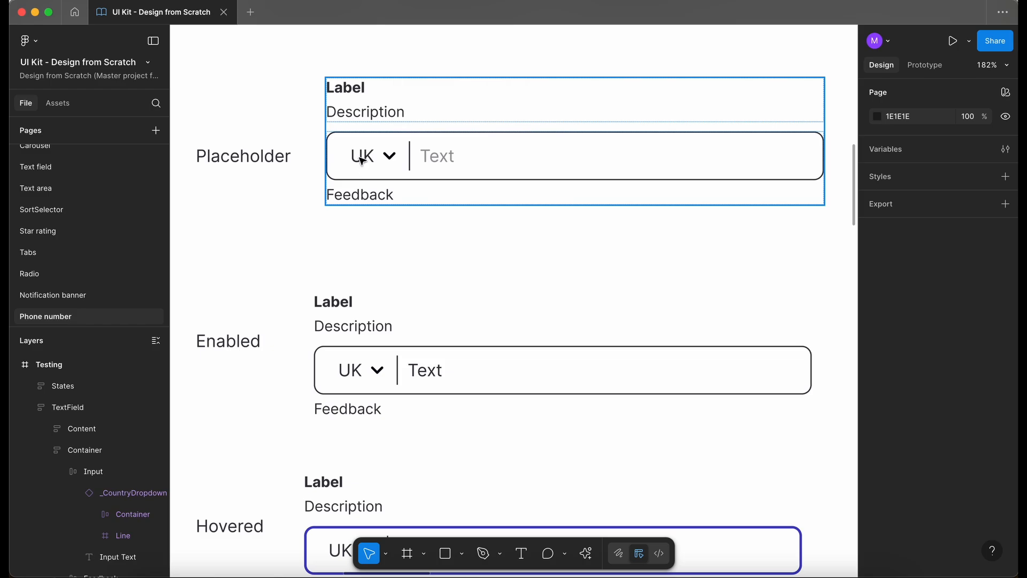
Step: Sample the colour variables of the UK text, the chevron and the divider line in the Enabled phone number field with the eyedropper
{"action": "scroll", "coordinate": [362, 160], "scroll_direction": "up", "scroll_amount": 5}
{"action": "scroll", "coordinate": [362, 161], "scroll_direction": "down", "scroll_amount": 5}
{"action": "scroll", "coordinate": [361, 160], "scroll_direction": "down", "scroll_amount": 5}
{"action": "scroll", "coordinate": [360, 161], "scroll_direction": "right", "scroll_amount": 3}
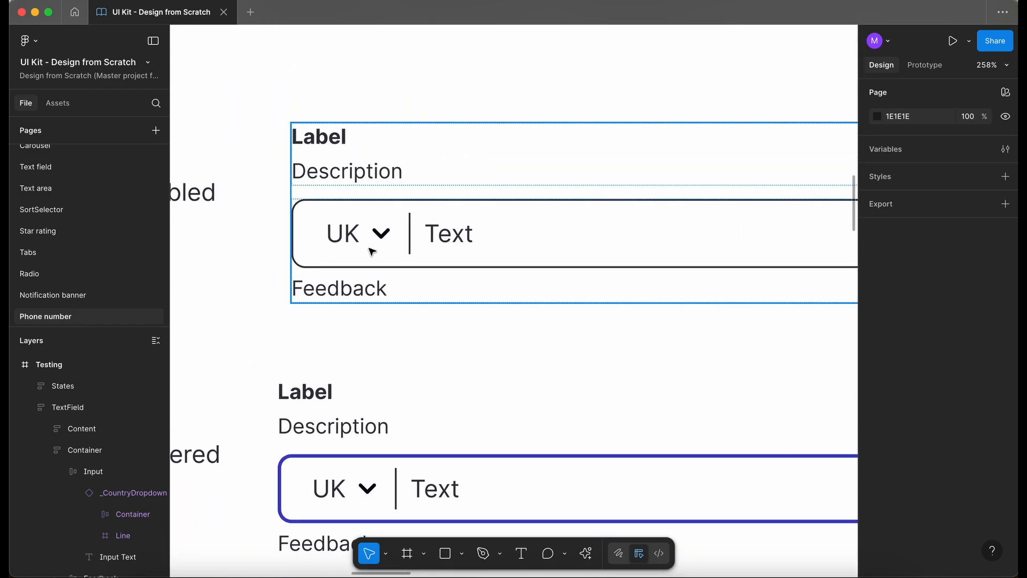
{"action": "scroll", "coordinate": [372, 251], "scroll_direction": "up", "scroll_amount": 5}
{"action": "key", "text": "i"}
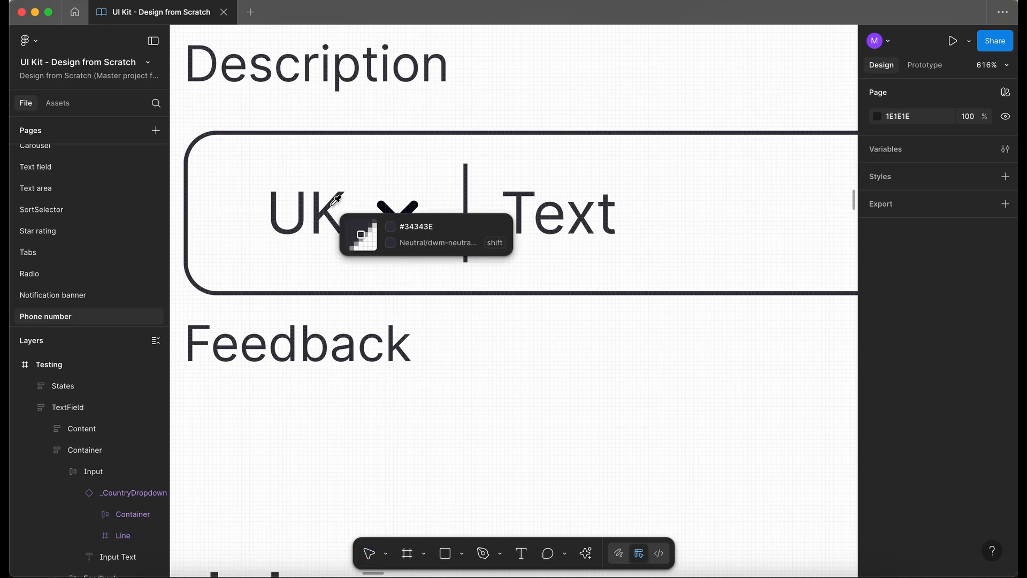
{"action": "left_click", "coordinate": [332, 201], "text": "shift"}
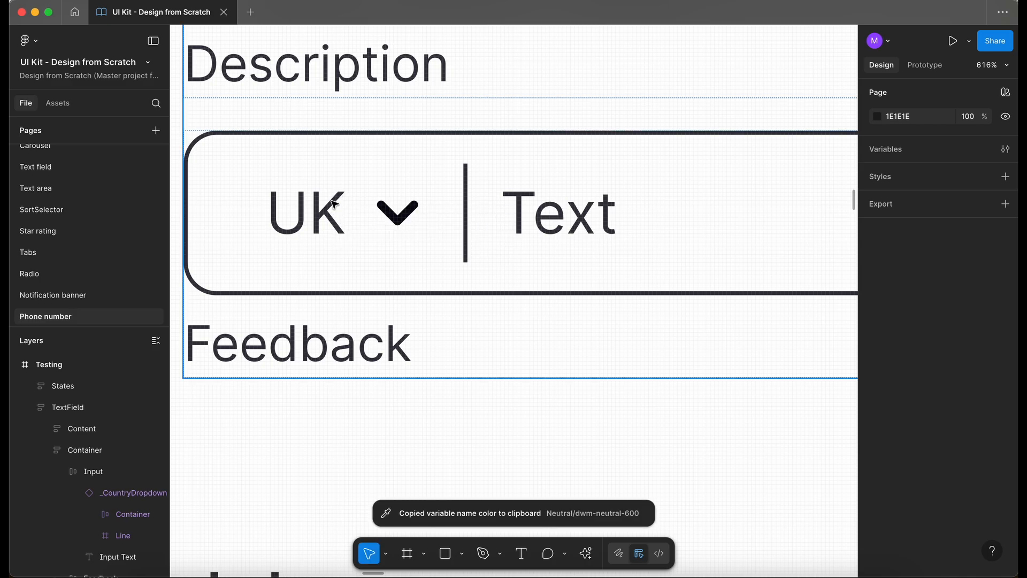
{"action": "key", "text": "i"}
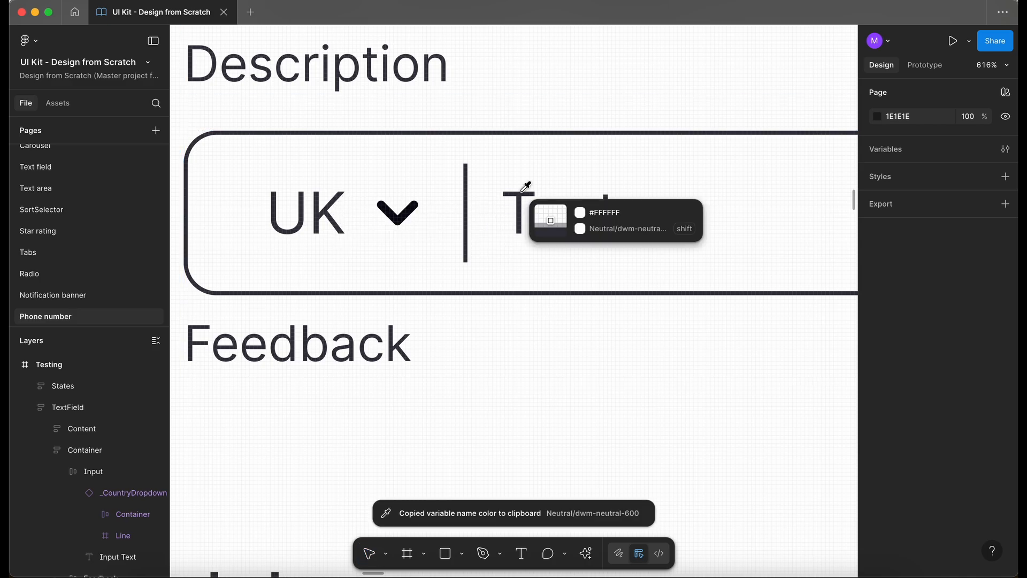
{"action": "key", "text": "Escape"}
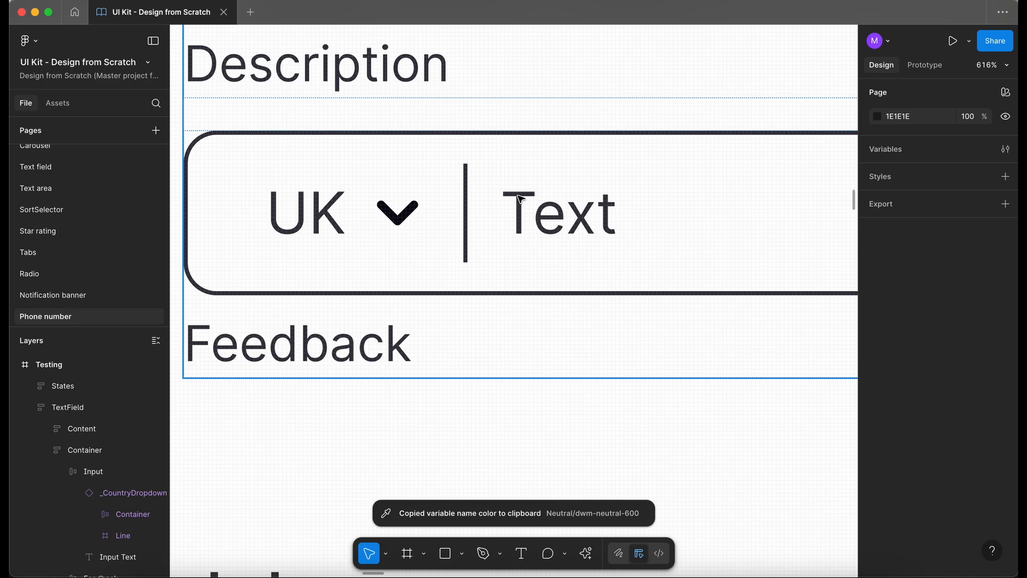
{"action": "key", "text": "i"}
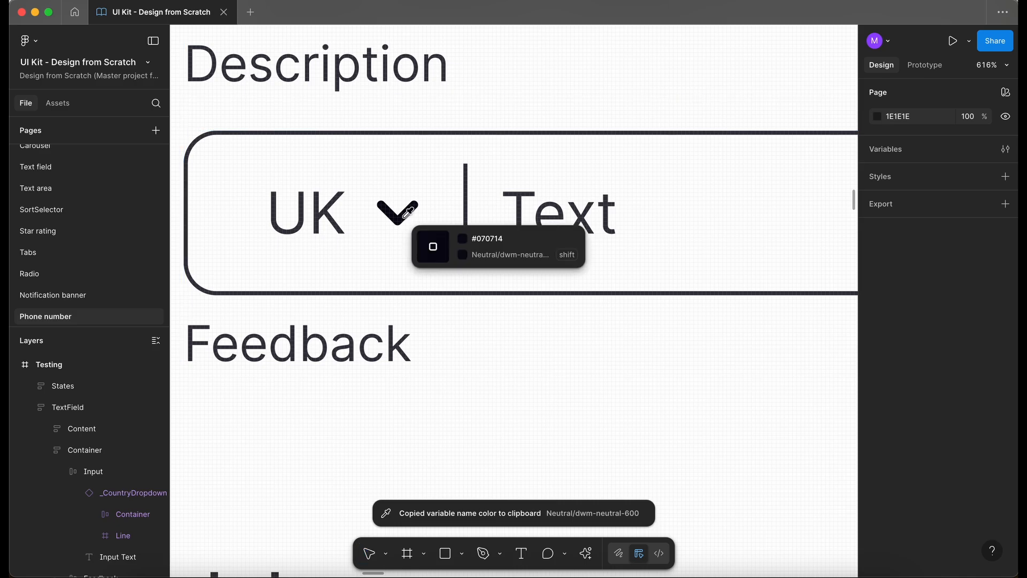
{"action": "left_click", "coordinate": [402, 221], "text": "shift"}
{"action": "key", "text": "i"}
{"action": "left_click", "coordinate": [467, 198], "text": "shift"}
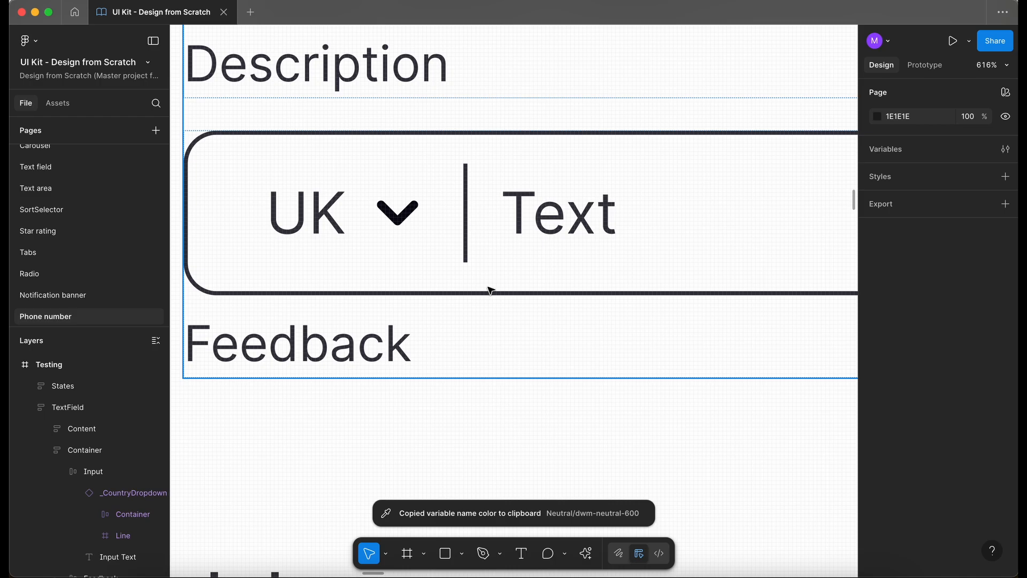
Step: Examine the phone number field across all its states, from Placeholder to Success
{"action": "scroll", "coordinate": [505, 252], "scroll_direction": "down", "scroll_amount": 5}
{"action": "scroll", "coordinate": [515, 215], "scroll_direction": "down", "scroll_amount": 10}
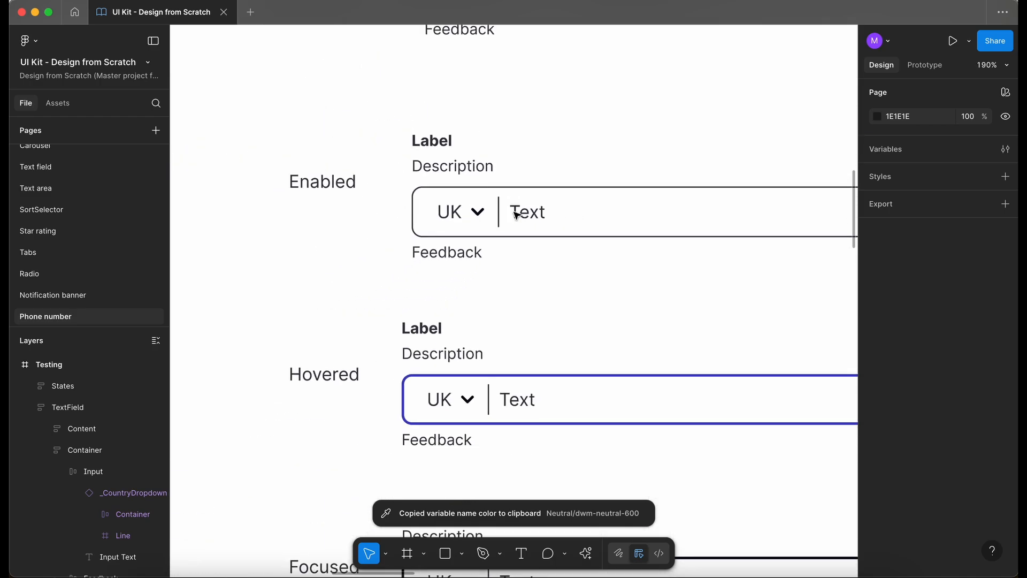
{"action": "left_click", "coordinate": [378, 301]}
{"action": "scroll", "coordinate": [379, 302], "scroll_direction": "down", "scroll_amount": 5}
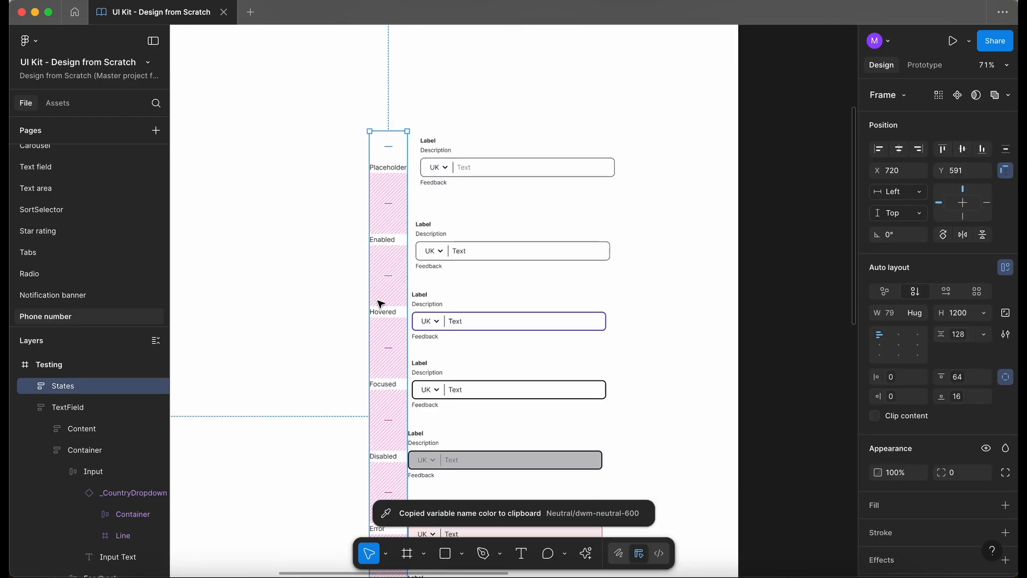
{"action": "left_click", "coordinate": [677, 259]}
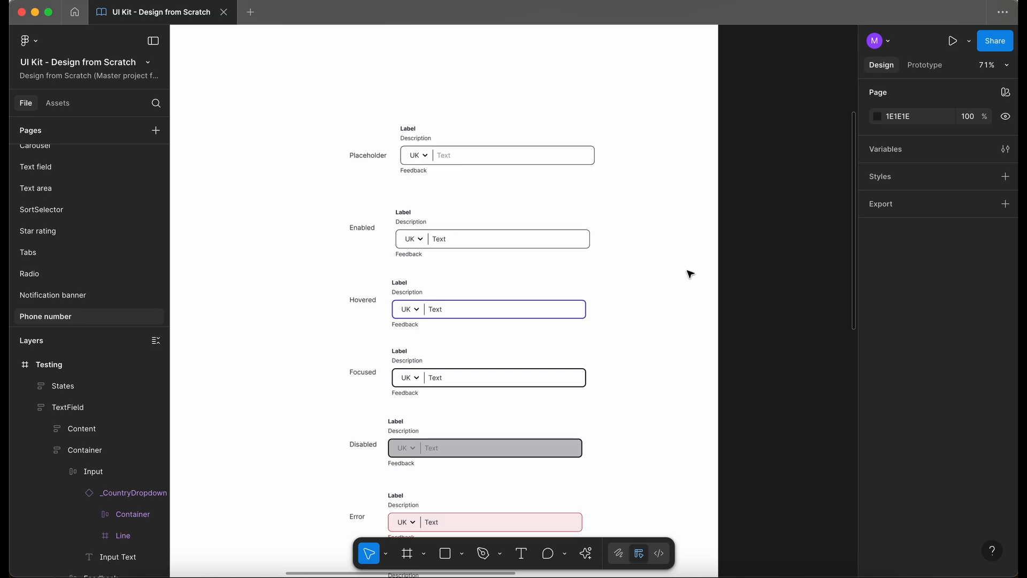
{"action": "scroll", "coordinate": [680, 287], "scroll_direction": "down", "scroll_amount": 4}
{"action": "scroll", "coordinate": [680, 287], "scroll_direction": "up", "scroll_amount": 2}
{"action": "scroll", "coordinate": [680, 287], "scroll_direction": "left", "scroll_amount": 1}
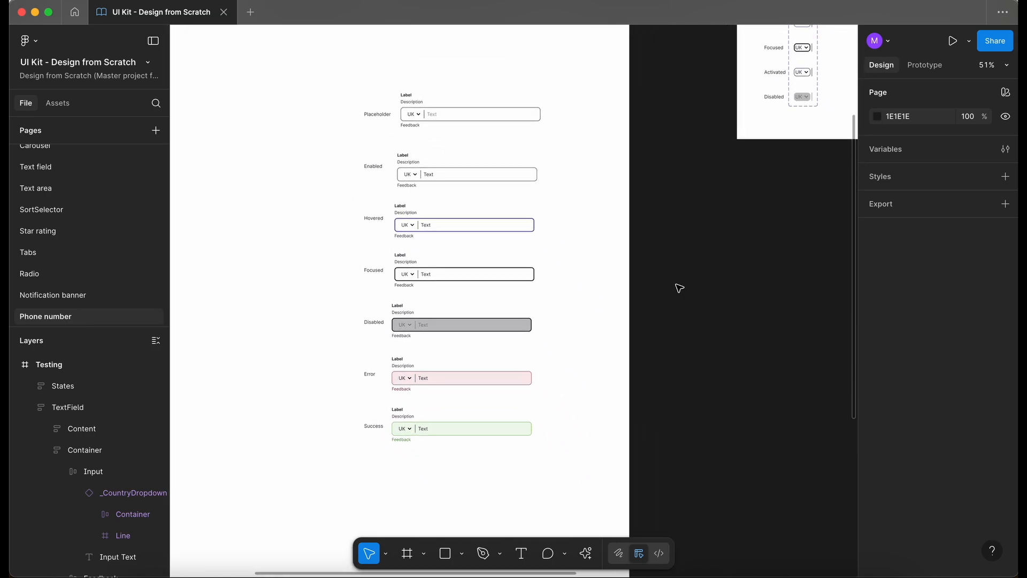
Step: Check the icons in the SortSelector examples and the Read only text field, and return to the Phone number page
{"action": "scroll", "coordinate": [449, 174], "scroll_direction": "up", "scroll_amount": 6}
{"action": "scroll", "coordinate": [448, 174], "scroll_direction": "down", "scroll_amount": 2}
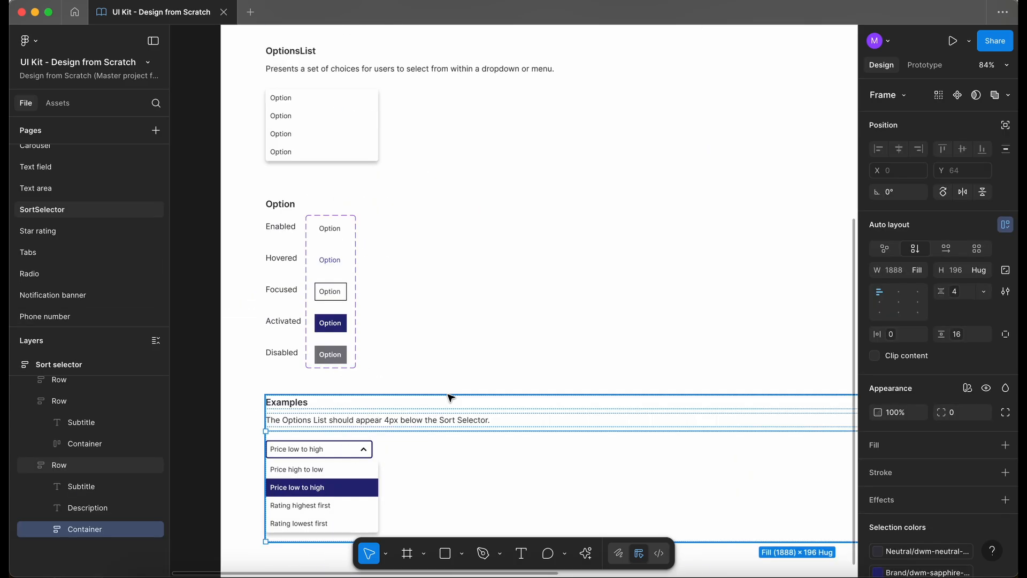
{"action": "scroll", "coordinate": [450, 395], "scroll_direction": "down", "scroll_amount": 5}
{"action": "scroll", "coordinate": [450, 395], "scroll_direction": "left", "scroll_amount": 2}
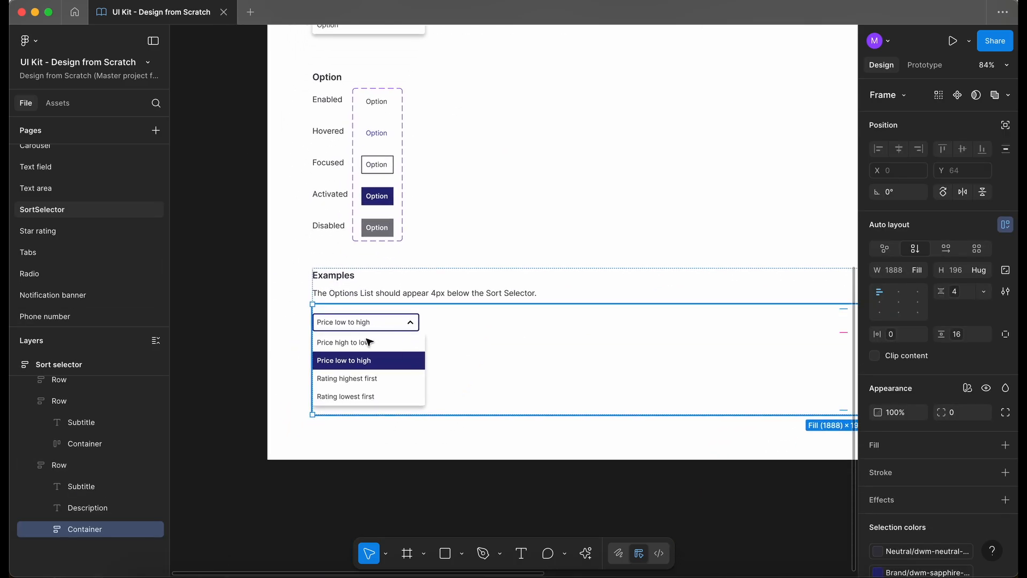
{"action": "scroll", "coordinate": [363, 339], "scroll_direction": "up", "scroll_amount": 6}
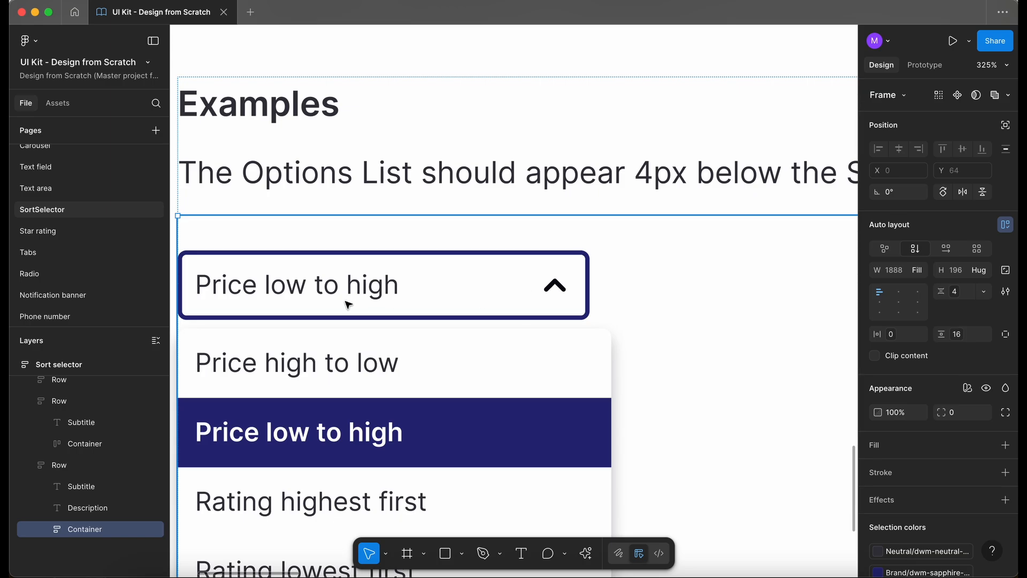
{"action": "scroll", "coordinate": [345, 287], "scroll_direction": "down", "scroll_amount": 10}
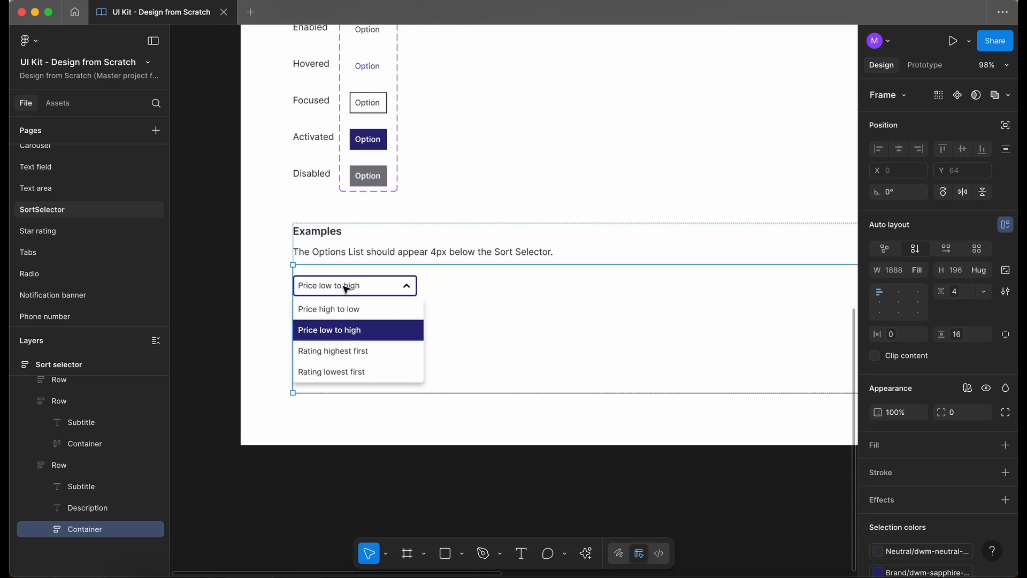
{"action": "scroll", "coordinate": [345, 289], "scroll_direction": "down", "scroll_amount": 2}
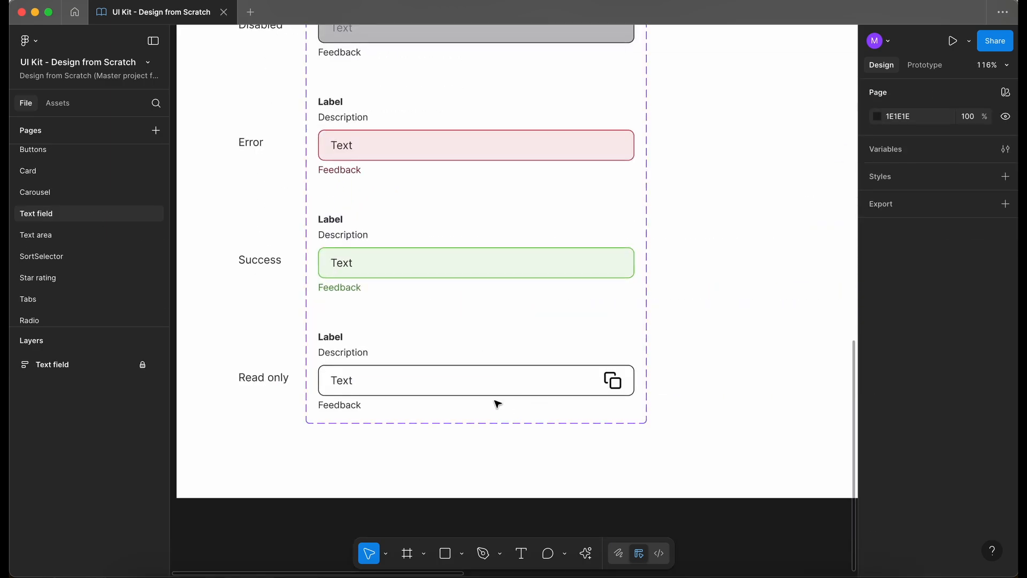
{"action": "scroll", "coordinate": [498, 403], "scroll_direction": "up", "scroll_amount": 2}
{"action": "scroll", "coordinate": [496, 404], "scroll_direction": "down", "scroll_amount": 4}
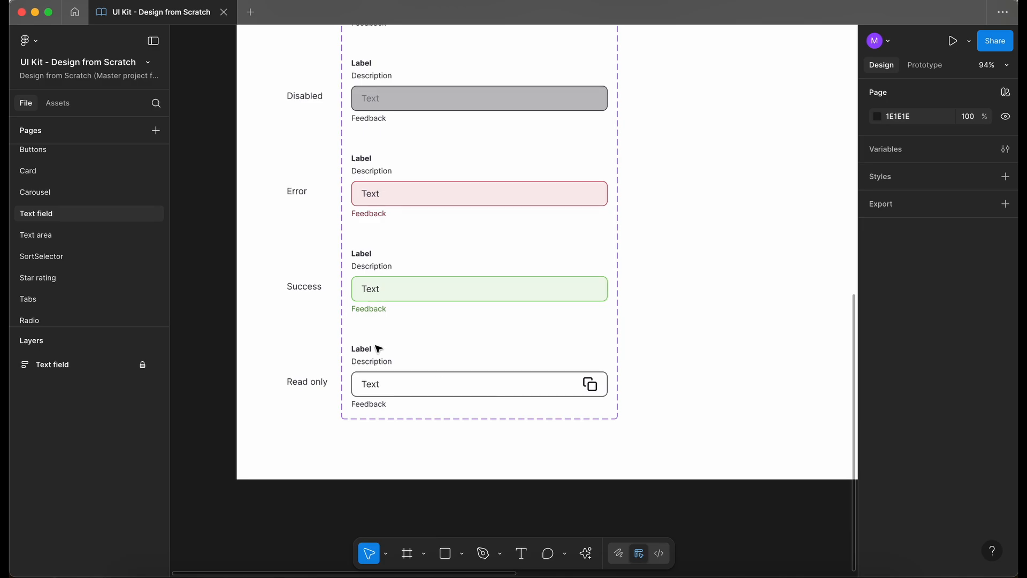
{"action": "scroll", "coordinate": [112, 240], "scroll_direction": "down", "scroll_amount": 3}
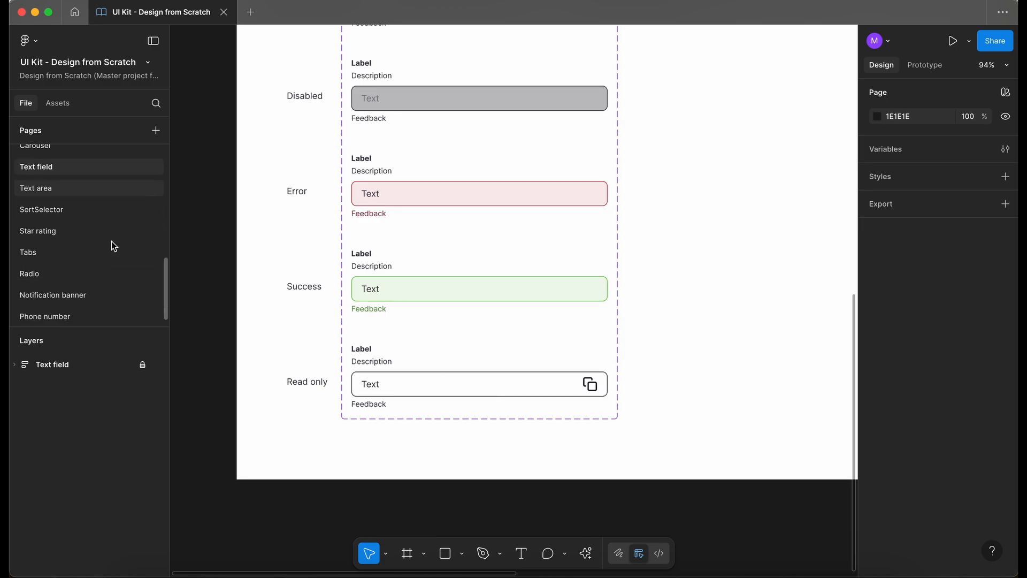
{"action": "left_click", "coordinate": [80, 315]}
{"action": "scroll", "coordinate": [368, 324], "scroll_direction": "down", "scroll_amount": 5}
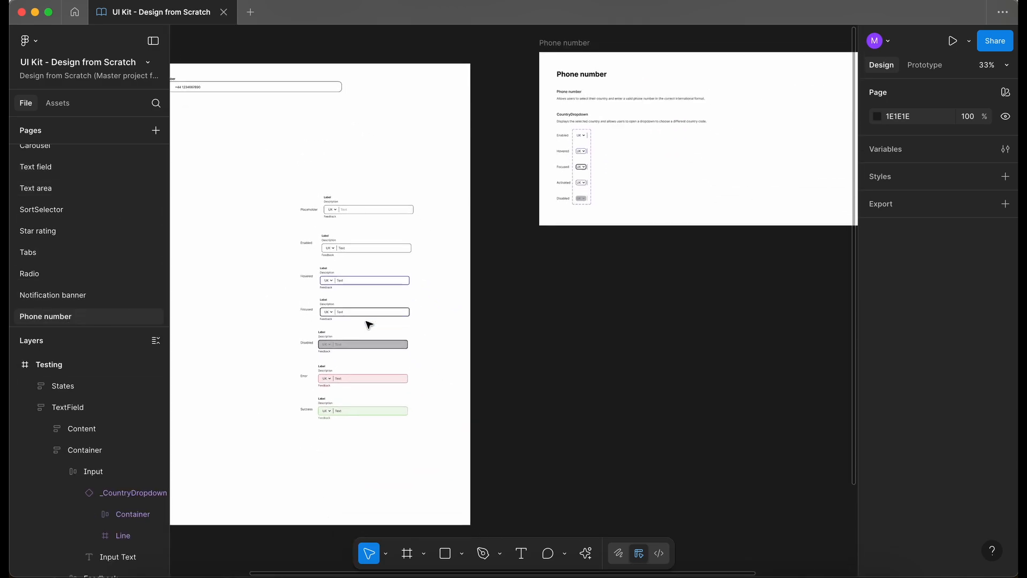
Step: Open the Style guide file from the Design from Scratch project and go to its Icons page
{"action": "left_click", "coordinate": [75, 12]}
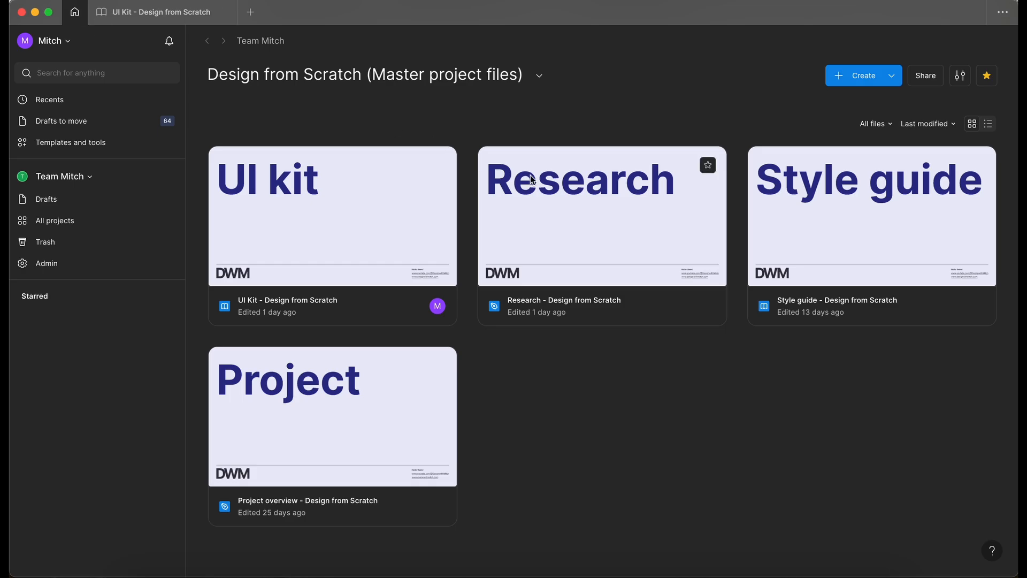
{"action": "double_click", "coordinate": [832, 213]}
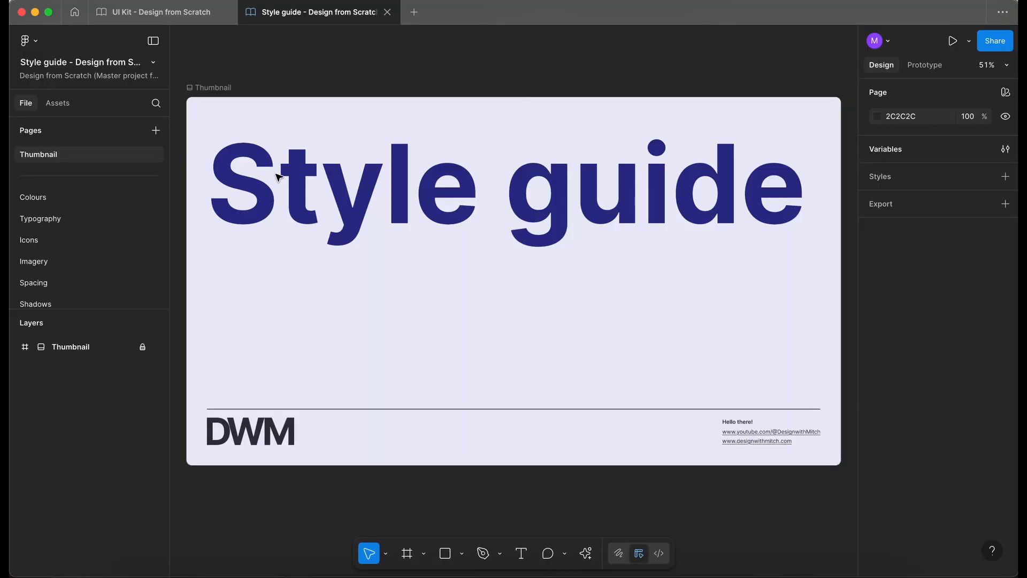
{"action": "left_click", "coordinate": [41, 238]}
{"action": "scroll", "coordinate": [248, 250], "scroll_direction": "up", "scroll_amount": 5}
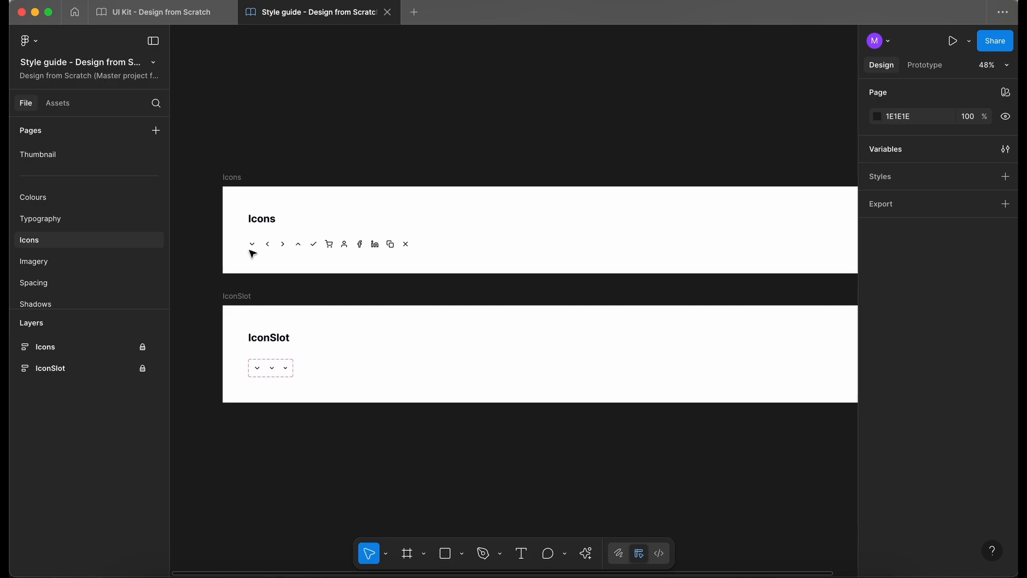
Step: Unlock the Icons and IconSlot frames
{"action": "scroll", "coordinate": [253, 253], "scroll_direction": "down", "scroll_amount": 1}
{"action": "left_click", "coordinate": [142, 368]}
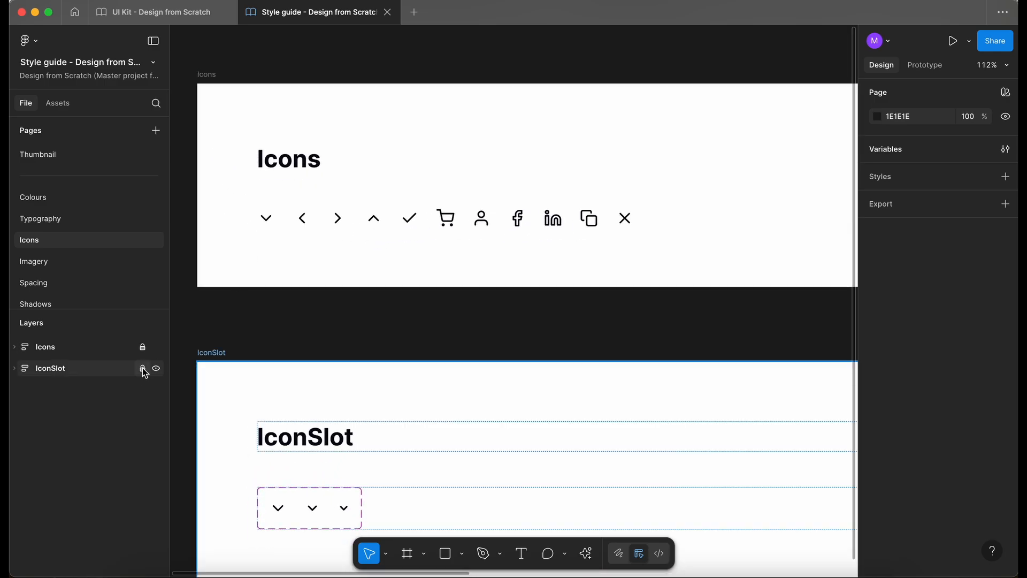
{"action": "left_click", "coordinate": [143, 346]}
Step: Change the icon colour of the IconSlot component set from the neutral library swatch to dwm-neutral-600
{"action": "left_click", "coordinate": [282, 510]}
{"action": "left_click", "coordinate": [282, 510]}
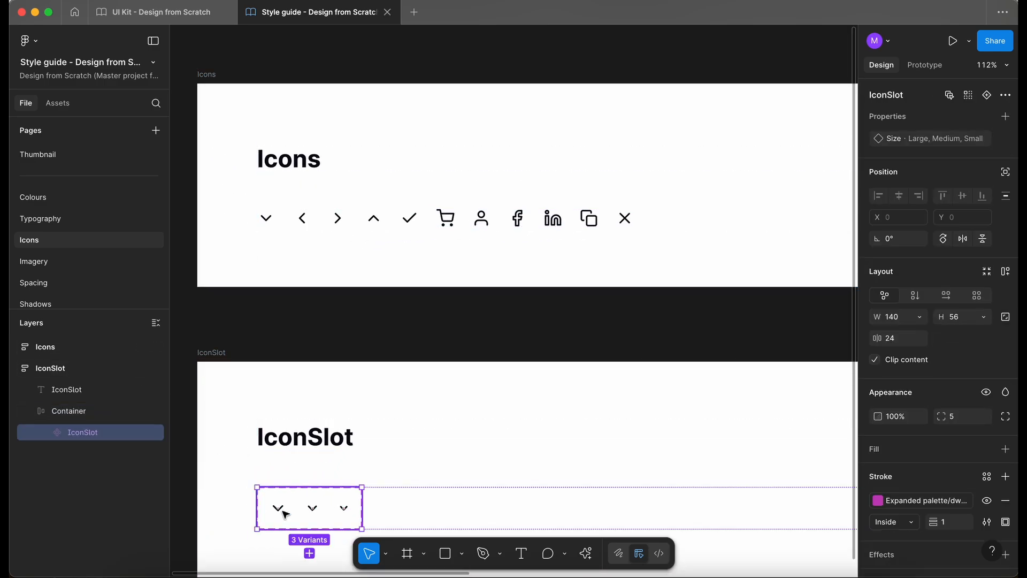
{"action": "scroll", "coordinate": [957, 474], "scroll_direction": "down", "scroll_amount": 2}
{"action": "scroll", "coordinate": [955, 471], "scroll_direction": "down", "scroll_amount": 2}
{"action": "left_click", "coordinate": [941, 476]}
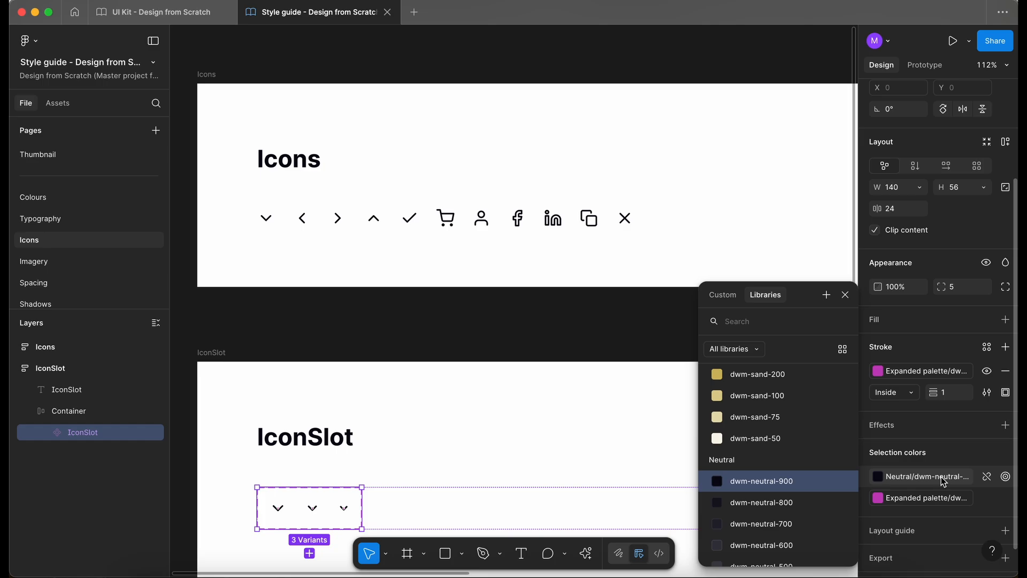
{"action": "scroll", "coordinate": [800, 489], "scroll_direction": "down", "scroll_amount": 2}
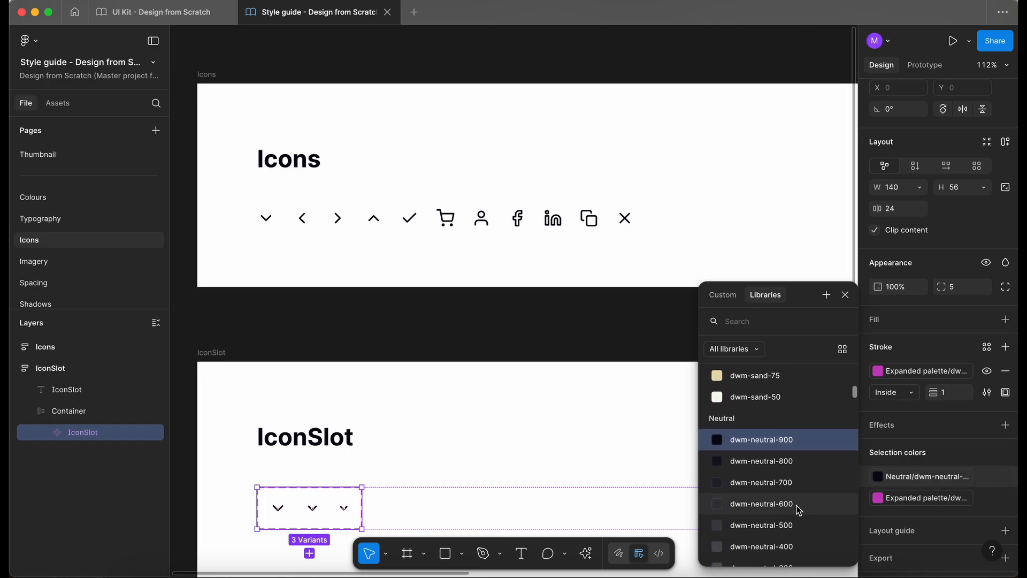
{"action": "left_click", "coordinate": [799, 502]}
Step: Recolour all icons in the Icons frame's container with dwm-neutral-600
{"action": "left_click", "coordinate": [641, 219]}
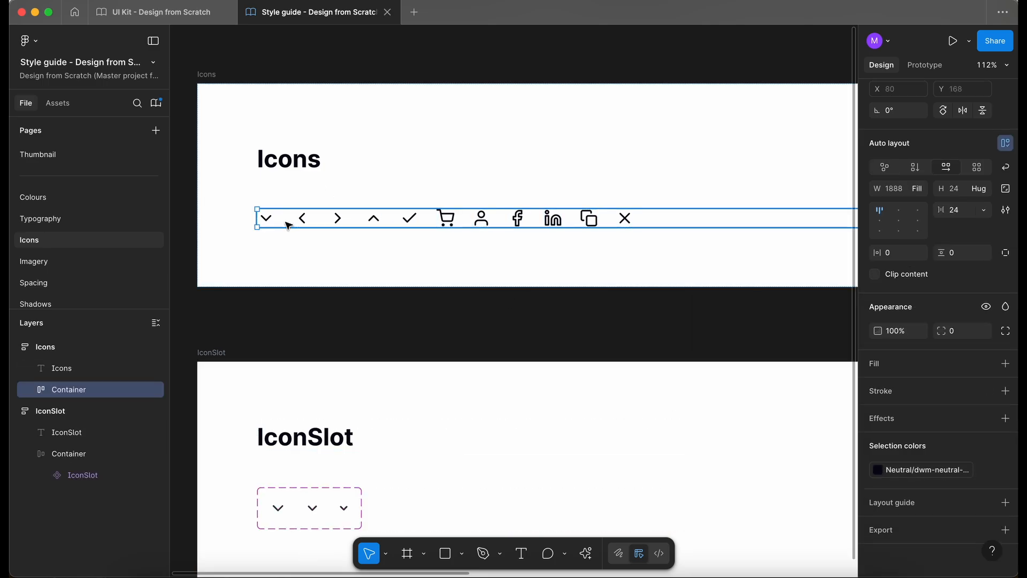
{"action": "left_click", "coordinate": [909, 470]}
{"action": "scroll", "coordinate": [801, 486], "scroll_direction": "down", "scroll_amount": 1}
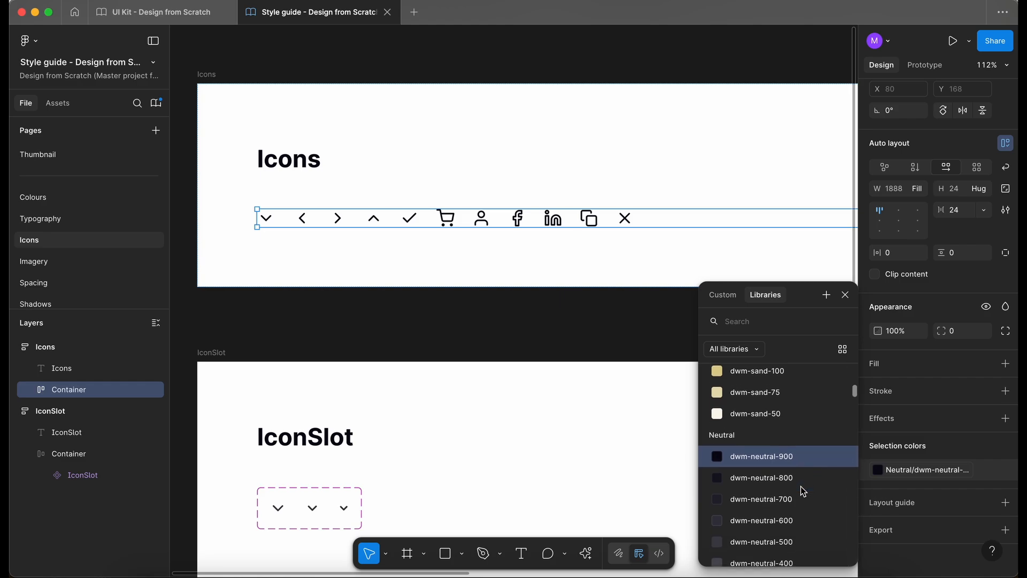
{"action": "left_click", "coordinate": [795, 521]}
{"action": "left_click", "coordinate": [373, 312]}
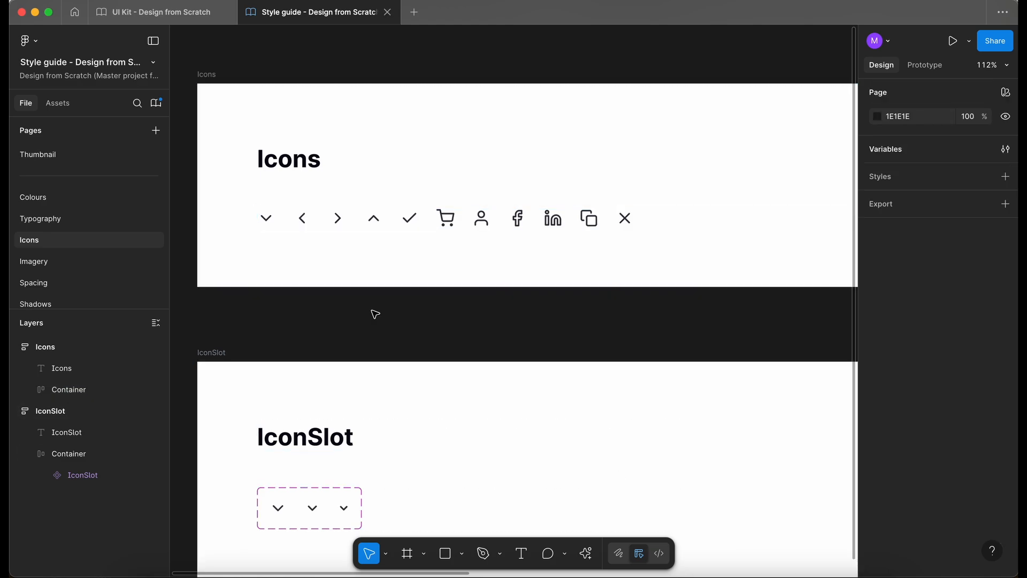
Step: Collapse the layer tree and lock the Icons and IconSlot frames
{"action": "scroll", "coordinate": [374, 312], "scroll_direction": "down", "scroll_amount": 5}
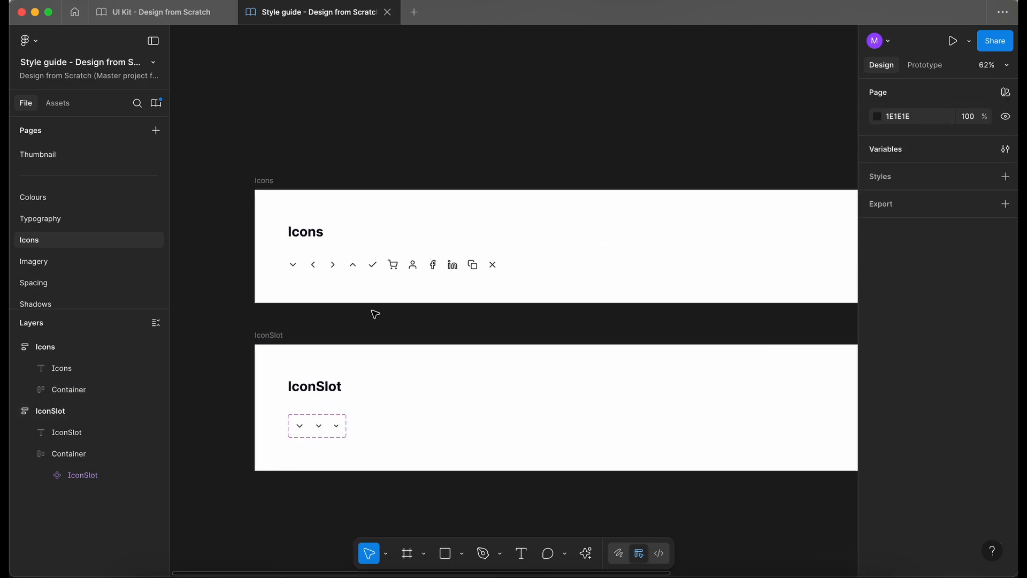
{"action": "left_click", "coordinate": [15, 347], "text": "alt"}
{"action": "left_click", "coordinate": [142, 347]}
{"action": "left_click", "coordinate": [142, 368]}
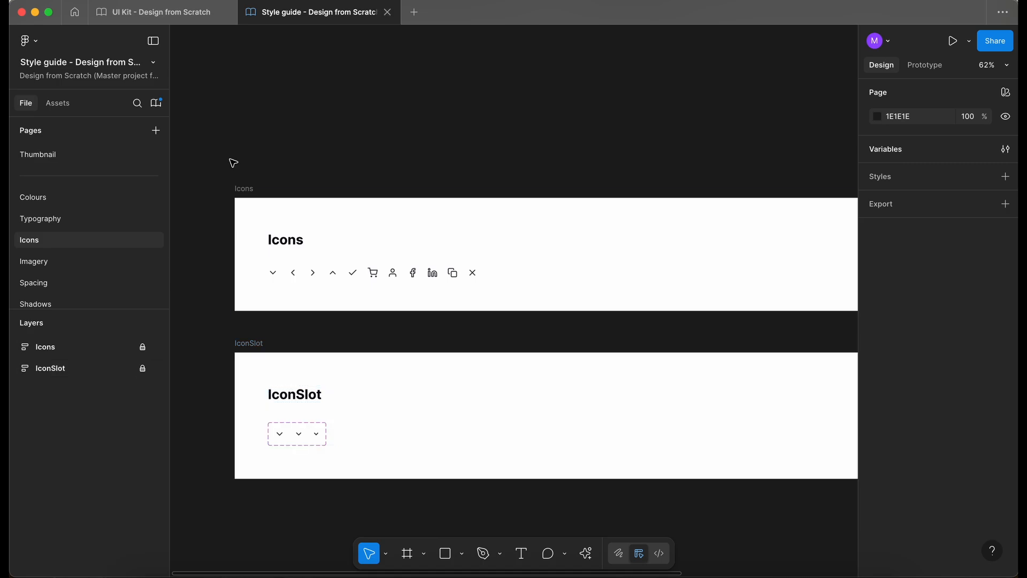
Step: Publish all style guide library changes with the description "Updated colour for icons from neutral-900 to 600"
{"action": "key", "text": "alt+3"}
{"action": "left_click", "coordinate": [730, 143]}
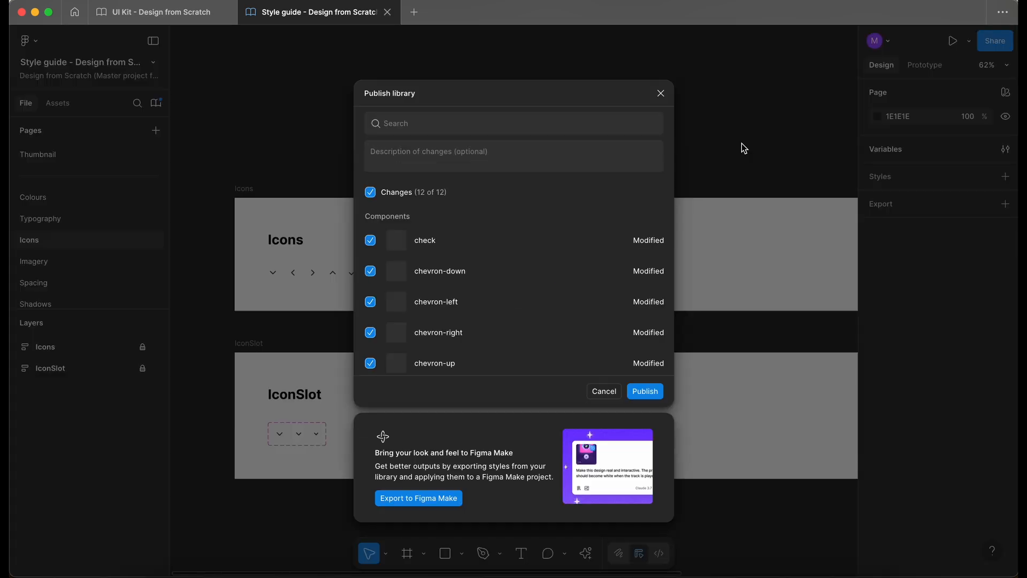
{"action": "scroll", "coordinate": [521, 271], "scroll_direction": "down", "scroll_amount": 2}
{"action": "scroll", "coordinate": [522, 271], "scroll_direction": "up", "scroll_amount": 3}
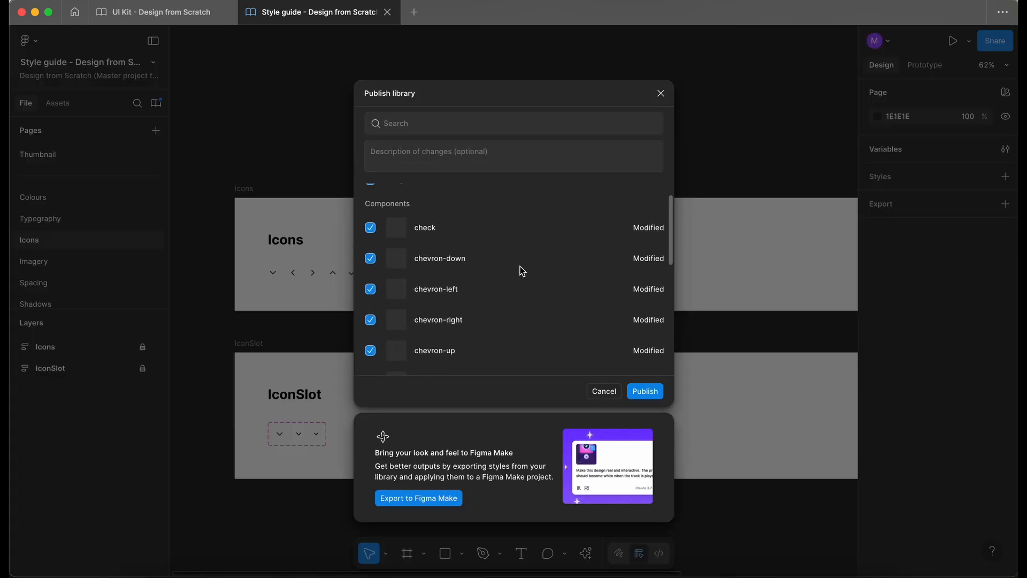
{"action": "scroll", "coordinate": [431, 225], "scroll_direction": "down", "scroll_amount": 10}
{"action": "scroll", "coordinate": [452, 249], "scroll_direction": "up", "scroll_amount": 10}
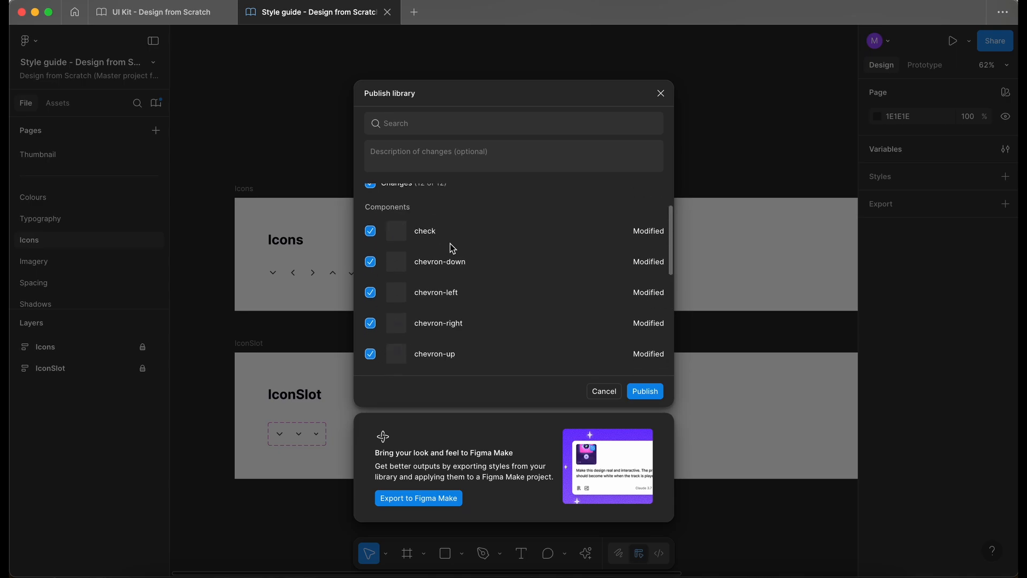
{"action": "left_click", "coordinate": [422, 160]}
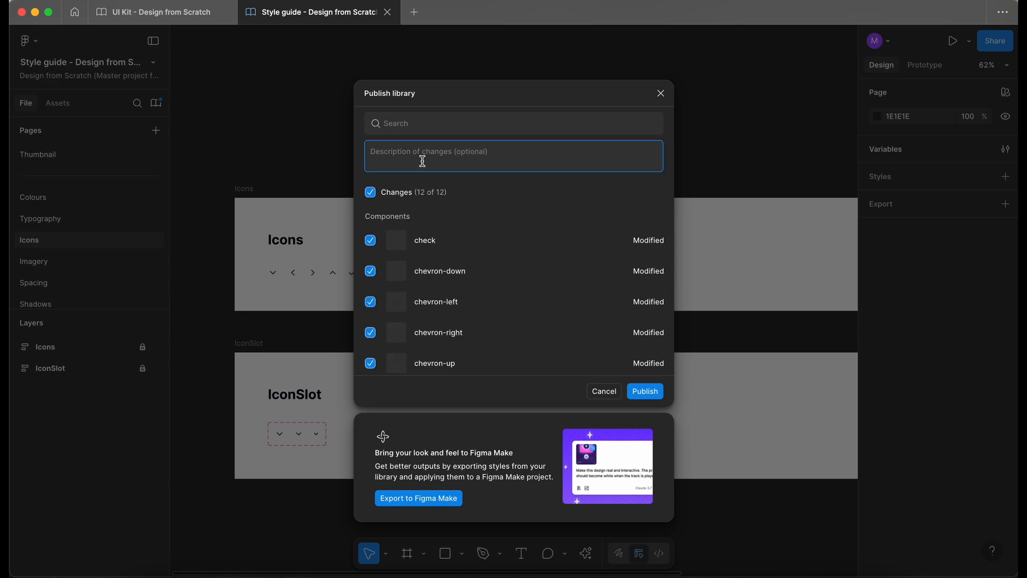
{"action": "type", "text": "Updated colour for icons from neutral 400 to 500"}
{"action": "left_click", "coordinate": [646, 391]}
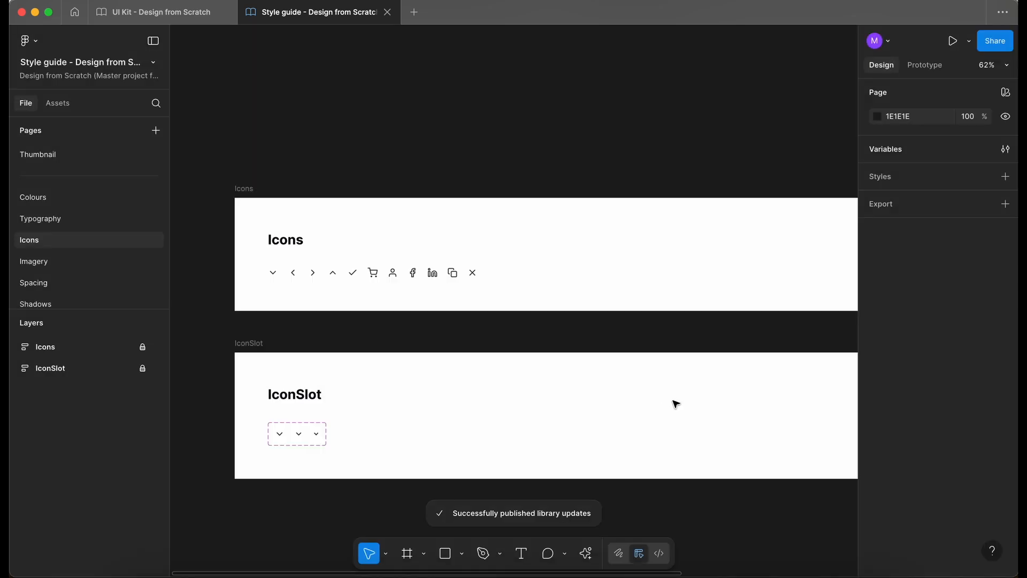
Step: Close the style guide file, switch to the UI Kit file and apply the IconSlot library update to all instances
{"action": "left_click", "coordinate": [387, 12]}
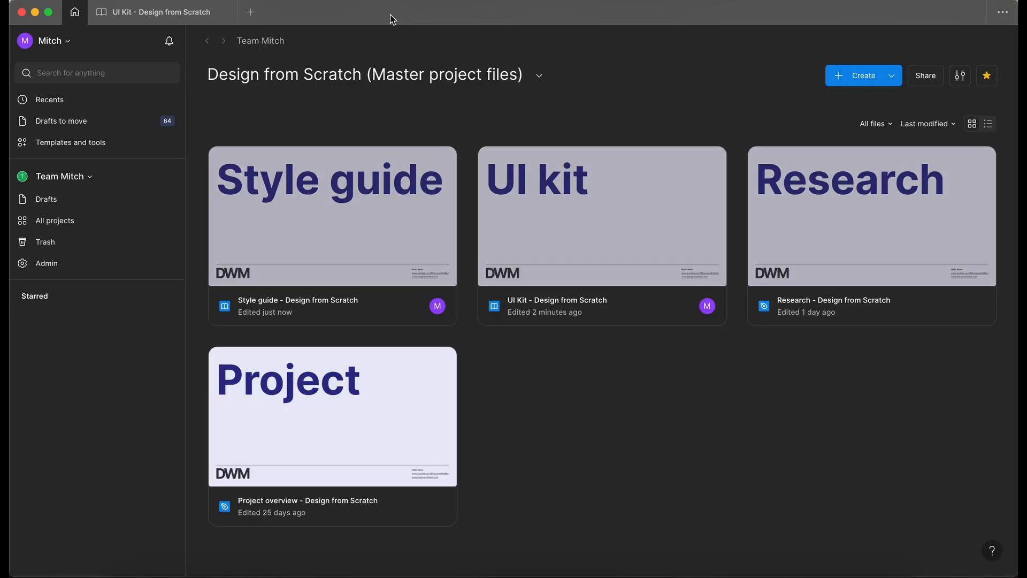
{"action": "left_click", "coordinate": [174, 12]}
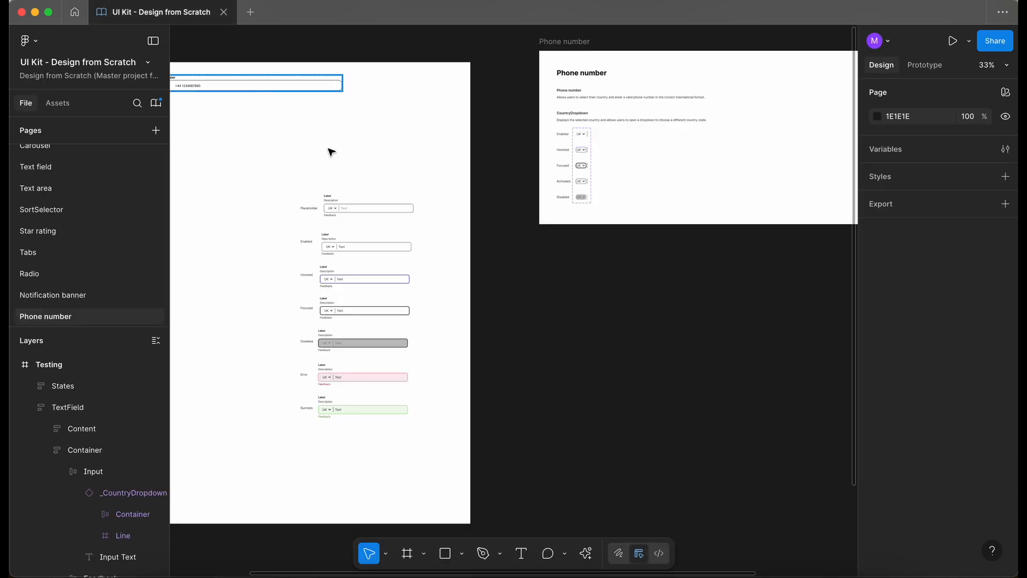
{"action": "left_click", "coordinate": [156, 103]}
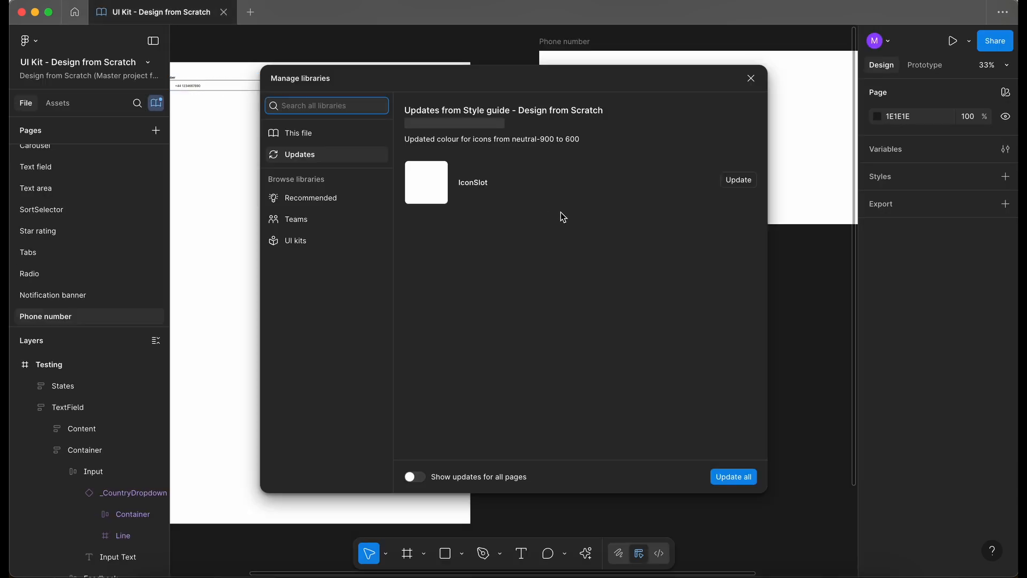
{"action": "left_click", "coordinate": [646, 182]}
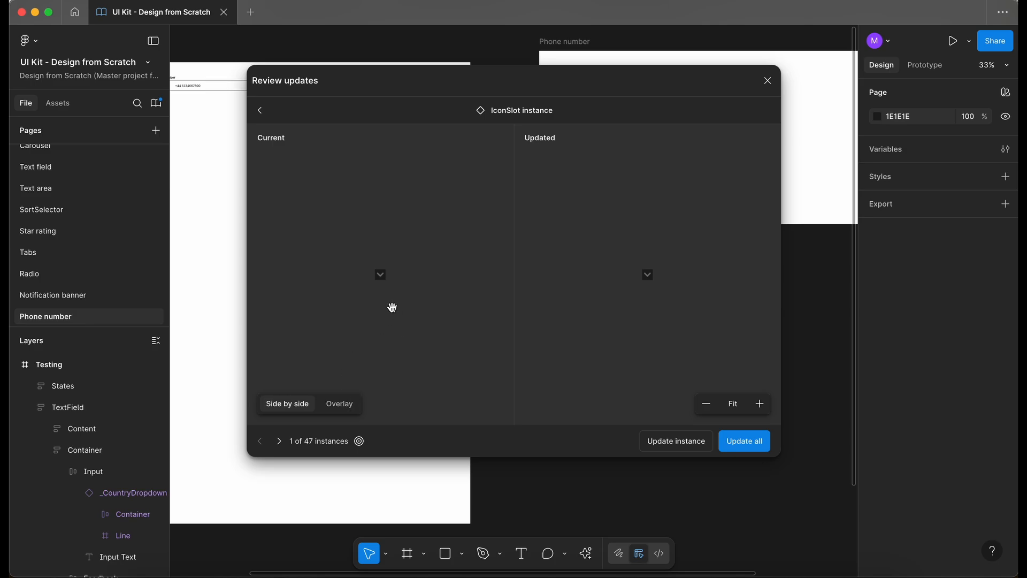
{"action": "scroll", "coordinate": [383, 279], "scroll_direction": "up", "scroll_amount": 5}
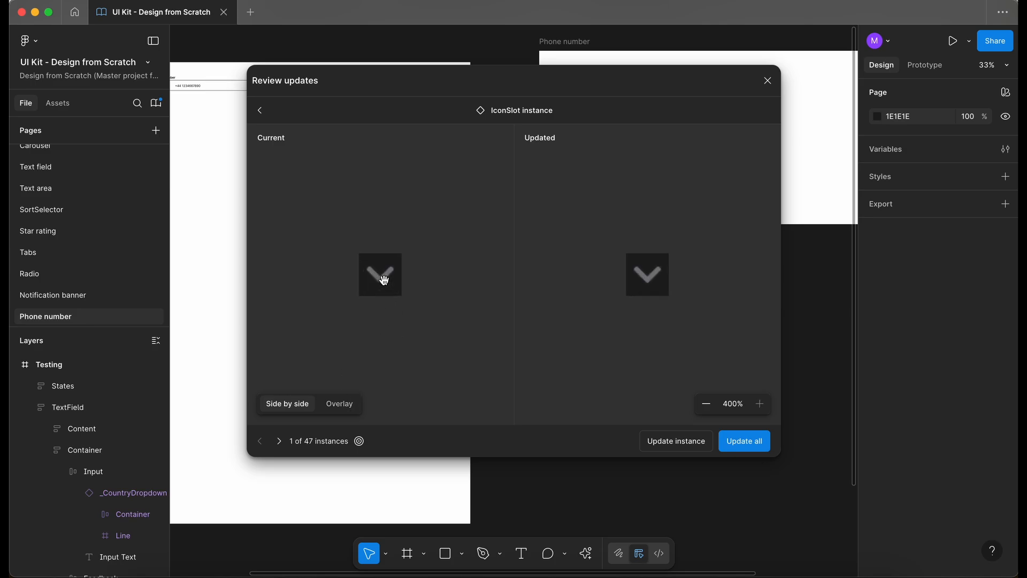
{"action": "left_click", "coordinate": [749, 444]}
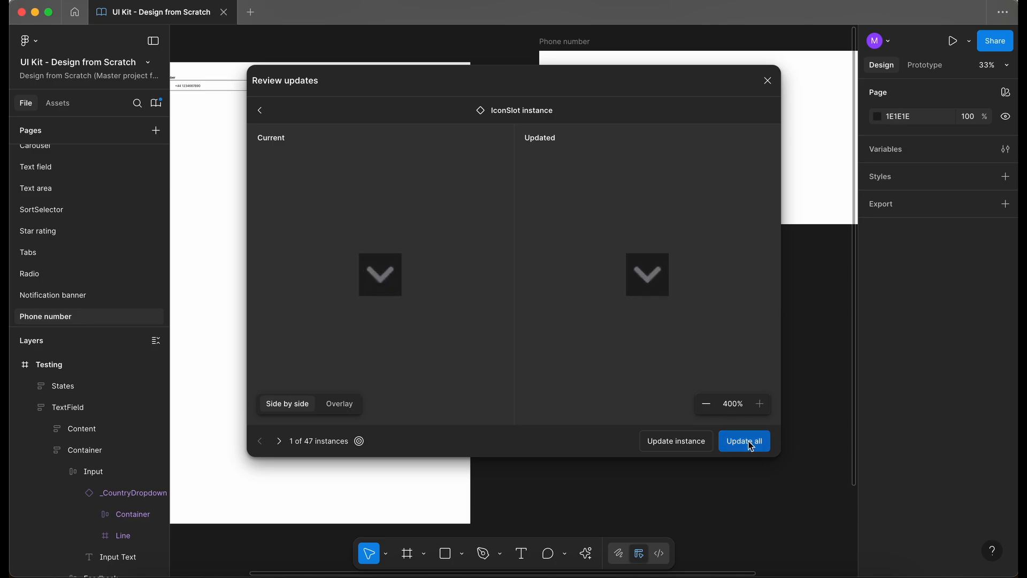
{"action": "left_click", "coordinate": [259, 111]}
{"action": "left_click", "coordinate": [751, 79]}
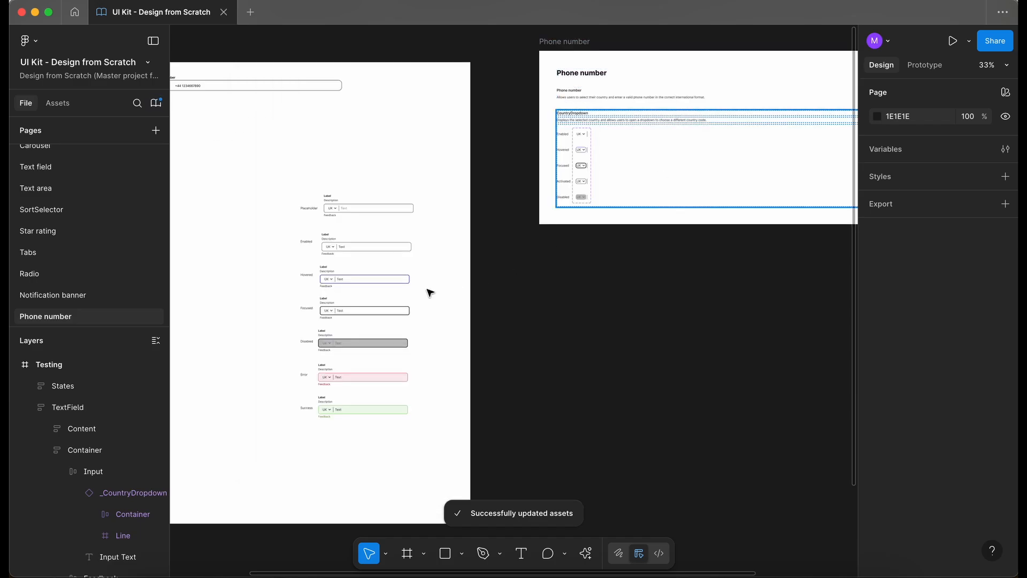
Step: Sample the colours of the country text, chevron, divider and input text in the Hovered phone number field to compare them
{"action": "scroll", "coordinate": [320, 275], "scroll_direction": "up", "scroll_amount": 10}
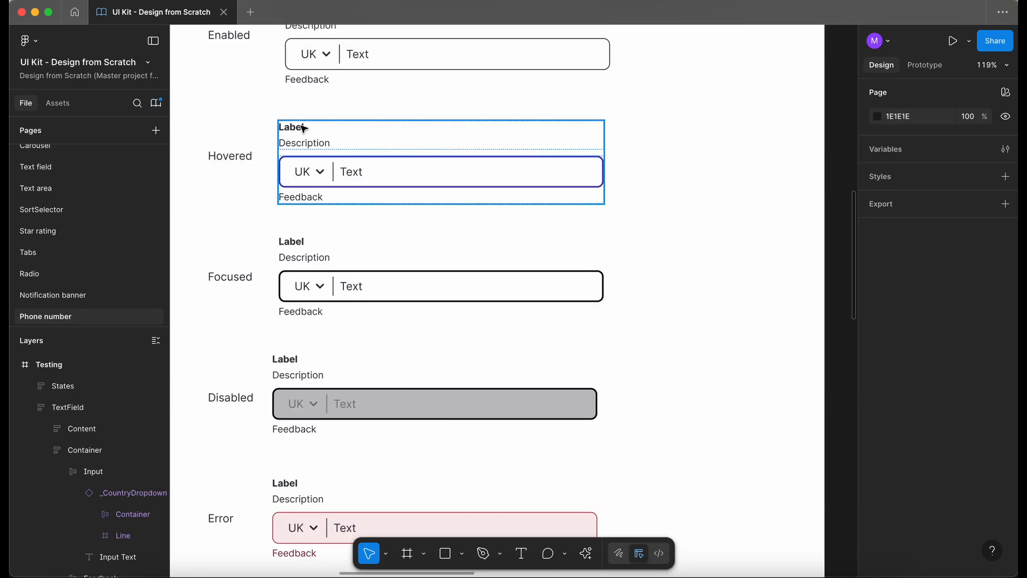
{"action": "scroll", "coordinate": [296, 128], "scroll_direction": "up", "scroll_amount": 7}
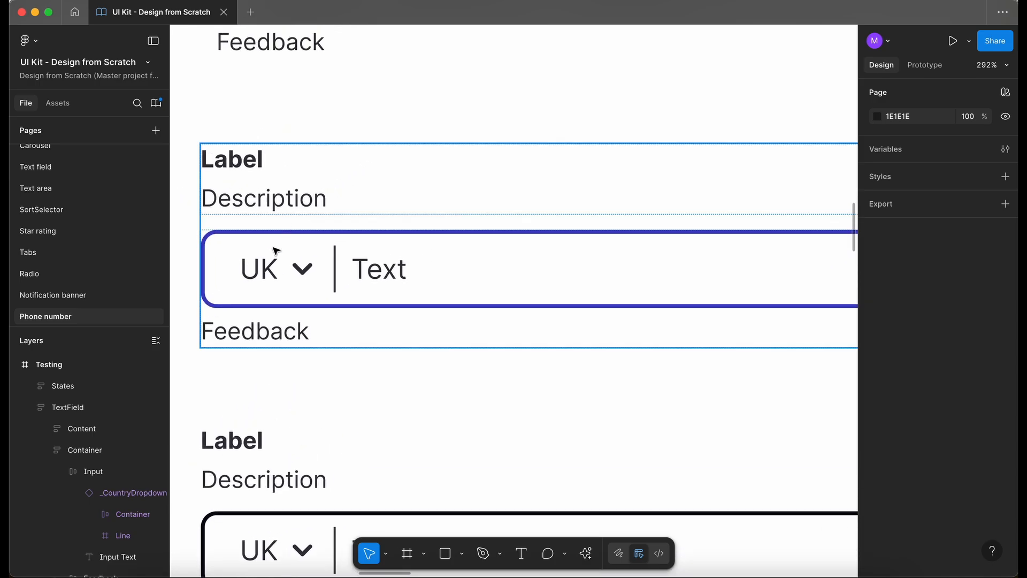
{"action": "scroll", "coordinate": [276, 250], "scroll_direction": "up", "scroll_amount": 6}
{"action": "key", "text": "i"}
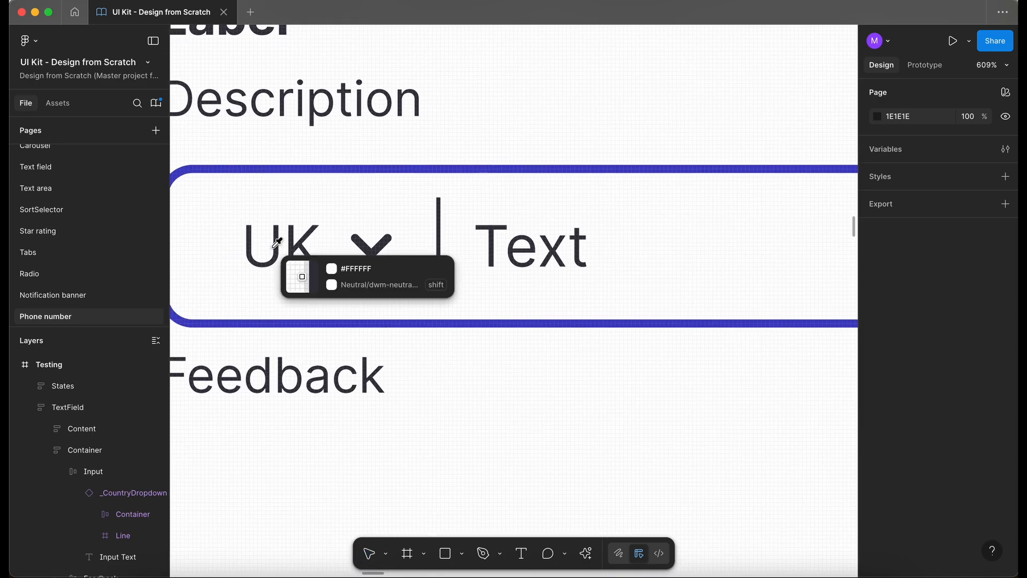
{"action": "scroll", "coordinate": [287, 242], "scroll_direction": "up", "scroll_amount": 5}
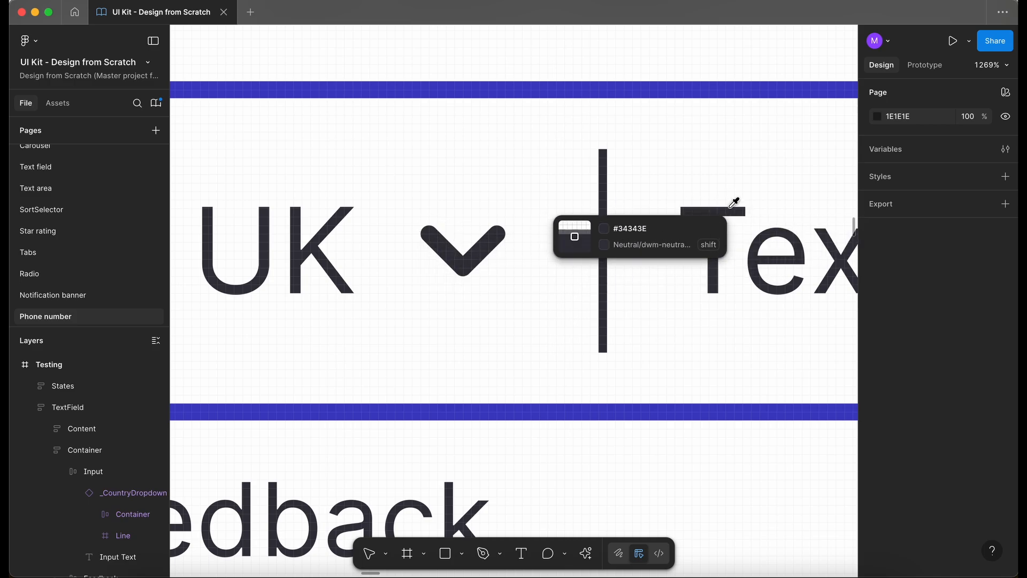
{"action": "key", "text": "Escape"}
{"action": "scroll", "coordinate": [558, 223], "scroll_direction": "down", "scroll_amount": 10}
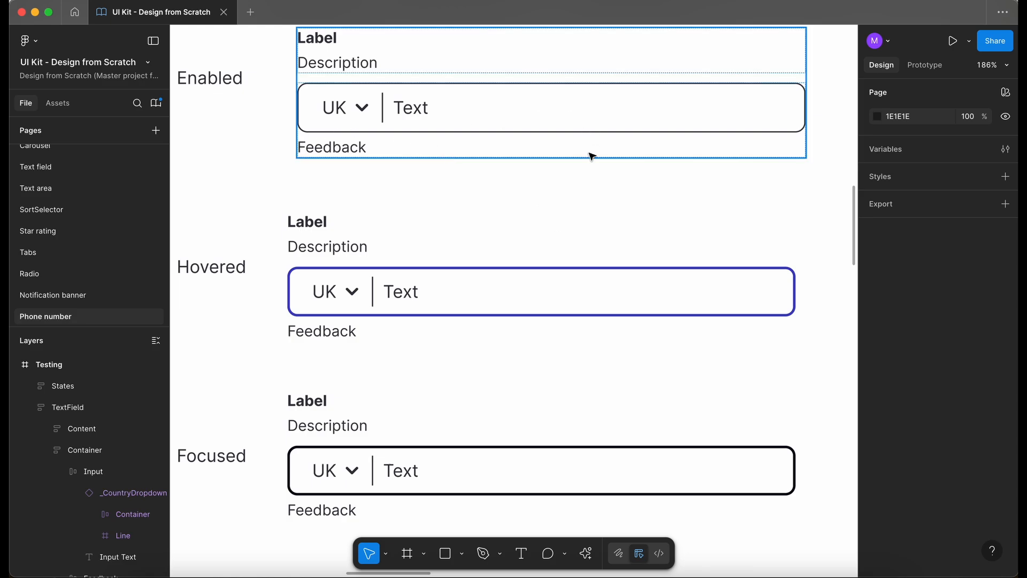
Step: Examine the phone number field's states in the Testing frame for consistent icon and text colours
{"action": "scroll", "coordinate": [591, 156], "scroll_direction": "up", "scroll_amount": 2}
{"action": "scroll", "coordinate": [591, 156], "scroll_direction": "right", "scroll_amount": 2}
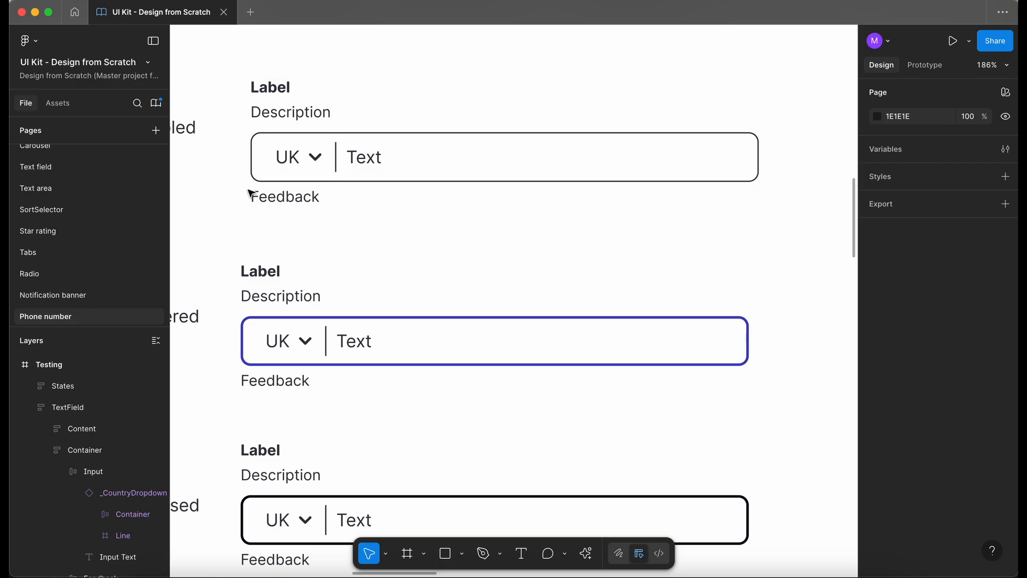
{"action": "scroll", "coordinate": [324, 260], "scroll_direction": "down", "scroll_amount": 4}
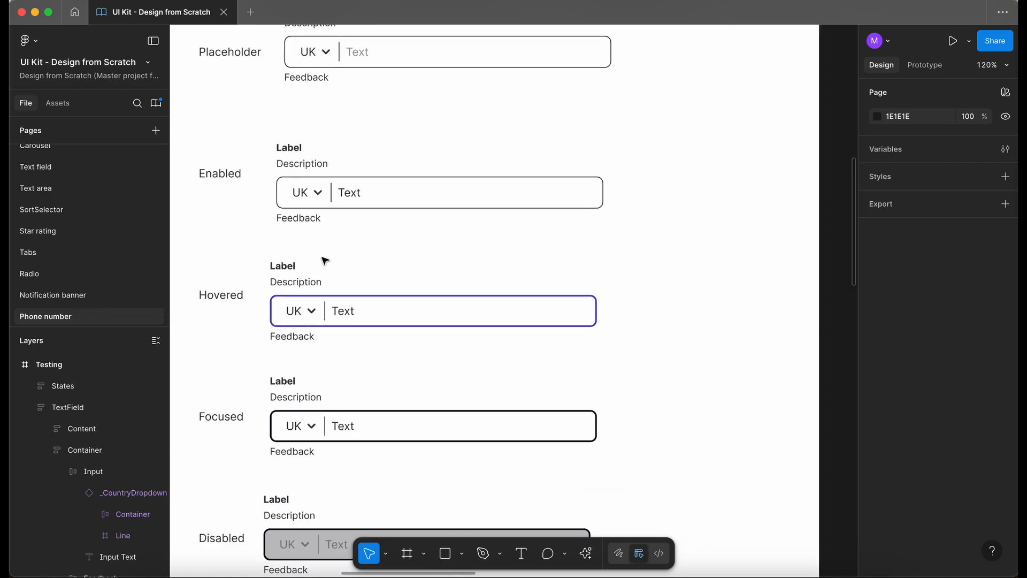
{"action": "scroll", "coordinate": [709, 339], "scroll_direction": "up", "scroll_amount": 2}
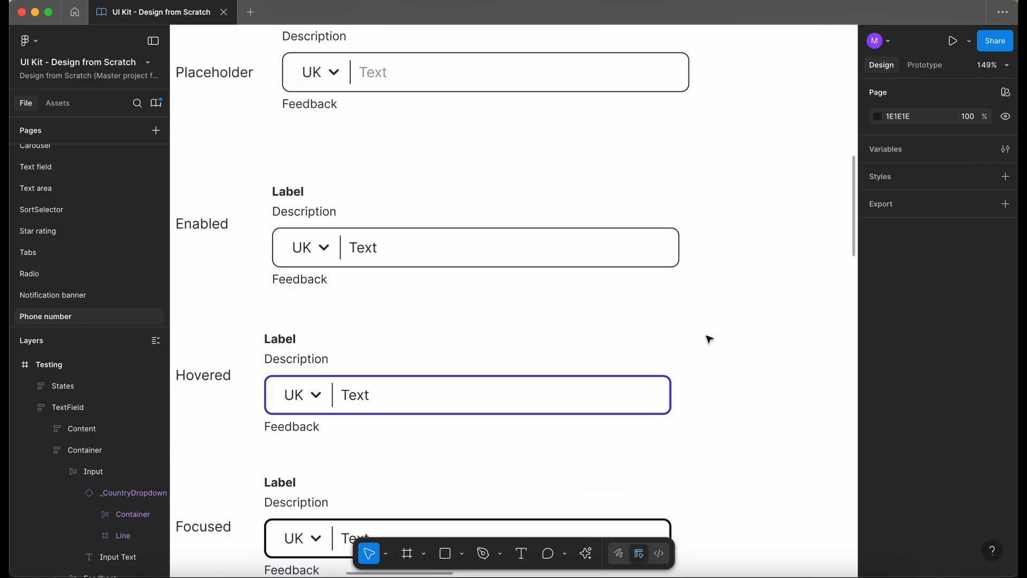
{"action": "scroll", "coordinate": [708, 339], "scroll_direction": "down", "scroll_amount": 3}
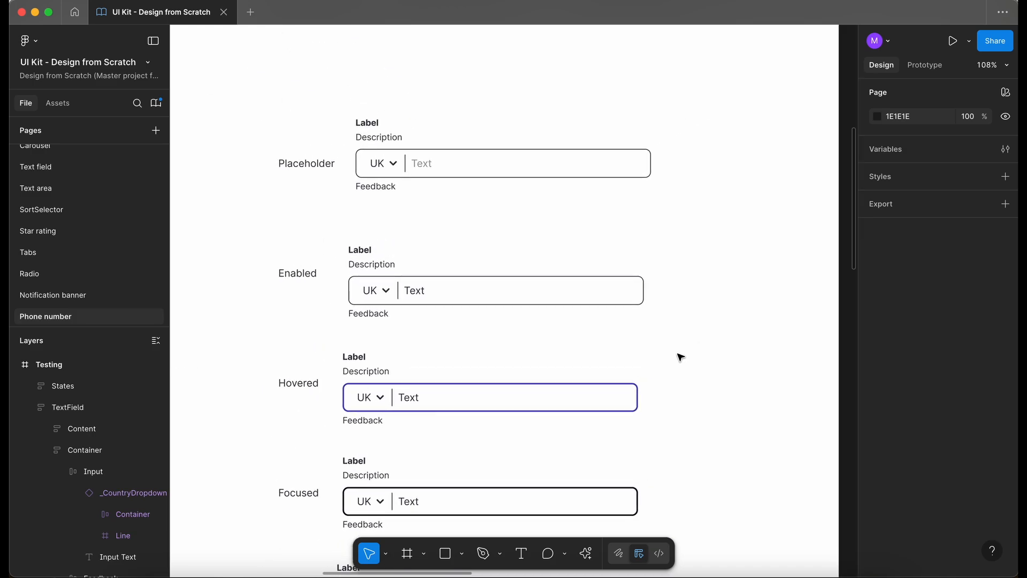
{"action": "scroll", "coordinate": [681, 357], "scroll_direction": "down", "scroll_amount": 1}
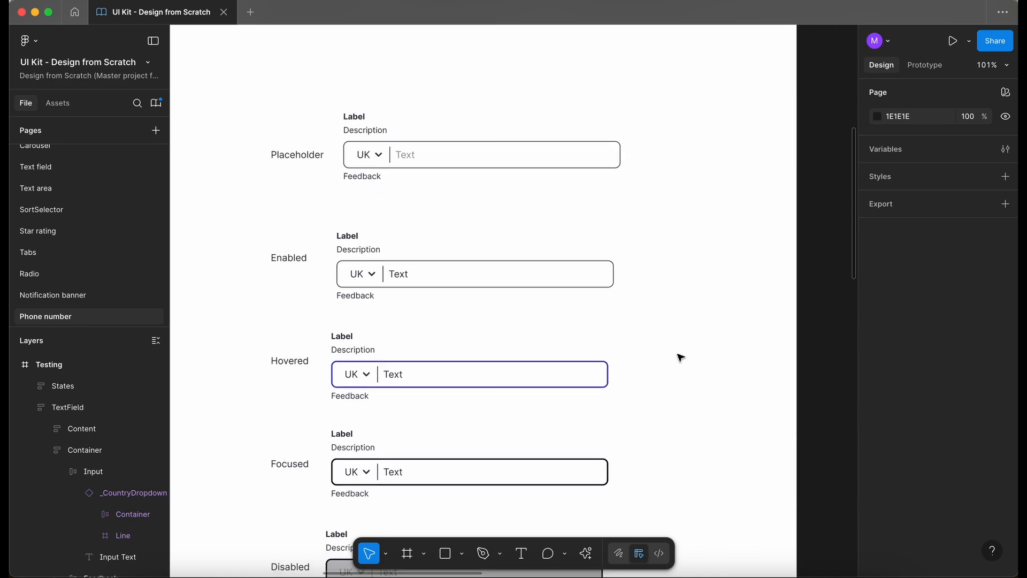
{"action": "scroll", "coordinate": [681, 357], "scroll_direction": "down", "scroll_amount": 3}
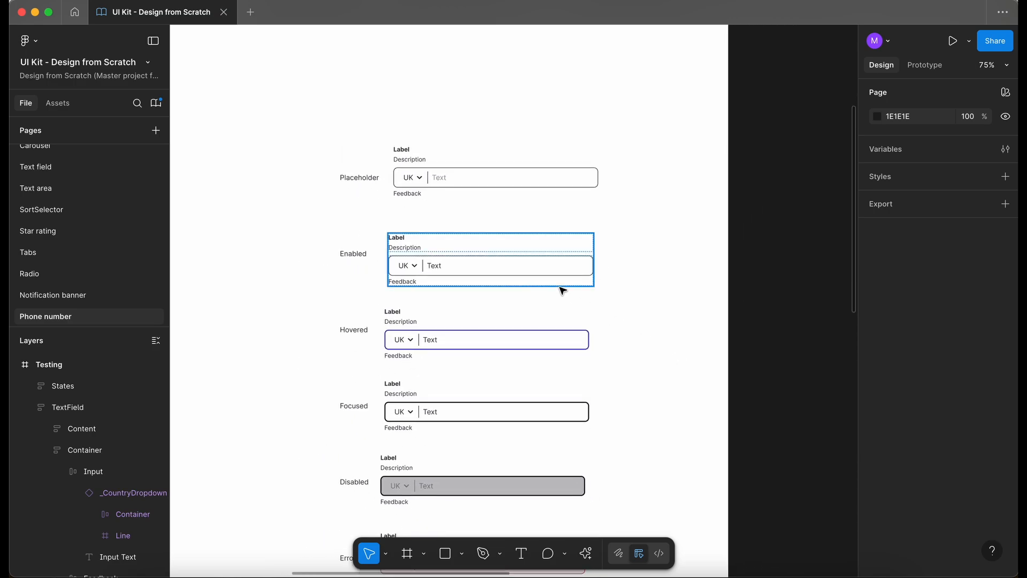
{"action": "scroll", "coordinate": [442, 204], "scroll_direction": "down", "scroll_amount": 1}
{"action": "scroll", "coordinate": [442, 203], "scroll_direction": "up", "scroll_amount": 2}
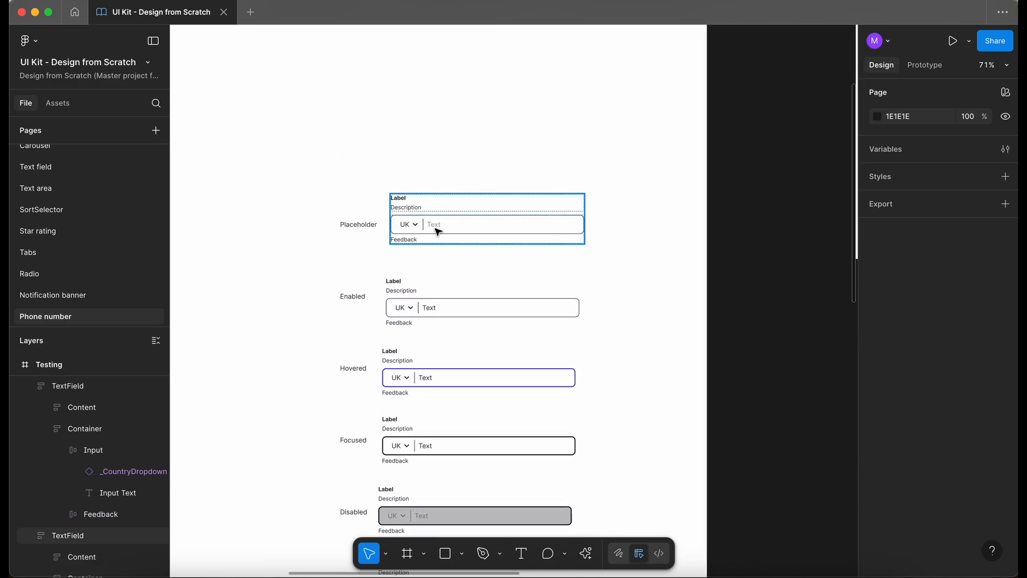
{"action": "scroll", "coordinate": [438, 231], "scroll_direction": "down", "scroll_amount": 5}
{"action": "scroll", "coordinate": [437, 231], "scroll_direction": "up", "scroll_amount": 5}
{"action": "scroll", "coordinate": [437, 231], "scroll_direction": "right", "scroll_amount": 1}
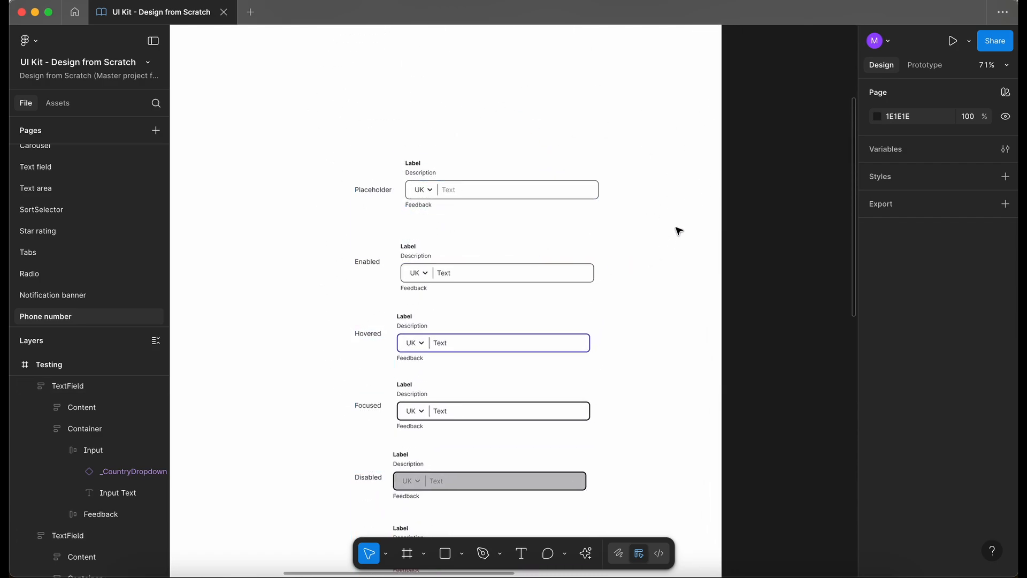
{"action": "scroll", "coordinate": [678, 231], "scroll_direction": "down", "scroll_amount": 5}
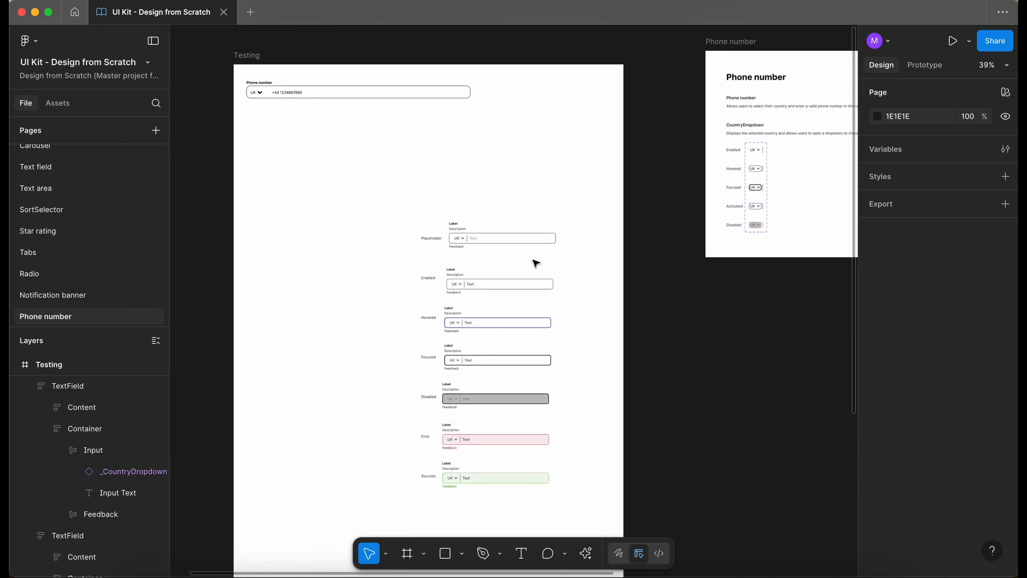
Step: Duplicate the CountryDropdown row within the Phone number frame
{"action": "scroll", "coordinate": [536, 262], "scroll_direction": "up", "scroll_amount": 3}
{"action": "scroll", "coordinate": [536, 262], "scroll_direction": "down", "scroll_amount": 3}
{"action": "scroll", "coordinate": [658, 273], "scroll_direction": "up", "scroll_amount": 4}
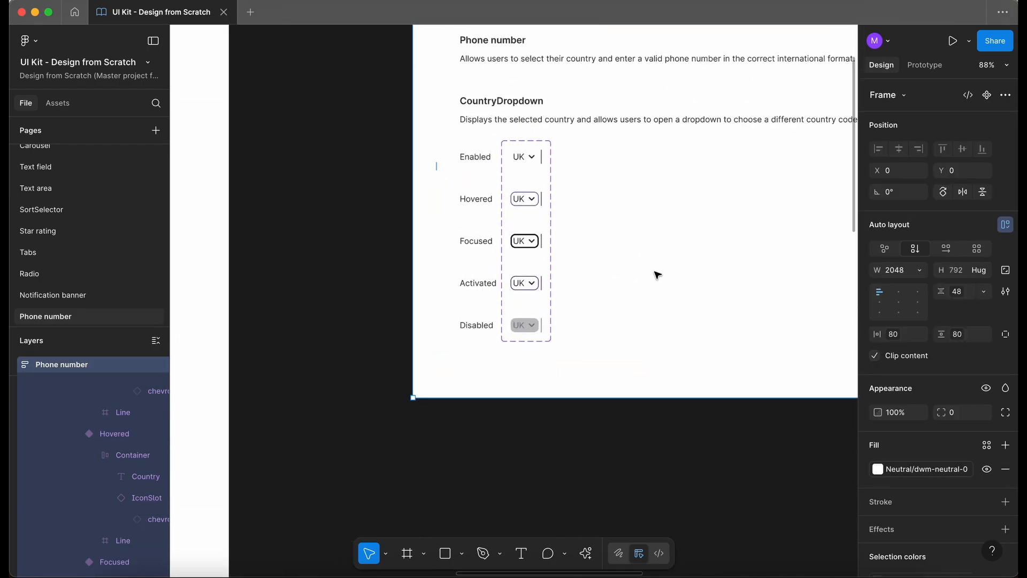
{"action": "scroll", "coordinate": [657, 273], "scroll_direction": "right", "scroll_amount": 2}
{"action": "scroll", "coordinate": [658, 274], "scroll_direction": "right", "scroll_amount": 2}
{"action": "scroll", "coordinate": [658, 275], "scroll_direction": "right", "scroll_amount": 1}
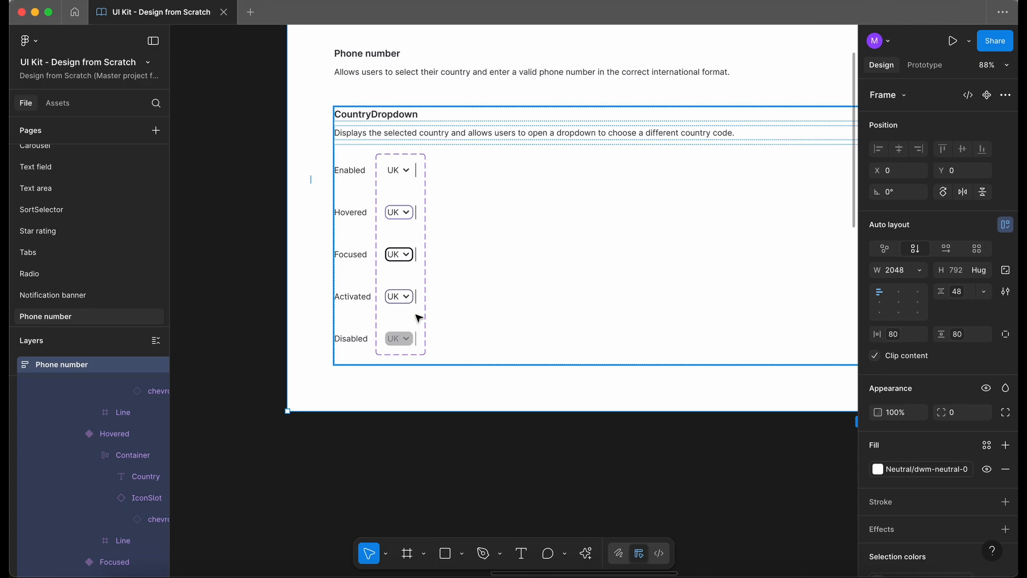
{"action": "left_click", "coordinate": [406, 110]}
{"action": "key", "text": "ctrl+d"}
Step: Delete the dropdown component set and the state labels from the duplicated CountryDropdown row
{"action": "scroll", "coordinate": [412, 143], "scroll_direction": "down", "scroll_amount": 5}
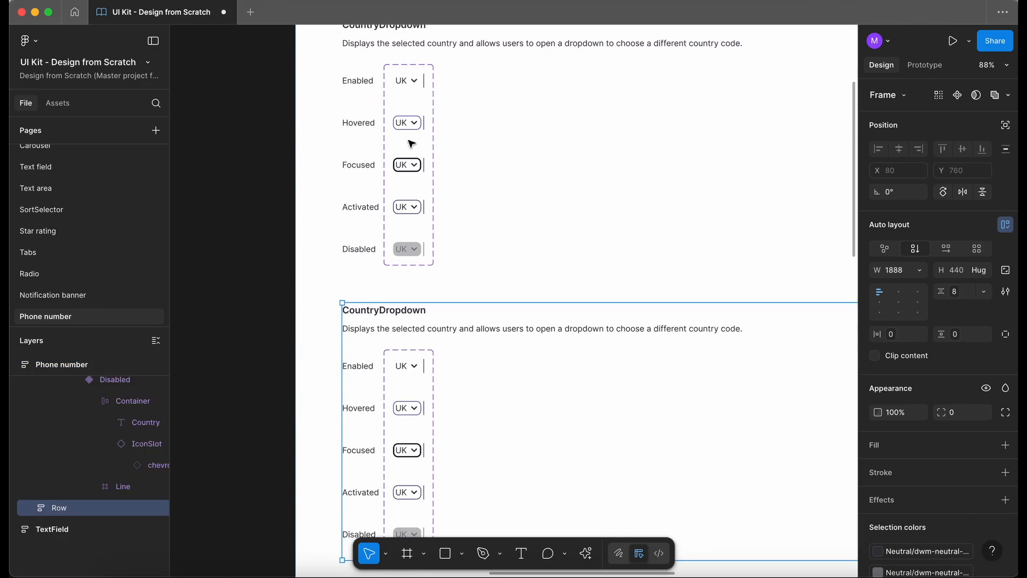
{"action": "left_click", "coordinate": [436, 290]}
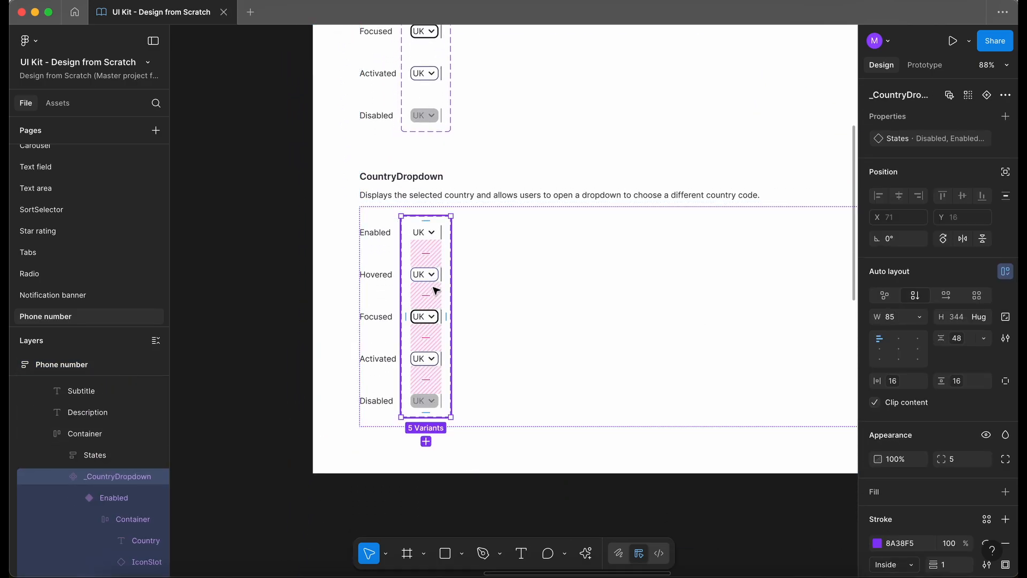
{"action": "key", "text": "Delete"}
{"action": "left_click", "coordinate": [387, 278]}
{"action": "key", "text": "Delete"}
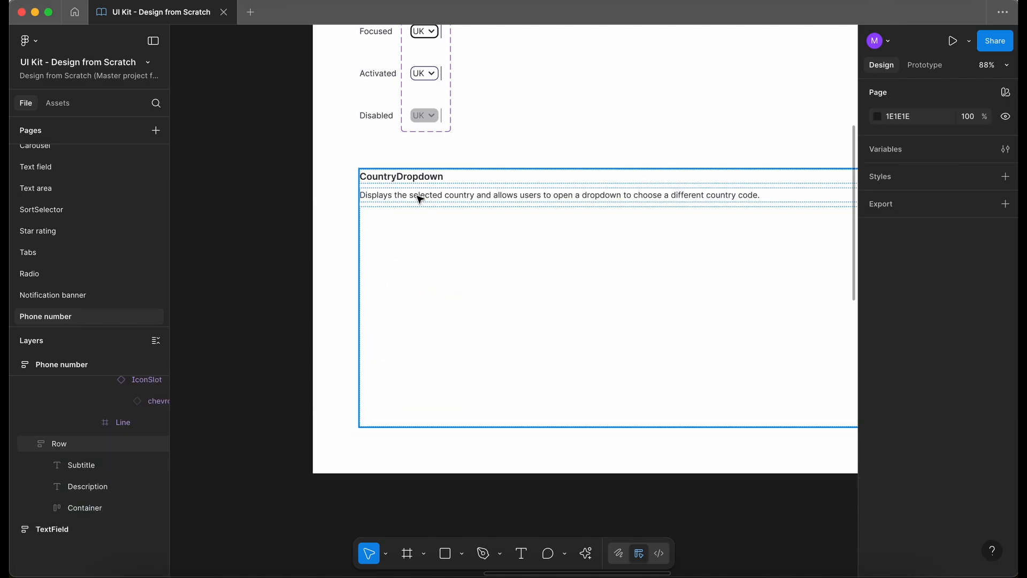
Step: Change the duplicated row's subtitle to "Country flags" and its description to "Helps users quickly identify their country."
{"action": "left_click", "coordinate": [419, 196]}
{"action": "left_click", "coordinate": [419, 197]}
{"action": "left_click", "coordinate": [421, 178]}
{"action": "key", "text": "Return"}
{"action": "type", "text": "Country"}
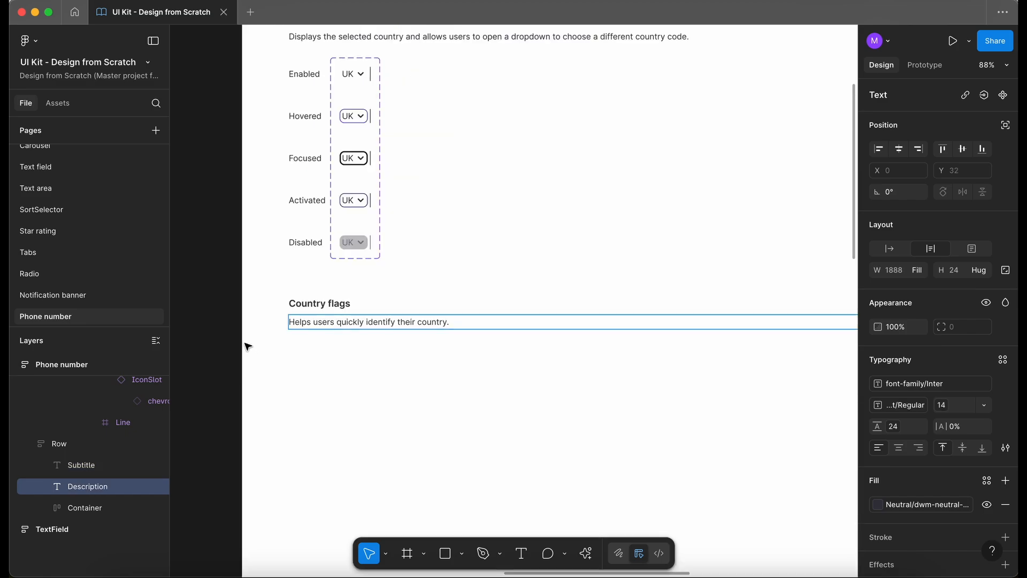
{"action": "scroll", "coordinate": [248, 347], "scroll_direction": "down", "scroll_amount": 3}
{"action": "scroll", "coordinate": [247, 346], "scroll_direction": "left", "scroll_amount": 1}
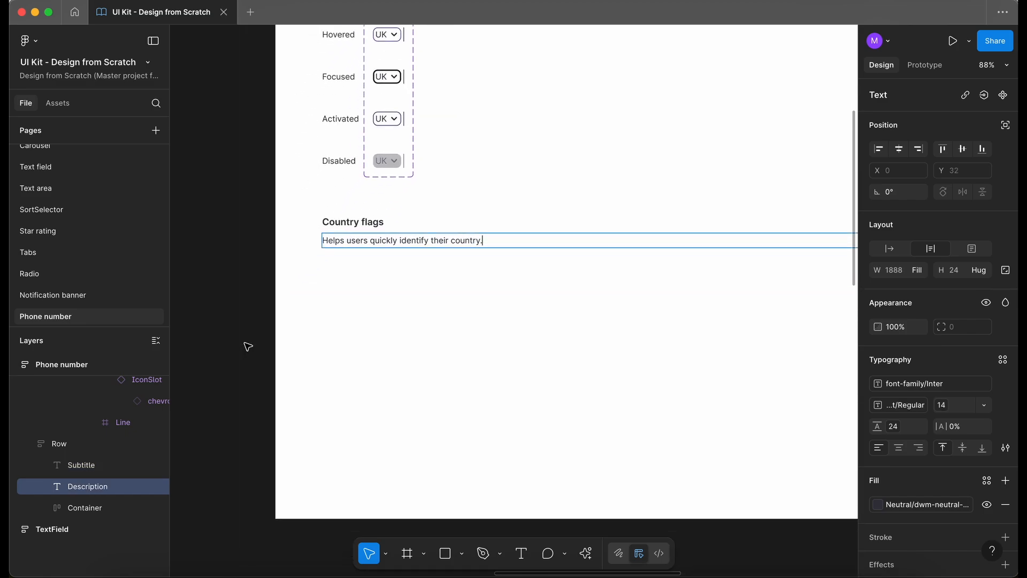
{"action": "key", "text": "Escape"}
{"action": "left_click", "coordinate": [250, 329]}
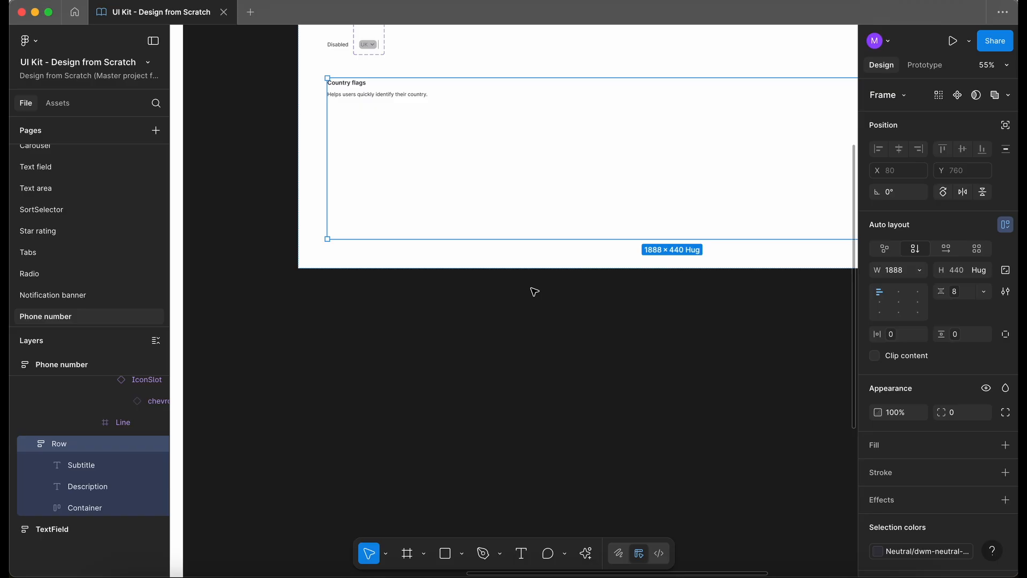
{"action": "left_click", "coordinate": [506, 336]}
{"action": "scroll", "coordinate": [507, 337], "scroll_direction": "up", "scroll_amount": 5}
{"action": "scroll", "coordinate": [507, 337], "scroll_direction": "left", "scroll_amount": 5}
{"action": "scroll", "coordinate": [506, 337], "scroll_direction": "right", "scroll_amount": 4}
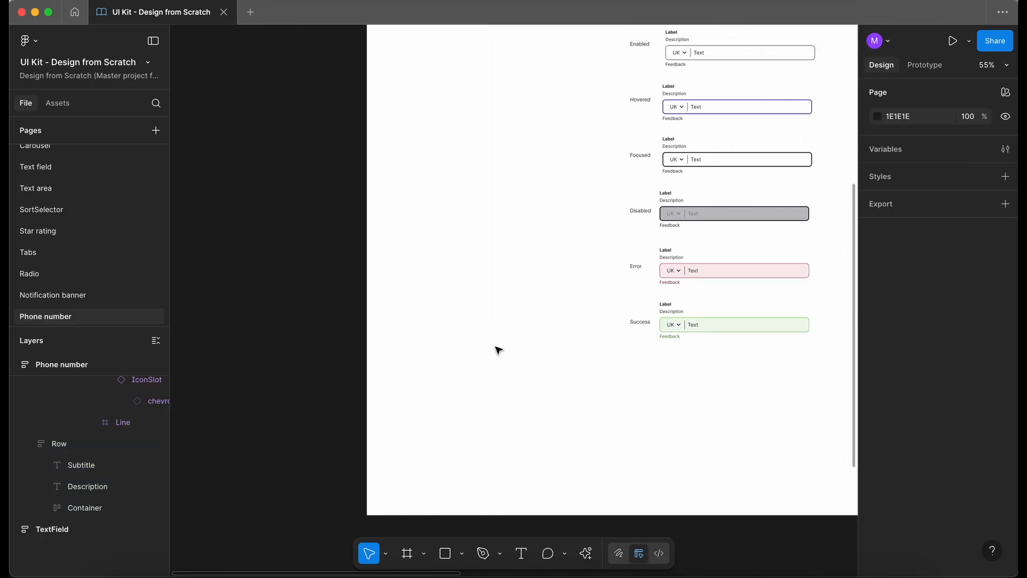
Step: Paste the Sweden, Italy, France, England and Belgium flag images into the empty area beside the phone number fields
{"action": "key", "text": "super+v"}
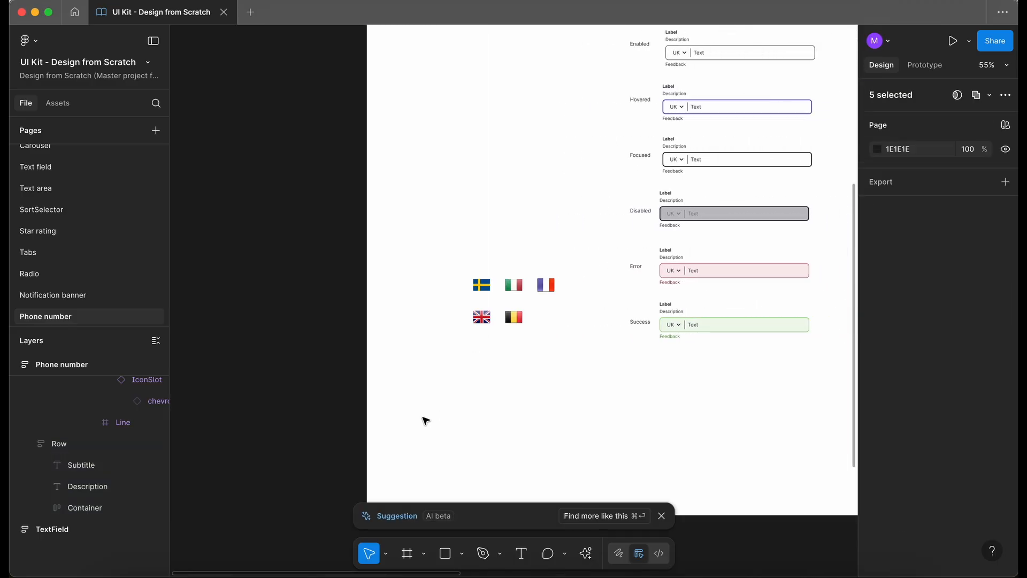
{"action": "left_click_drag", "start_coordinate": [548, 289], "coordinate": [488, 423]}
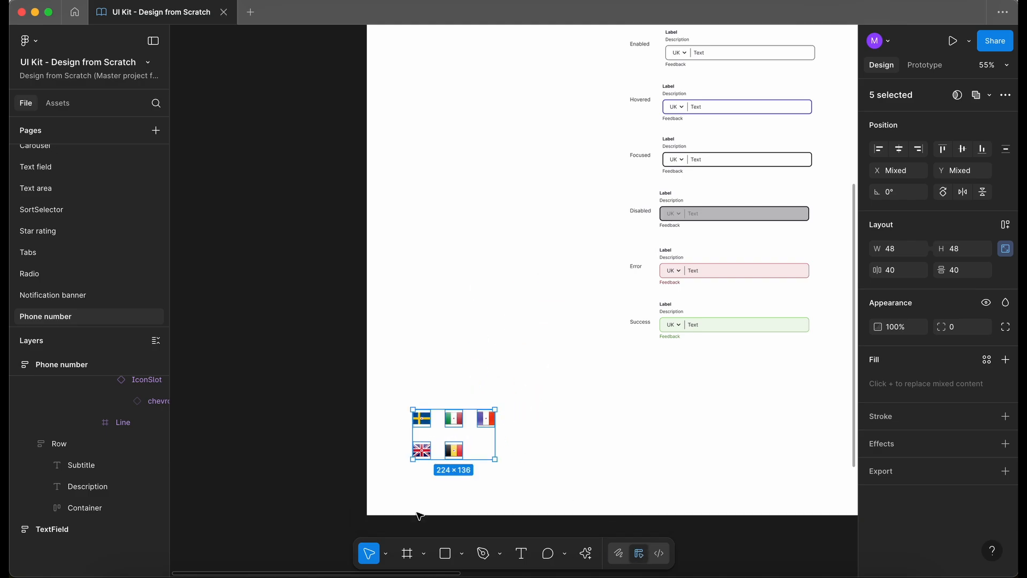
{"action": "scroll", "coordinate": [434, 476], "scroll_direction": "up", "scroll_amount": 10}
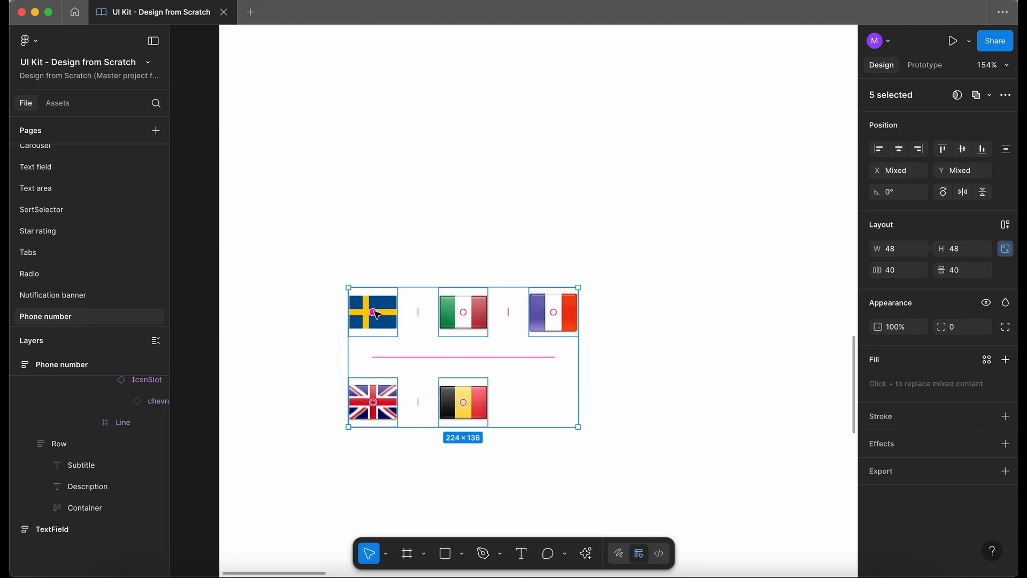
{"action": "double_click", "coordinate": [377, 315]}
{"action": "scroll", "coordinate": [413, 381], "scroll_direction": "up", "scroll_amount": 3}
{"action": "left_click", "coordinate": [511, 405]}
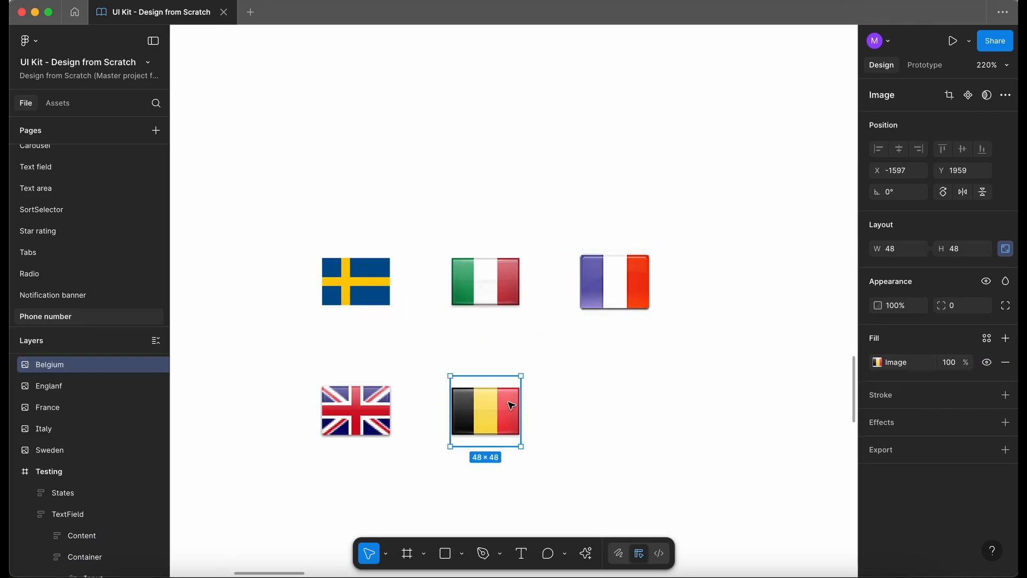
{"action": "left_click", "coordinate": [313, 427]}
{"action": "left_click", "coordinate": [359, 414]}
{"action": "left_click", "coordinate": [358, 274]}
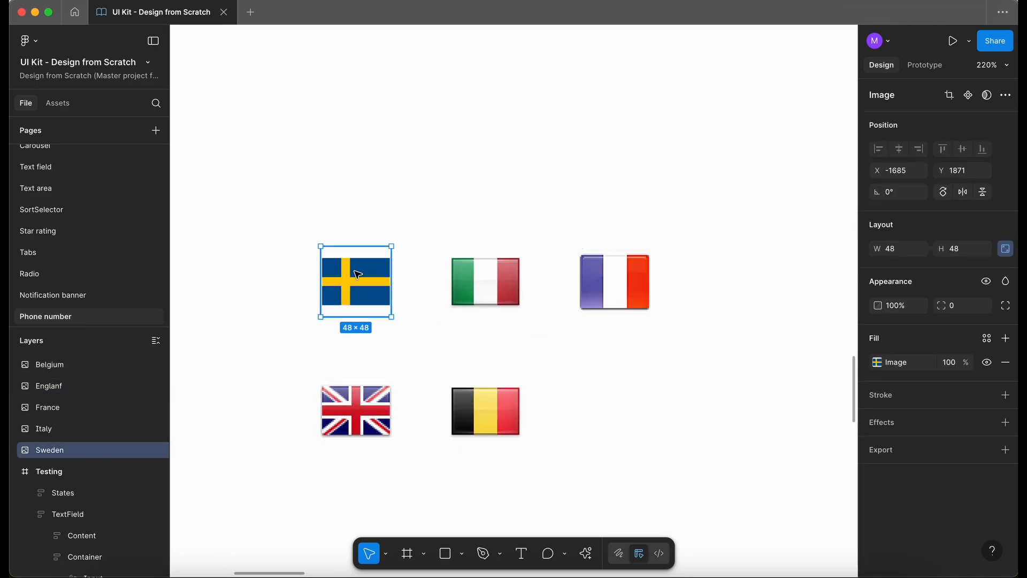
Step: Move the five flag images into the Testing frame and duplicate the set below the originals
{"action": "scroll", "coordinate": [485, 284], "scroll_direction": "down", "scroll_amount": 10}
{"action": "left_click_drag", "start_coordinate": [463, 520], "coordinate": [342, 454]}
{"action": "left_click_drag", "start_coordinate": [69, 443], "coordinate": [77, 485]}
{"action": "left_click_drag", "start_coordinate": [403, 464], "coordinate": [514, 369]}
{"action": "scroll", "coordinate": [570, 289], "scroll_direction": "up", "scroll_amount": 5}
{"action": "scroll", "coordinate": [567, 285], "scroll_direction": "right", "scroll_amount": 2}
{"action": "scroll", "coordinate": [567, 285], "scroll_direction": "down", "scroll_amount": 2}
{"action": "scroll", "coordinate": [511, 366], "scroll_direction": "up", "scroll_amount": 5}
Step: Resize the duplicated Sweden flag in the Testing frame to 24 × 24
{"action": "left_click", "coordinate": [481, 335]}
{"action": "left_click_drag", "start_coordinate": [452, 305], "coordinate": [395, 277]}
{"action": "scroll", "coordinate": [428, 276], "scroll_direction": "up", "scroll_amount": 5}
{"action": "scroll", "coordinate": [428, 275], "scroll_direction": "down", "scroll_amount": 6}
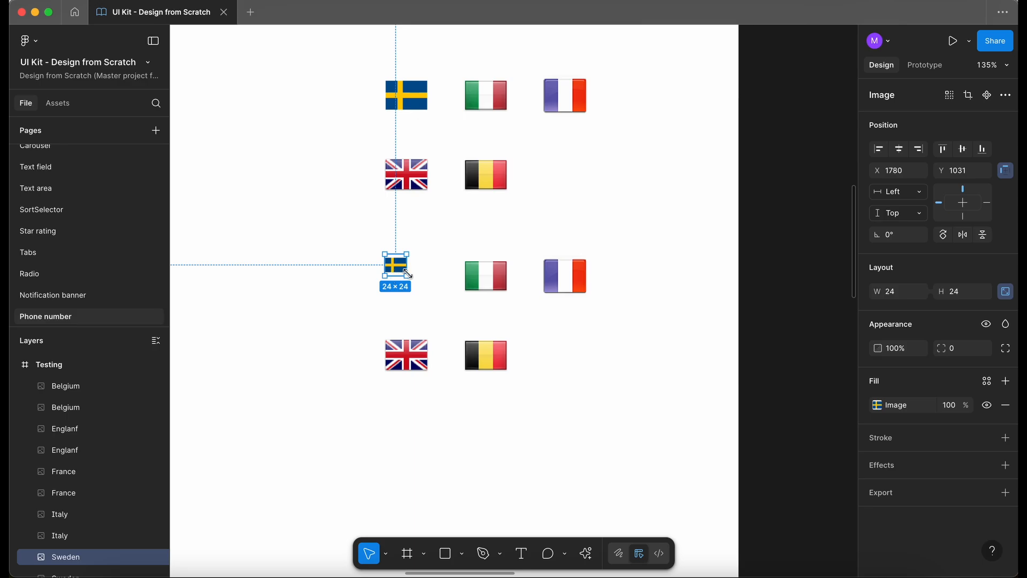
Step: Try replacing the UK text in the Enabled variant of _CountryDropdown with the 24 × 24 Sweden flag
{"action": "scroll", "coordinate": [408, 273], "scroll_direction": "down", "scroll_amount": 5}
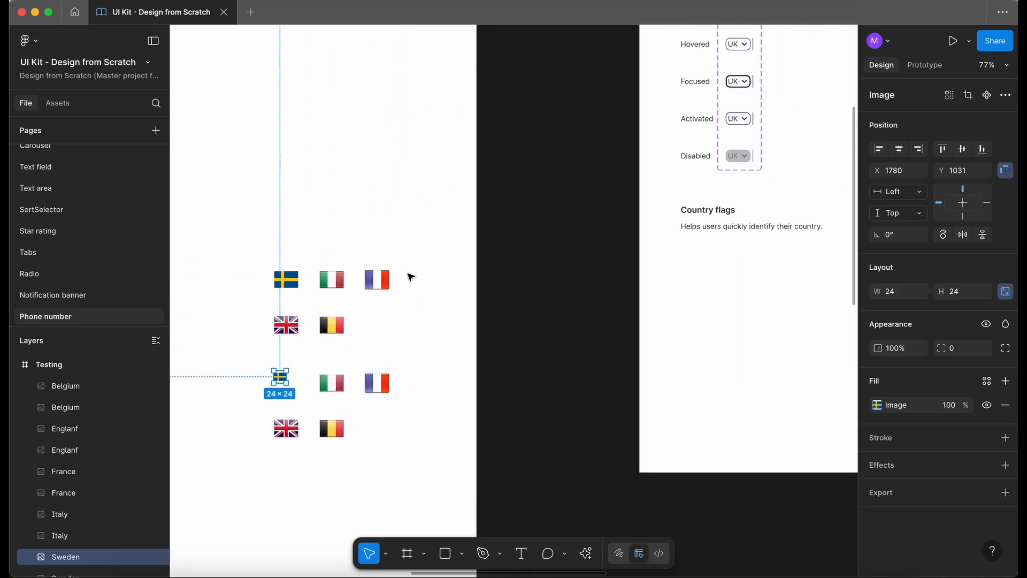
{"action": "scroll", "coordinate": [409, 275], "scroll_direction": "right", "scroll_amount": 3}
{"action": "scroll", "coordinate": [409, 275], "scroll_direction": "up", "scroll_amount": 1}
{"action": "scroll", "coordinate": [408, 275], "scroll_direction": "left", "scroll_amount": 3}
{"action": "scroll", "coordinate": [408, 275], "scroll_direction": "down", "scroll_amount": 2}
{"action": "scroll", "coordinate": [589, 156], "scroll_direction": "up", "scroll_amount": 4}
{"action": "scroll", "coordinate": [589, 156], "scroll_direction": "right", "scroll_amount": 2}
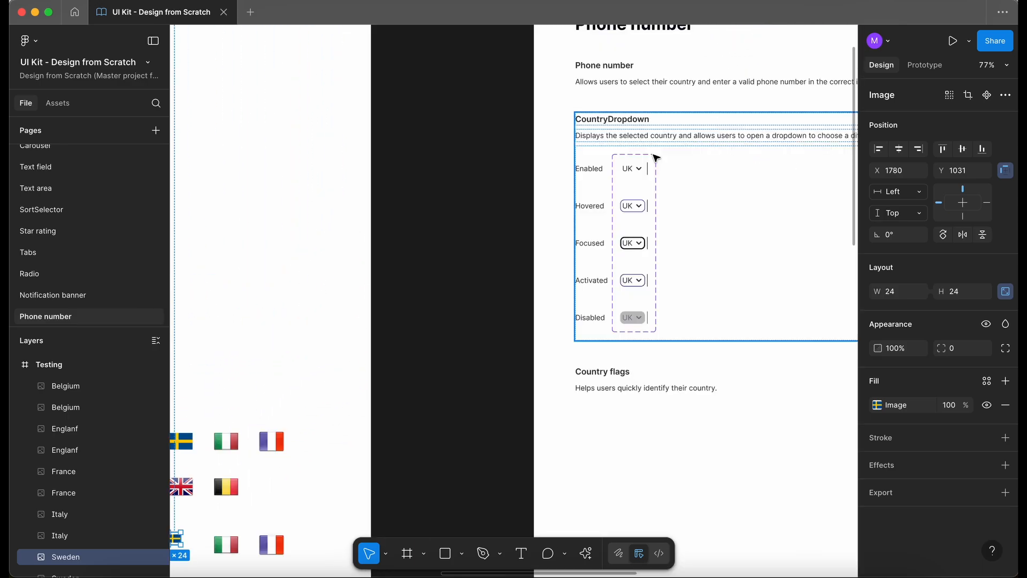
{"action": "left_click", "coordinate": [629, 170], "text": "super"}
{"action": "scroll", "coordinate": [629, 171], "scroll_direction": "up", "scroll_amount": 5}
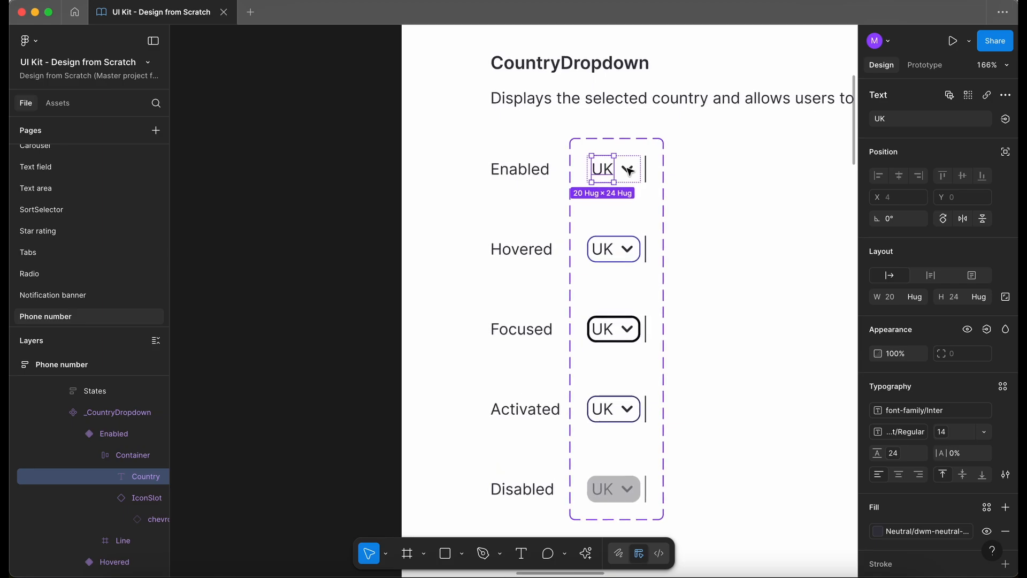
{"action": "key", "text": "super+v"}
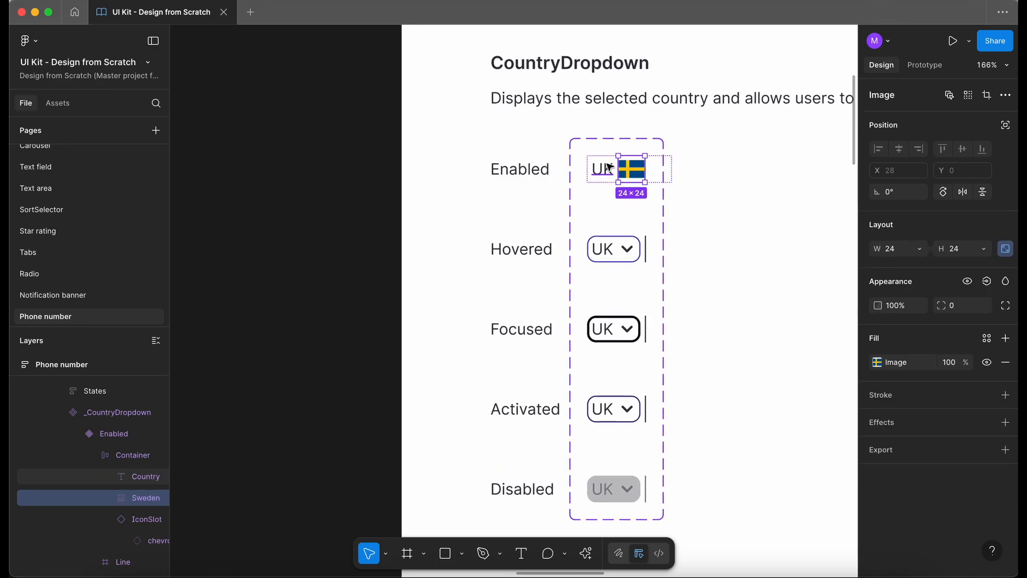
{"action": "scroll", "coordinate": [601, 171], "scroll_direction": "up", "scroll_amount": 5}
{"action": "left_click", "coordinate": [608, 174]}
{"action": "key", "text": "shift+super+h"}
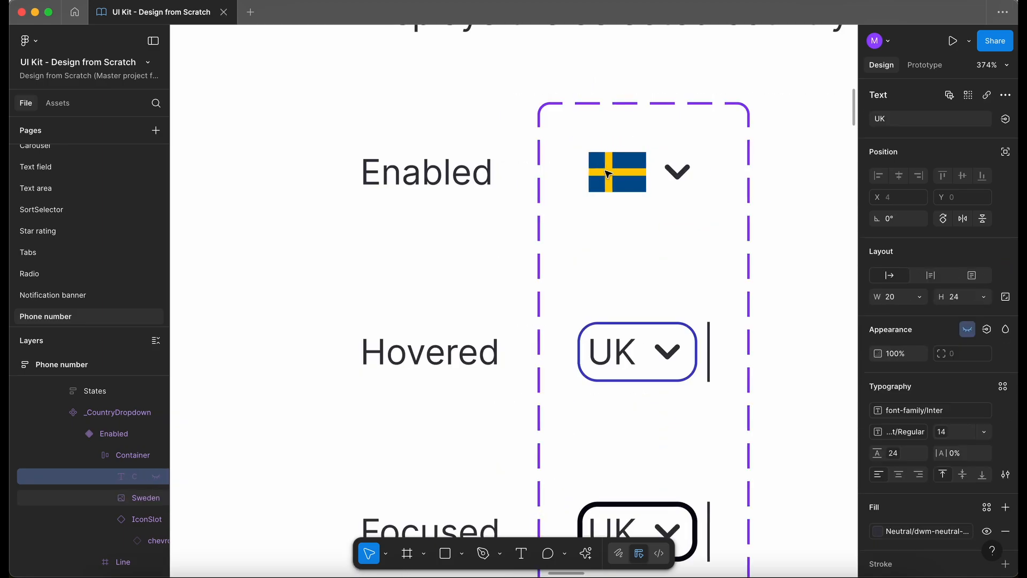
{"action": "scroll", "coordinate": [649, 178], "scroll_direction": "down", "scroll_amount": 5}
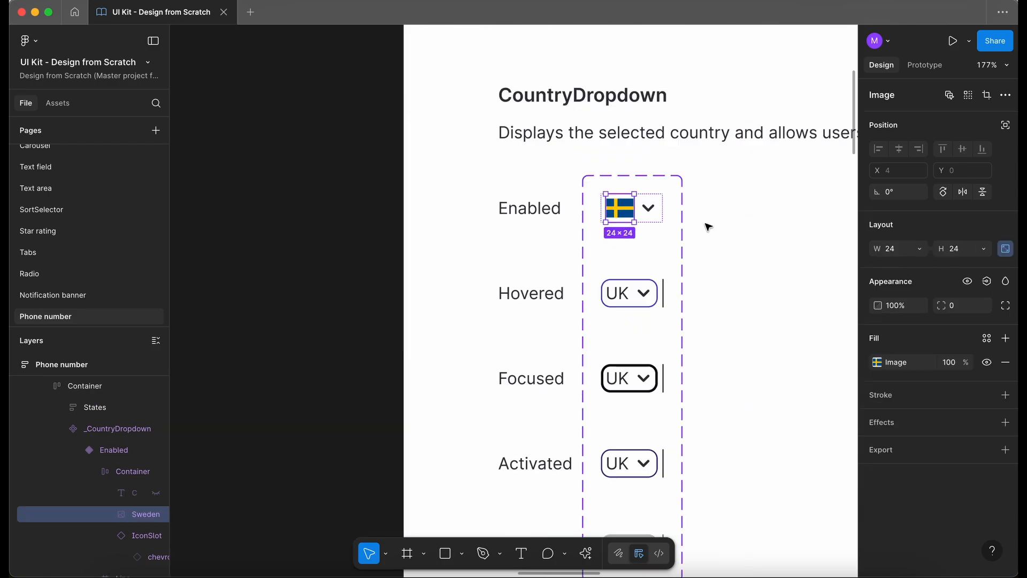
{"action": "scroll", "coordinate": [649, 210], "scroll_direction": "up", "scroll_amount": 6}
{"action": "key", "text": "shift+super+h"}
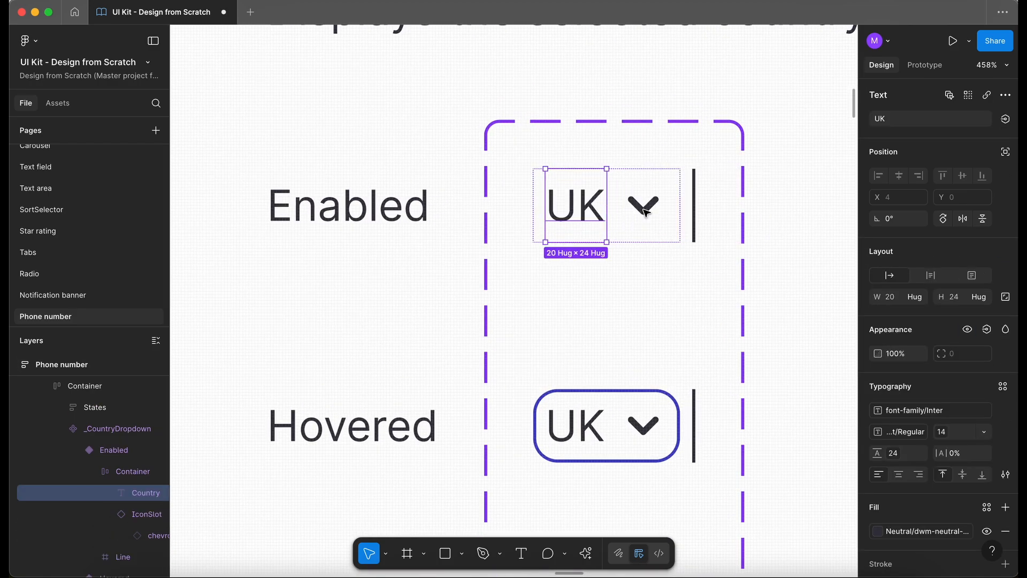
Step: Copy the five 48 × 48 flags from the Testing frame into the container of the Country flags row
{"action": "scroll", "coordinate": [646, 213], "scroll_direction": "down", "scroll_amount": 5}
{"action": "scroll", "coordinate": [646, 213], "scroll_direction": "down", "scroll_amount": 10}
{"action": "scroll", "coordinate": [439, 374], "scroll_direction": "down", "scroll_amount": 3}
{"action": "left_click_drag", "start_coordinate": [435, 385], "coordinate": [223, 268]}
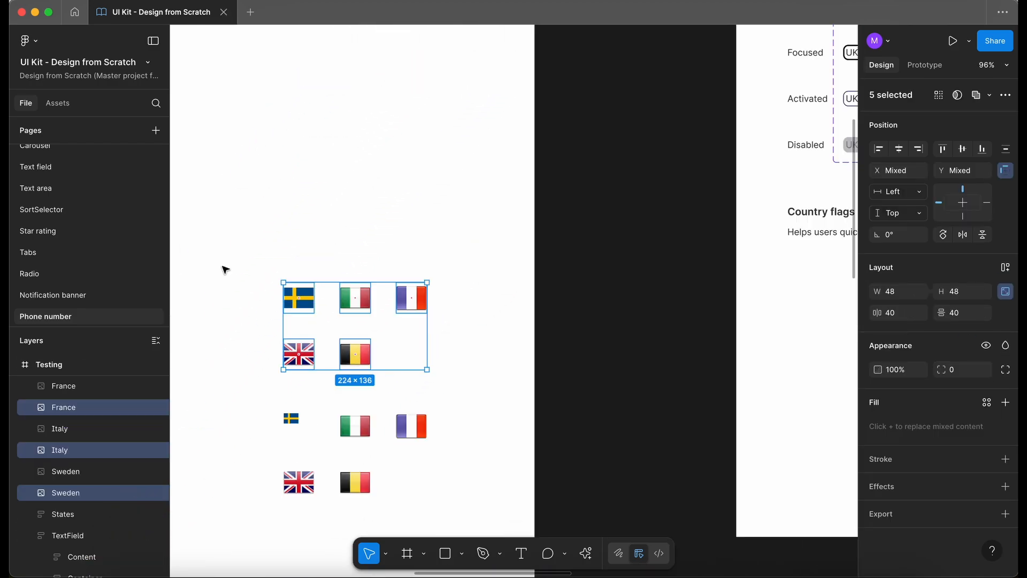
{"action": "scroll", "coordinate": [222, 268], "scroll_direction": "down", "scroll_amount": 3}
{"action": "left_click_drag", "start_coordinate": [328, 290], "coordinate": [638, 301]}
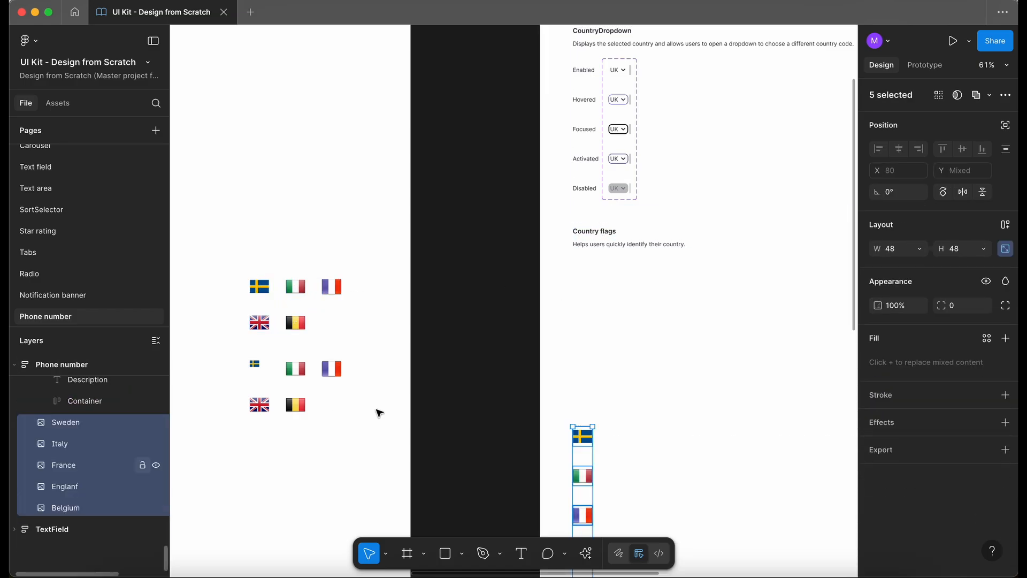
{"action": "left_click_drag", "start_coordinate": [76, 426], "coordinate": [102, 397]}
{"action": "scroll", "coordinate": [666, 244], "scroll_direction": "up", "scroll_amount": 5}
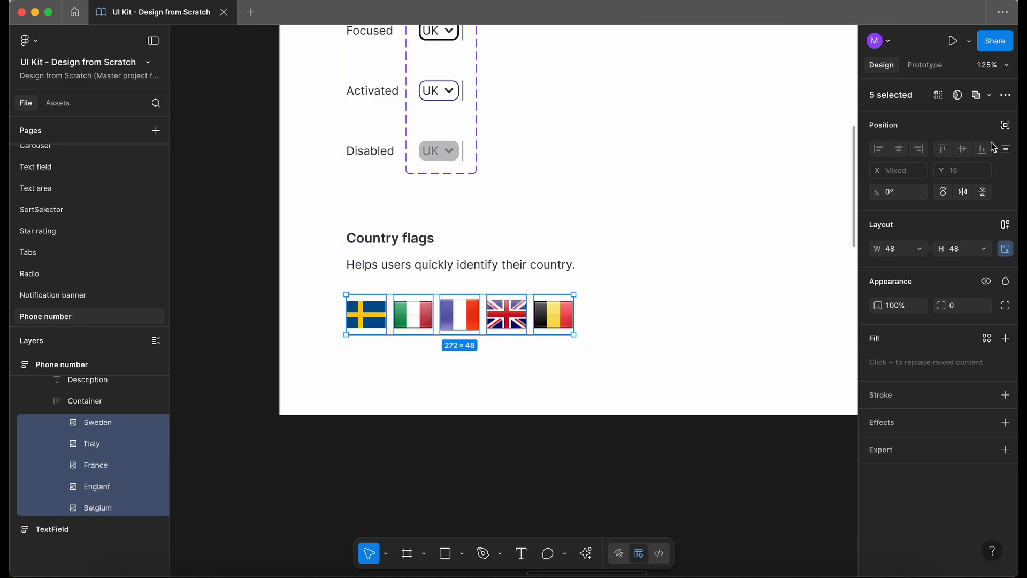
Step: Turn the five flags in the Country flags row into individual components and combine them as variants
{"action": "left_click", "coordinate": [1006, 95]}
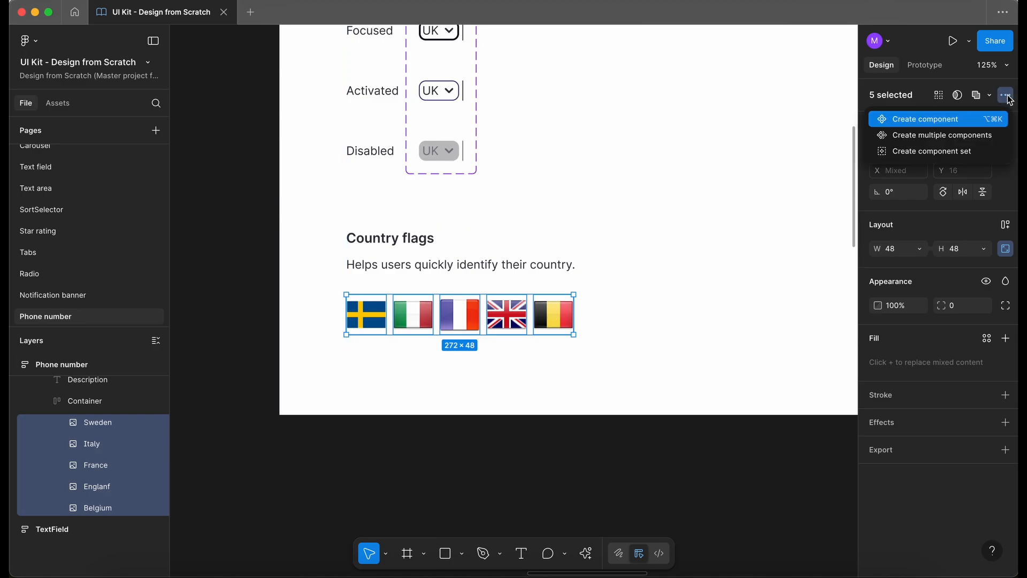
{"action": "left_click", "coordinate": [991, 135]}
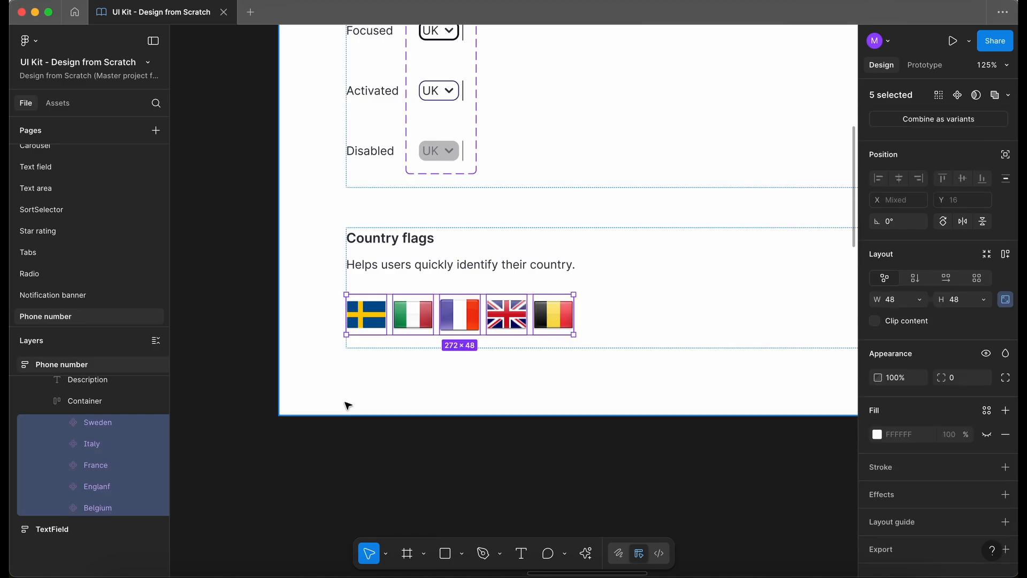
{"action": "left_click", "coordinate": [894, 121]}
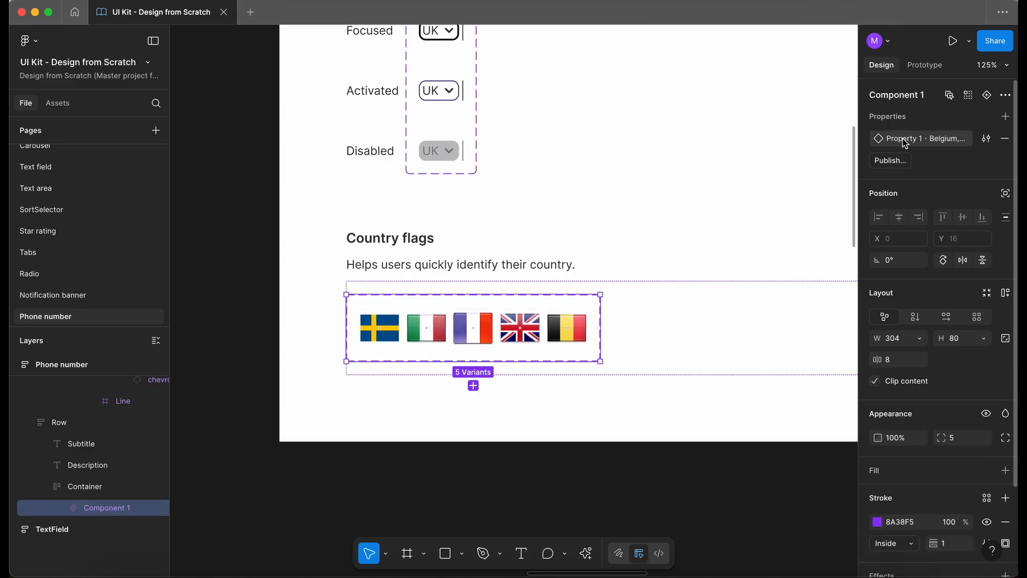
Step: Rename the flags component set to "_CountryFlags"
{"action": "double_click", "coordinate": [907, 98]}
{"action": "key", "text": "BackSpace"}
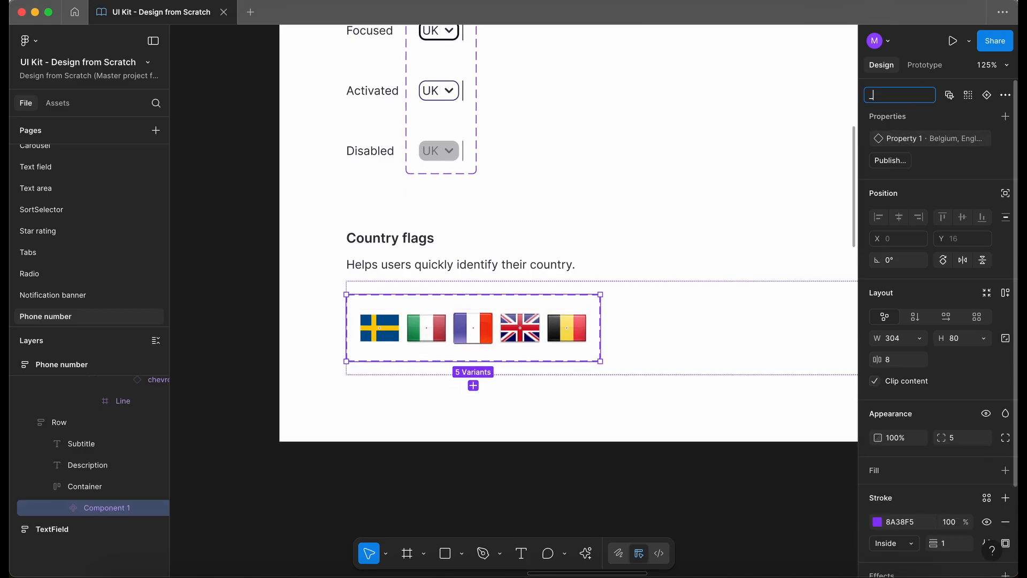
{"action": "type", "text": "_CountryFlags"}
{"action": "key", "text": "Return"}
{"action": "key", "text": "Escape"}
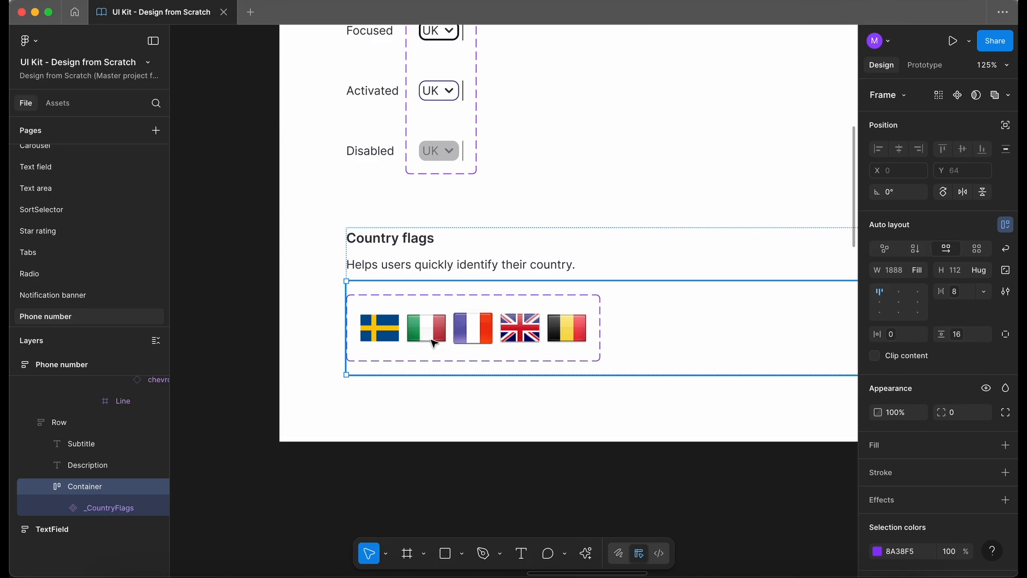
Step: Set the gap between the flags in _CountryFlags to 16 and rename its variant property to "Country"
{"action": "left_click", "coordinate": [434, 343]}
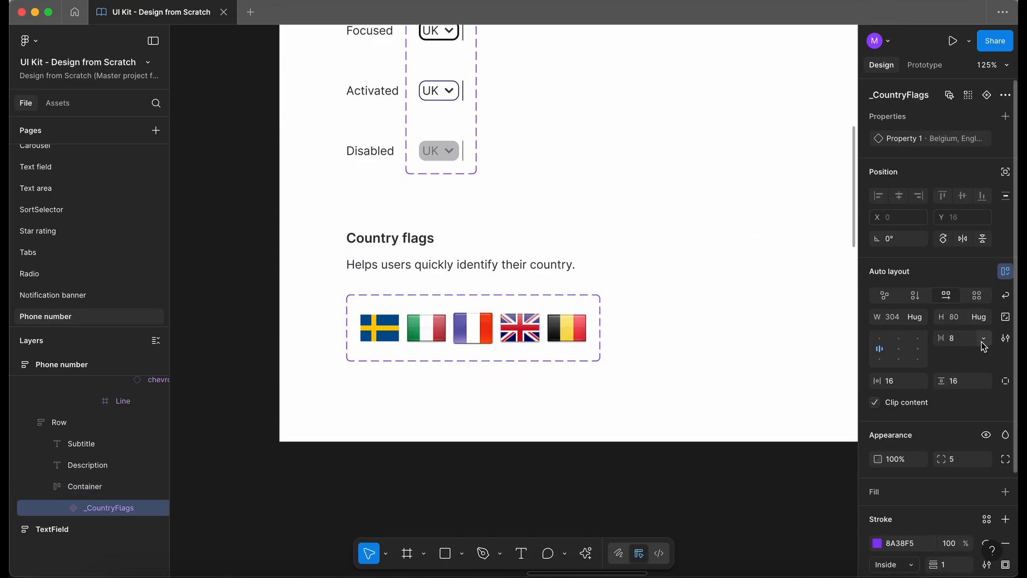
{"action": "left_click", "coordinate": [983, 339]}
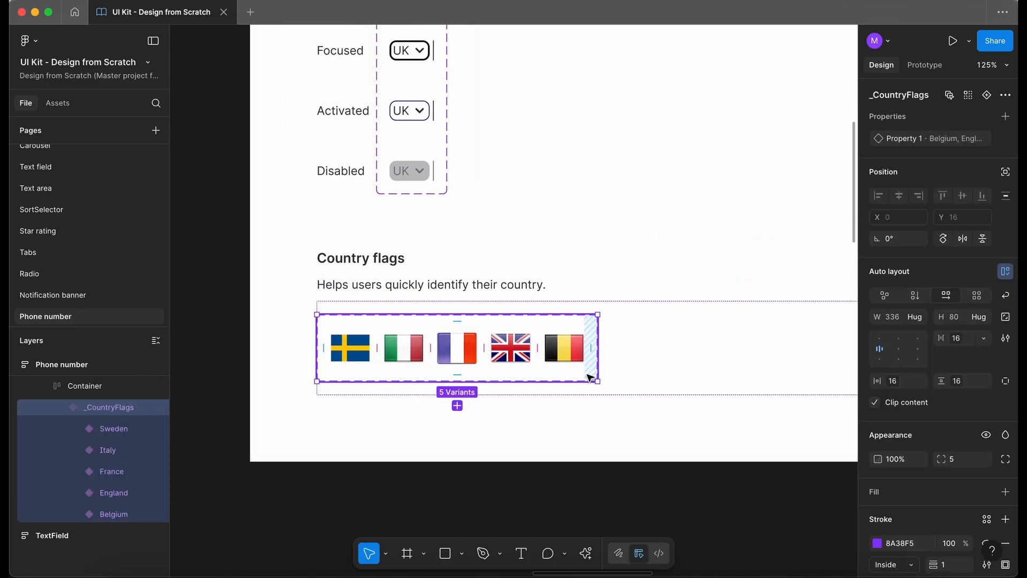
{"action": "double_click", "coordinate": [891, 142]}
{"action": "type", "text": "Country"}
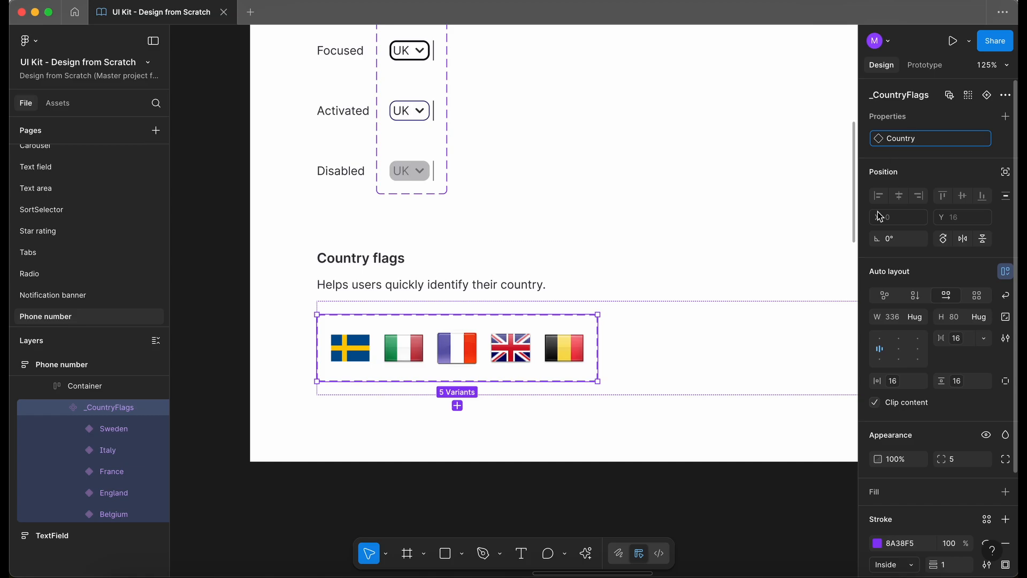
Step: Check the size of the UK text in the Enabled variant of _CountryDropdown
{"action": "scroll", "coordinate": [496, 482], "scroll_direction": "up", "scroll_amount": 5}
{"action": "scroll", "coordinate": [496, 482], "scroll_direction": "left", "scroll_amount": 2}
{"action": "left_click", "coordinate": [457, 116]}
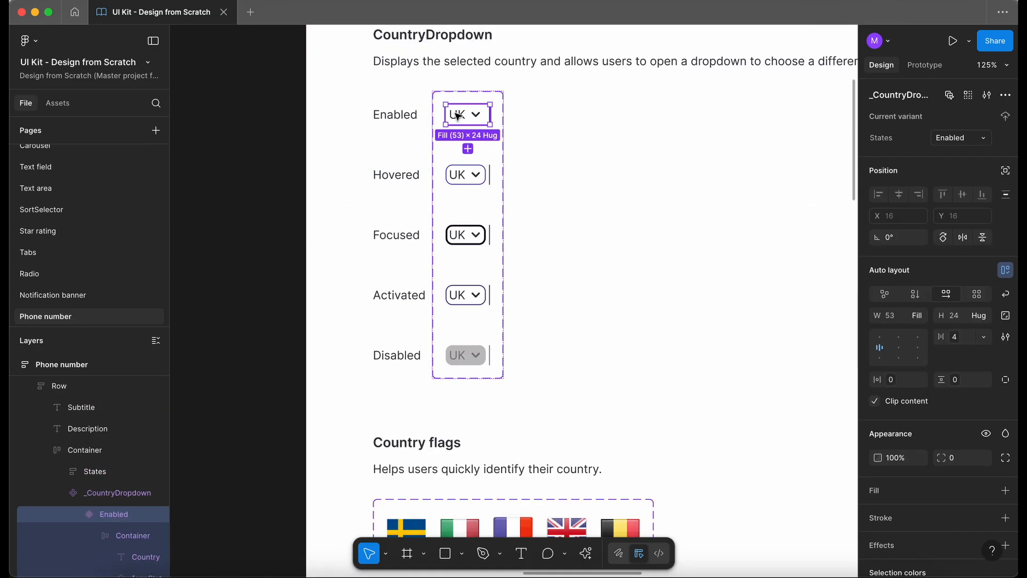
{"action": "scroll", "coordinate": [457, 117], "scroll_direction": "up", "scroll_amount": 5}
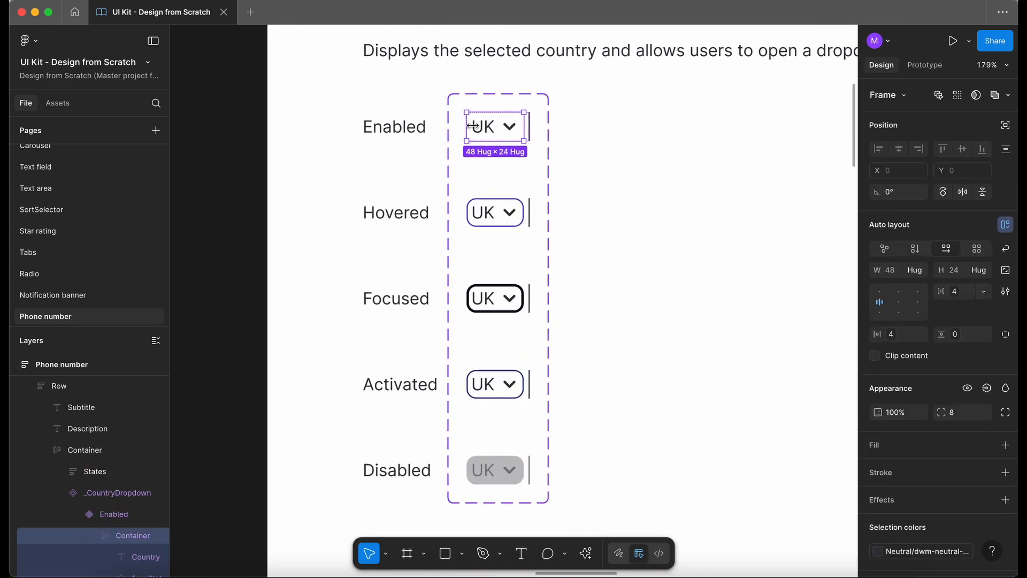
{"action": "left_click", "coordinate": [462, 117]}
{"action": "scroll", "coordinate": [490, 131], "scroll_direction": "down", "scroll_amount": 5}
{"action": "scroll", "coordinate": [488, 131], "scroll_direction": "down", "scroll_amount": 3}
{"action": "scroll", "coordinate": [489, 130], "scroll_direction": "right", "scroll_amount": 2}
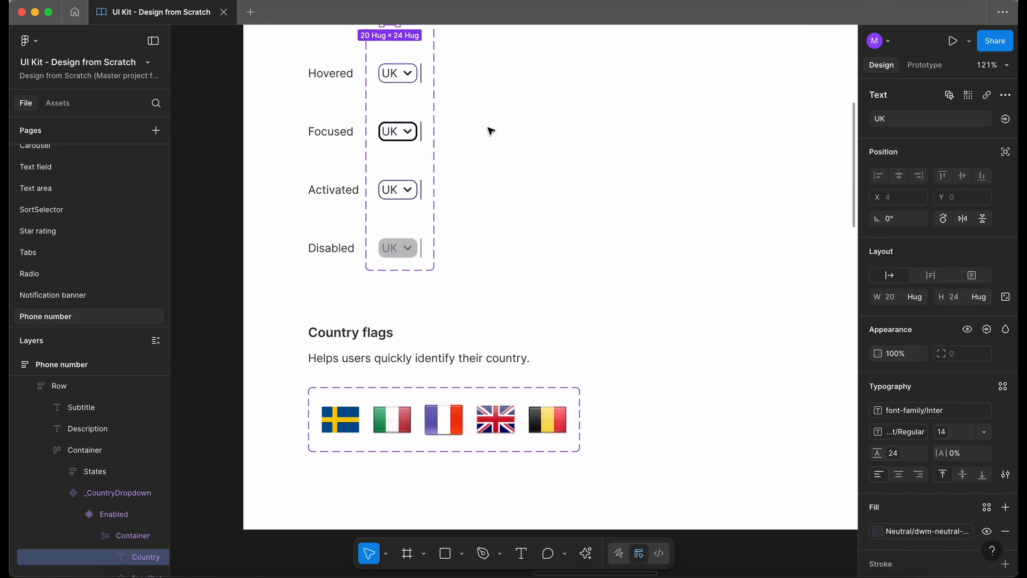
Step: Resize all five flag variants in _CountryFlags to 24 × 24
{"action": "left_click", "coordinate": [556, 426]}
{"action": "double_click", "coordinate": [557, 426]}
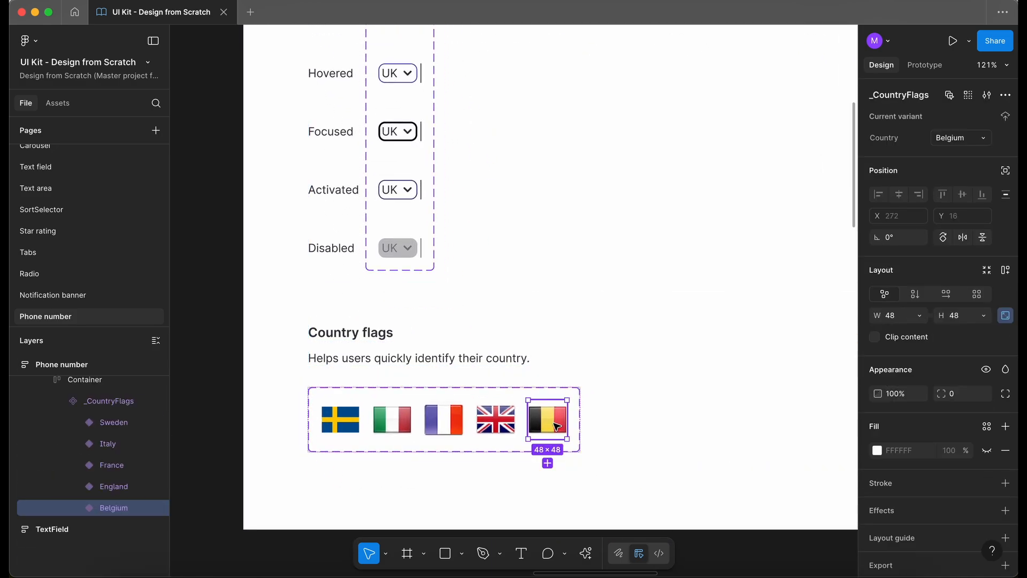
{"action": "left_click", "coordinate": [495, 419], "text": "shift"}
{"action": "left_click", "coordinate": [444, 420], "text": "shift"}
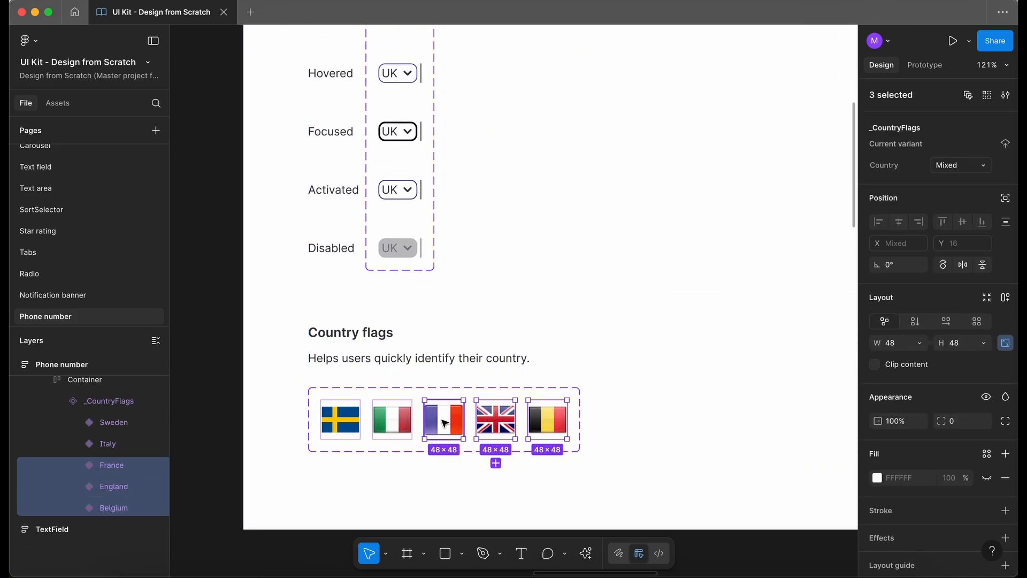
{"action": "left_click", "coordinate": [386, 420], "text": "shift"}
{"action": "left_click", "coordinate": [341, 420], "text": "shift"}
{"action": "scroll", "coordinate": [372, 452], "scroll_direction": "up", "scroll_amount": 5}
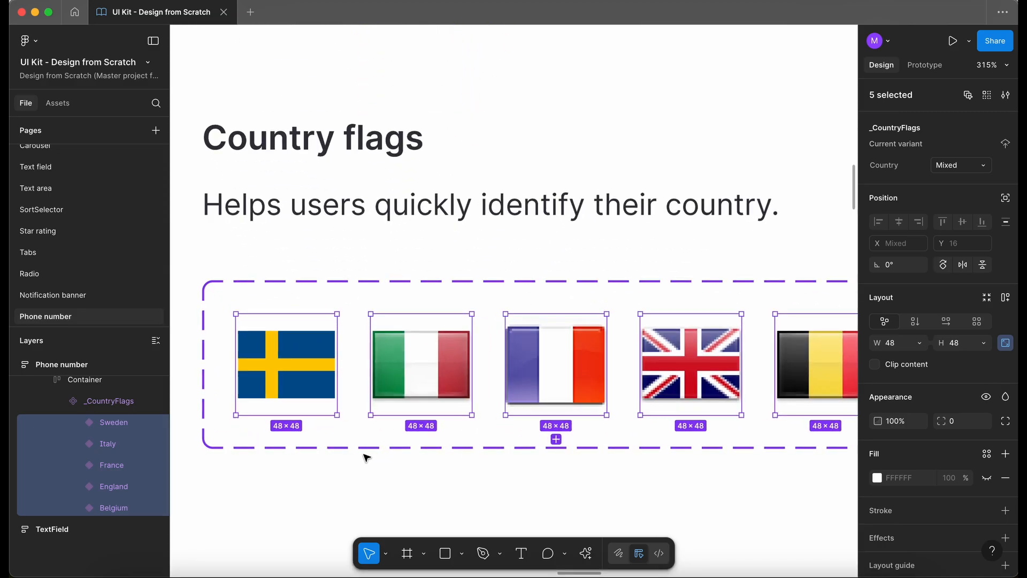
{"action": "left_click_drag", "start_coordinate": [334, 412], "coordinate": [309, 389]}
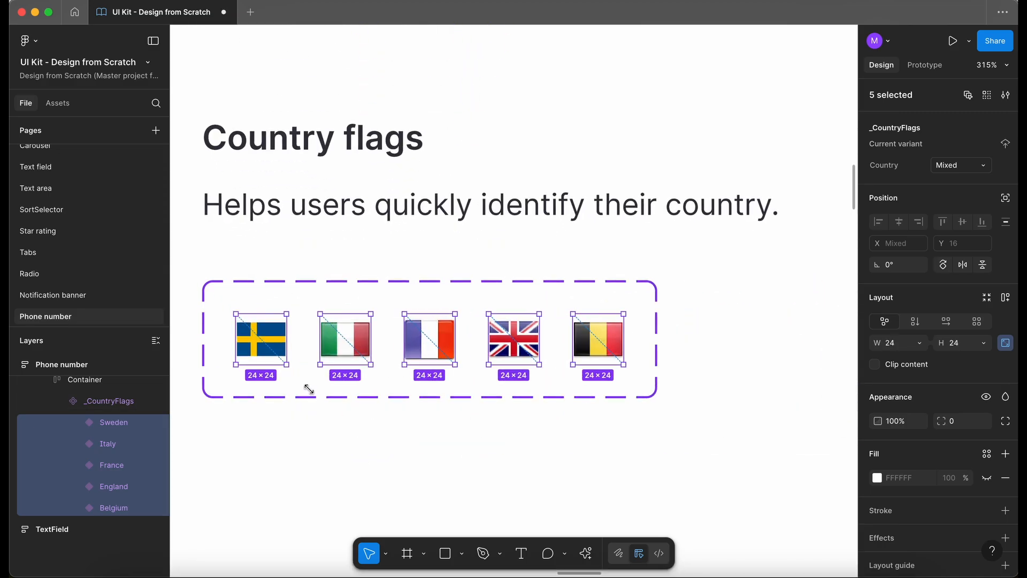
{"action": "left_click", "coordinate": [387, 456]}
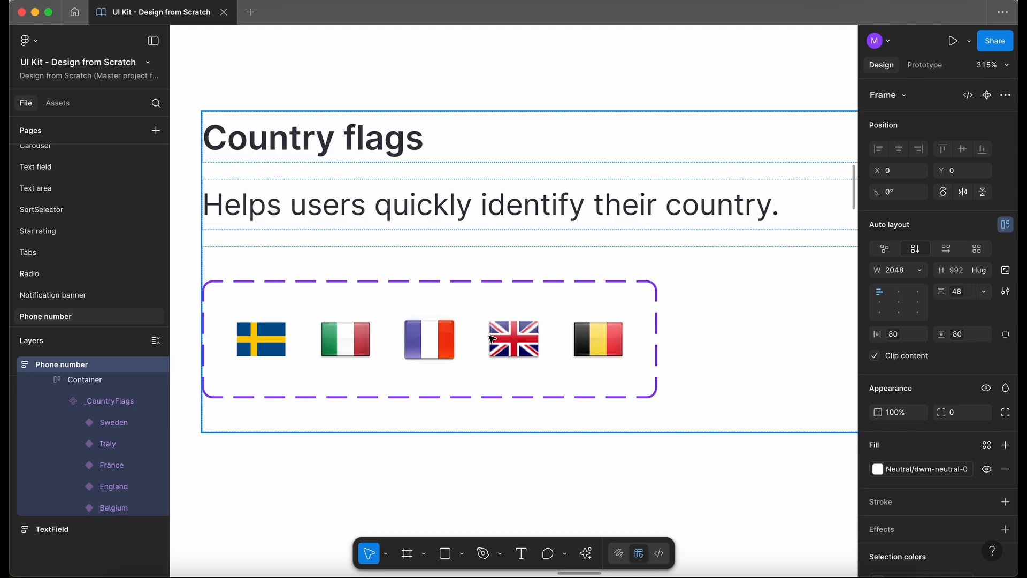
Step: Insert an instance of the England flag beside the UK text in the Enabled variant of _CountryDropdown
{"action": "left_click", "coordinate": [512, 347]}
{"action": "left_click", "coordinate": [512, 347]}
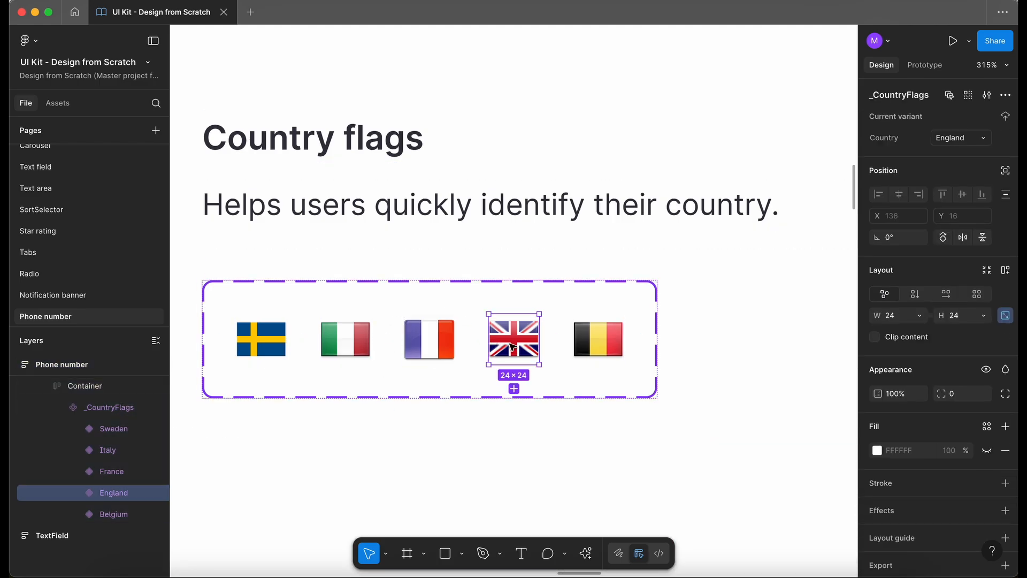
{"action": "scroll", "coordinate": [513, 346], "scroll_direction": "down", "scroll_amount": 5}
{"action": "scroll", "coordinate": [512, 348], "scroll_direction": "up", "scroll_amount": 8}
{"action": "left_click", "coordinate": [451, 219]}
{"action": "double_click", "coordinate": [451, 219]}
{"action": "double_click", "coordinate": [451, 219]}
{"action": "double_click", "coordinate": [451, 219]}
{"action": "scroll", "coordinate": [450, 225], "scroll_direction": "up", "scroll_amount": 3}
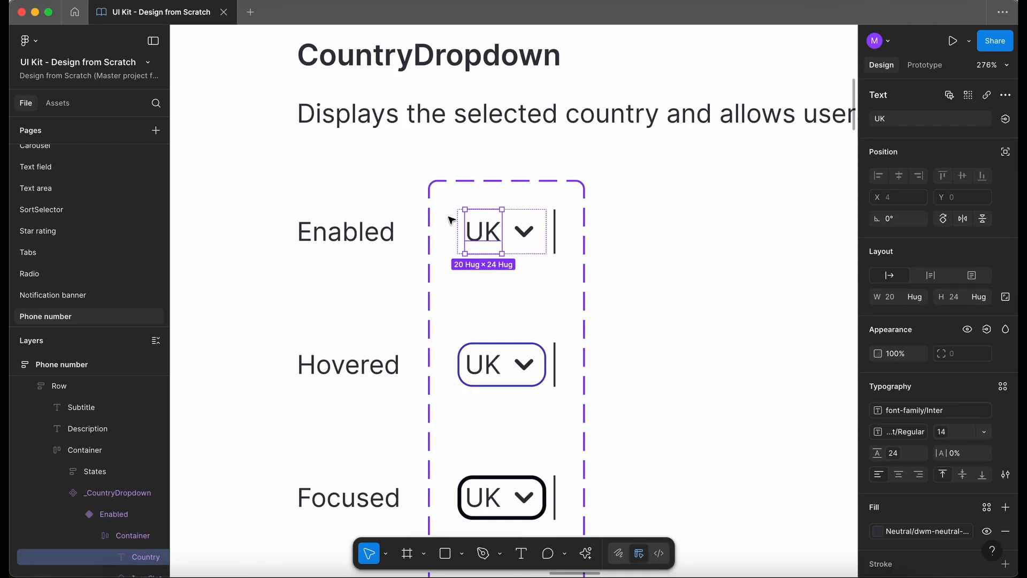
{"action": "key", "text": "Tab"}
{"action": "left_click", "coordinate": [478, 240]}
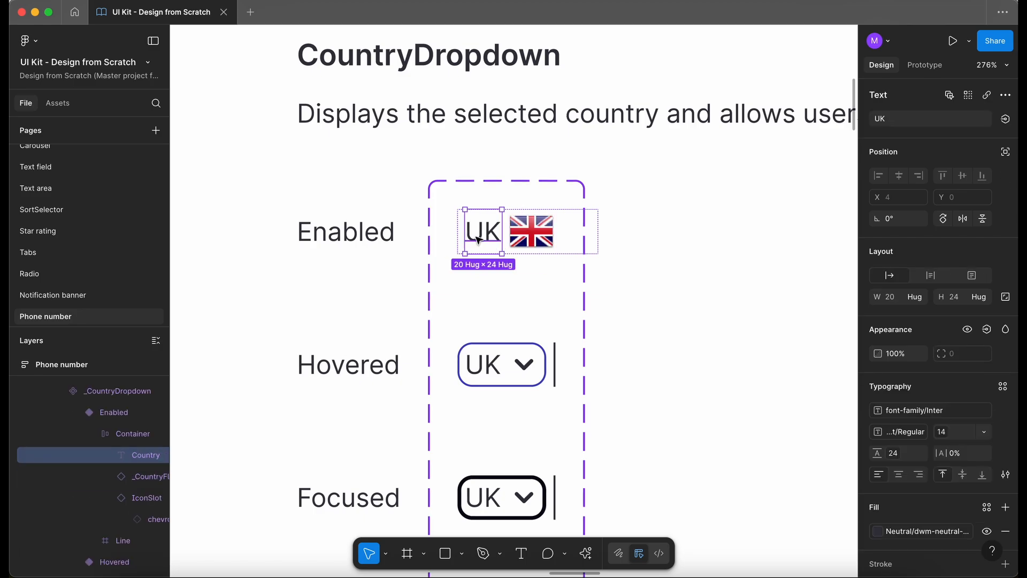
Step: Hide the UK text in all five _CountryDropdown variants and put the England flag in its place
{"action": "key", "text": "Delete"}
{"action": "scroll", "coordinate": [499, 309], "scroll_direction": "down", "scroll_amount": 1}
{"action": "left_click", "coordinate": [479, 319]}
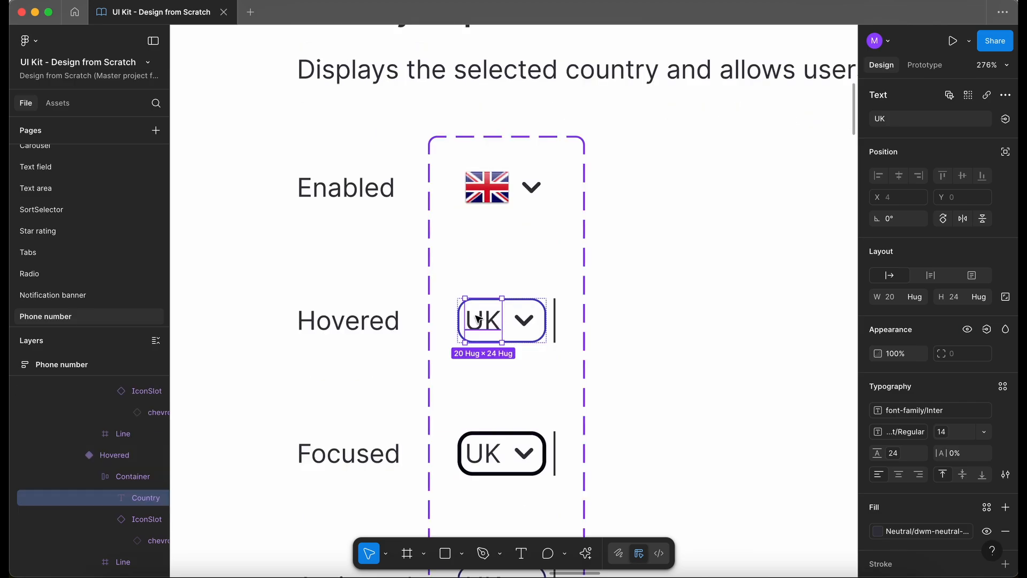
{"action": "scroll", "coordinate": [489, 324], "scroll_direction": "down", "scroll_amount": 1}
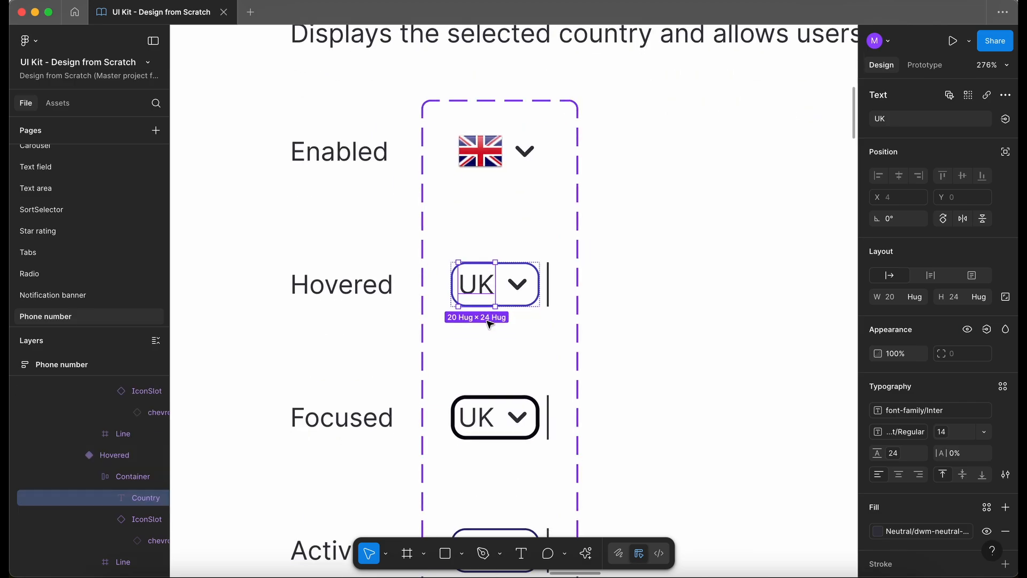
{"action": "key", "text": "Delete"}
{"action": "scroll", "coordinate": [269, 319], "scroll_direction": "down", "scroll_amount": 3}
{"action": "left_click", "coordinate": [269, 319]}
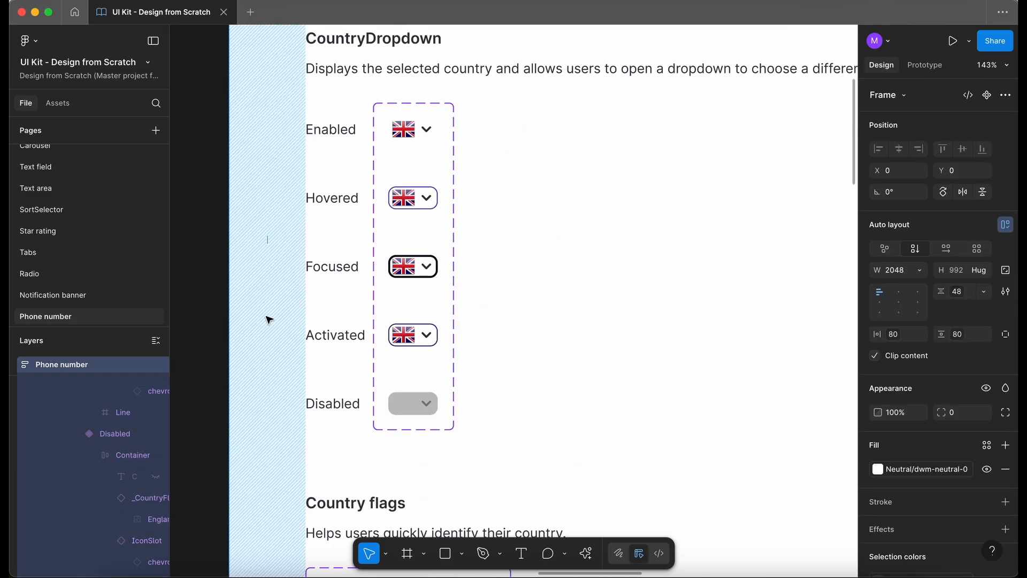
Step: Set the width of all five _CountryDropdown variants to Hug contents
{"action": "scroll", "coordinate": [268, 319], "scroll_direction": "up", "scroll_amount": 2}
{"action": "scroll", "coordinate": [268, 320], "scroll_direction": "left", "scroll_amount": 1}
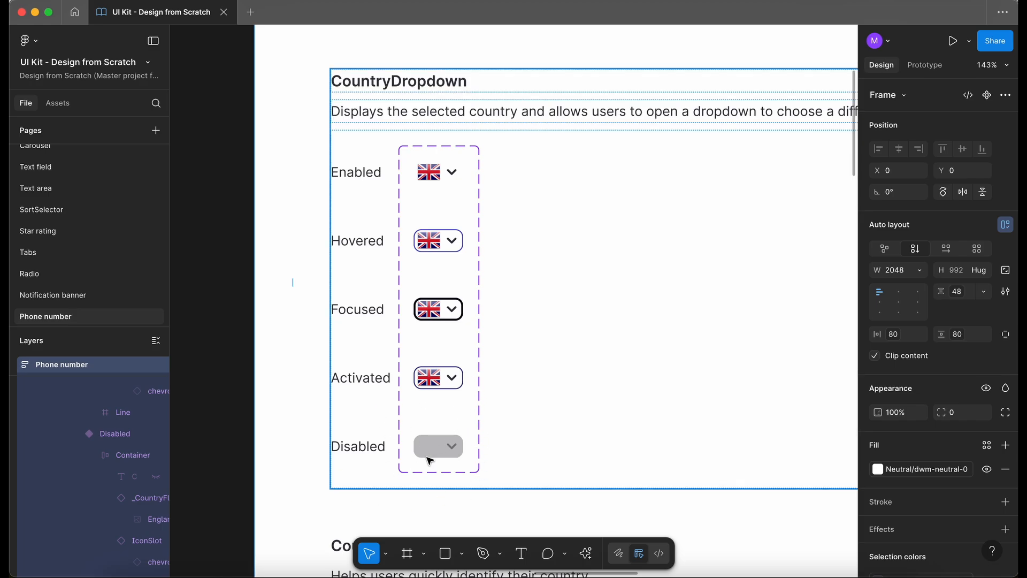
{"action": "left_click", "coordinate": [437, 172]}
{"action": "scroll", "coordinate": [437, 171], "scroll_direction": "up", "scroll_amount": 3}
{"action": "scroll", "coordinate": [553, 213], "scroll_direction": "down", "scroll_amount": 3}
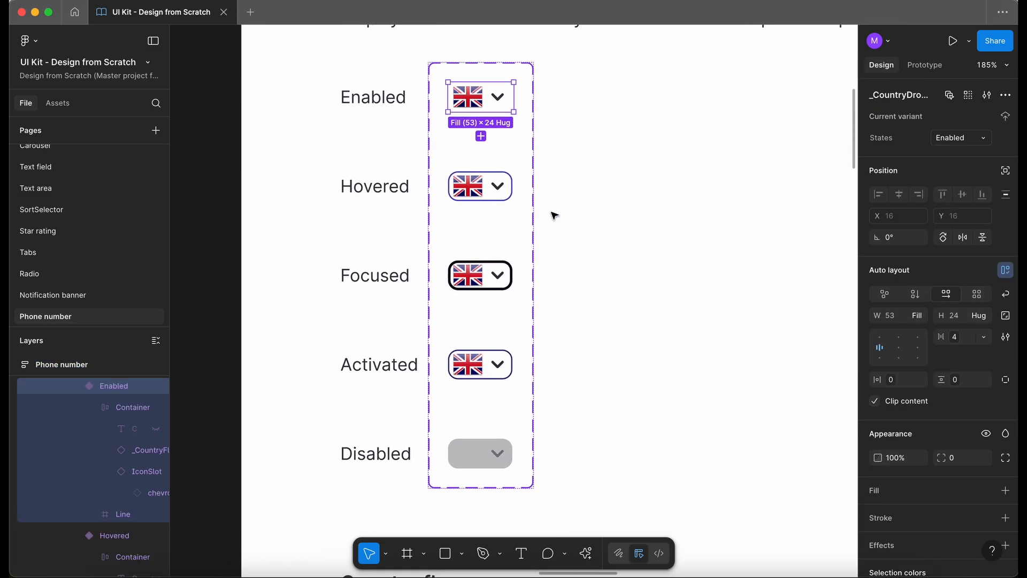
{"action": "left_click", "coordinate": [495, 188], "text": "shift"}
{"action": "left_click", "coordinate": [499, 272], "text": "shift"}
{"action": "left_click", "coordinate": [495, 361], "text": "shift"}
{"action": "left_click", "coordinate": [495, 453], "text": "shift"}
{"action": "left_click", "coordinate": [917, 343]}
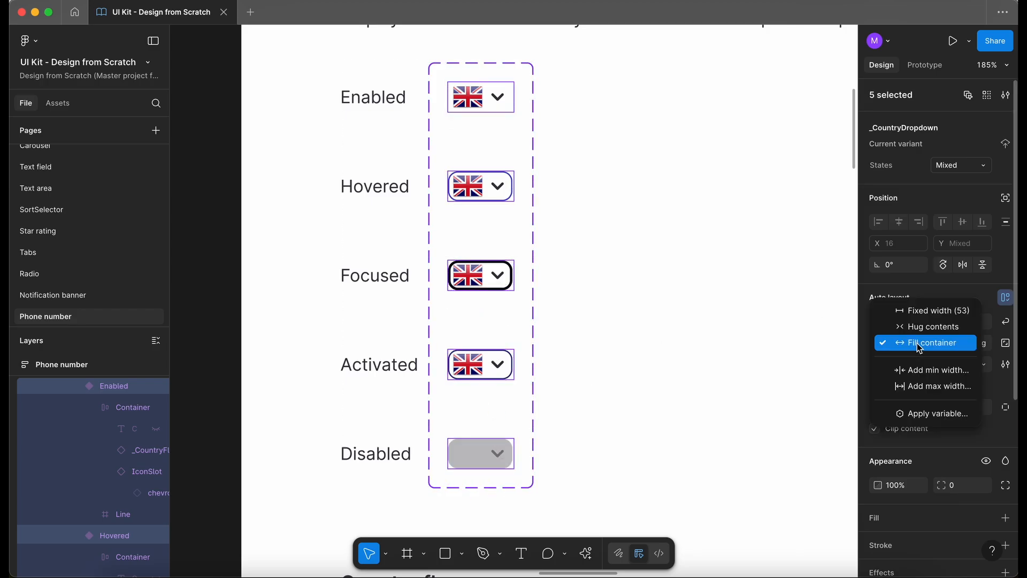
{"action": "left_click", "coordinate": [926, 327]}
{"action": "left_click", "coordinate": [615, 205]}
Step: Place a copy of the Placeholder text field in the empty area above the flags in the Testing frame, at about X 1720, Y 272
{"action": "scroll", "coordinate": [614, 205], "scroll_direction": "down", "scroll_amount": 3}
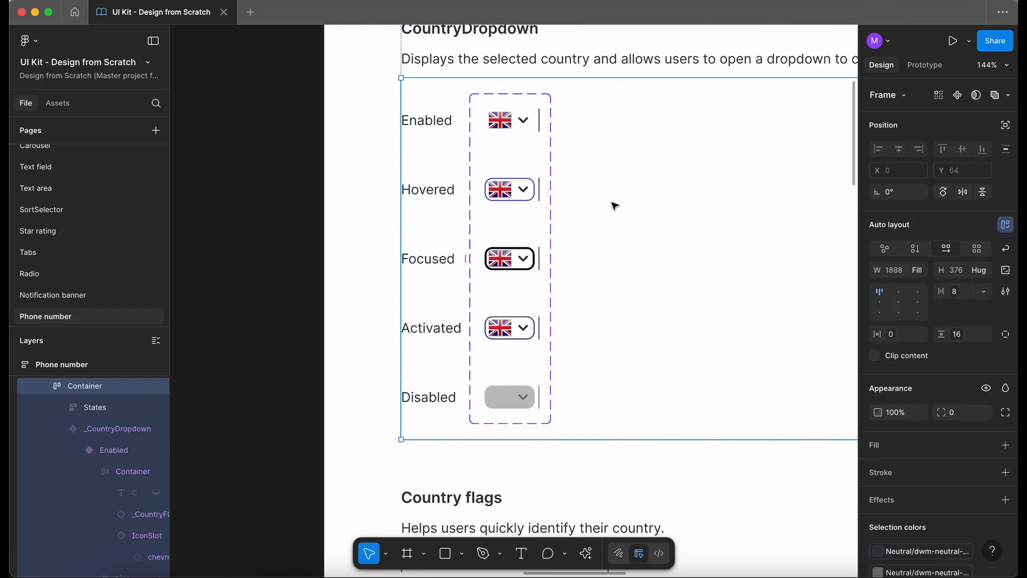
{"action": "scroll", "coordinate": [612, 203], "scroll_direction": "down", "scroll_amount": 10}
{"action": "scroll", "coordinate": [351, 167], "scroll_direction": "down", "scroll_amount": 5}
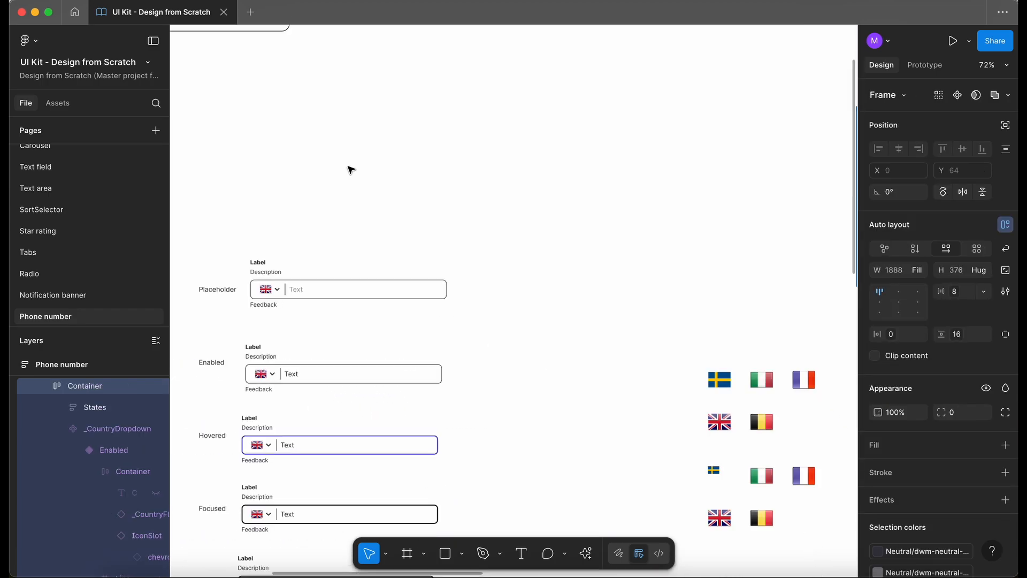
{"action": "left_click", "coordinate": [305, 298]}
{"action": "left_click_drag", "start_coordinate": [331, 282], "coordinate": [760, 125]}
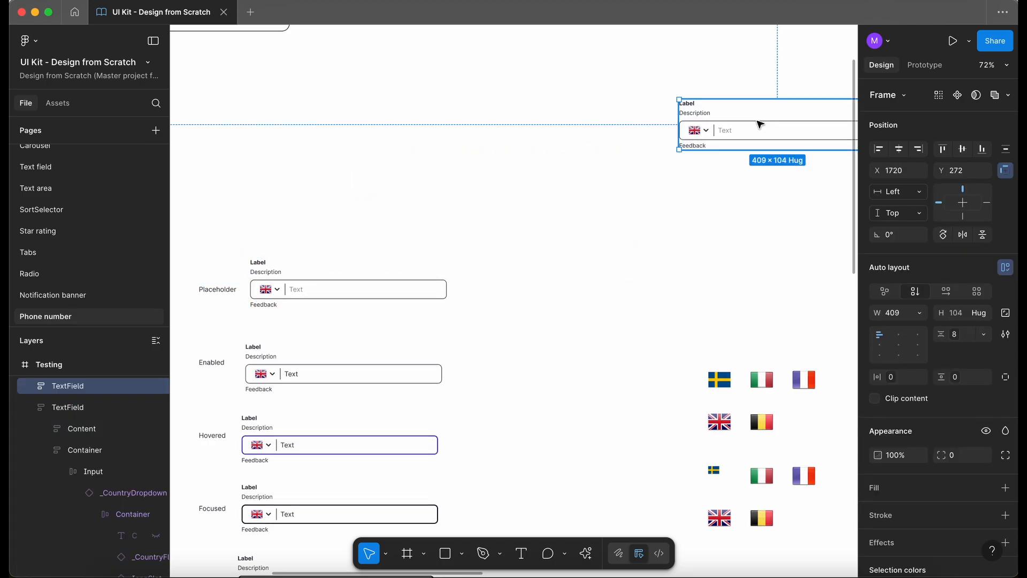
{"action": "scroll", "coordinate": [760, 125], "scroll_direction": "right", "scroll_amount": 5}
{"action": "key", "text": "shift+2"}
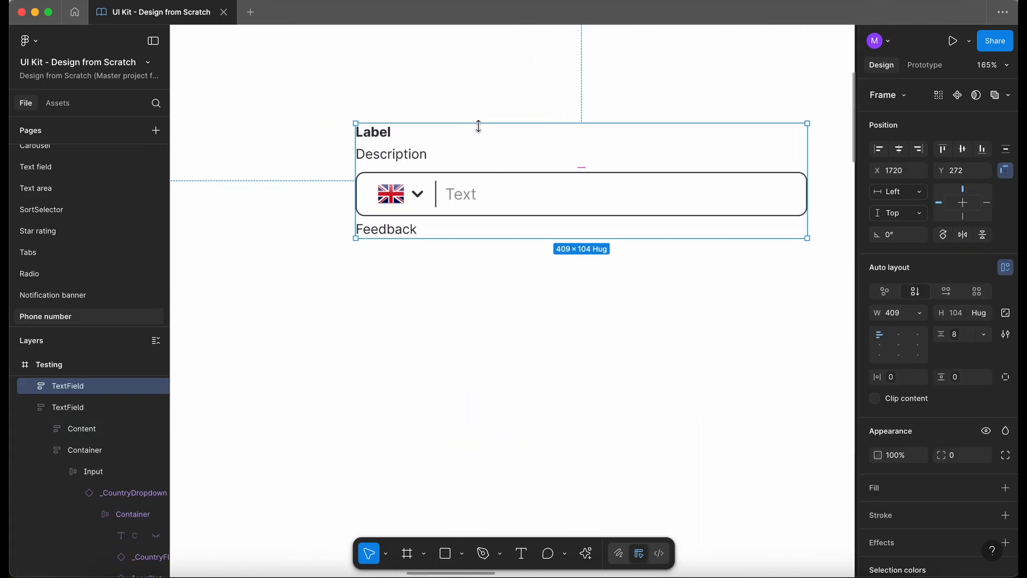
Step: Switch the country dropdown instance inside the copied text field to the Hovered state
{"action": "double_click", "coordinate": [403, 199]}
{"action": "double_click", "coordinate": [402, 199]}
{"action": "double_click", "coordinate": [402, 199]}
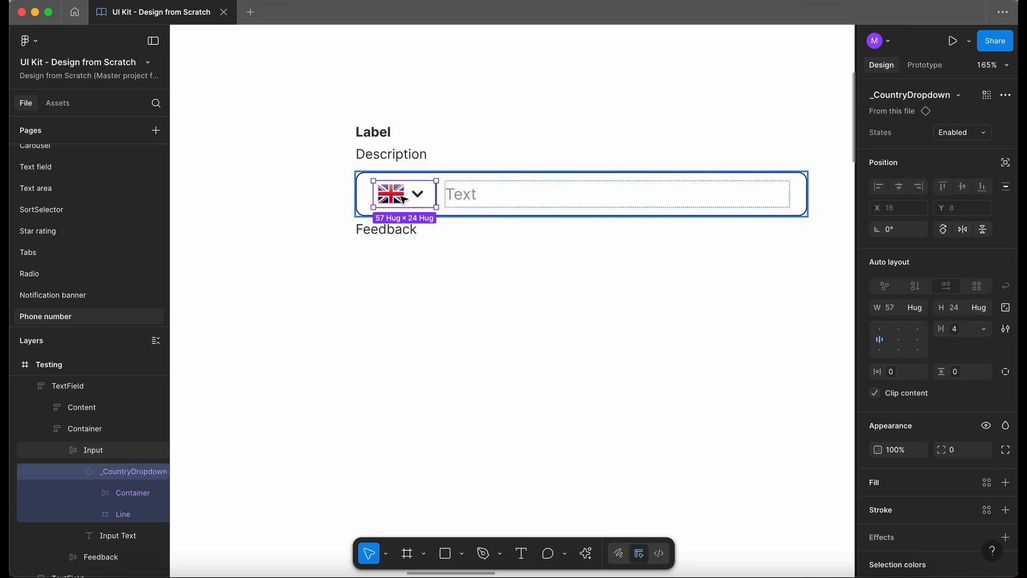
{"action": "scroll", "coordinate": [551, 214], "scroll_direction": "up", "scroll_amount": 3}
{"action": "scroll", "coordinate": [551, 214], "scroll_direction": "left", "scroll_amount": 4}
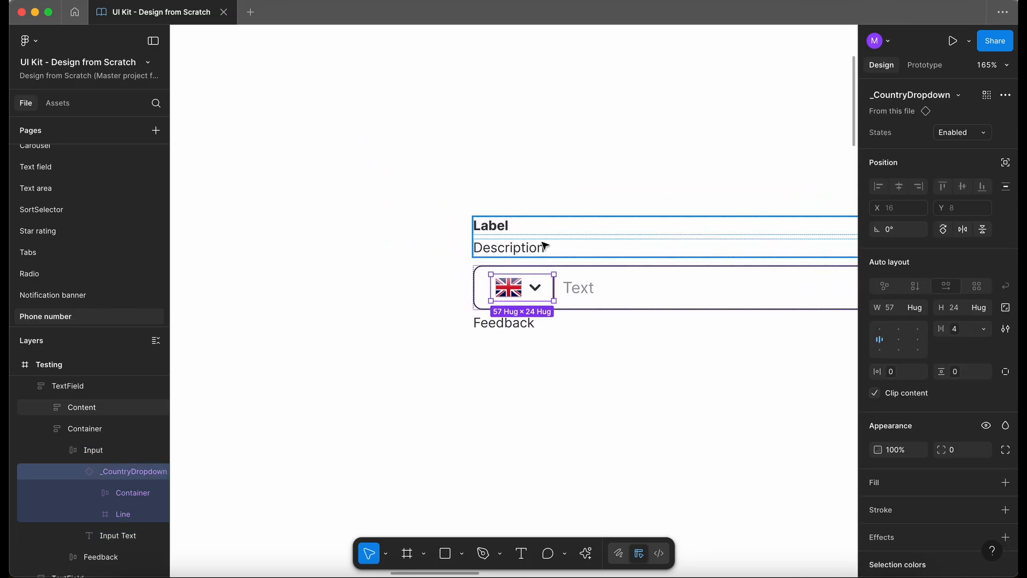
{"action": "scroll", "coordinate": [544, 244], "scroll_direction": "down", "scroll_amount": 1}
{"action": "scroll", "coordinate": [544, 245], "scroll_direction": "right", "scroll_amount": 3}
{"action": "left_click", "coordinate": [952, 133]}
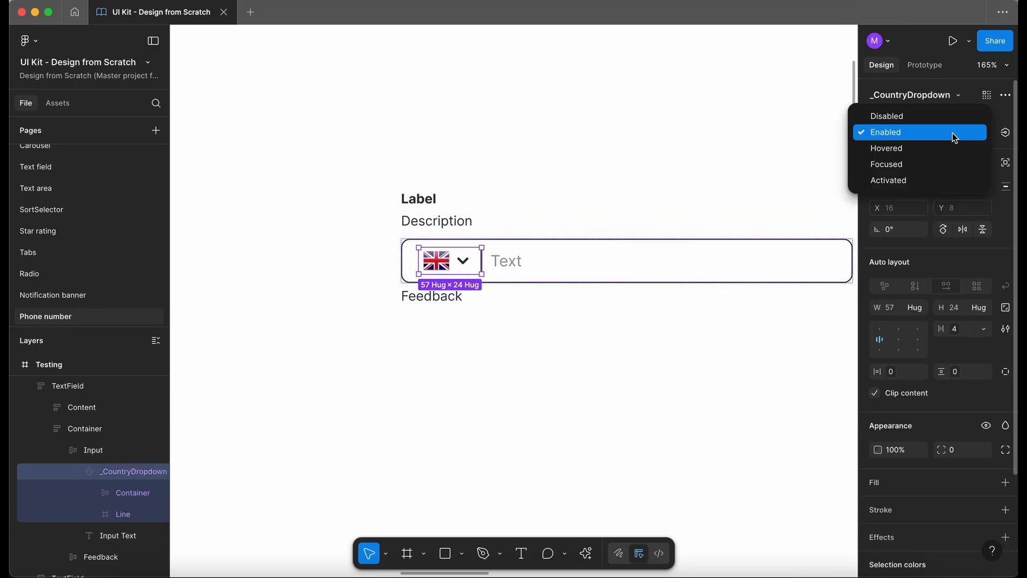
{"action": "left_click", "coordinate": [946, 147]}
{"action": "scroll", "coordinate": [560, 355], "scroll_direction": "up", "scroll_amount": 3}
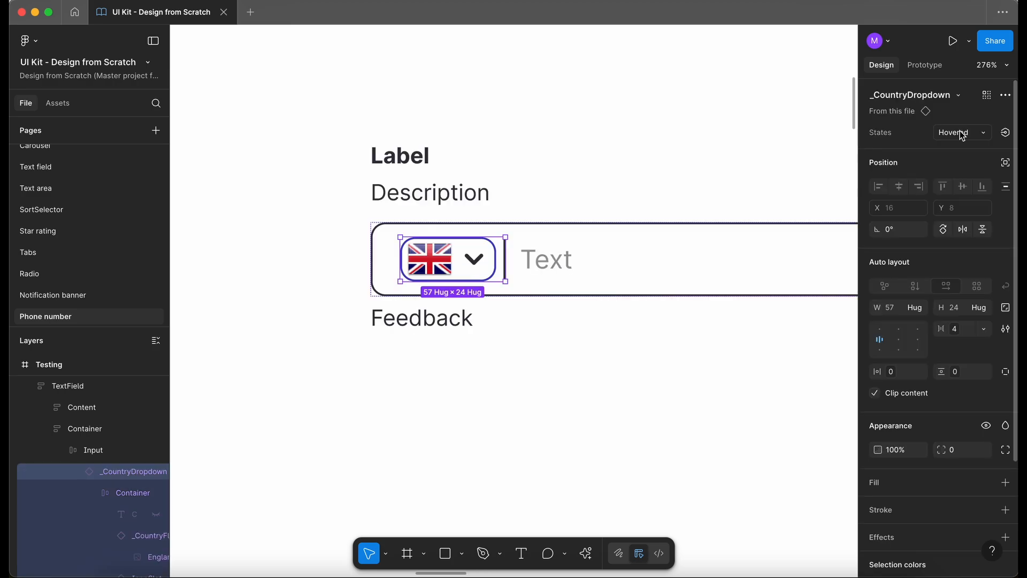
Step: Try the copied field's country dropdown in the Focused and Activated states, ending on Disabled
{"action": "left_click", "coordinate": [957, 133]}
{"action": "left_click", "coordinate": [942, 149]}
{"action": "scroll", "coordinate": [580, 297], "scroll_direction": "down", "scroll_amount": 3}
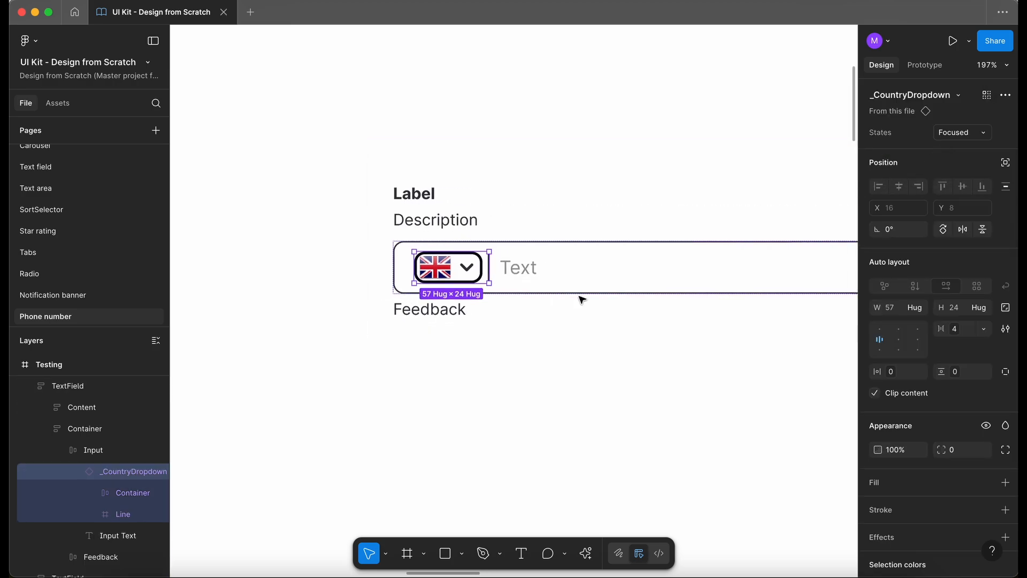
{"action": "left_click", "coordinate": [955, 133]}
{"action": "left_click", "coordinate": [945, 149]}
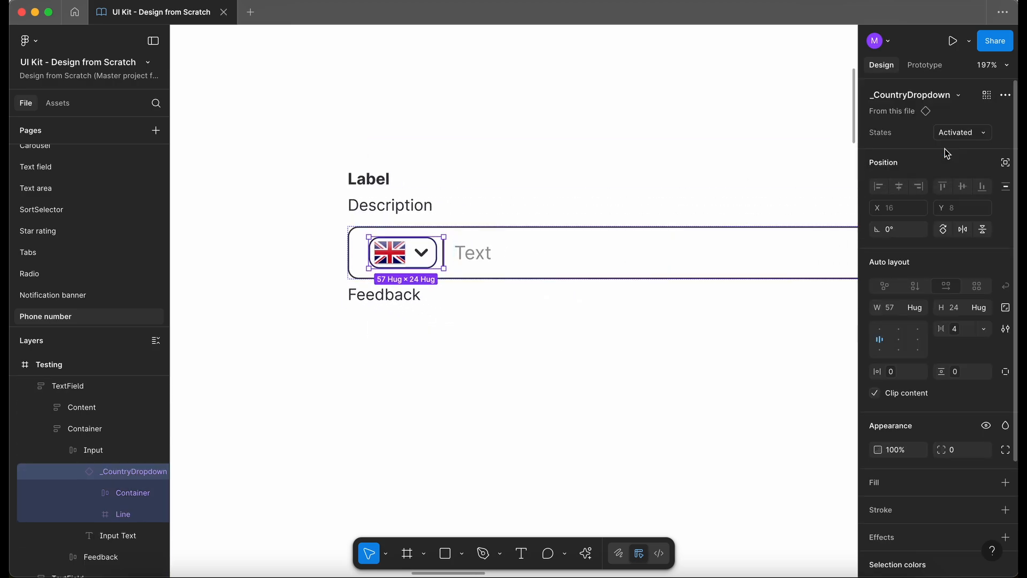
{"action": "left_click", "coordinate": [962, 133]}
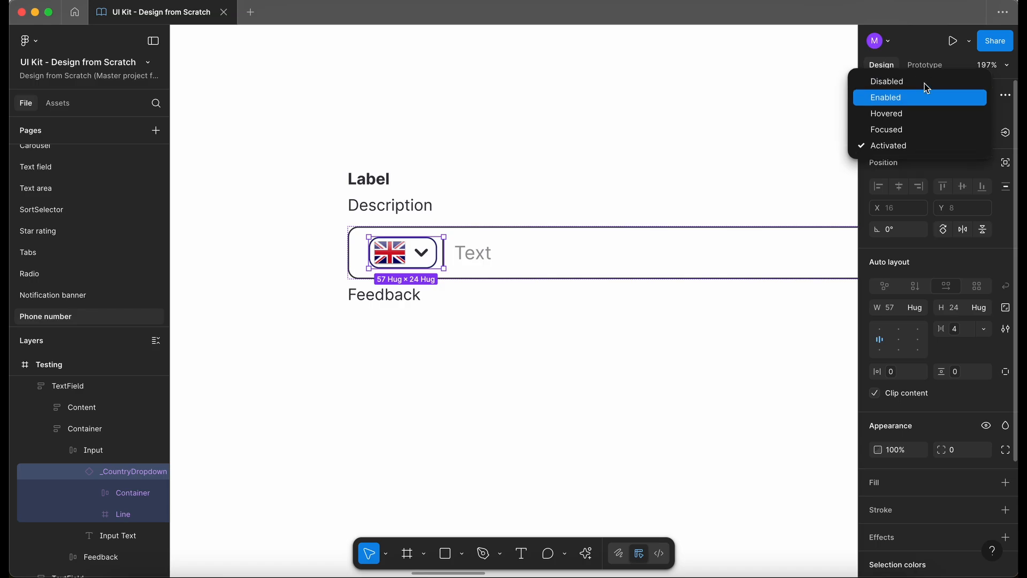
{"action": "left_click", "coordinate": [910, 82]}
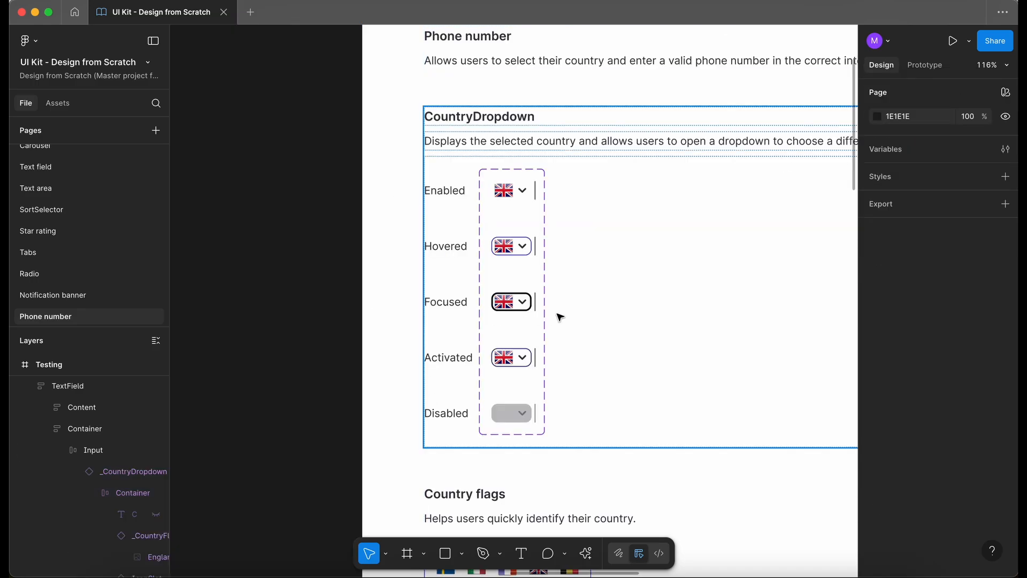
Step: Reorder the values of the States property of _CountryDropdown so that Enabled comes first, ahead of Disabled
{"action": "left_click", "coordinate": [537, 316]}
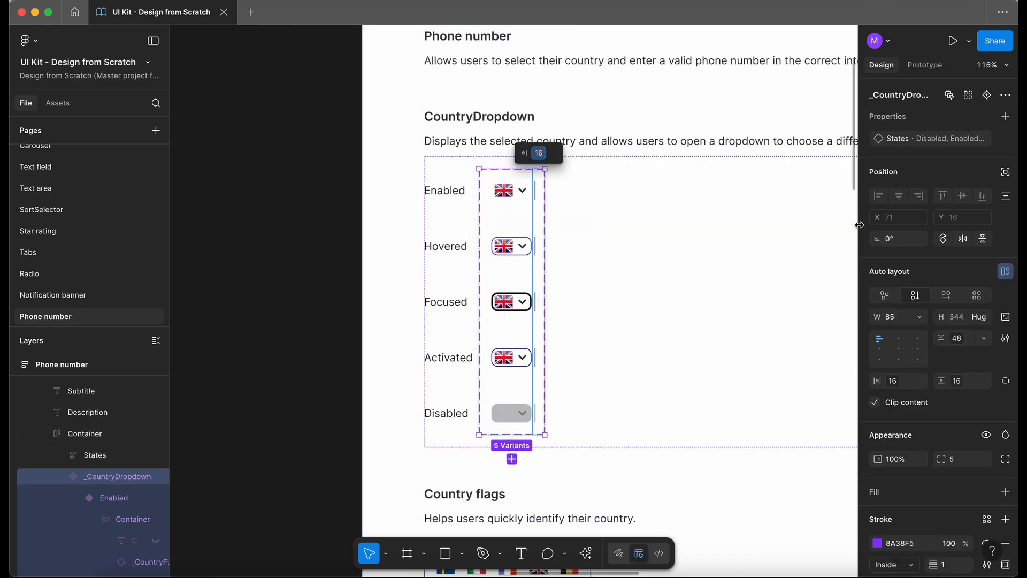
{"action": "left_click", "coordinate": [568, 284]}
{"action": "left_click", "coordinate": [513, 271]}
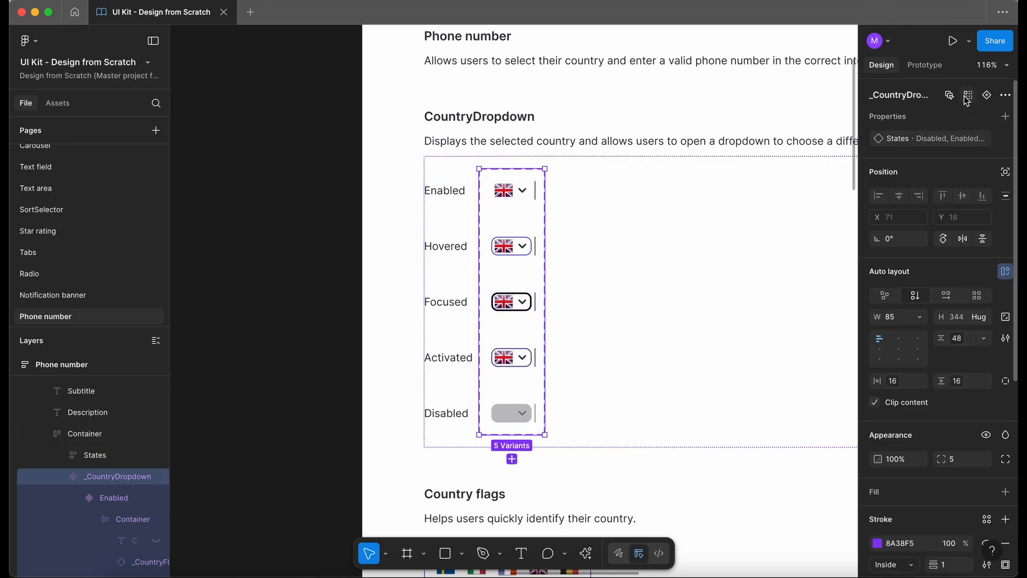
{"action": "left_click", "coordinate": [987, 141]}
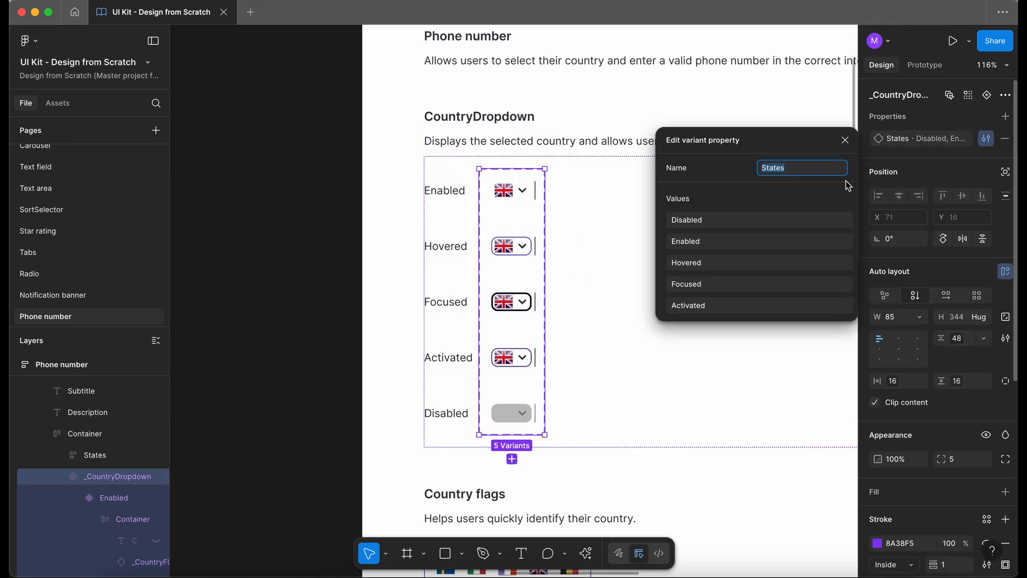
{"action": "left_click_drag", "start_coordinate": [663, 244], "coordinate": [662, 220]}
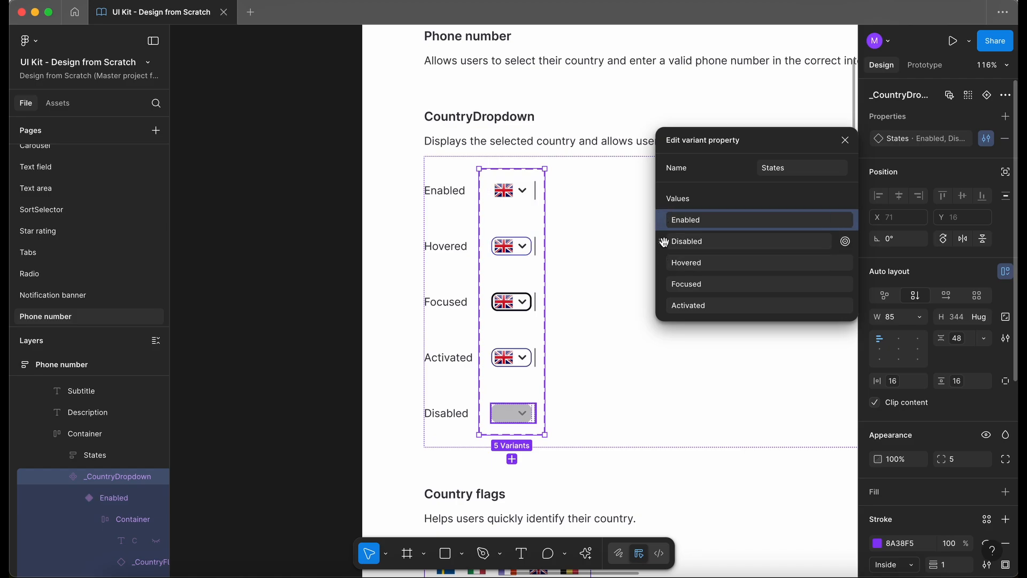
{"action": "left_click", "coordinate": [306, 253]}
Step: Rename the frame of the text field beside the Placeholder label in Testing to "Placeholder"
{"action": "scroll", "coordinate": [306, 253], "scroll_direction": "down", "scroll_amount": 5}
{"action": "scroll", "coordinate": [642, 242], "scroll_direction": "down", "scroll_amount": 3}
{"action": "scroll", "coordinate": [641, 243], "scroll_direction": "left", "scroll_amount": 3}
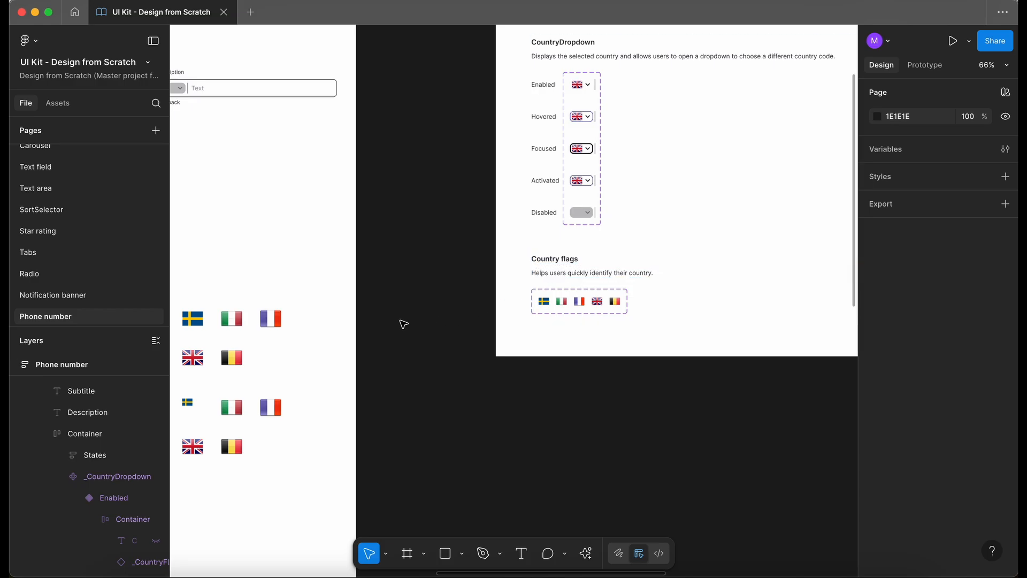
{"action": "scroll", "coordinate": [674, 300], "scroll_direction": "up", "scroll_amount": 5}
{"action": "scroll", "coordinate": [575, 389], "scroll_direction": "down", "scroll_amount": 3}
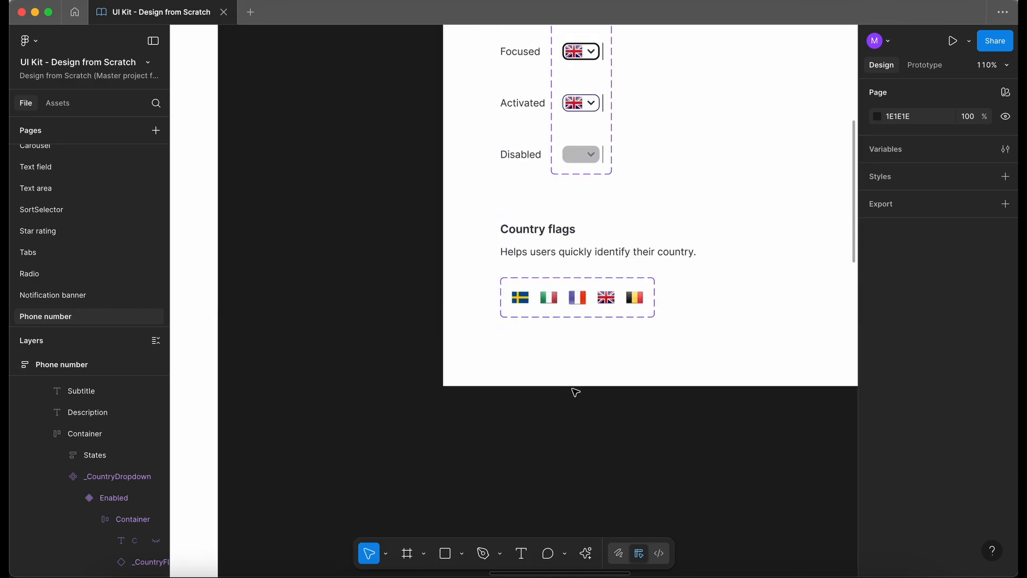
{"action": "scroll", "coordinate": [575, 392], "scroll_direction": "down", "scroll_amount": 3}
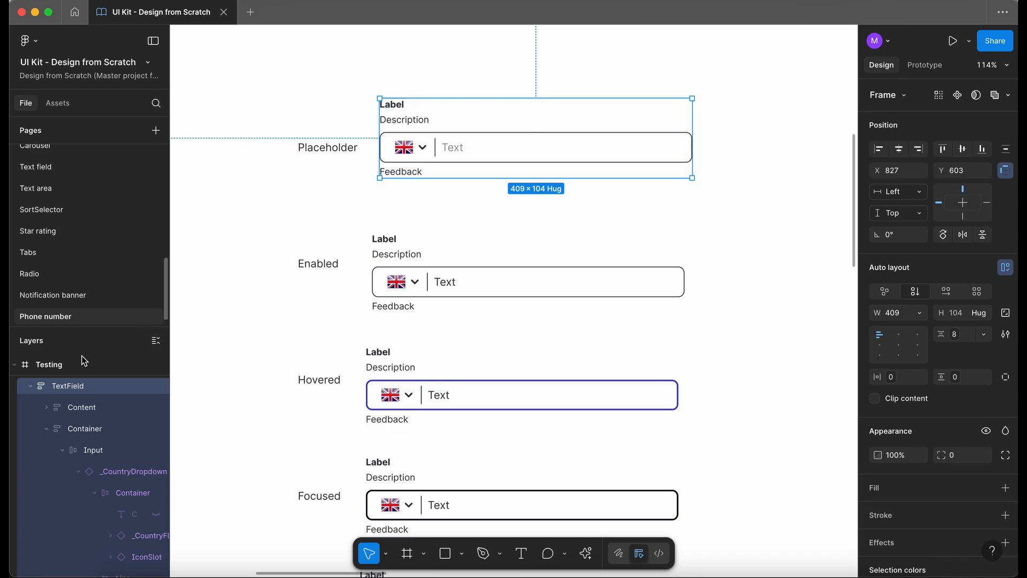
{"action": "double_click", "coordinate": [78, 389]}
{"action": "type", "text": "Placeholder"}
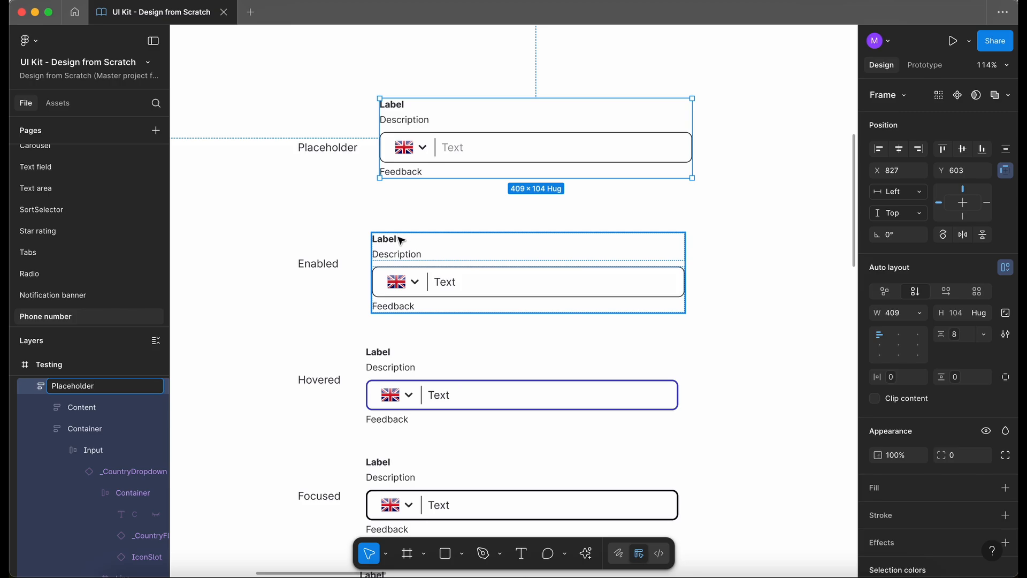
Step: Rename the next three text field frames to "Enabled", "Hovered" and "Focused", matching their state labels
{"action": "left_click", "coordinate": [402, 241]}
{"action": "double_click", "coordinate": [78, 387]}
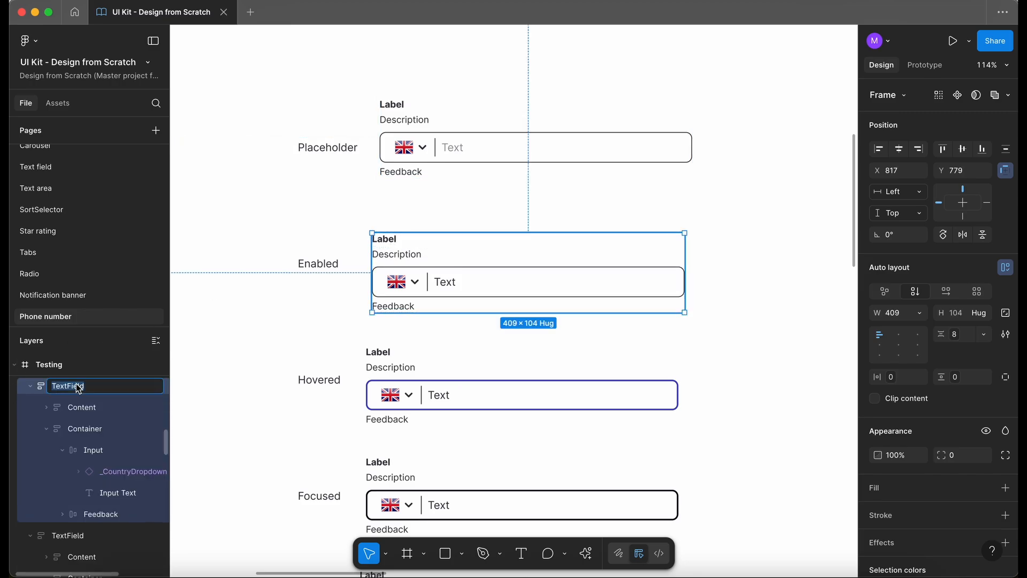
{"action": "key", "text": "Tab"}
{"action": "type", "text": "Hovered"}
{"action": "key", "text": "Tab"}
{"action": "double_click", "coordinate": [79, 387]}
{"action": "type", "text": "foc"}
Step: Rename the last three text field frames to "Disabled", "Error" and "Success", matching their state labels
{"action": "key", "text": "Tab"}
{"action": "type", "text": "Dis"}
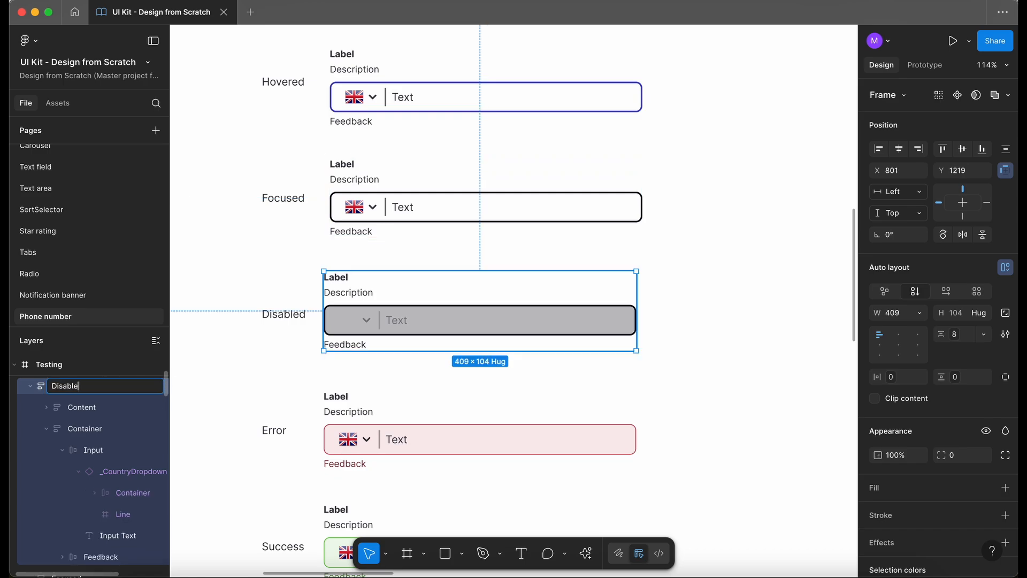
{"action": "key", "text": "Tab"}
{"action": "type", "text": "Error"}
{"action": "key", "text": "Tab"}
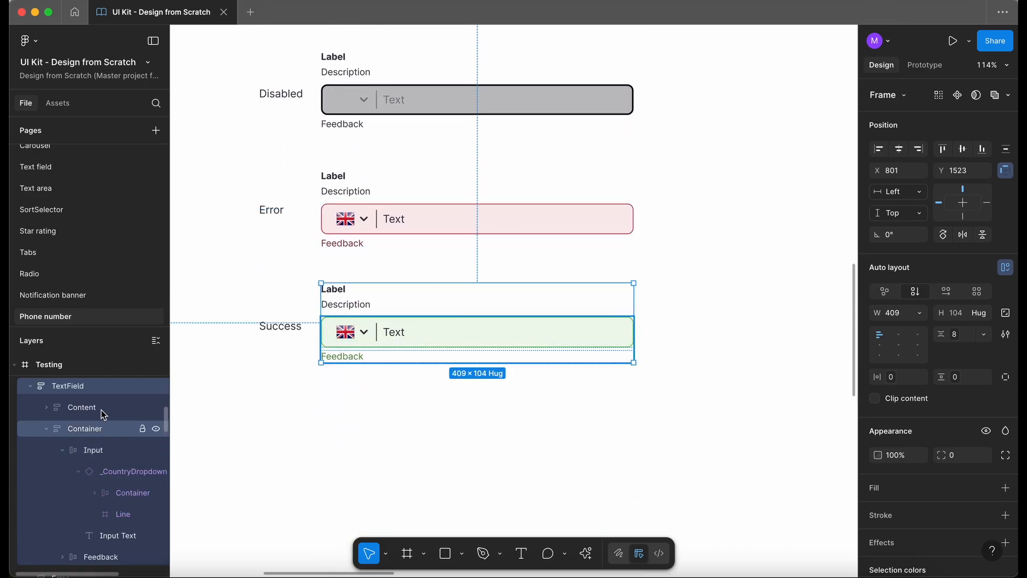
{"action": "double_click", "coordinate": [81, 386]}
{"action": "type", "text": "Success"}
{"action": "key", "text": "Return"}
Step: Combine the seven text field frames, from Placeholder to Success, into one component set with seven variants
{"action": "scroll", "coordinate": [426, 379], "scroll_direction": "down", "scroll_amount": 5}
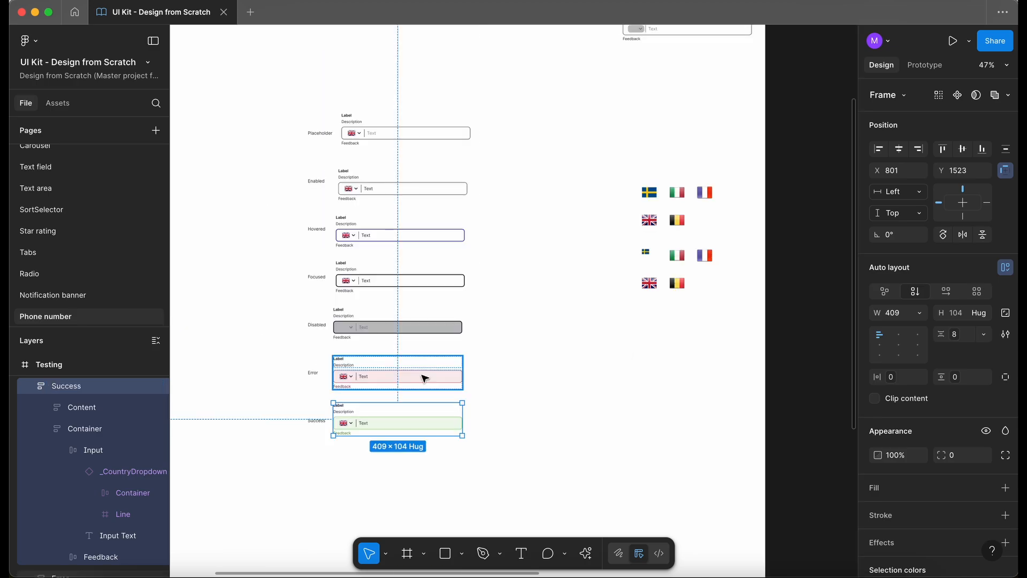
{"action": "left_click", "coordinate": [425, 378], "text": "shift"}
{"action": "left_click", "coordinate": [426, 328], "text": "shift"}
{"action": "left_click", "coordinate": [434, 284], "text": "shift"}
{"action": "left_click", "coordinate": [431, 239], "text": "shift"}
{"action": "left_click", "coordinate": [431, 193], "text": "shift"}
{"action": "left_click", "coordinate": [432, 140], "text": "shift"}
{"action": "left_click", "coordinate": [970, 95]}
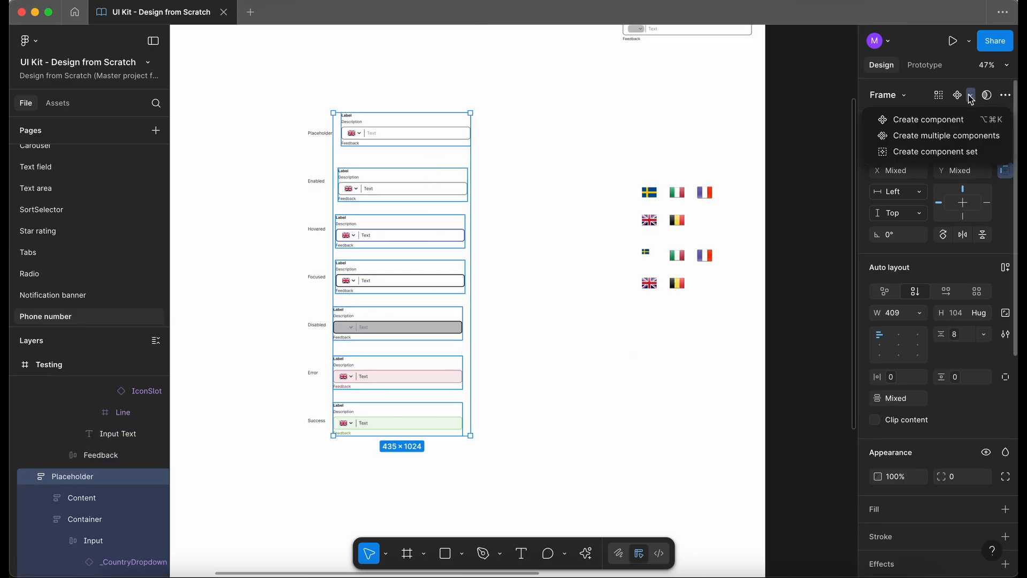
{"action": "left_click", "coordinate": [983, 137]}
{"action": "left_click", "coordinate": [957, 122]}
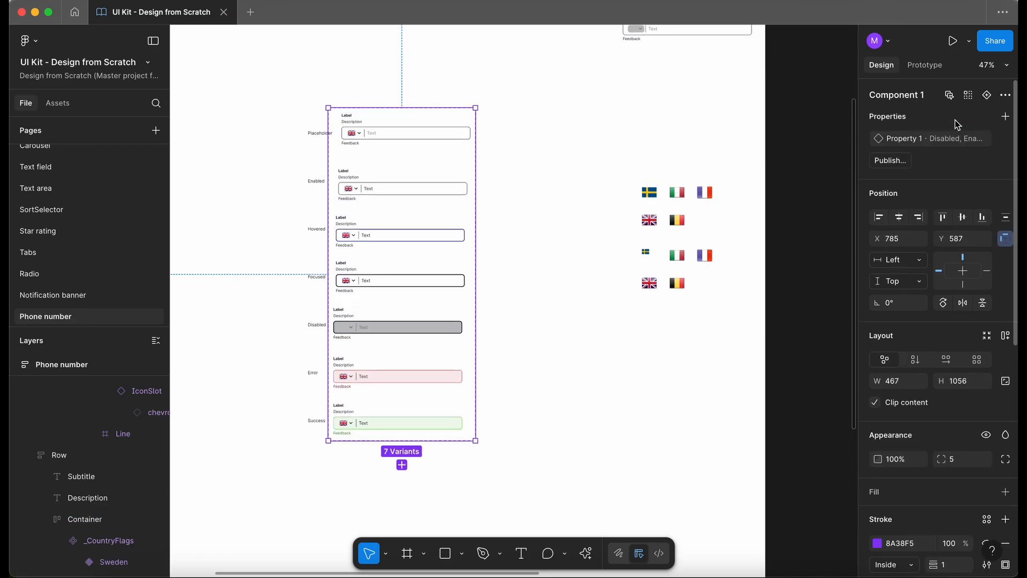
Step: Rename the new component set of text fields to "PhoneNumber"
{"action": "scroll", "coordinate": [629, 167], "scroll_direction": "up", "scroll_amount": 5}
{"action": "scroll", "coordinate": [629, 167], "scroll_direction": "right", "scroll_amount": 6}
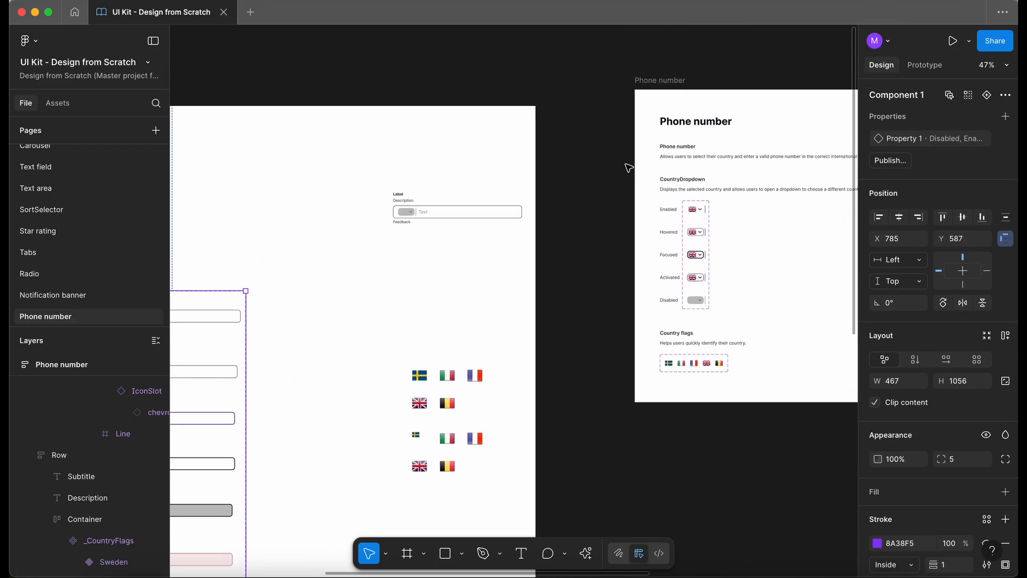
{"action": "double_click", "coordinate": [912, 95]}
{"action": "type", "text": "PhoneNumber"}
{"action": "key", "text": "Return"}
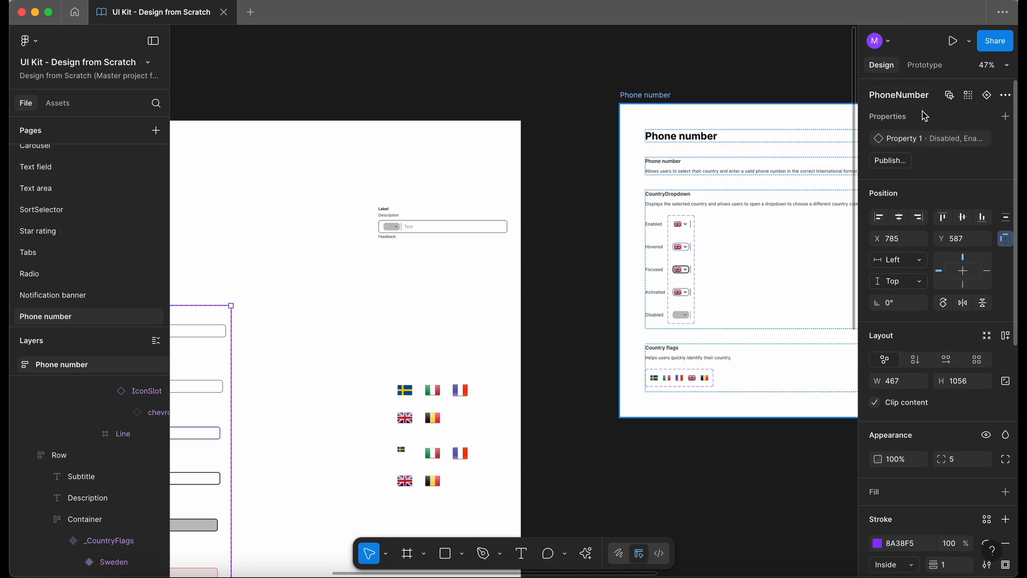
Step: Reorder the PhoneNumber variant values as Placeholder, Enabled, Hovered, Focused, Disabled, Error and Success
{"action": "left_click", "coordinate": [987, 140]}
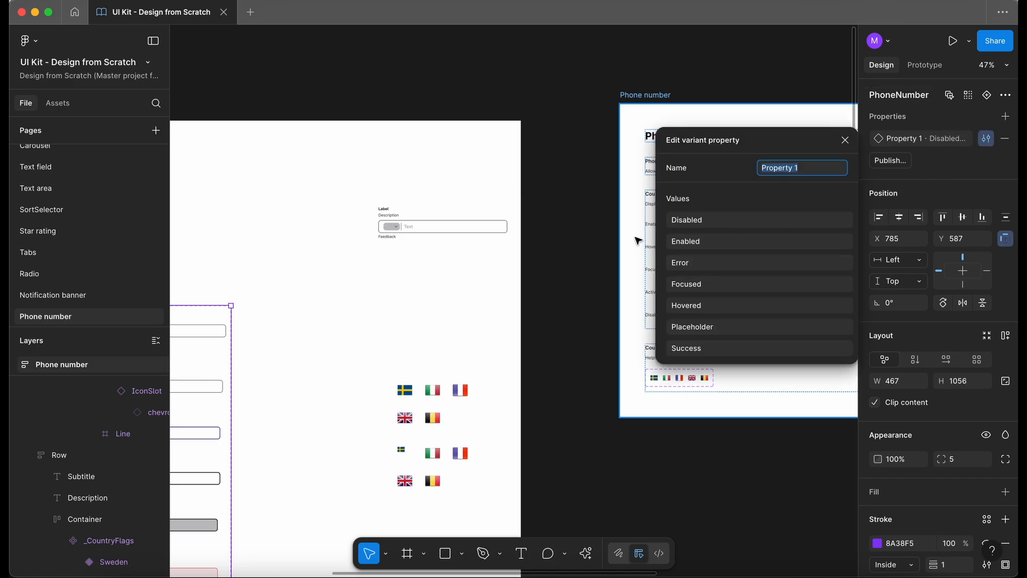
{"action": "left_click_drag", "start_coordinate": [663, 241], "coordinate": [663, 220]}
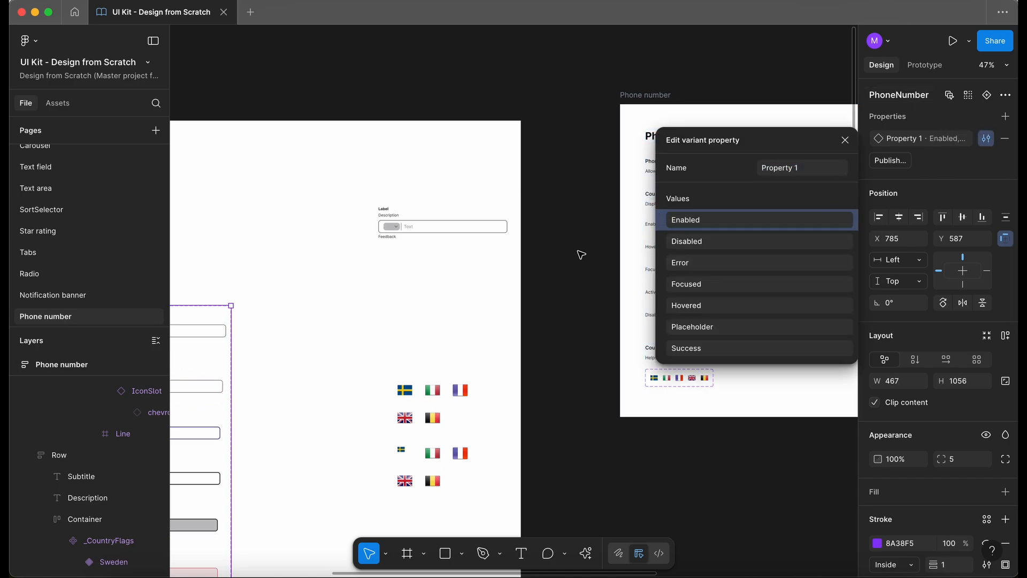
{"action": "scroll", "coordinate": [585, 249], "scroll_direction": "left", "scroll_amount": 5}
{"action": "scroll", "coordinate": [585, 250], "scroll_direction": "down", "scroll_amount": 3}
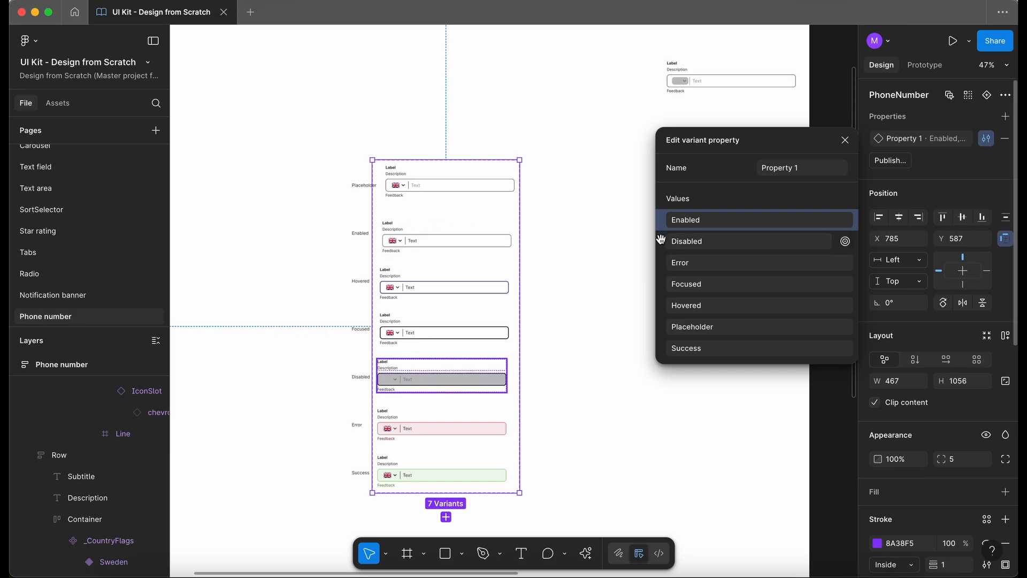
{"action": "left_click", "coordinate": [847, 241]}
Step: Rename the PhoneNumber variant property to "States"
{"action": "left_click", "coordinate": [812, 168]}
{"action": "type", "text": "States"}
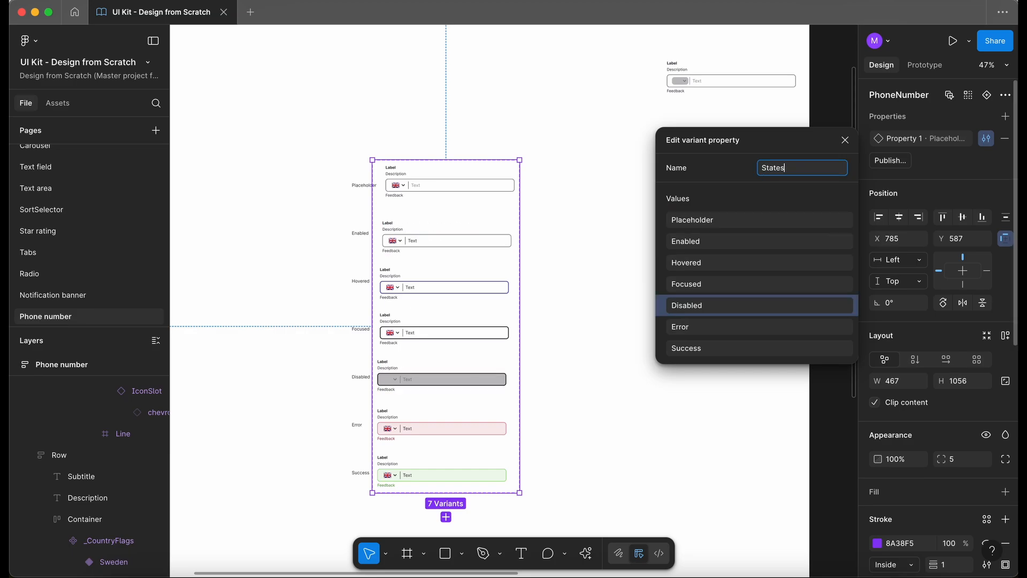
{"action": "key", "text": "Return"}
{"action": "left_click", "coordinate": [559, 172]}
Step: Move the PhoneNumber component set from the Testing frame into the Phone number frame, below the introductory description
{"action": "scroll", "coordinate": [559, 171], "scroll_direction": "down", "scroll_amount": 3}
{"action": "scroll", "coordinate": [559, 172], "scroll_direction": "right", "scroll_amount": 2}
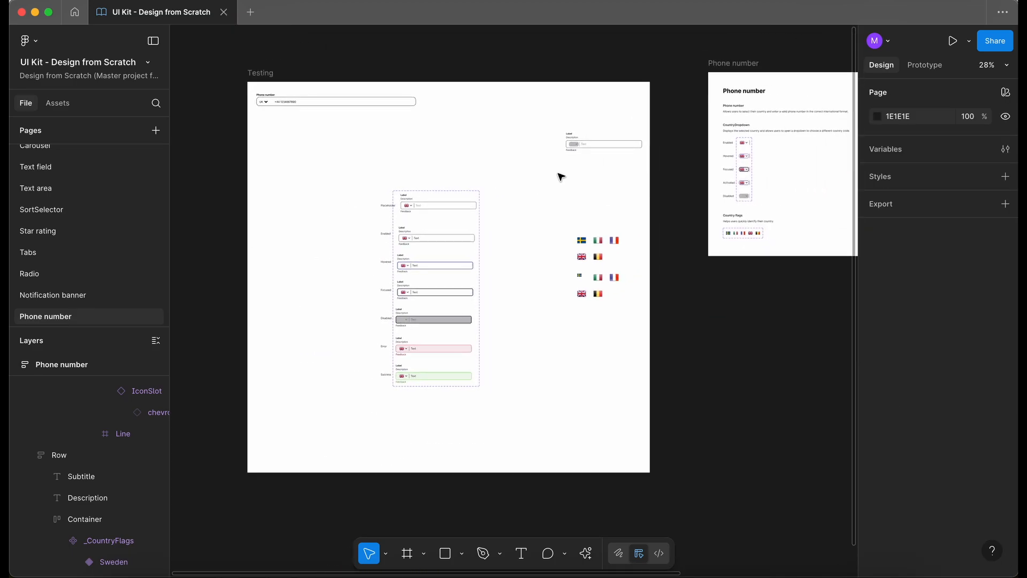
{"action": "left_click_drag", "start_coordinate": [425, 243], "coordinate": [752, 130]}
{"action": "scroll", "coordinate": [752, 131], "scroll_direction": "right", "scroll_amount": 3}
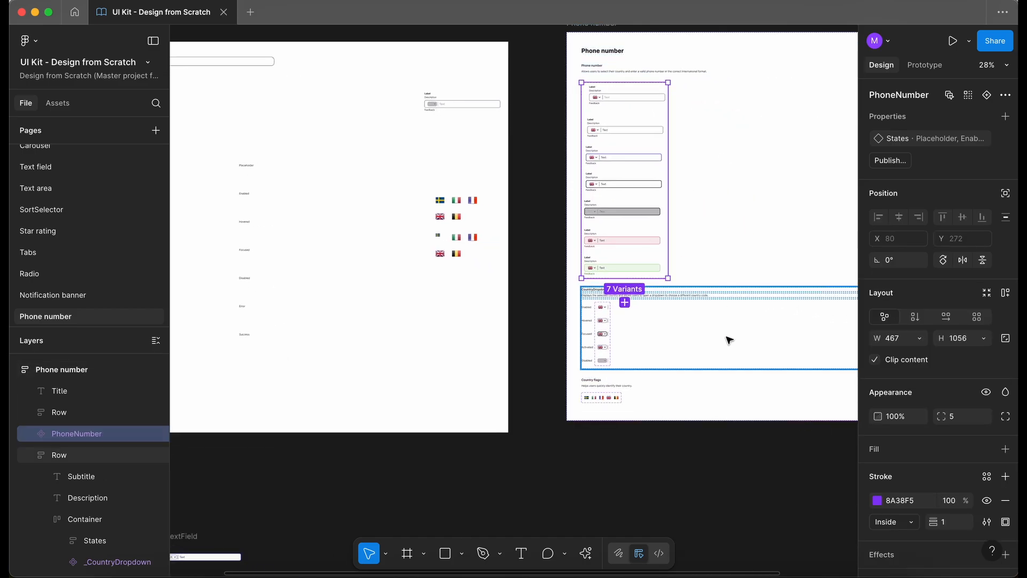
Step: Duplicate the CountryDropdown container below the PhoneNumber set and delete the dropdown component set from the copy, keeping its state labels
{"action": "scroll", "coordinate": [705, 334], "scroll_direction": "up", "scroll_amount": 2}
{"action": "scroll", "coordinate": [705, 334], "scroll_direction": "right", "scroll_amount": 2}
{"action": "left_click", "coordinate": [627, 384]}
{"action": "key", "text": "ctrl+c"}
{"action": "left_click", "coordinate": [598, 220]}
{"action": "key", "text": "ctrl+v"}
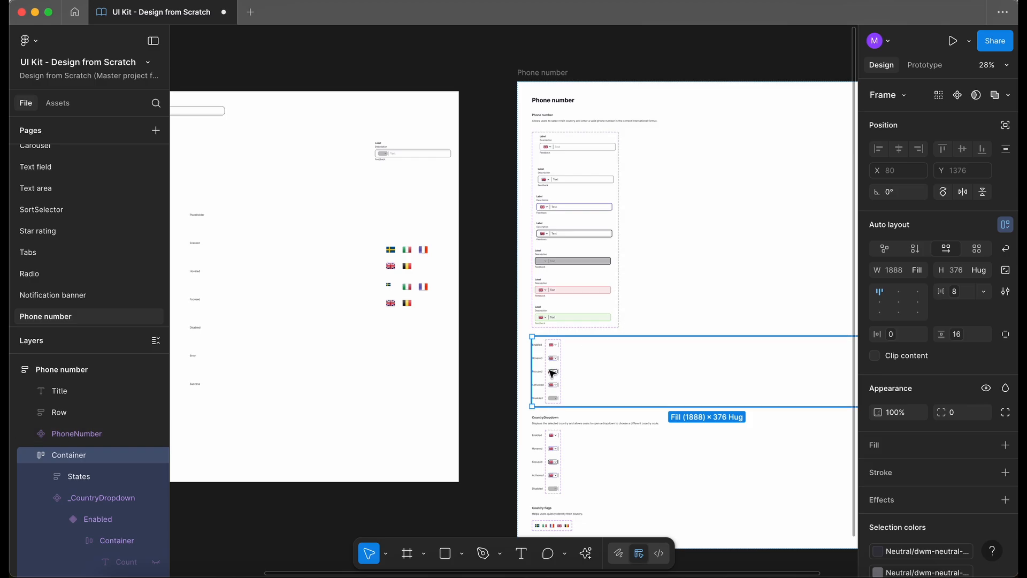
{"action": "left_click", "coordinate": [553, 369]}
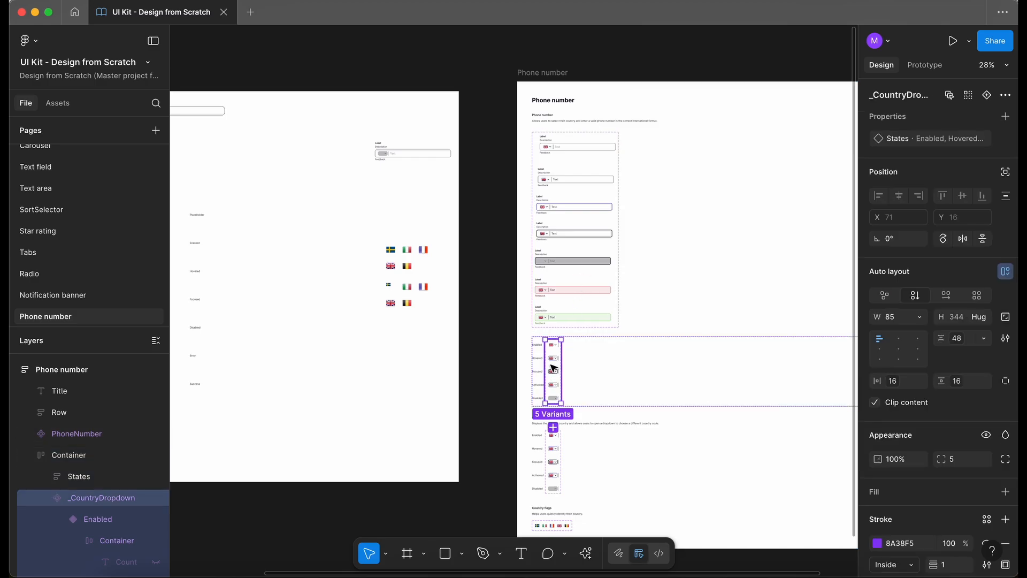
{"action": "key", "text": "Delete"}
Step: Nest the PhoneNumber component set inside the copied container, beside the state labels
{"action": "left_click", "coordinate": [580, 234]}
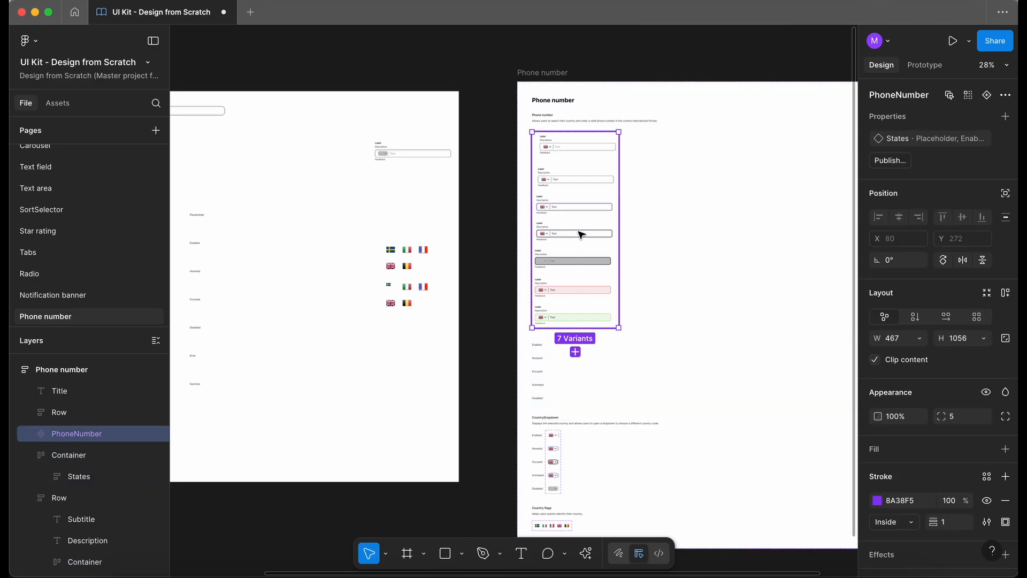
{"action": "left_click_drag", "start_coordinate": [92, 432], "coordinate": [102, 461]}
{"action": "scroll", "coordinate": [580, 160], "scroll_direction": "up", "scroll_amount": 5}
{"action": "scroll", "coordinate": [578, 140], "scroll_direction": "down", "scroll_amount": 1}
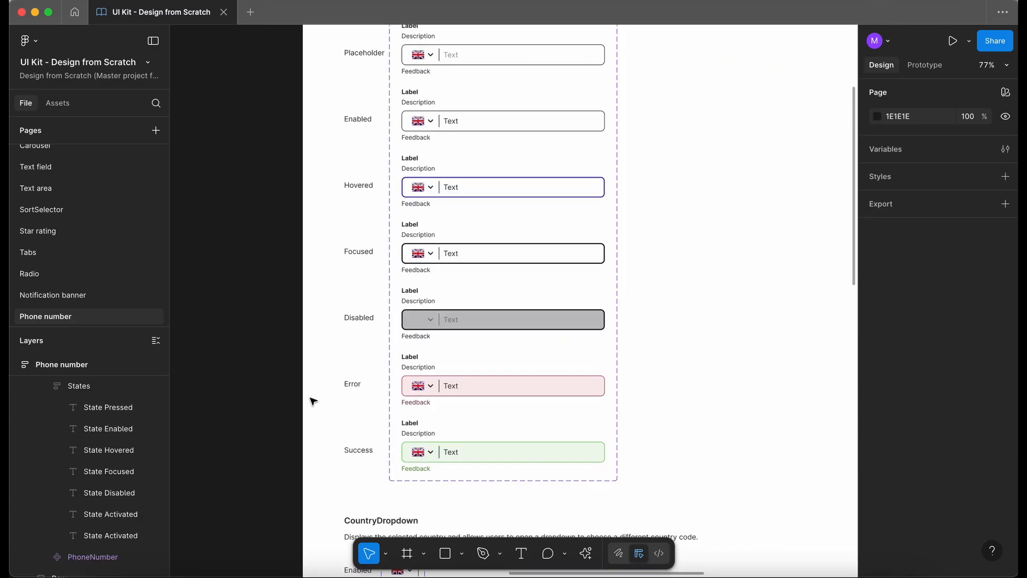
Step: Review the Phone number page's layout, from the PhoneNumber variants and their state labels down to the CountryDropdown and Country flags sections
{"action": "scroll", "coordinate": [313, 402], "scroll_direction": "down", "scroll_amount": 1}
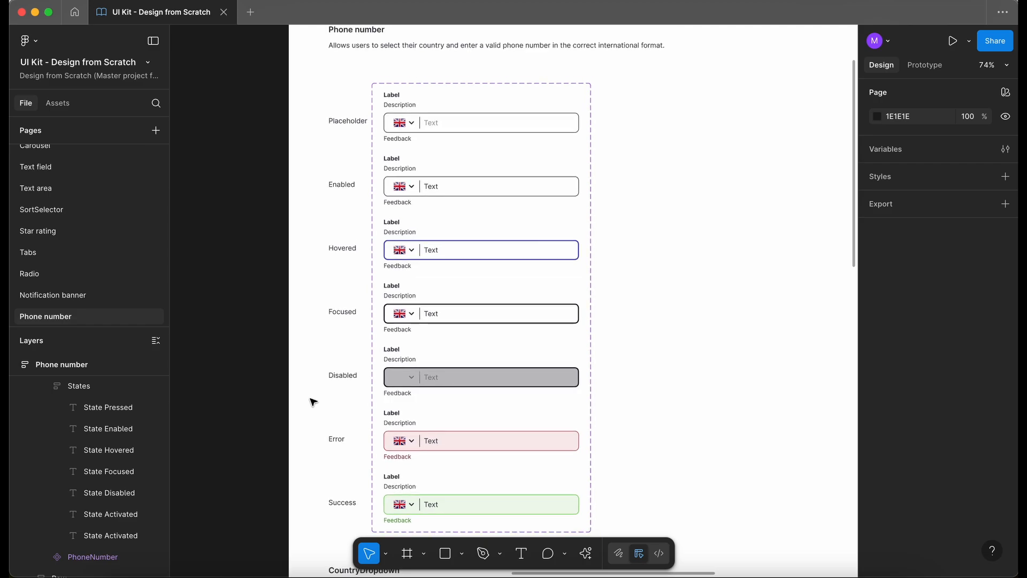
{"action": "scroll", "coordinate": [369, 160], "scroll_direction": "down", "scroll_amount": 1}
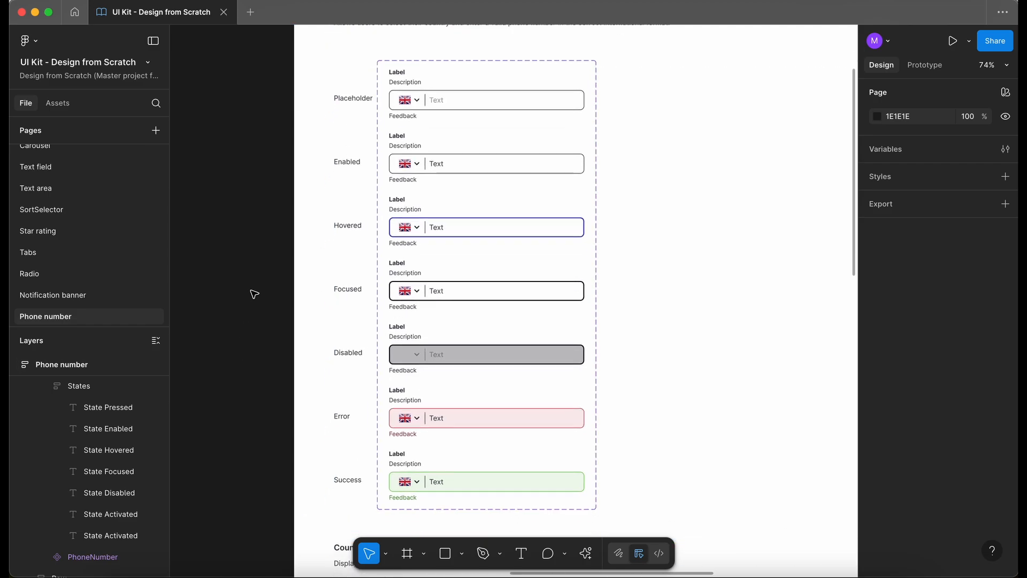
{"action": "scroll", "coordinate": [490, 84], "scroll_direction": "up", "scroll_amount": 2}
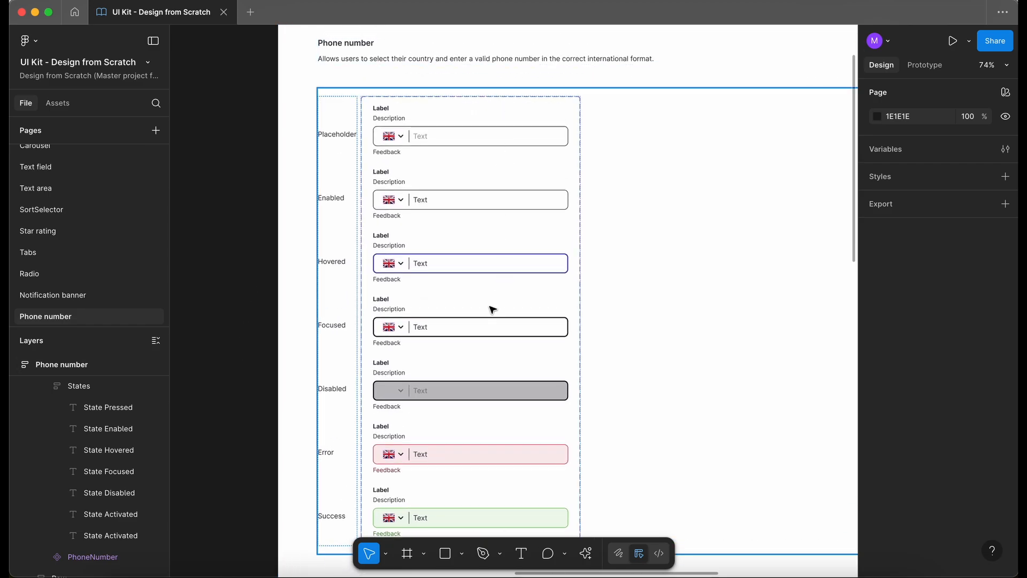
{"action": "scroll", "coordinate": [492, 309], "scroll_direction": "down", "scroll_amount": 12}
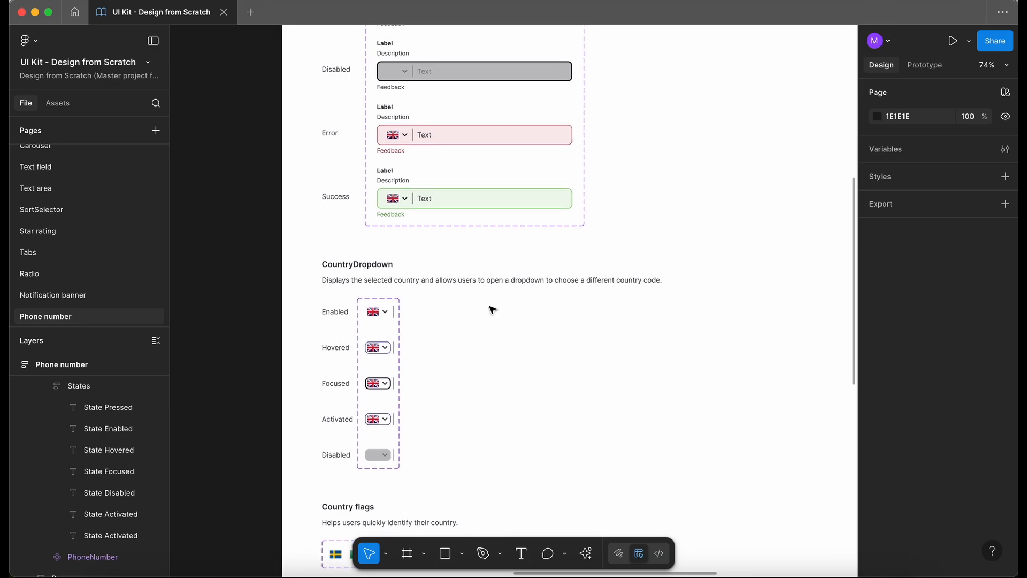
{"action": "scroll", "coordinate": [491, 235], "scroll_direction": "up", "scroll_amount": 15}
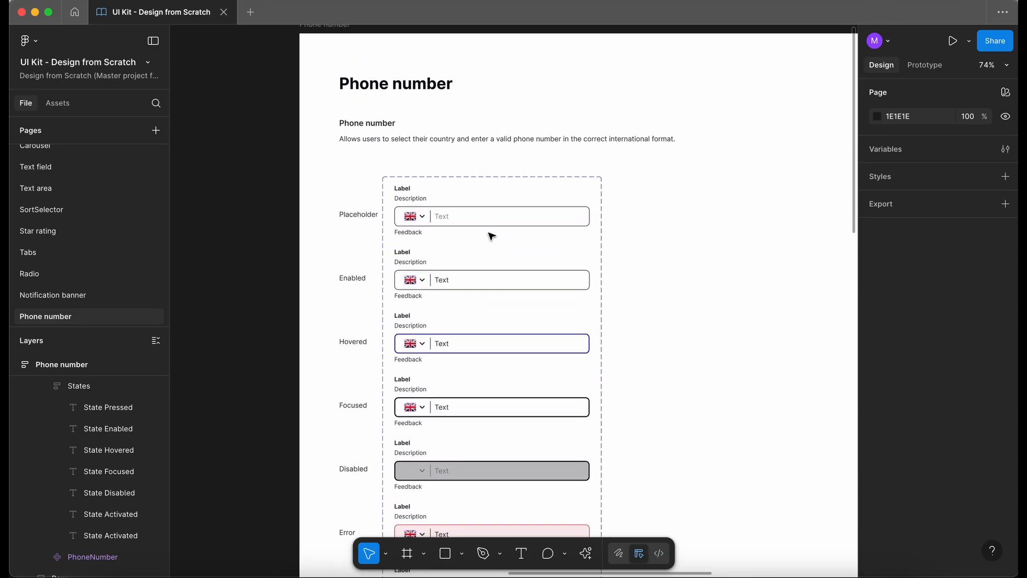
{"action": "scroll", "coordinate": [491, 235], "scroll_direction": "down", "scroll_amount": 3}
{"action": "scroll", "coordinate": [506, 324], "scroll_direction": "left", "scroll_amount": 8}
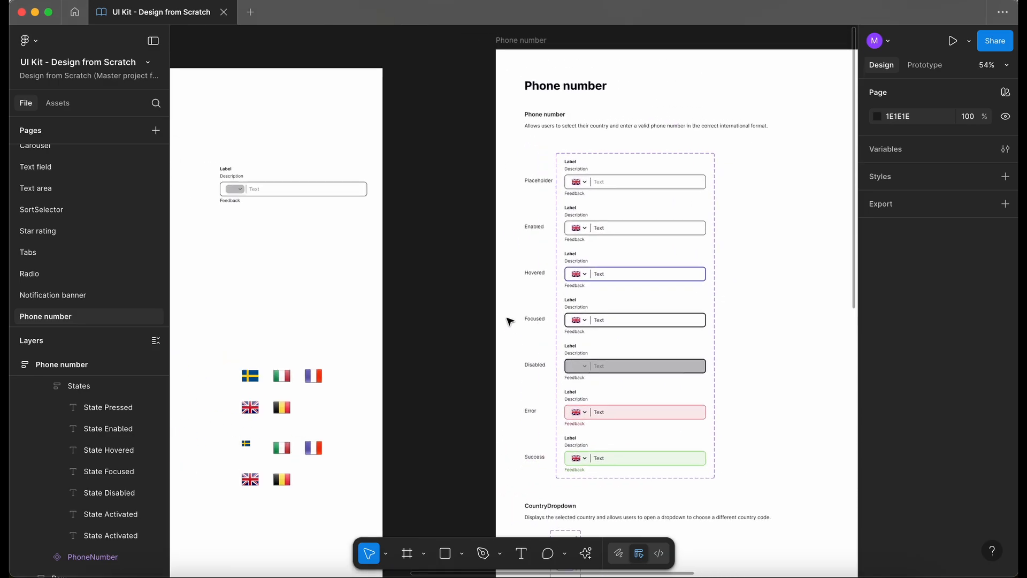
Step: Move the leftover text field and flag images to the left side of the Testing frame
{"action": "scroll", "coordinate": [518, 309], "scroll_direction": "left", "scroll_amount": 2}
{"action": "scroll", "coordinate": [520, 307], "scroll_direction": "down", "scroll_amount": 5}
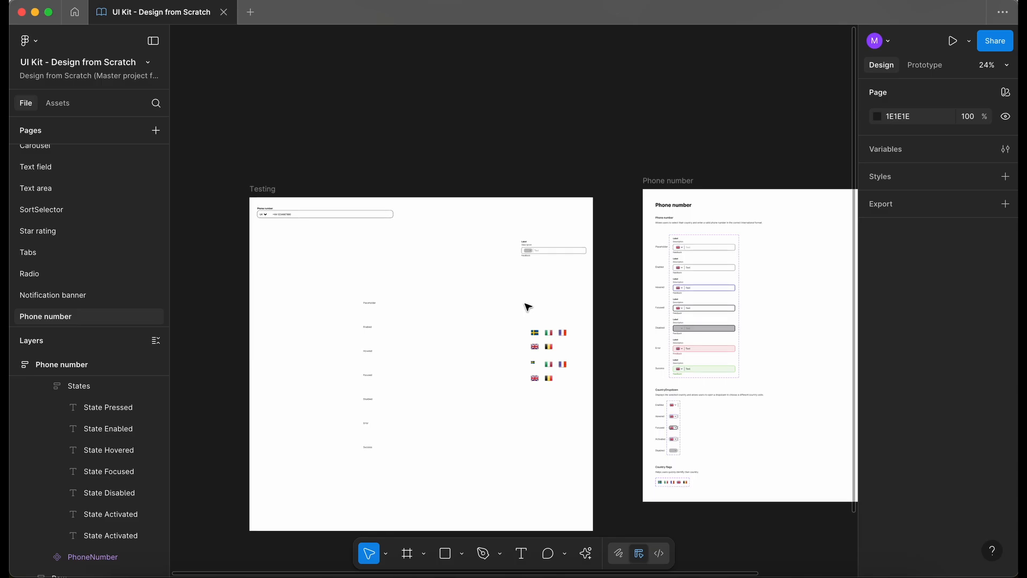
{"action": "left_click_drag", "start_coordinate": [609, 398], "coordinate": [282, 365]}
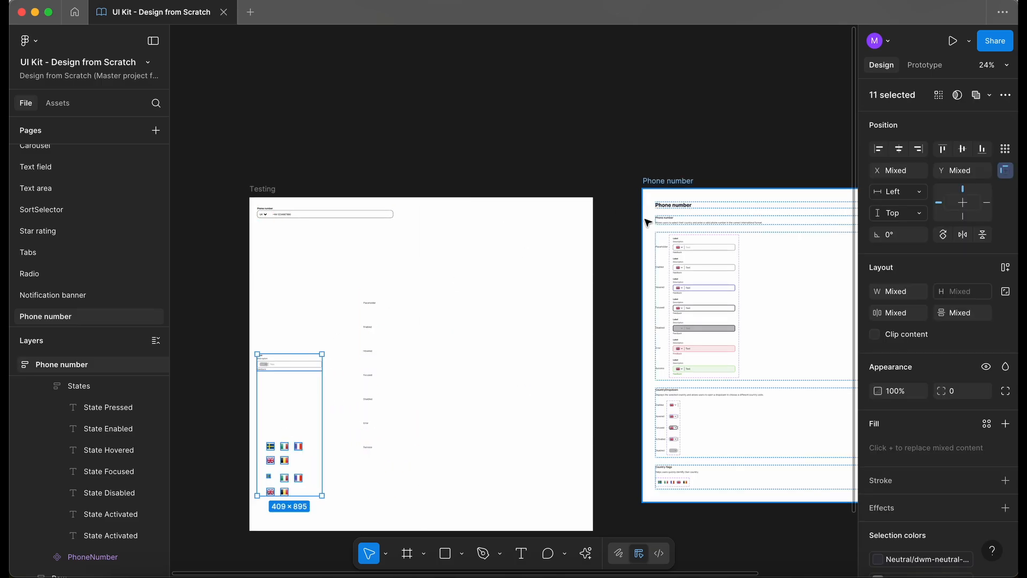
Step: Place an instance of the Enabled PhoneNumber variant in the empty area of the Testing frame
{"action": "scroll", "coordinate": [647, 223], "scroll_direction": "up", "scroll_amount": 4}
{"action": "left_click", "coordinate": [664, 273]}
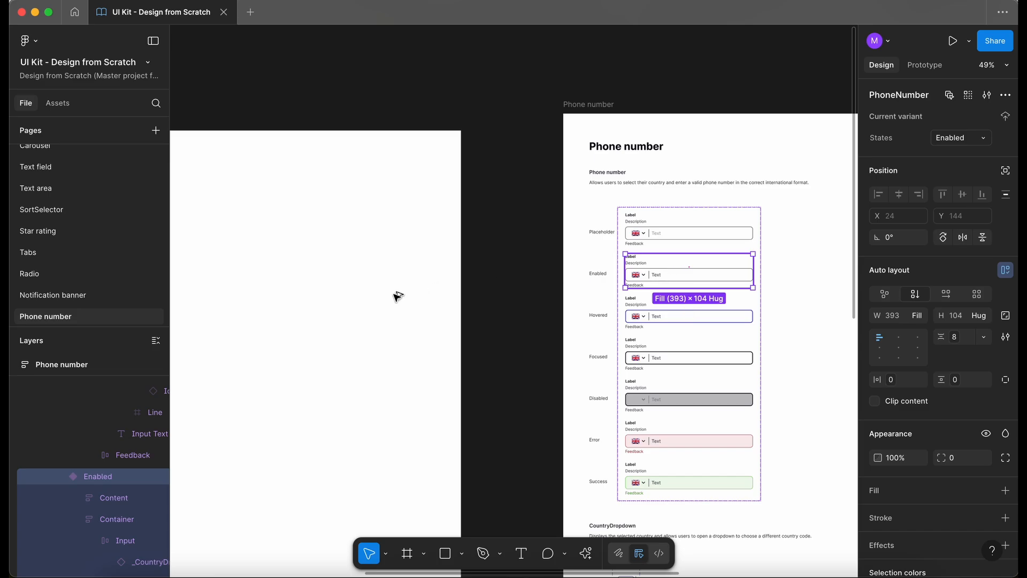
{"action": "left_click", "coordinate": [309, 263]}
{"action": "scroll", "coordinate": [309, 263], "scroll_direction": "up", "scroll_amount": 5}
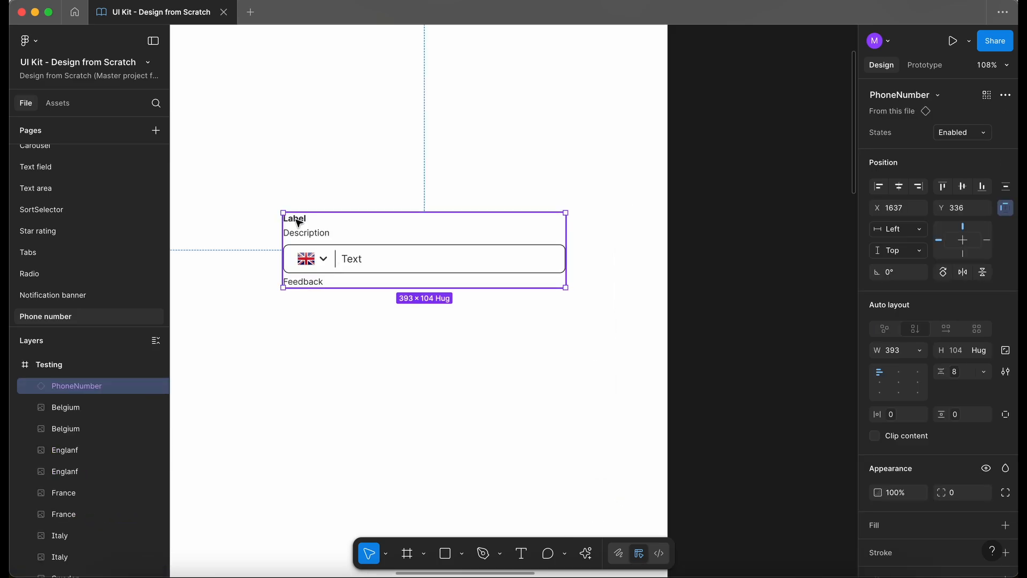
Step: Search the assets for "text" and place a TextField instance above the PhoneNumber instance in the Testing frame
{"action": "scroll", "coordinate": [298, 225], "scroll_direction": "up", "scroll_amount": 4}
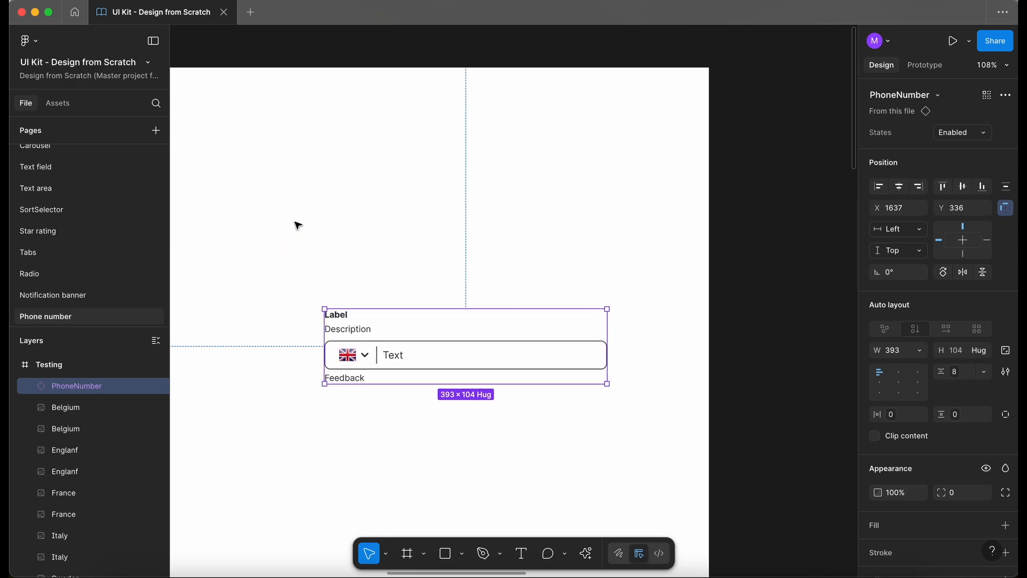
{"action": "left_click", "coordinate": [56, 104]}
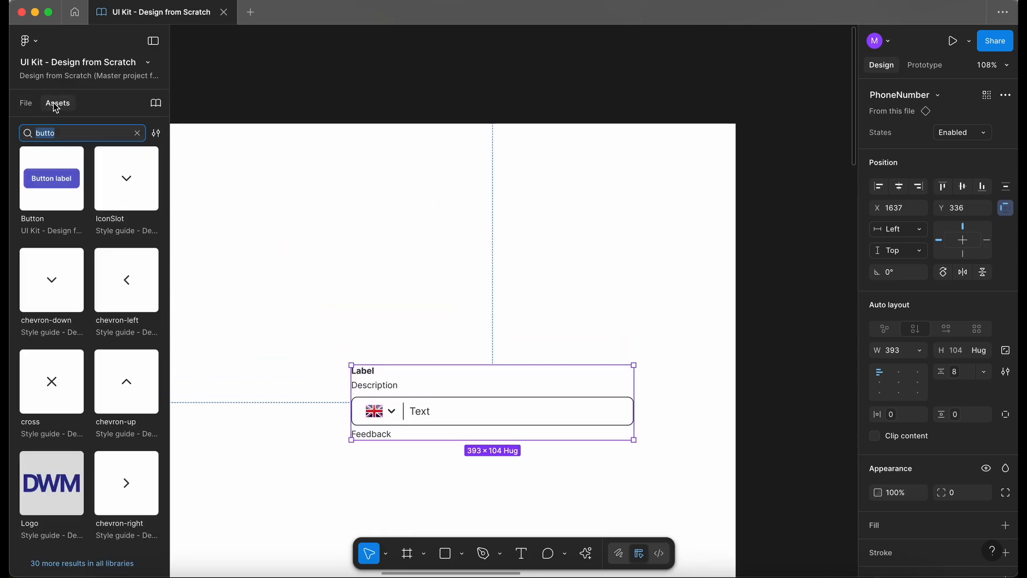
{"action": "type", "text": "text"}
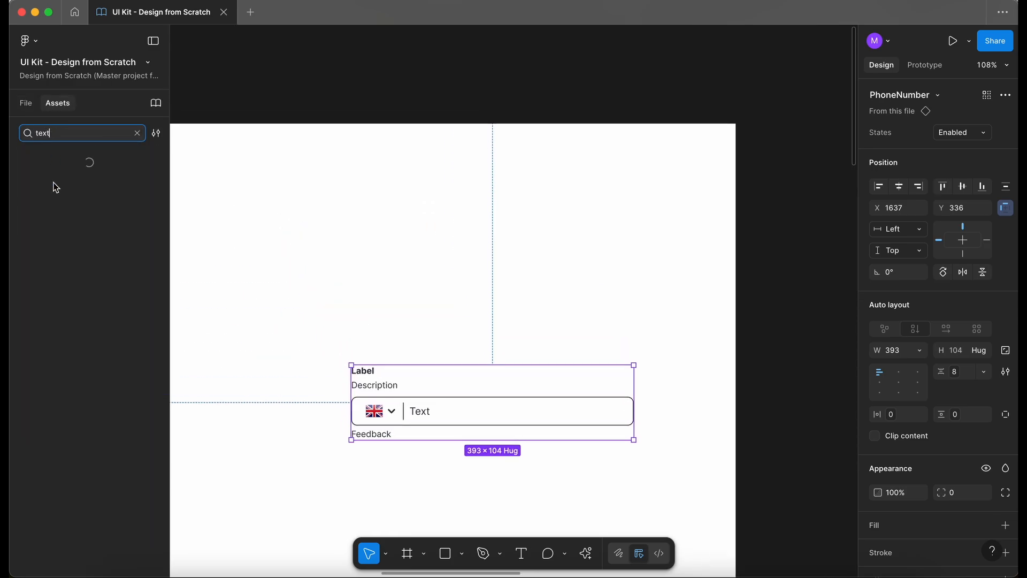
{"action": "left_click_drag", "start_coordinate": [118, 191], "coordinate": [502, 188]}
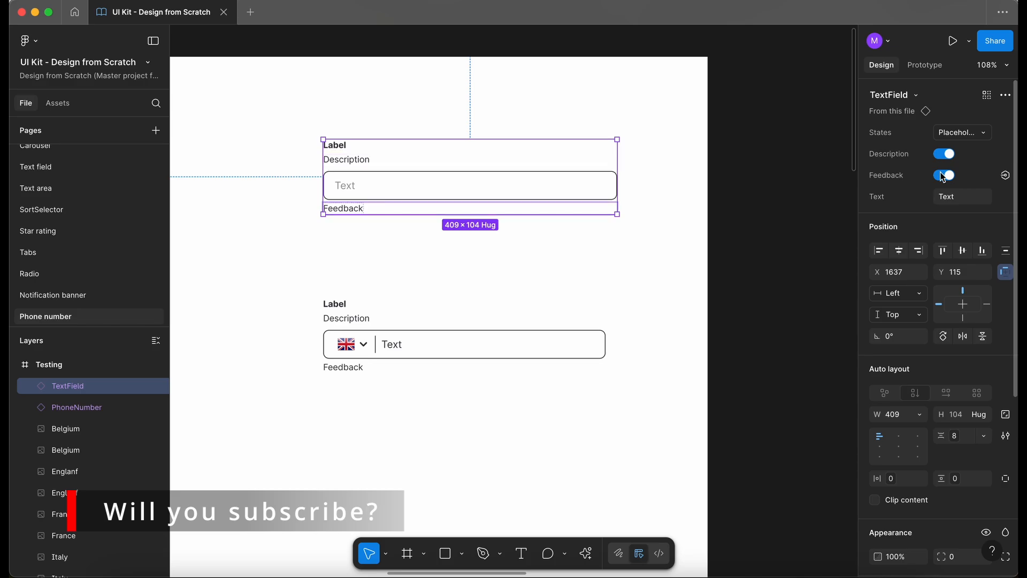
Step: Try the Disabled state on the PhoneNumber instance in the Testing frame and undo it
{"action": "scroll", "coordinate": [344, 295], "scroll_direction": "down", "scroll_amount": 3}
{"action": "scroll", "coordinate": [343, 295], "scroll_direction": "down", "scroll_amount": 1}
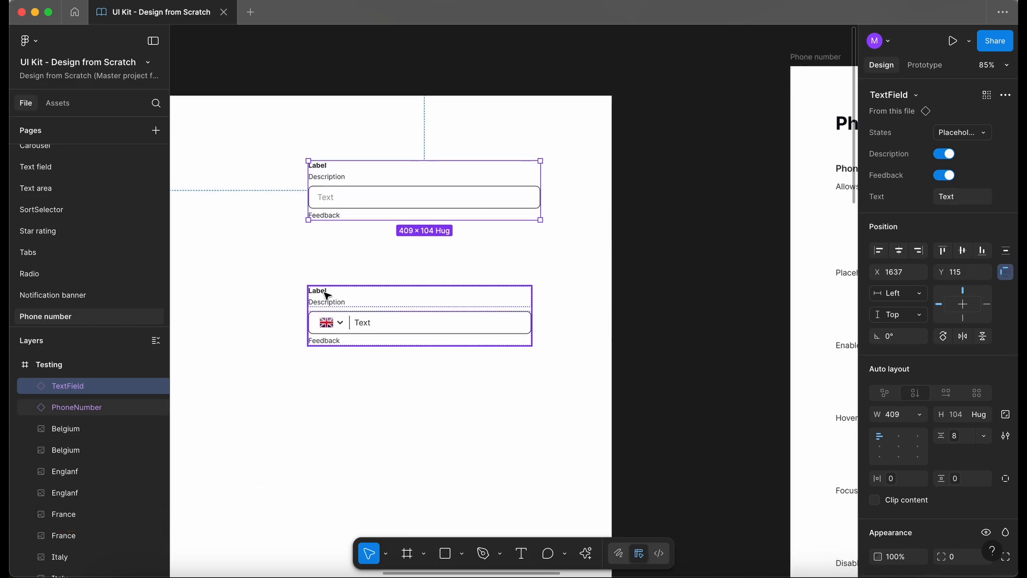
{"action": "scroll", "coordinate": [330, 295], "scroll_direction": "down", "scroll_amount": 4}
{"action": "left_click", "coordinate": [327, 296]}
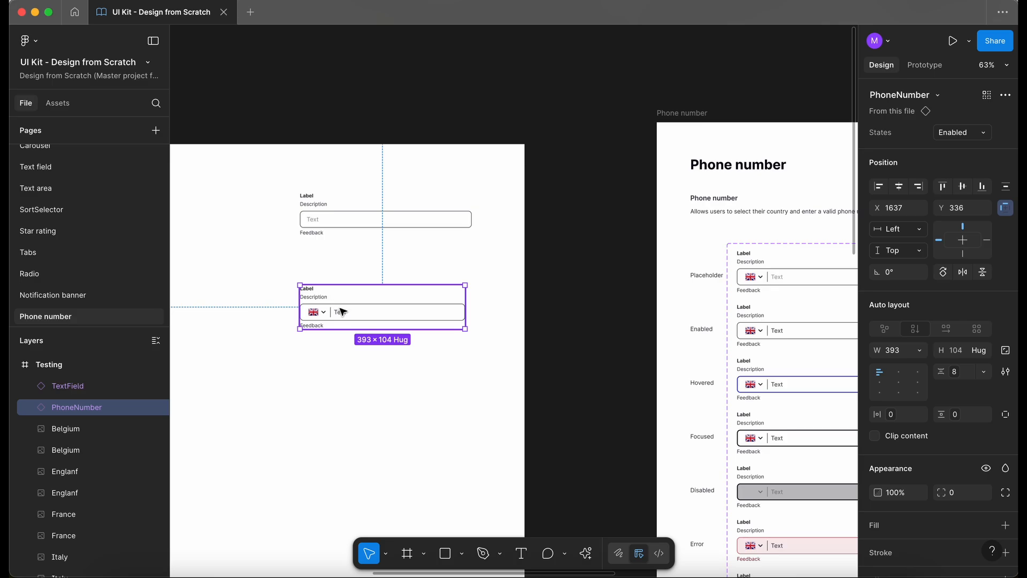
{"action": "left_click", "coordinate": [963, 135]}
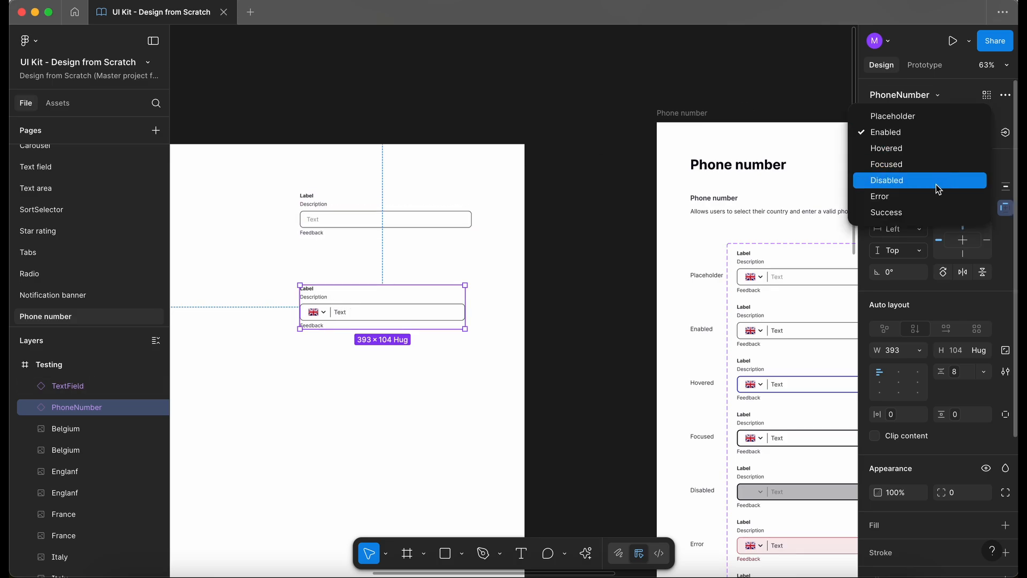
{"action": "left_click", "coordinate": [938, 182]}
{"action": "key", "text": "ctrl+z"}
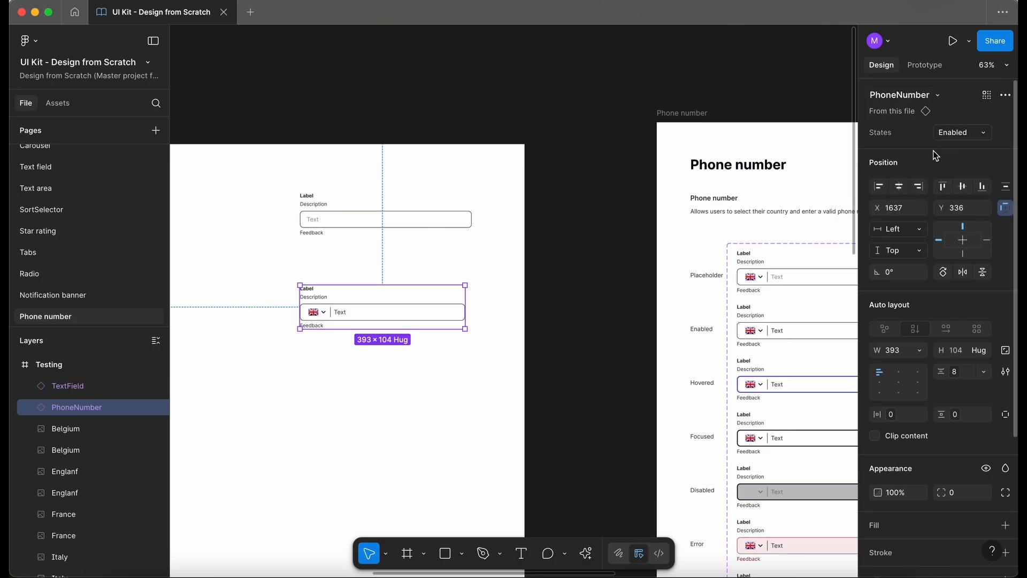
Step: Create a visibility property named "Description" with value True for the description rows of all seven PhoneNumber variants
{"action": "scroll", "coordinate": [545, 194], "scroll_direction": "right", "scroll_amount": 5}
{"action": "scroll", "coordinate": [546, 193], "scroll_direction": "down", "scroll_amount": 2}
{"action": "left_click", "coordinate": [546, 194]}
{"action": "left_click", "coordinate": [546, 189]}
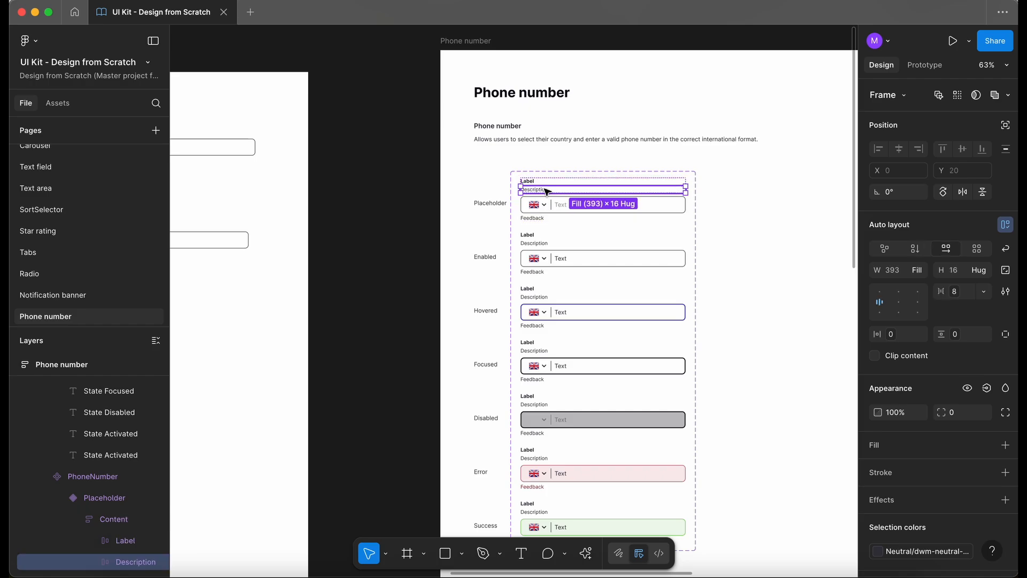
{"action": "left_click", "coordinate": [939, 96]}
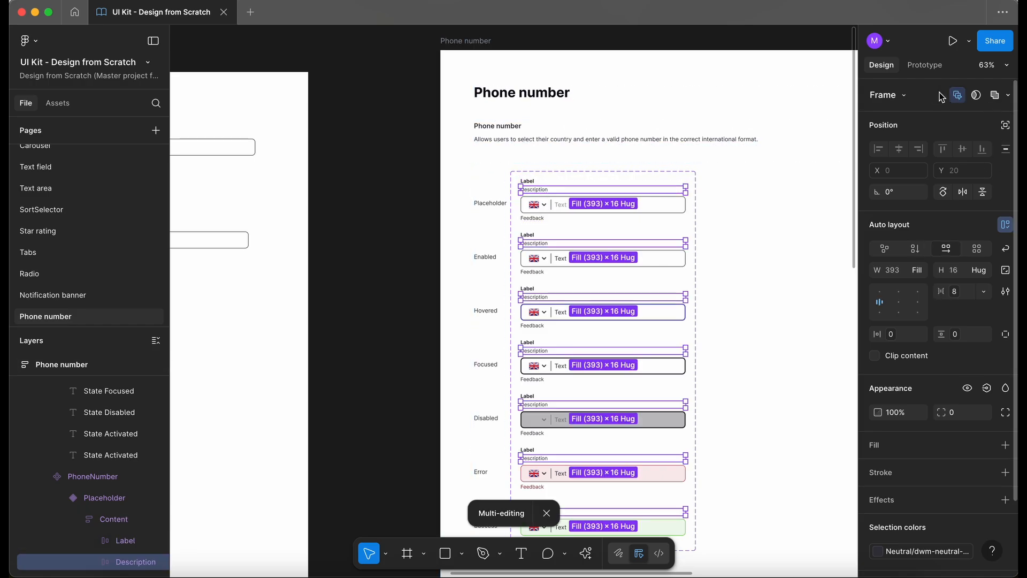
{"action": "scroll", "coordinate": [714, 203], "scroll_direction": "down", "scroll_amount": 2}
{"action": "scroll", "coordinate": [714, 203], "scroll_direction": "left", "scroll_amount": 2}
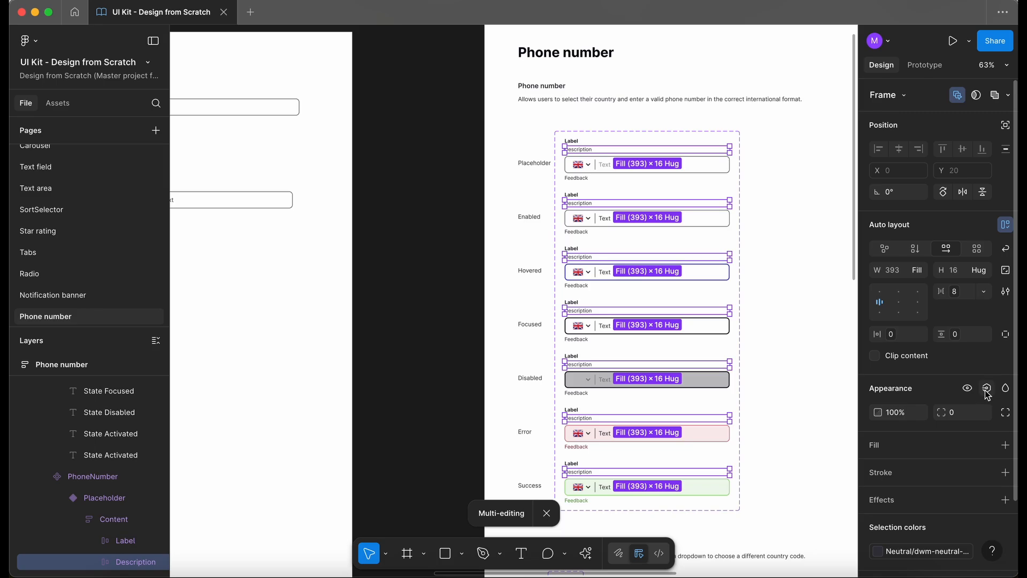
{"action": "left_click", "coordinate": [986, 389]}
{"action": "left_click", "coordinate": [979, 437]}
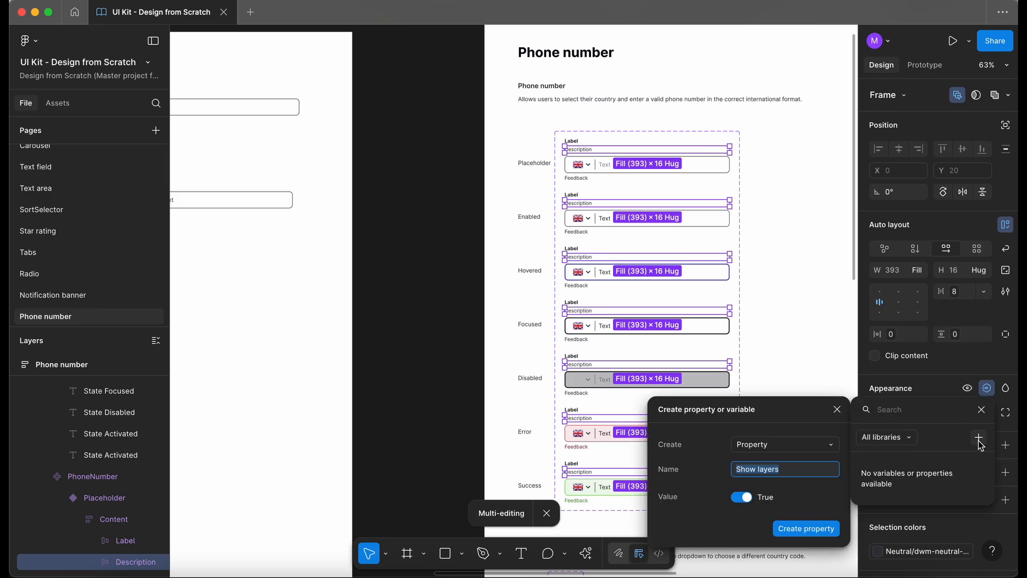
{"action": "type", "text": "Description"}
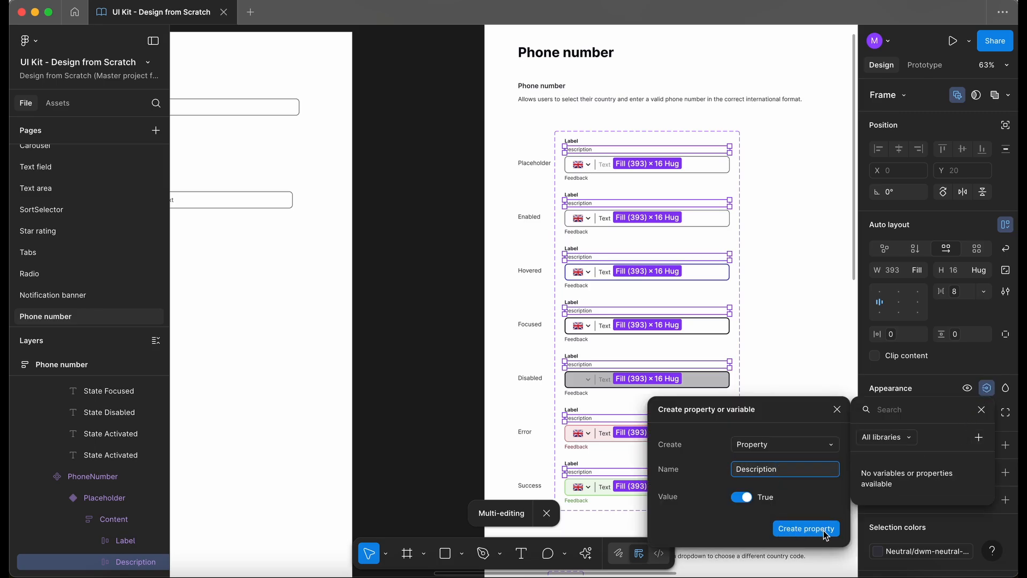
{"action": "left_click", "coordinate": [826, 532]}
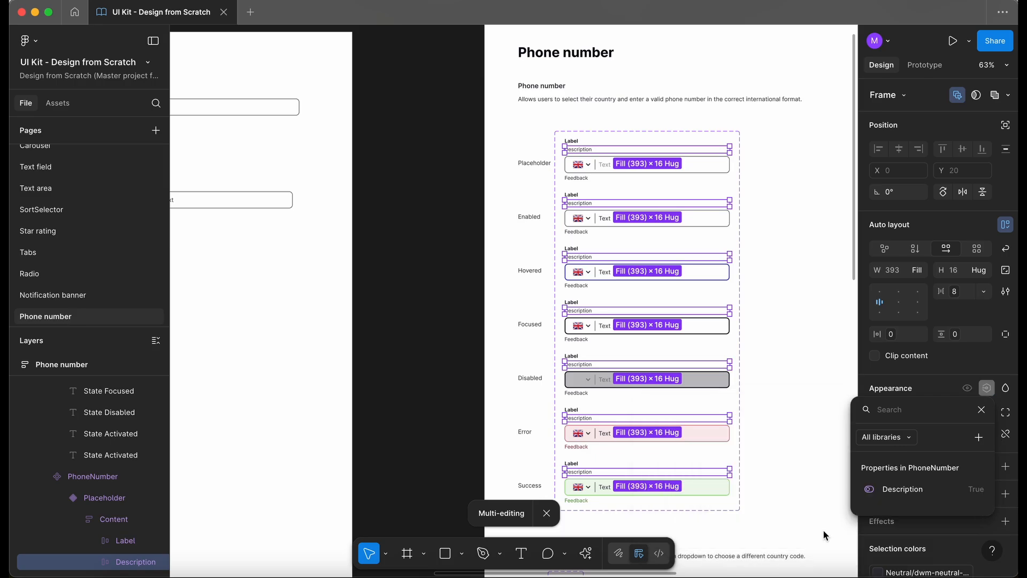
{"action": "scroll", "coordinate": [435, 168], "scroll_direction": "left", "scroll_amount": 5}
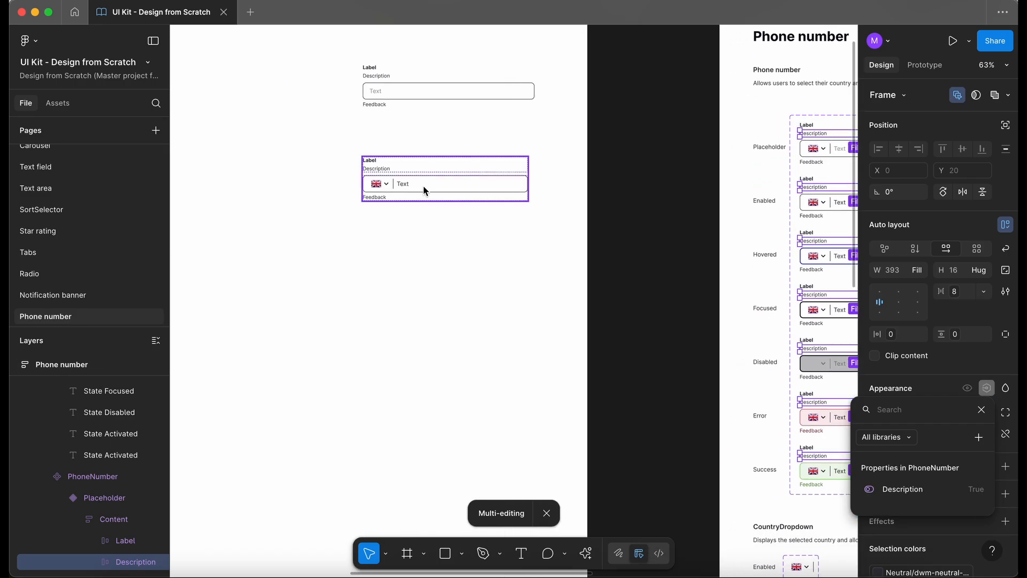
Step: Test the Description toggle on the PhoneNumber instance in the Testing frame and inspect the TextField instance's properties for comparison
{"action": "key", "text": "Escape"}
{"action": "left_click", "coordinate": [423, 191]}
{"action": "scroll", "coordinate": [479, 178], "scroll_direction": "up", "scroll_amount": 3}
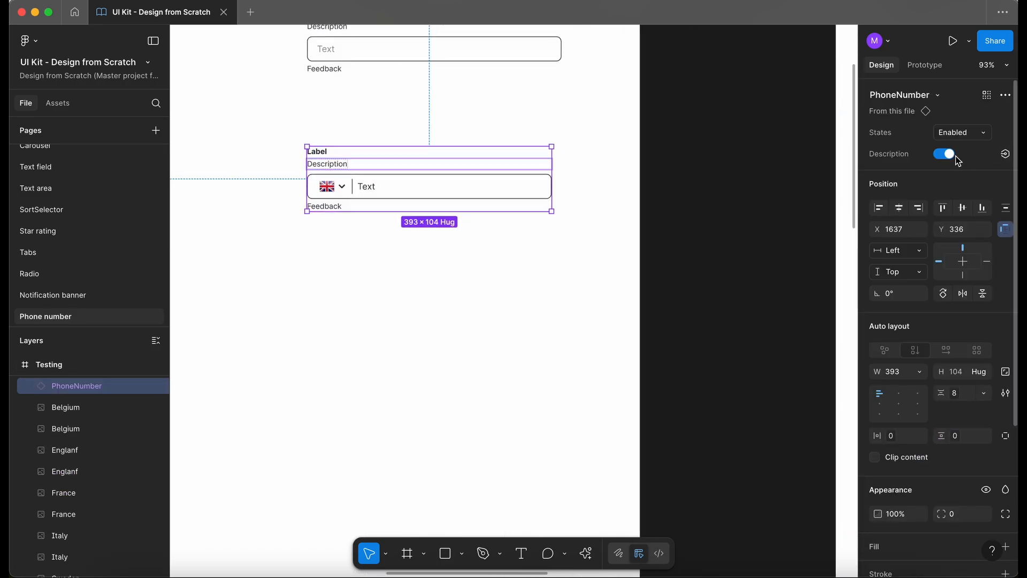
{"action": "left_click", "coordinate": [945, 154]}
{"action": "left_click", "coordinate": [946, 154]}
{"action": "left_click", "coordinate": [945, 154]}
{"action": "left_click", "coordinate": [945, 154]}
{"action": "left_click", "coordinate": [946, 154]}
{"action": "left_click", "coordinate": [945, 154]}
{"action": "left_click", "coordinate": [442, 68]}
{"action": "scroll", "coordinate": [442, 68], "scroll_direction": "up", "scroll_amount": 3}
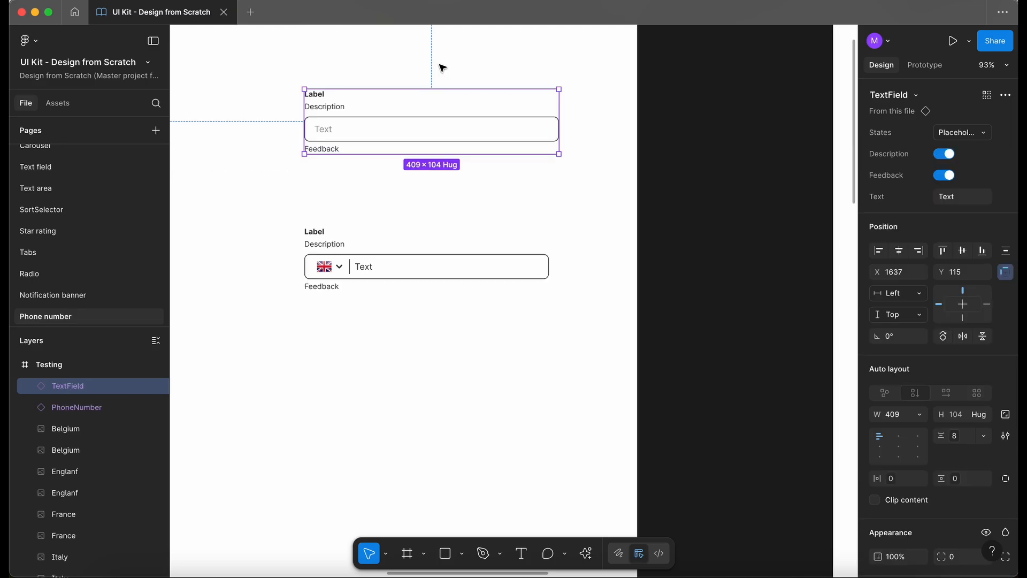
Step: Create a visibility property named "Feedback" with value True for the feedback rows of all seven PhoneNumber variants
{"action": "scroll", "coordinate": [442, 68], "scroll_direction": "right", "scroll_amount": 10}
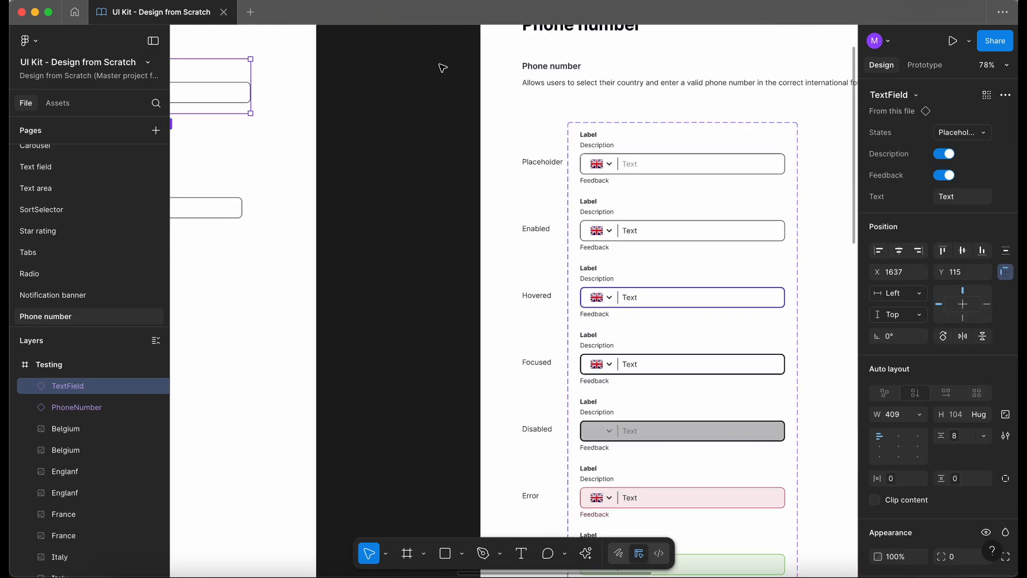
{"action": "scroll", "coordinate": [442, 68], "scroll_direction": "down", "scroll_amount": 2}
{"action": "left_click", "coordinate": [492, 114]}
{"action": "double_click", "coordinate": [491, 119]}
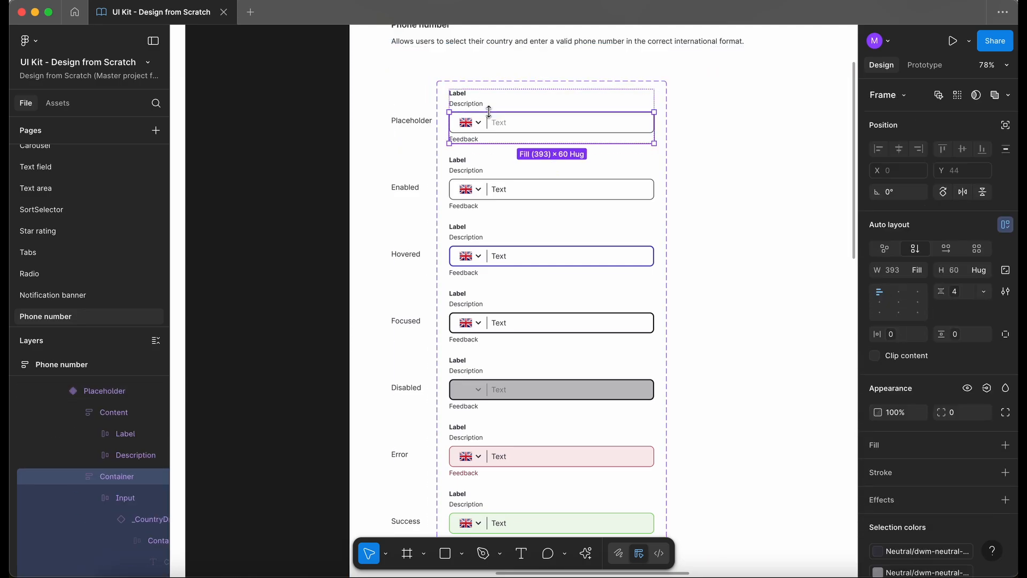
{"action": "left_click", "coordinate": [466, 141]}
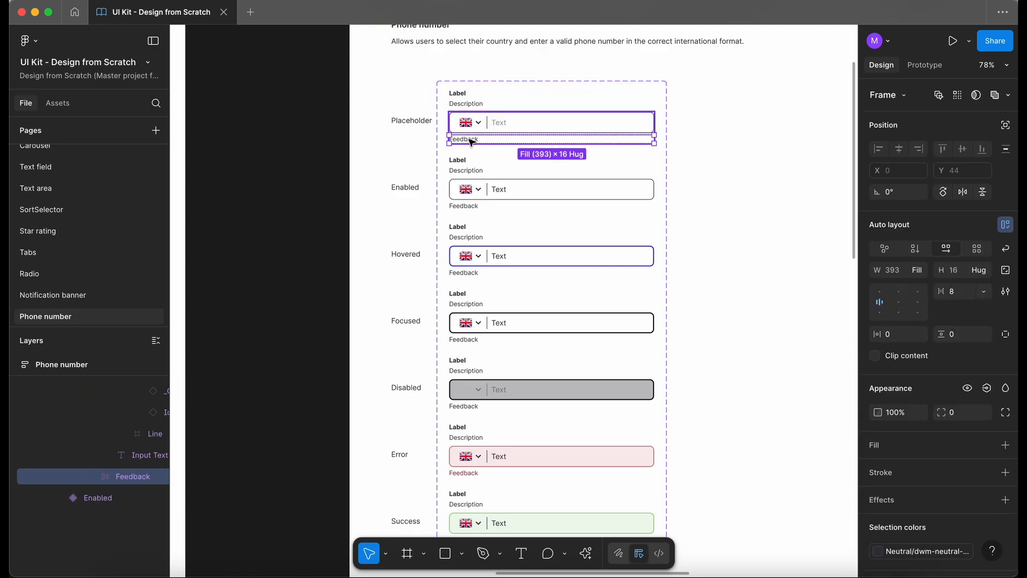
{"action": "left_click", "coordinate": [938, 96]}
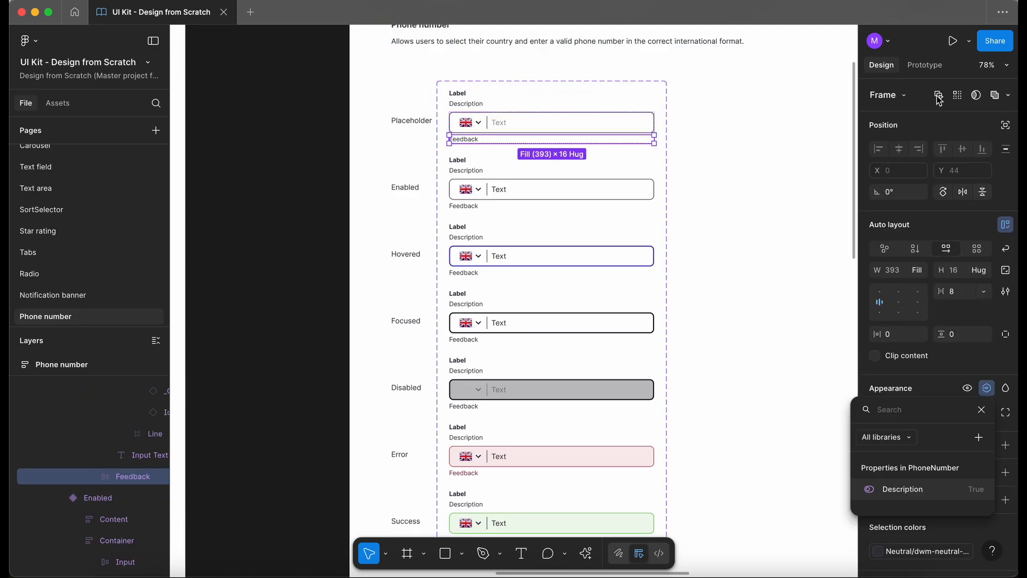
{"action": "left_click", "coordinate": [939, 97]}
{"action": "left_click", "coordinate": [939, 96]}
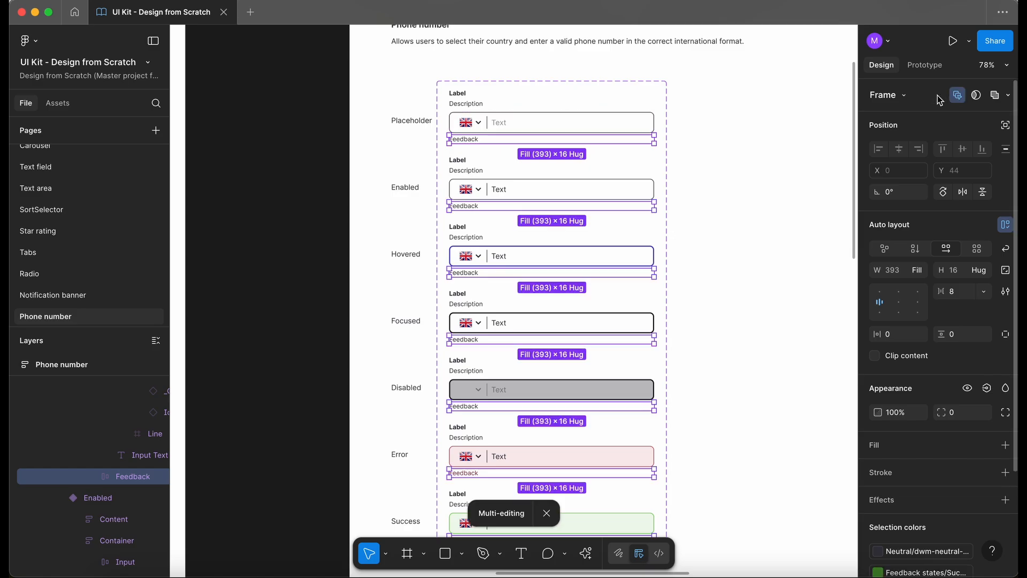
{"action": "scroll", "coordinate": [747, 212], "scroll_direction": "down", "scroll_amount": 5}
{"action": "scroll", "coordinate": [747, 212], "scroll_direction": "up", "scroll_amount": 5}
{"action": "scroll", "coordinate": [747, 212], "scroll_direction": "left", "scroll_amount": 1}
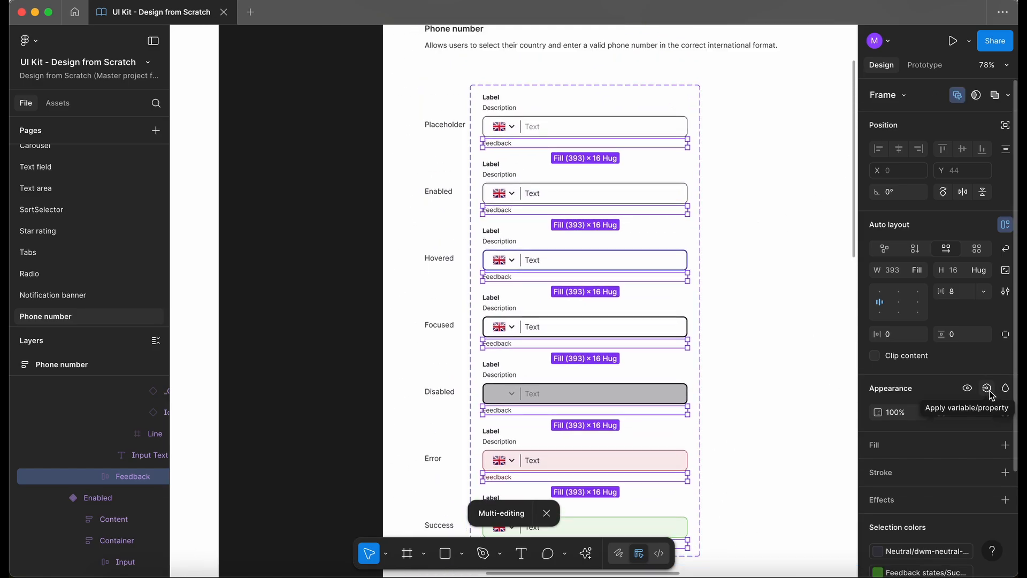
{"action": "left_click", "coordinate": [989, 392]}
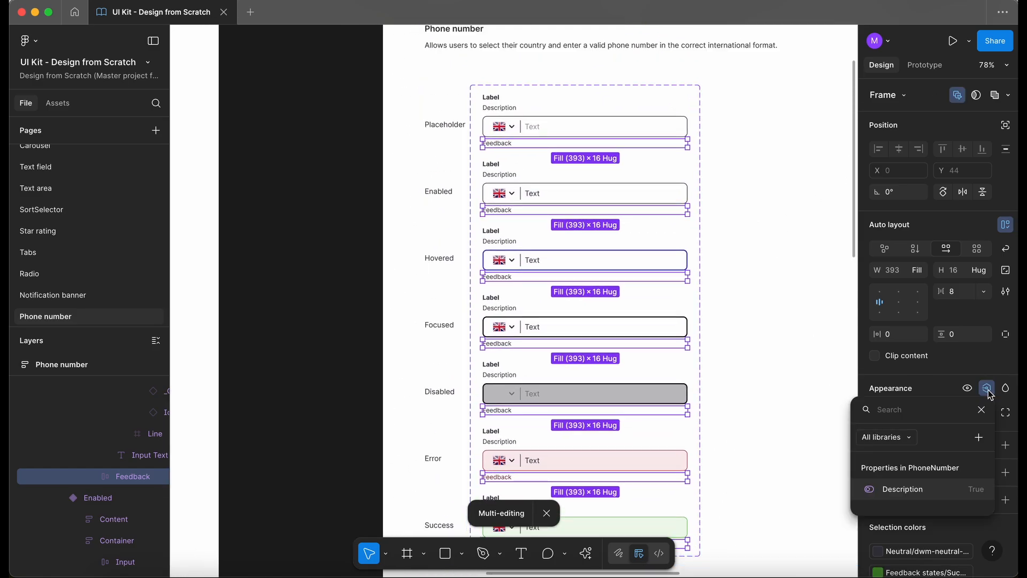
{"action": "left_click", "coordinate": [980, 440]}
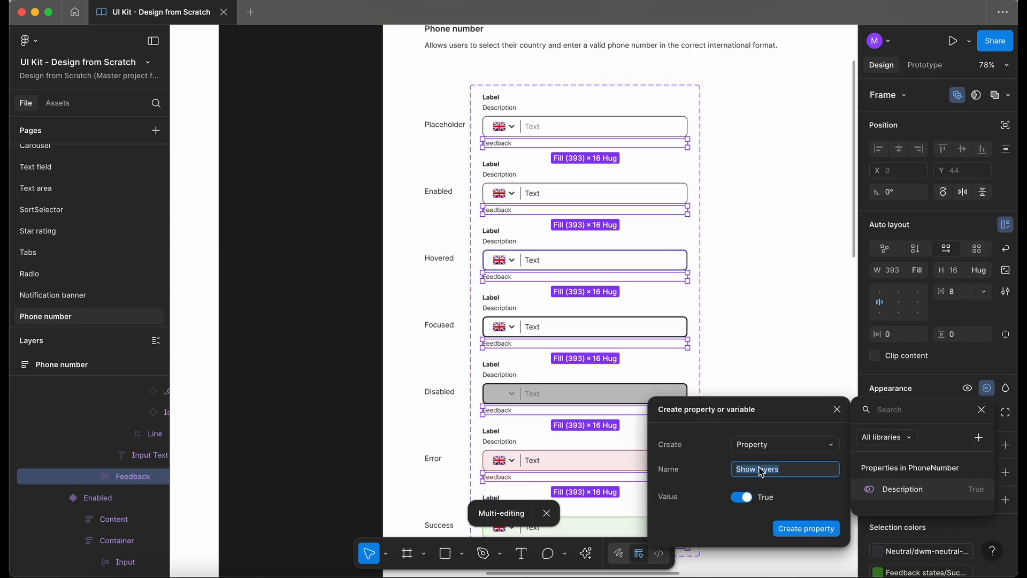
{"action": "type", "text": "feed"}
{"action": "left_click", "coordinate": [806, 528]}
Step: Test the Feedback toggle on the PhoneNumber instance and check which properties the TextField instance offers
{"action": "scroll", "coordinate": [546, 319], "scroll_direction": "down", "scroll_amount": 3}
{"action": "scroll", "coordinate": [545, 319], "scroll_direction": "left", "scroll_amount": 5}
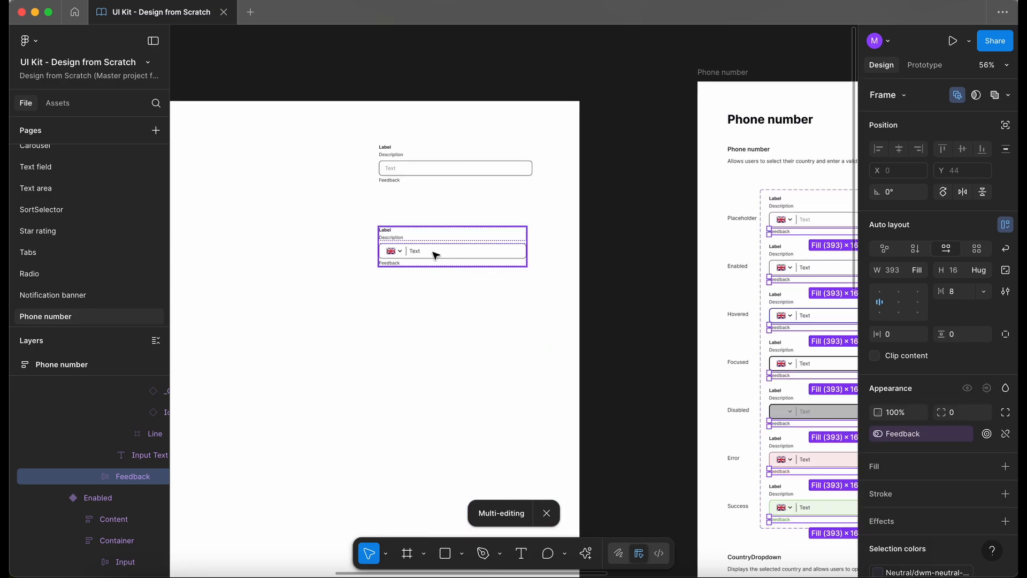
{"action": "scroll", "coordinate": [435, 256], "scroll_direction": "up", "scroll_amount": 5}
{"action": "left_click", "coordinate": [450, 252]}
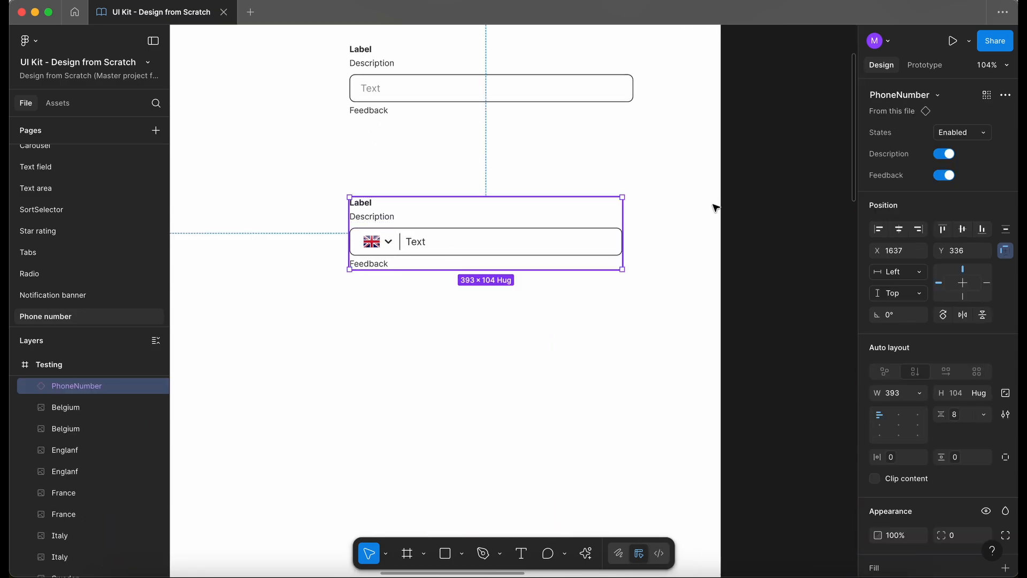
{"action": "left_click", "coordinate": [944, 176]}
{"action": "left_click", "coordinate": [944, 176]}
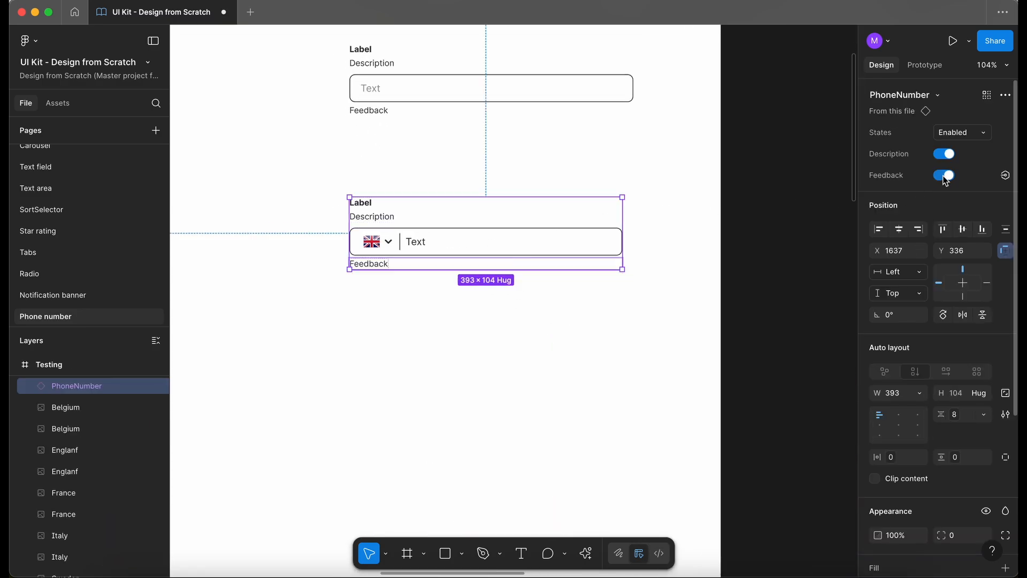
{"action": "left_click", "coordinate": [479, 90]}
{"action": "scroll", "coordinate": [479, 90], "scroll_direction": "down", "scroll_amount": 4}
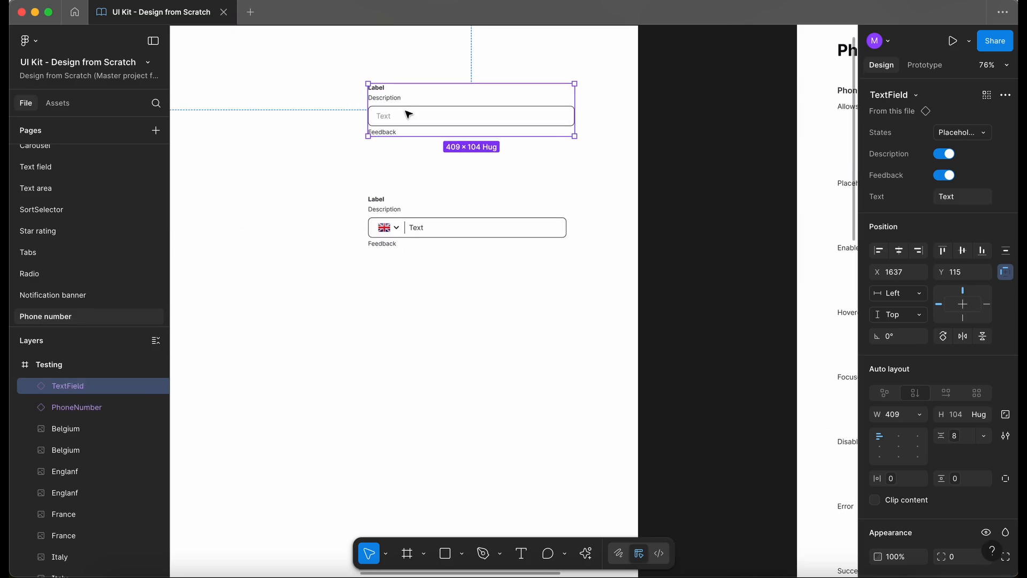
Step: Create a text property named "Text" with value "Text" for the input text layers of all seven PhoneNumber variants
{"action": "scroll", "coordinate": [449, 182], "scroll_direction": "right", "scroll_amount": 10}
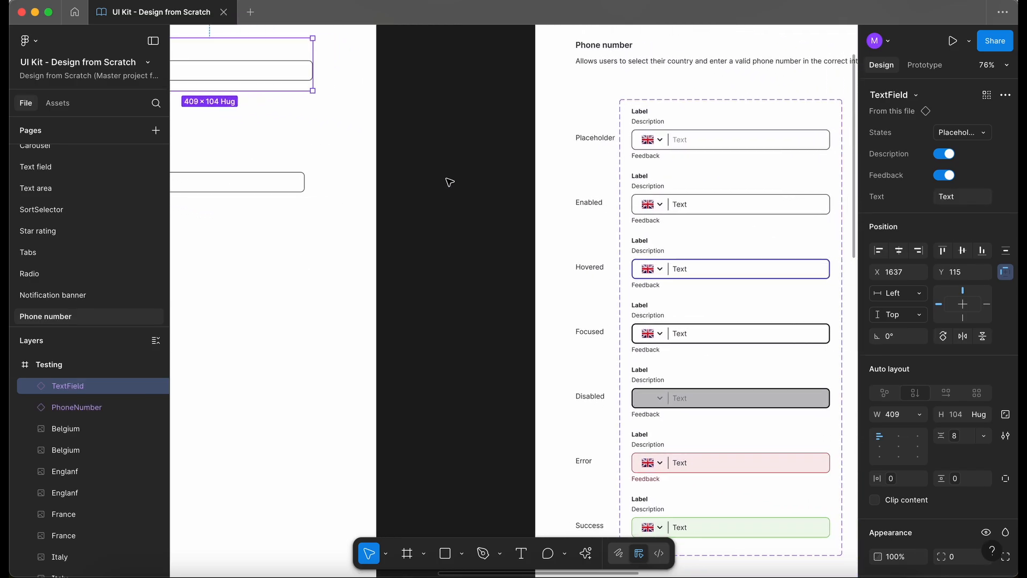
{"action": "double_click", "coordinate": [512, 175]}
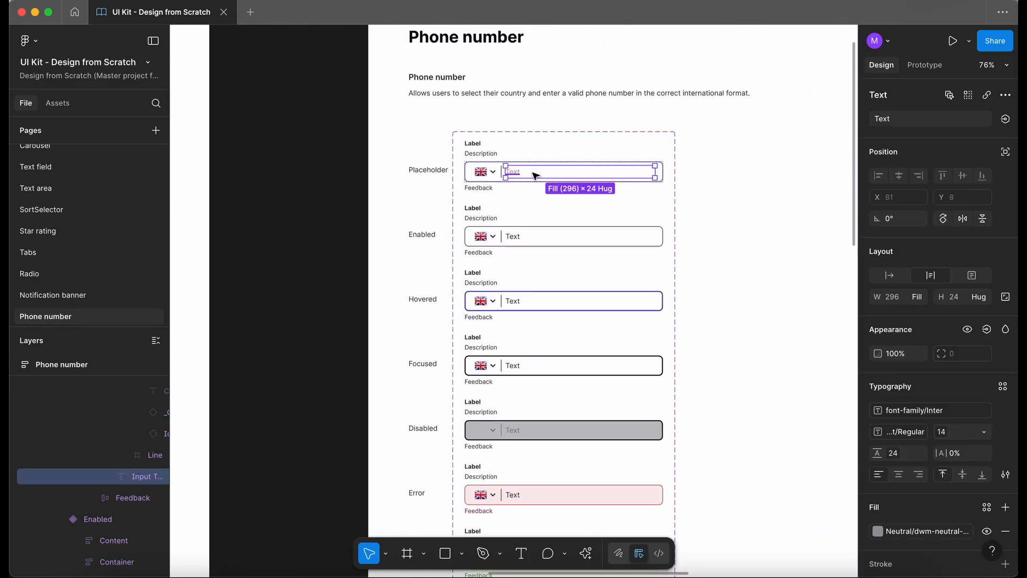
{"action": "left_click", "coordinate": [946, 97]}
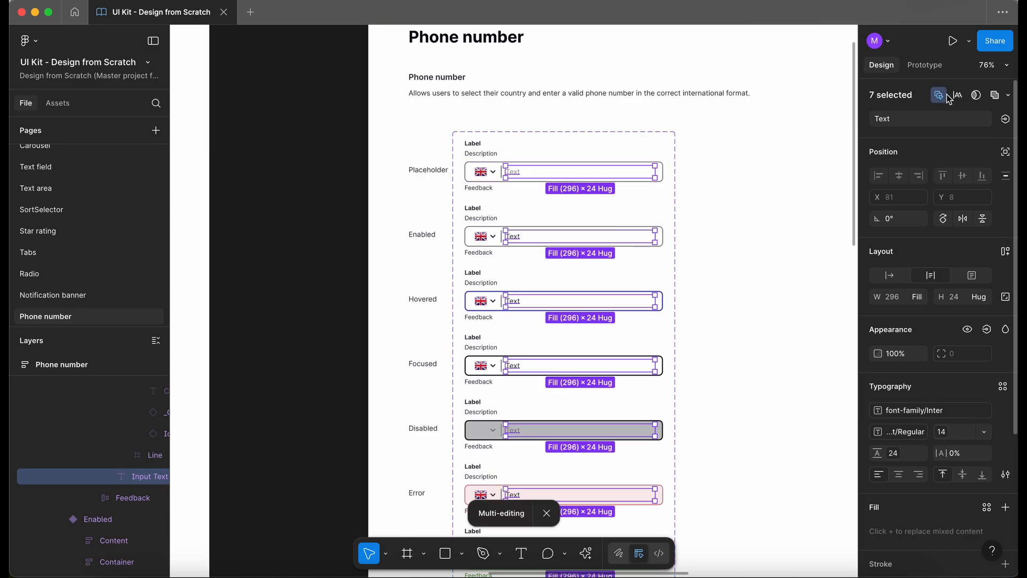
{"action": "left_click", "coordinate": [1006, 119]}
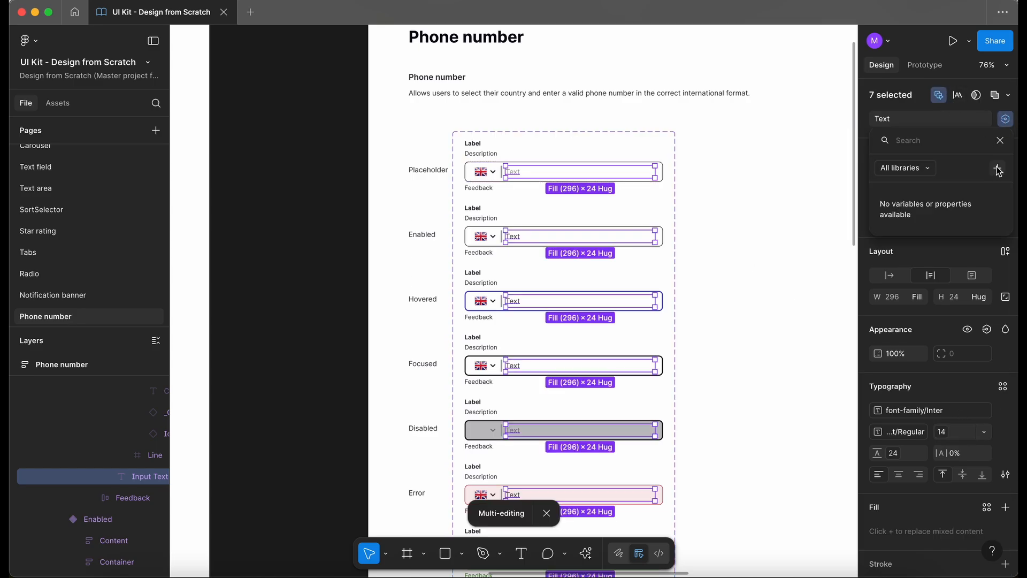
{"action": "left_click", "coordinate": [997, 167]}
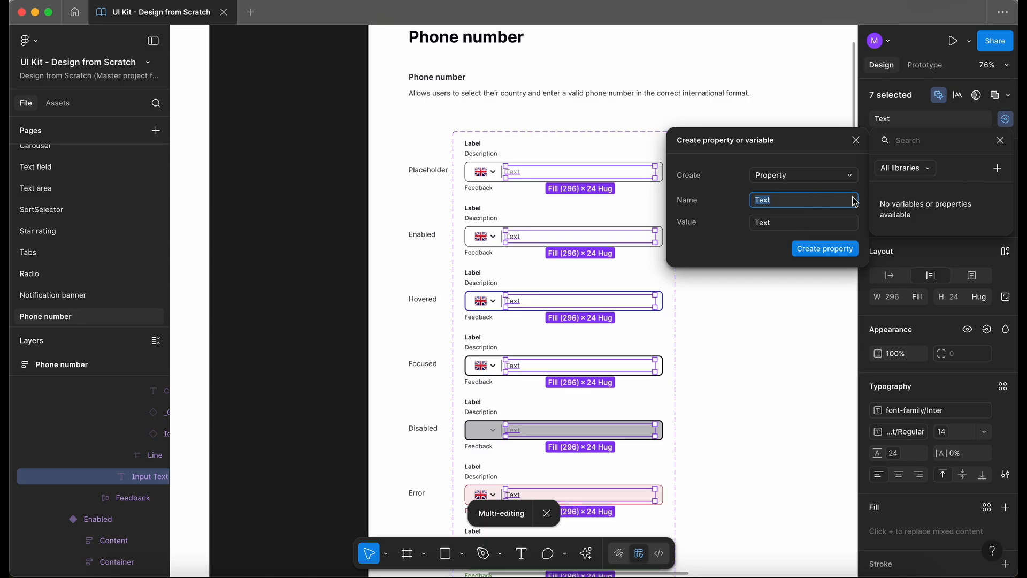
{"action": "left_click", "coordinate": [827, 250]}
Step: Set the Text property of the PhoneNumber instance in the Testing frame to "Hello there!!"
{"action": "scroll", "coordinate": [578, 223], "scroll_direction": "left", "scroll_amount": 10}
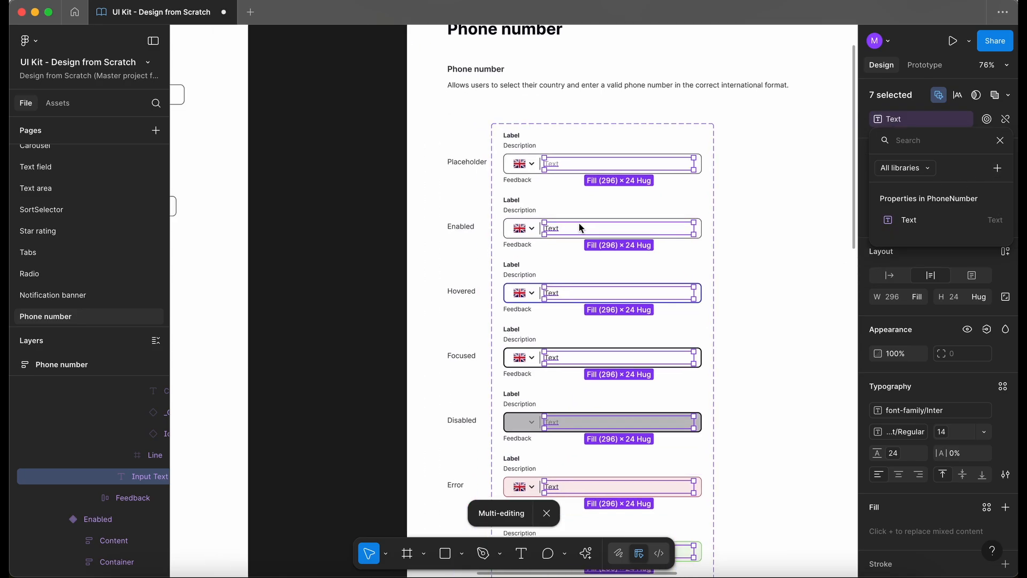
{"action": "key", "text": "Escape"}
{"action": "scroll", "coordinate": [390, 205], "scroll_direction": "left", "scroll_amount": 3}
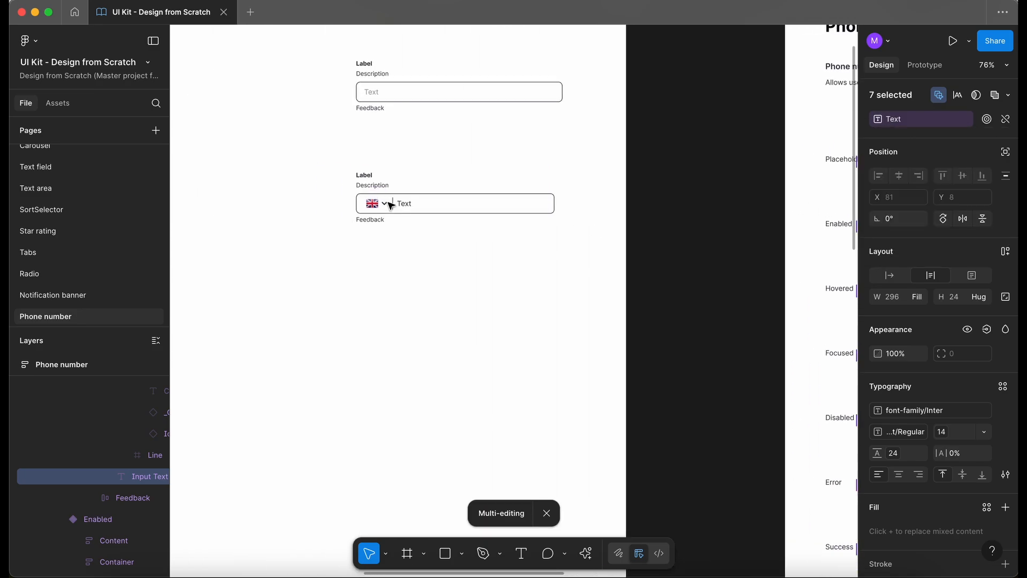
{"action": "left_click", "coordinate": [461, 202]}
{"action": "left_click", "coordinate": [962, 199]}
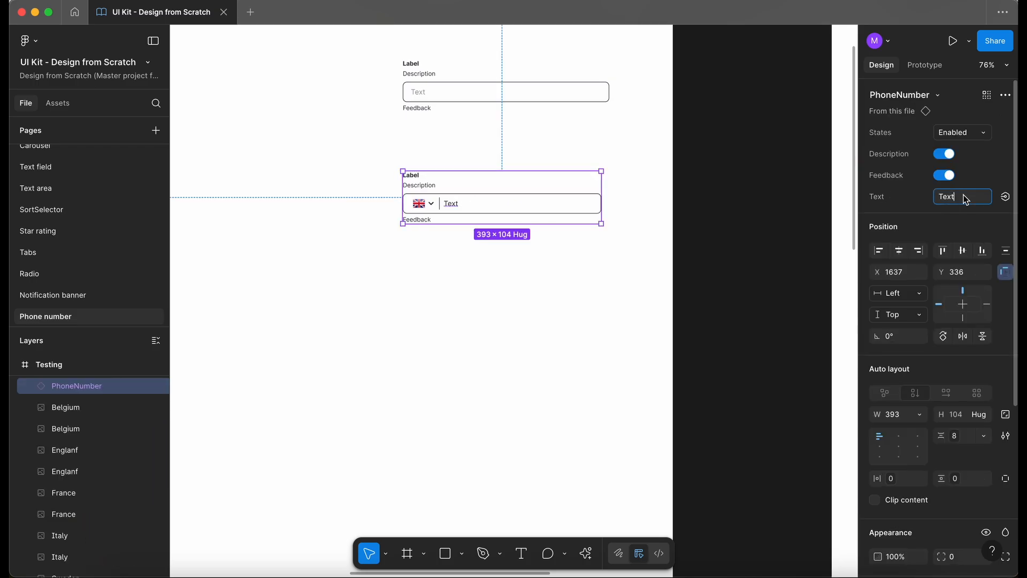
{"action": "type", "text": "Hello there!!"}
{"action": "key", "text": "Return"}
{"action": "scroll", "coordinate": [475, 254], "scroll_direction": "up", "scroll_amount": 5}
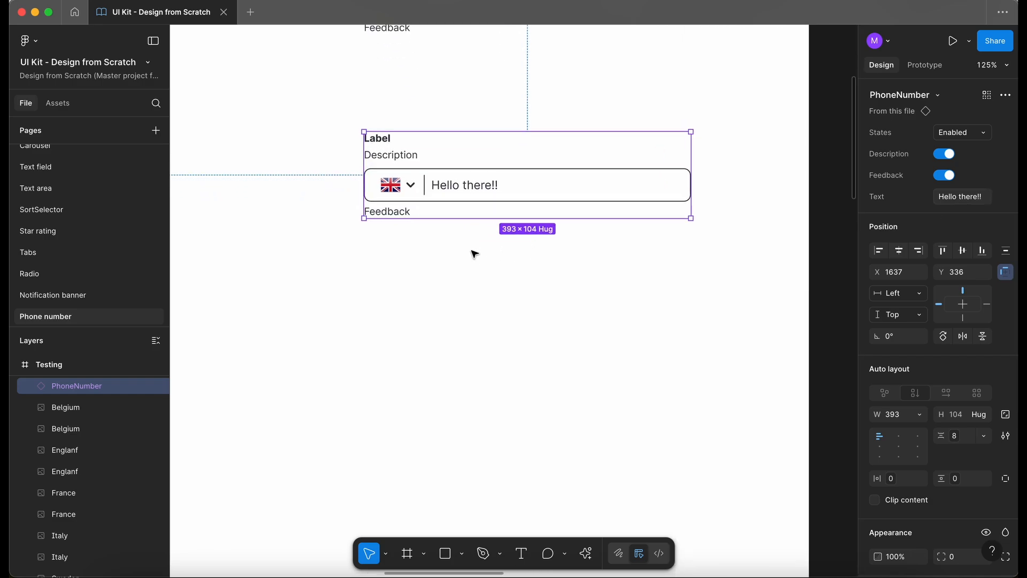
Step: Try the Focused state on the PhoneNumber instance and set its state to Error
{"action": "left_click", "coordinate": [961, 133]}
{"action": "left_click", "coordinate": [957, 160]}
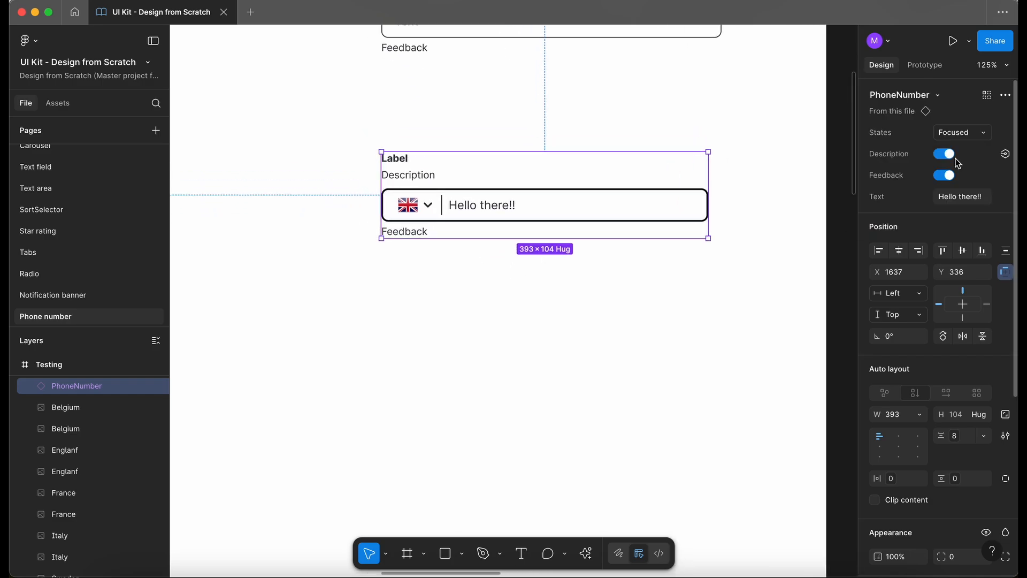
{"action": "left_click", "coordinate": [966, 135]}
{"action": "left_click", "coordinate": [962, 161]}
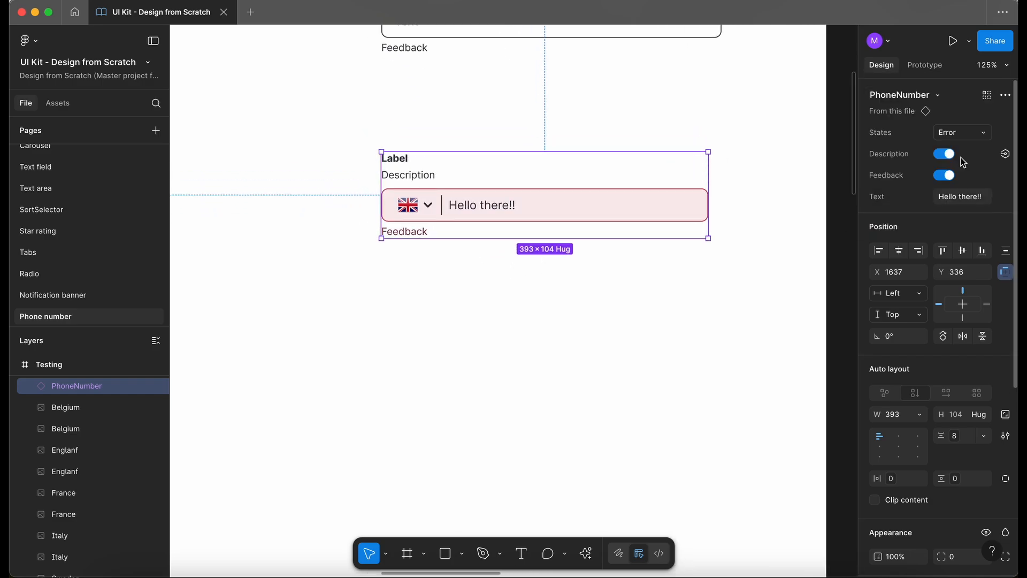
{"action": "left_click", "coordinate": [507, 316]}
Step: Replace the input text of the Placeholder variant with the sample UK phone number as the default for the PhoneNumber set
{"action": "scroll", "coordinate": [507, 316], "scroll_direction": "down", "scroll_amount": 2}
{"action": "scroll", "coordinate": [507, 316], "scroll_direction": "down", "scroll_amount": 3}
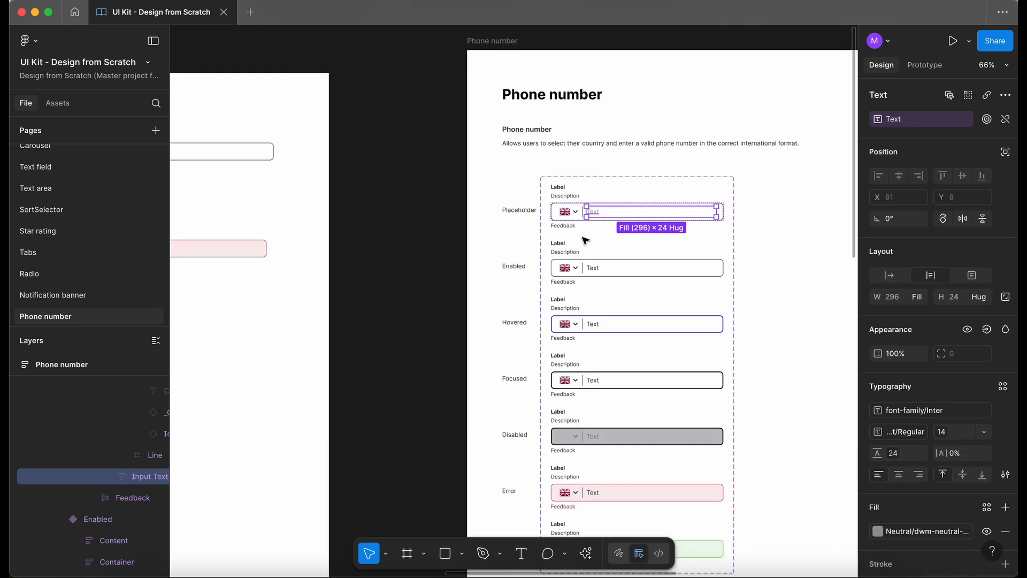
{"action": "scroll", "coordinate": [575, 243], "scroll_direction": "up", "scroll_amount": 5}
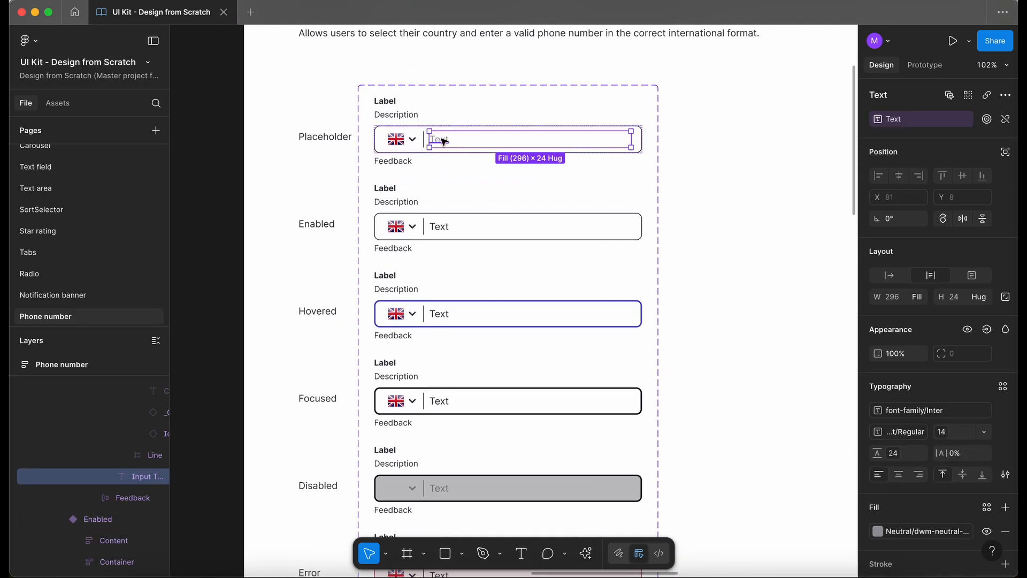
{"action": "double_click", "coordinate": [442, 142]}
{"action": "key", "text": "super+v"}
{"action": "scroll", "coordinate": [331, 161], "scroll_direction": "down", "scroll_amount": 3}
{"action": "scroll", "coordinate": [331, 161], "scroll_direction": "left", "scroll_amount": 3}
{"action": "key", "text": "Escape"}
{"action": "scroll", "coordinate": [317, 176], "scroll_direction": "down", "scroll_amount": 2}
{"action": "scroll", "coordinate": [318, 177], "scroll_direction": "down", "scroll_amount": 2}
{"action": "key", "text": "Escape"}
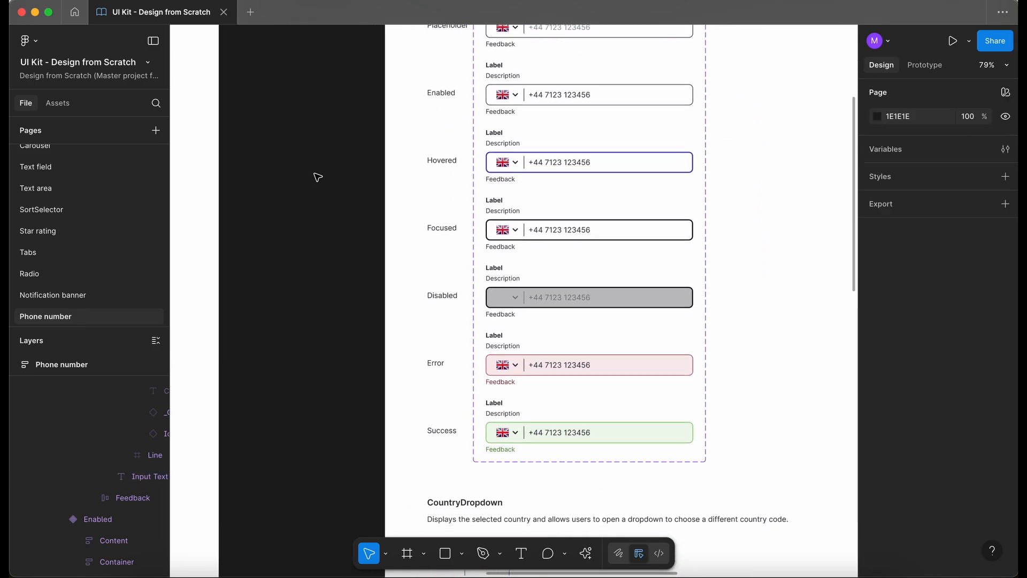
Step: Reset the PhoneNumber instance in the Testing frame so it uses the component's default text
{"action": "scroll", "coordinate": [317, 177], "scroll_direction": "down", "scroll_amount": 2}
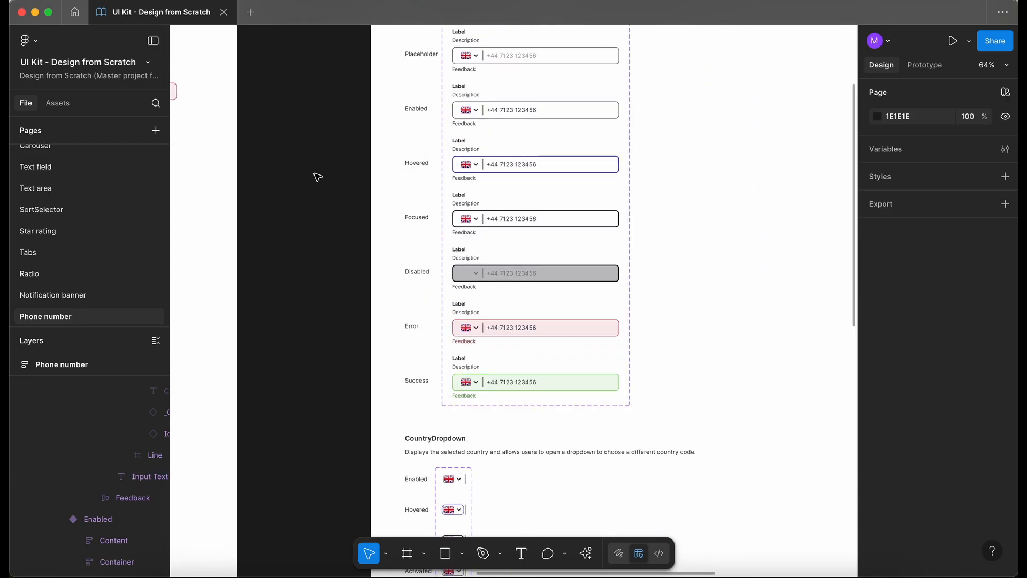
{"action": "scroll", "coordinate": [318, 176], "scroll_direction": "left", "scroll_amount": 6}
{"action": "scroll", "coordinate": [317, 176], "scroll_direction": "up", "scroll_amount": 3}
{"action": "left_click", "coordinate": [390, 198]}
{"action": "right_click", "coordinate": [390, 198]}
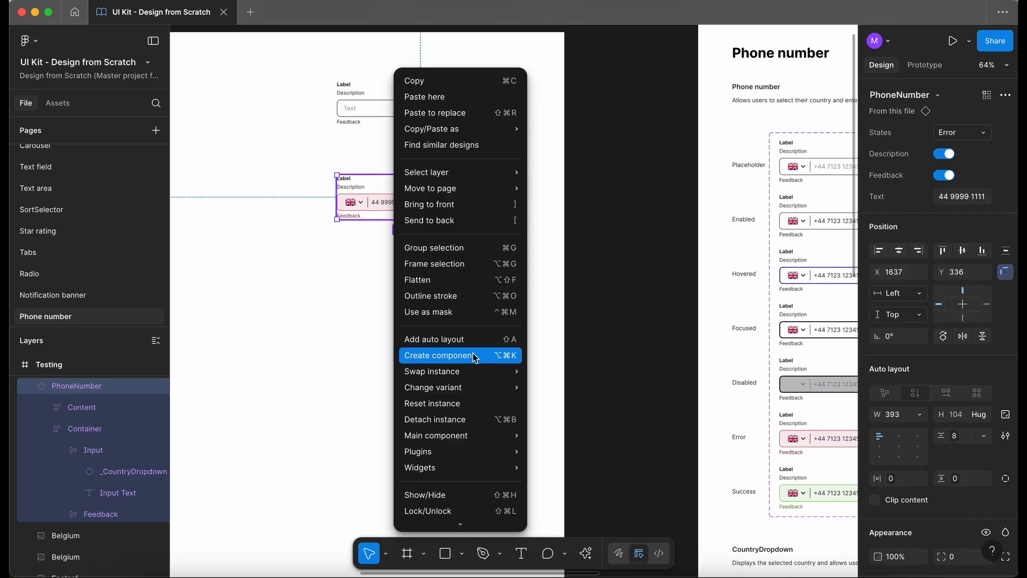
{"action": "left_click", "coordinate": [471, 401]}
{"action": "left_click", "coordinate": [450, 267]}
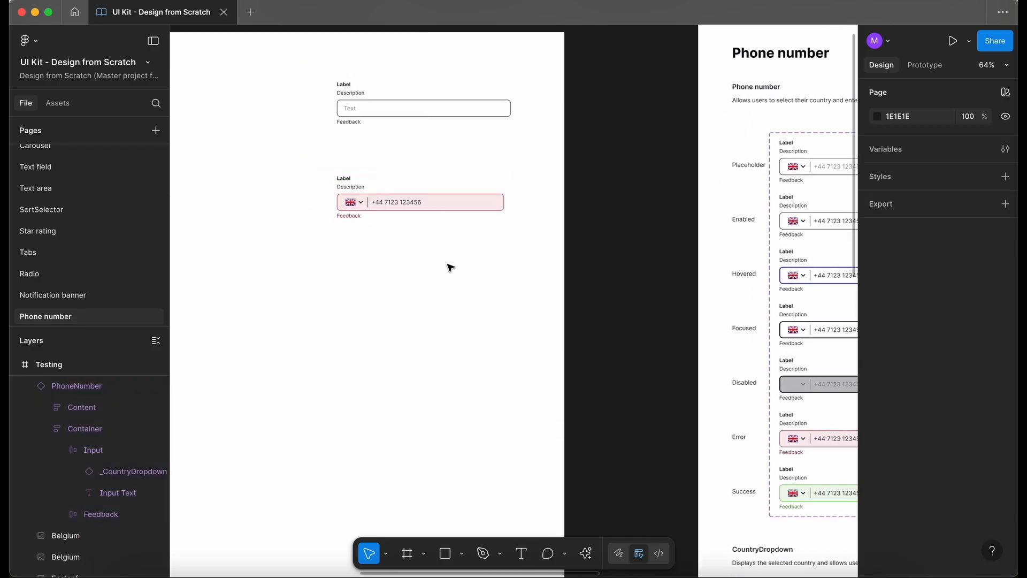
Step: Expose the properties of the nested _CountryDropdown instance on the PhoneNumber component set
{"action": "scroll", "coordinate": [477, 260], "scroll_direction": "right", "scroll_amount": 6}
{"action": "left_click", "coordinate": [470, 145]}
{"action": "scroll", "coordinate": [469, 146], "scroll_direction": "up", "scroll_amount": 3}
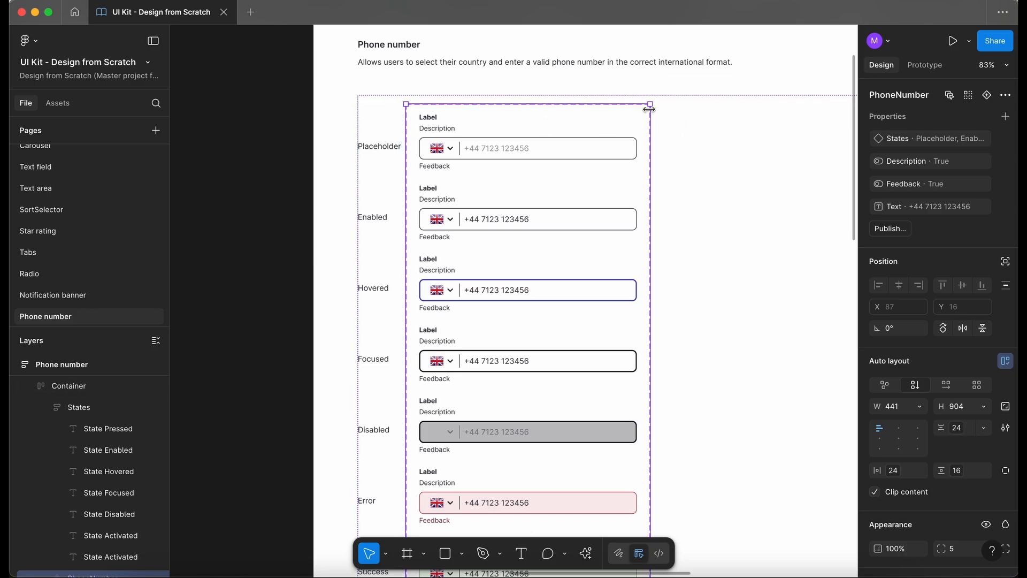
{"action": "left_click", "coordinate": [1006, 119]}
{"action": "left_click", "coordinate": [971, 253]}
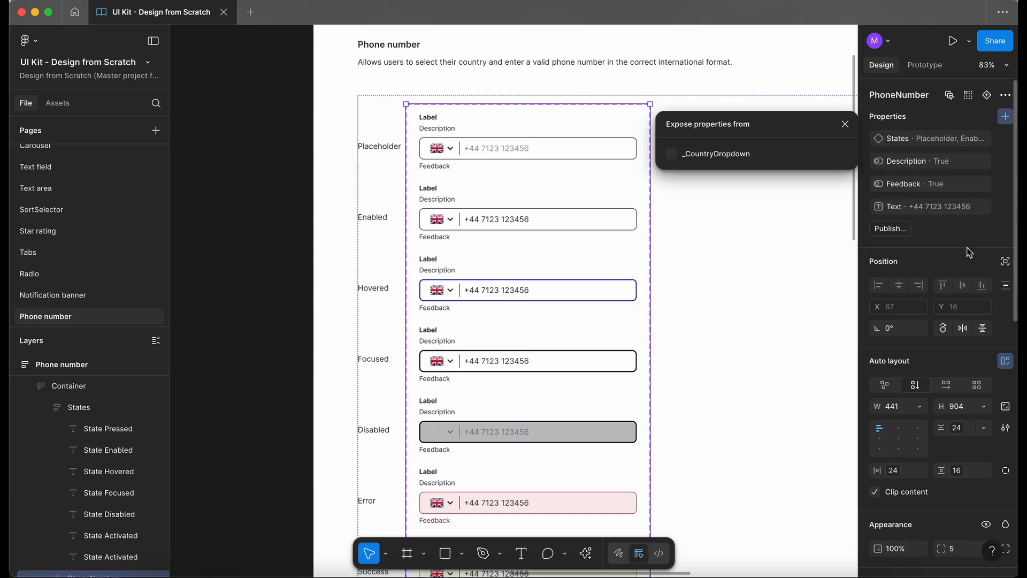
{"action": "left_click", "coordinate": [672, 155]}
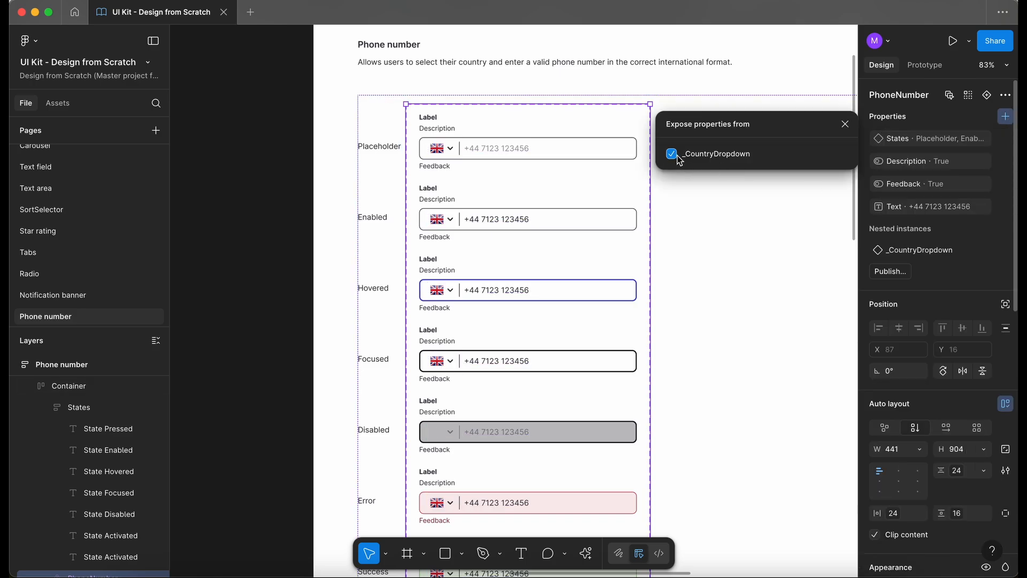
{"action": "left_click", "coordinate": [845, 124]}
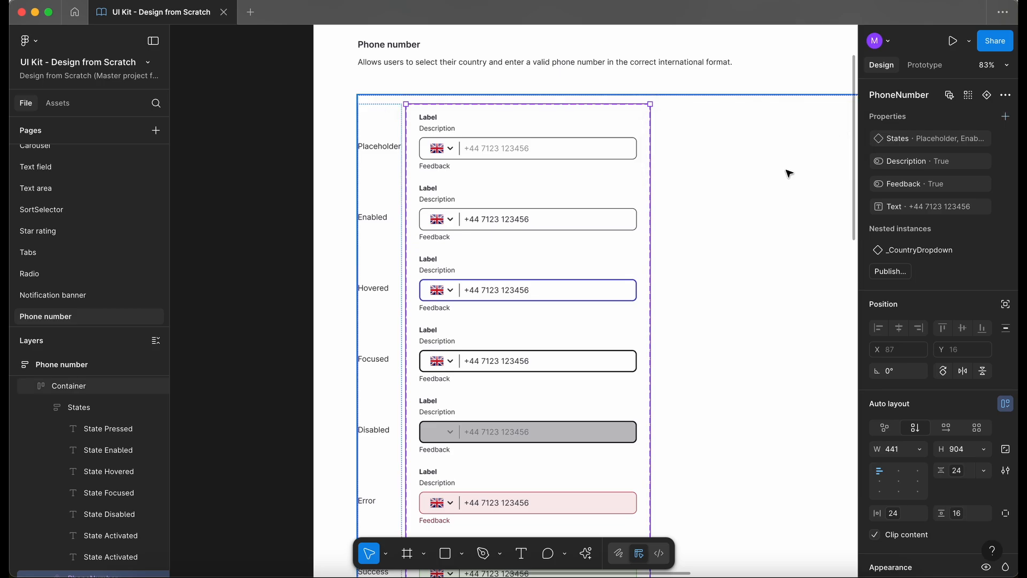
Step: Try the Activated state of the nested _CountryDropdown on the PhoneNumber instance in the Testing frame and set it back to Enabled
{"action": "scroll", "coordinate": [789, 173], "scroll_direction": "down", "scroll_amount": 6}
{"action": "left_click", "coordinate": [651, 156]}
{"action": "scroll", "coordinate": [651, 155], "scroll_direction": "up", "scroll_amount": 5}
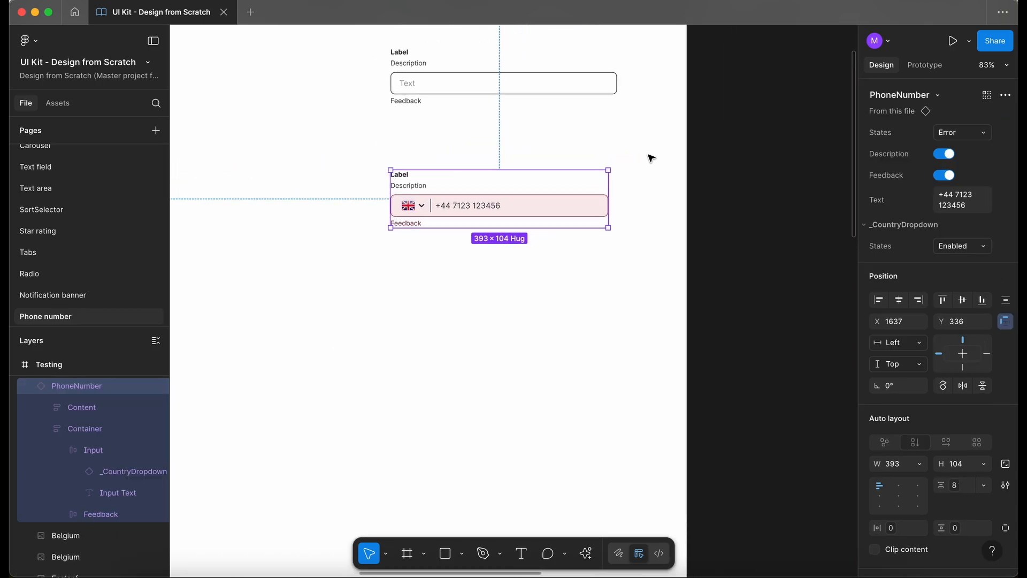
{"action": "left_click", "coordinate": [970, 246]}
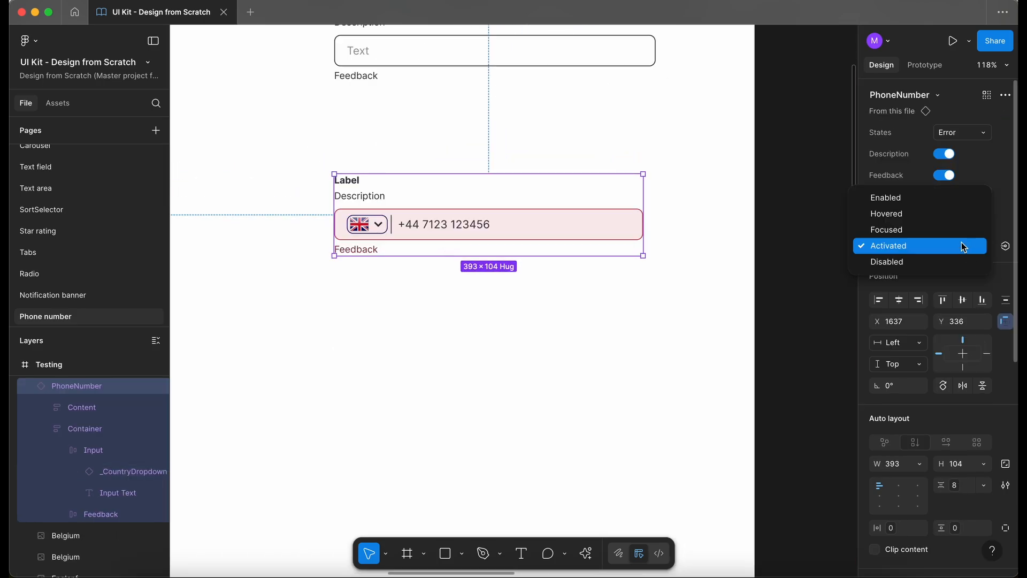
{"action": "left_click", "coordinate": [953, 198]}
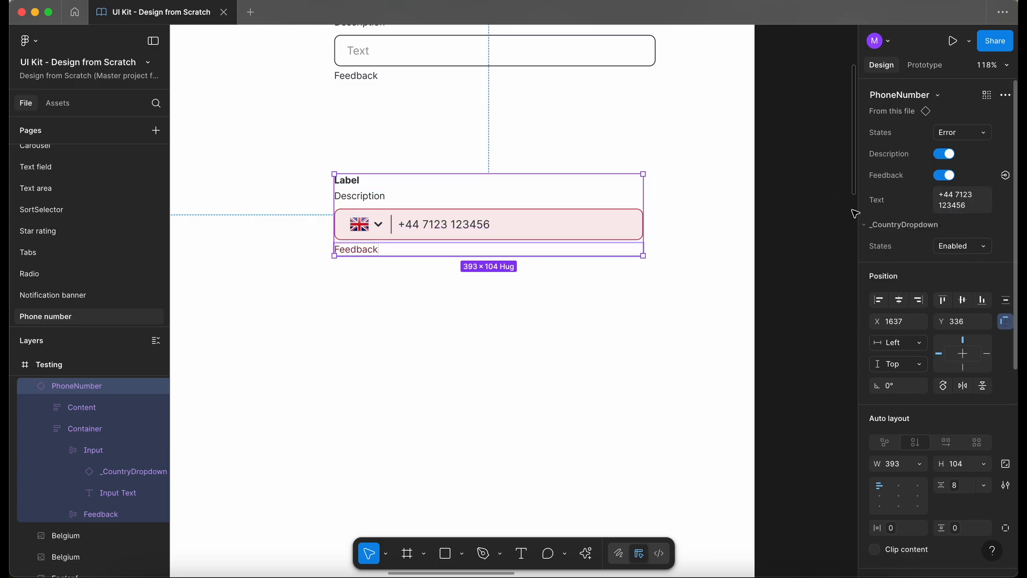
{"action": "scroll", "coordinate": [254, 157], "scroll_direction": "down", "scroll_amount": 5}
{"action": "scroll", "coordinate": [254, 158], "scroll_direction": "up", "scroll_amount": 1}
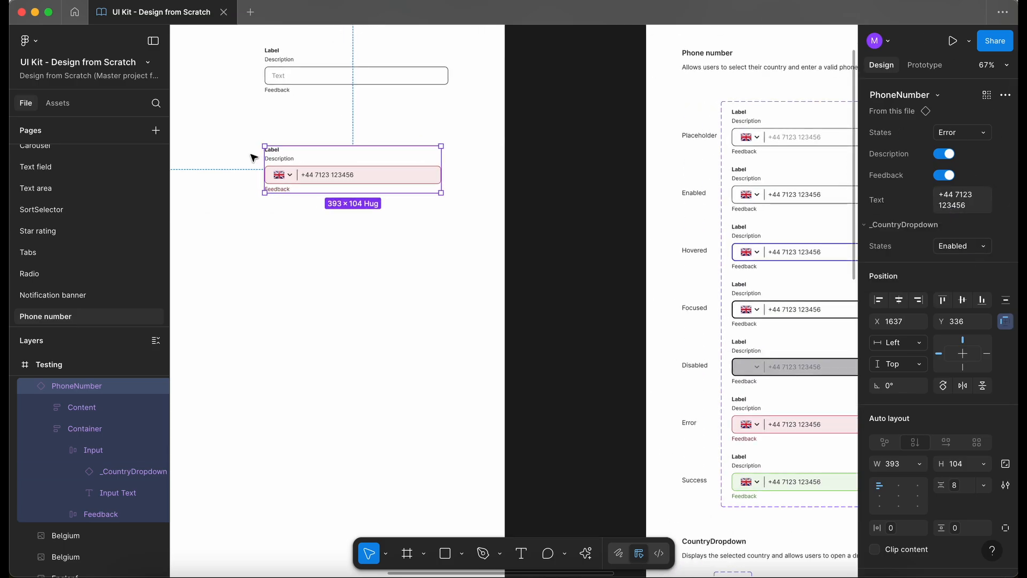
{"action": "left_click", "coordinate": [535, 215]}
Step: Duplicate the Country flags row on the Phone number page and delete the flag component set from the copy
{"action": "scroll", "coordinate": [464, 326], "scroll_direction": "down", "scroll_amount": 5}
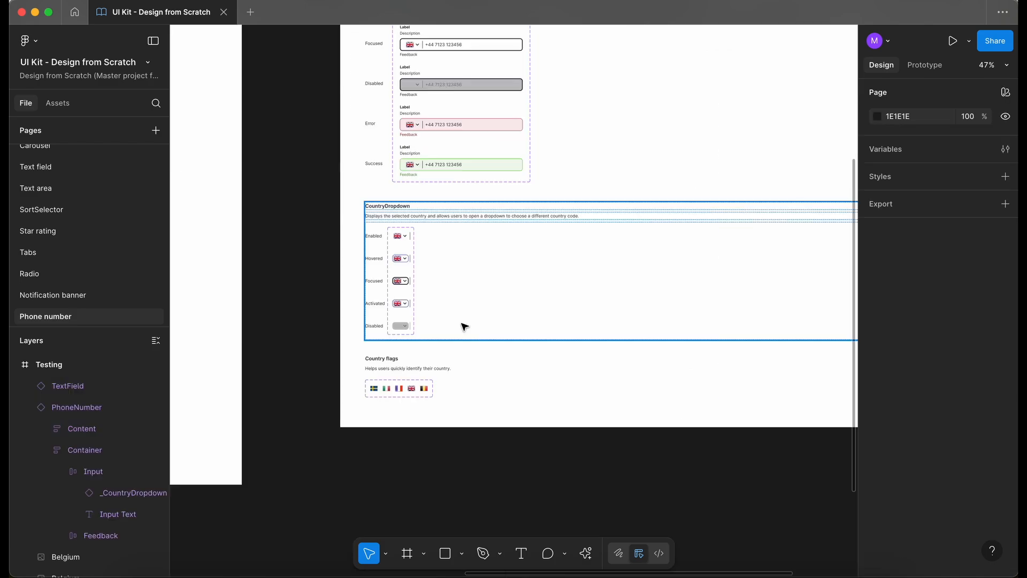
{"action": "scroll", "coordinate": [401, 361], "scroll_direction": "down", "scroll_amount": 2}
{"action": "left_click", "coordinate": [389, 353]}
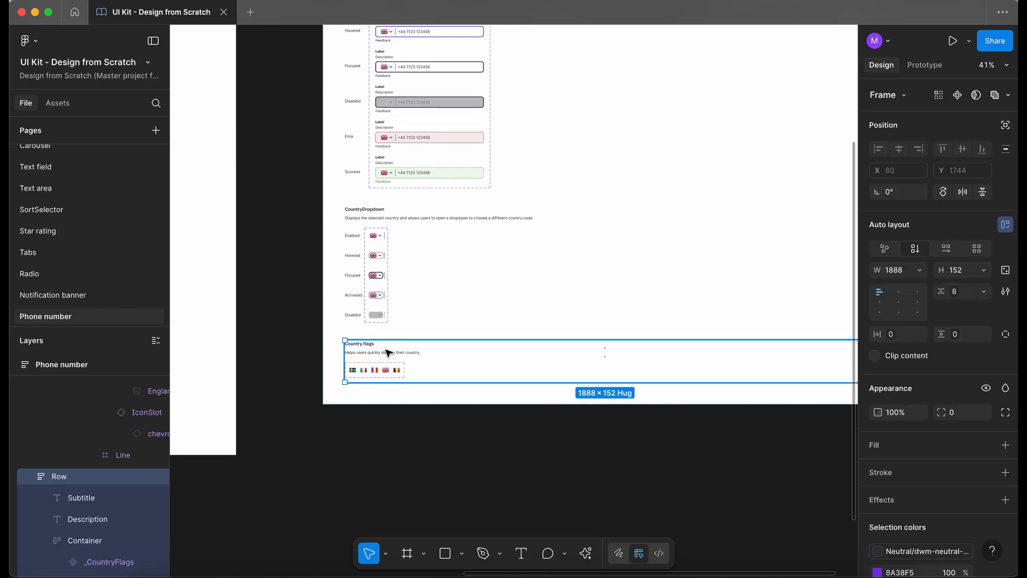
{"action": "key", "text": "super+d"}
{"action": "left_click", "coordinate": [389, 429]}
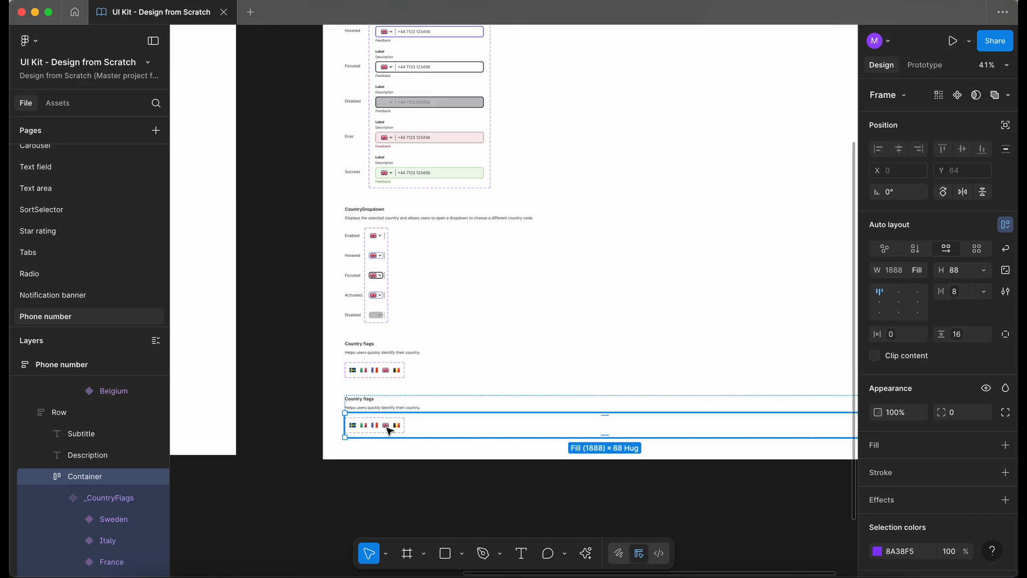
{"action": "left_click", "coordinate": [389, 429]}
{"action": "key", "text": "Delete"}
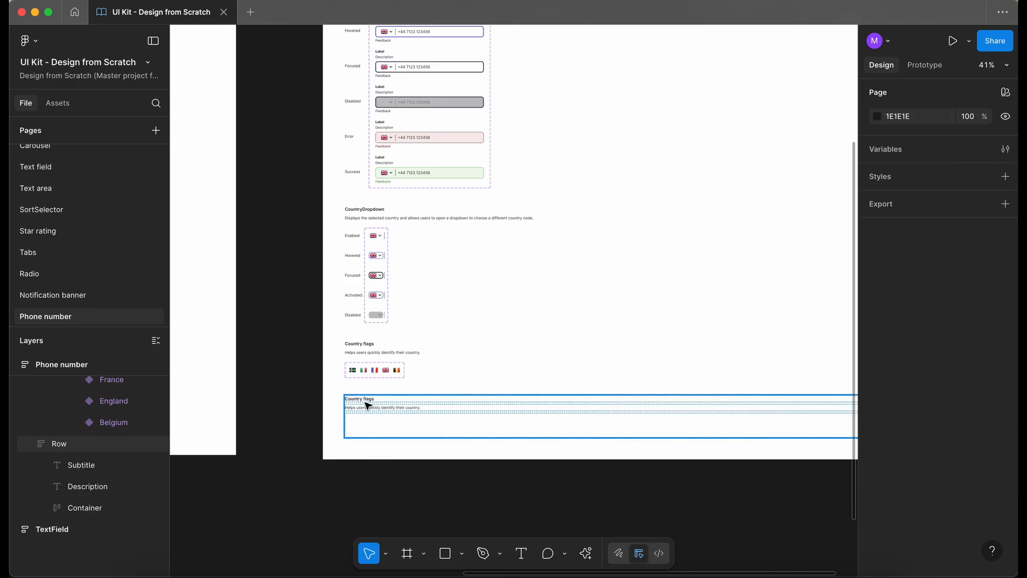
Step: Change the duplicated row's subtitle to Examples and its description to "Pending..."
{"action": "scroll", "coordinate": [367, 404], "scroll_direction": "up", "scroll_amount": 5}
{"action": "double_click", "coordinate": [330, 356]}
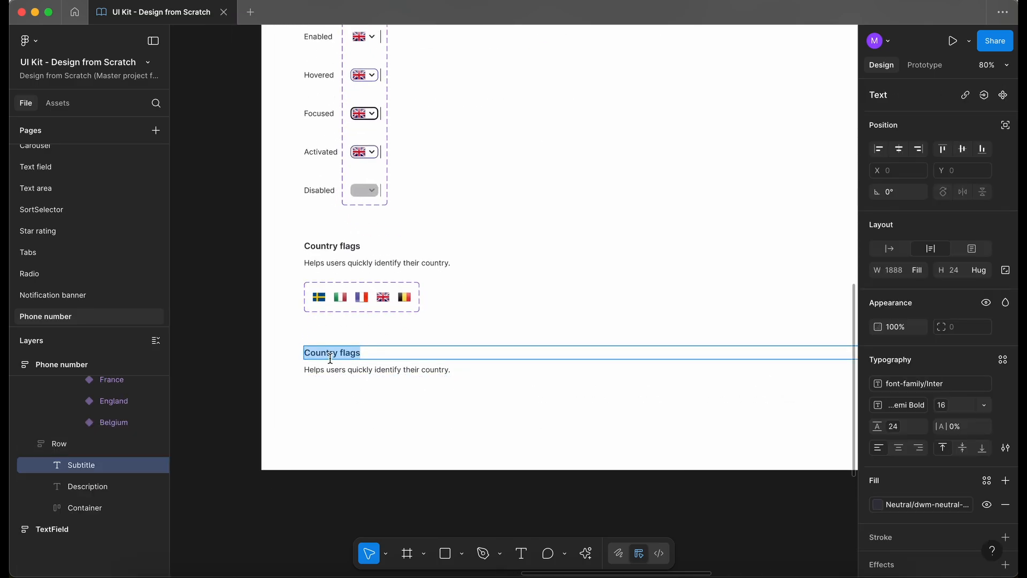
{"action": "type", "text": "Examples"}
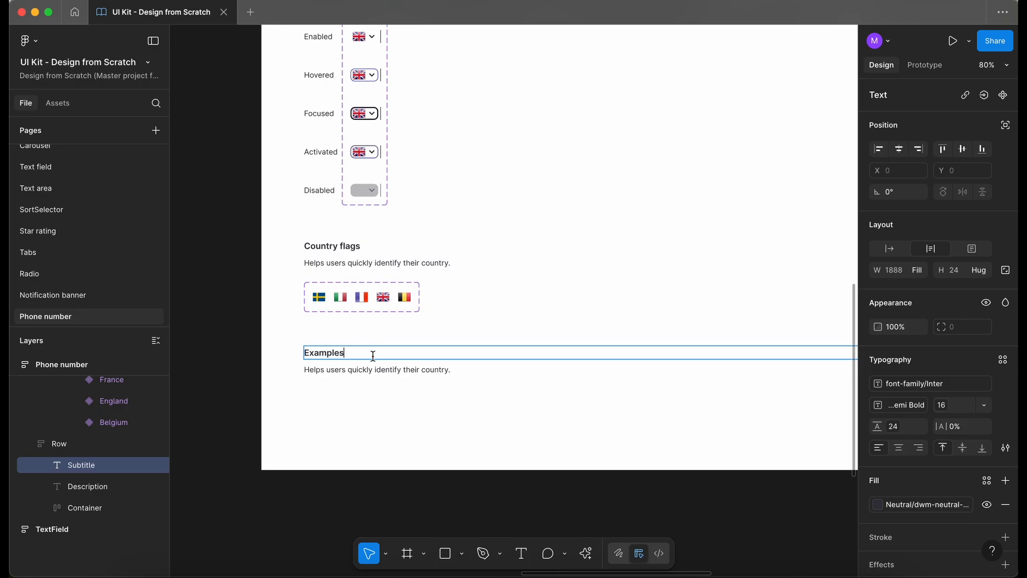
{"action": "key", "text": "Tab"}
{"action": "type", "text": "Pend"}
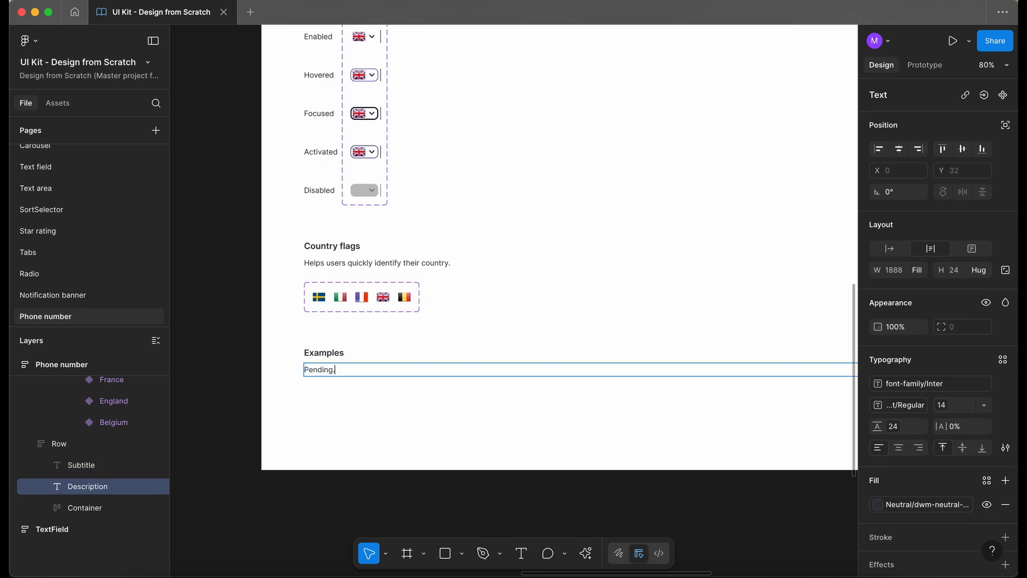
{"action": "left_click", "coordinate": [430, 501]}
{"action": "scroll", "coordinate": [444, 460], "scroll_direction": "down", "scroll_amount": 3}
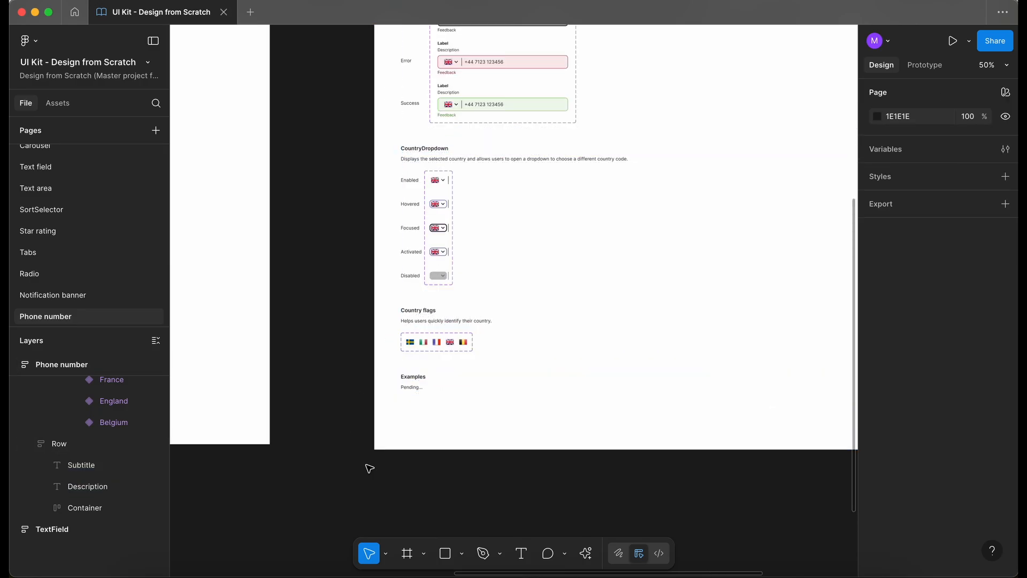
{"action": "scroll", "coordinate": [337, 477], "scroll_direction": "right", "scroll_amount": 2}
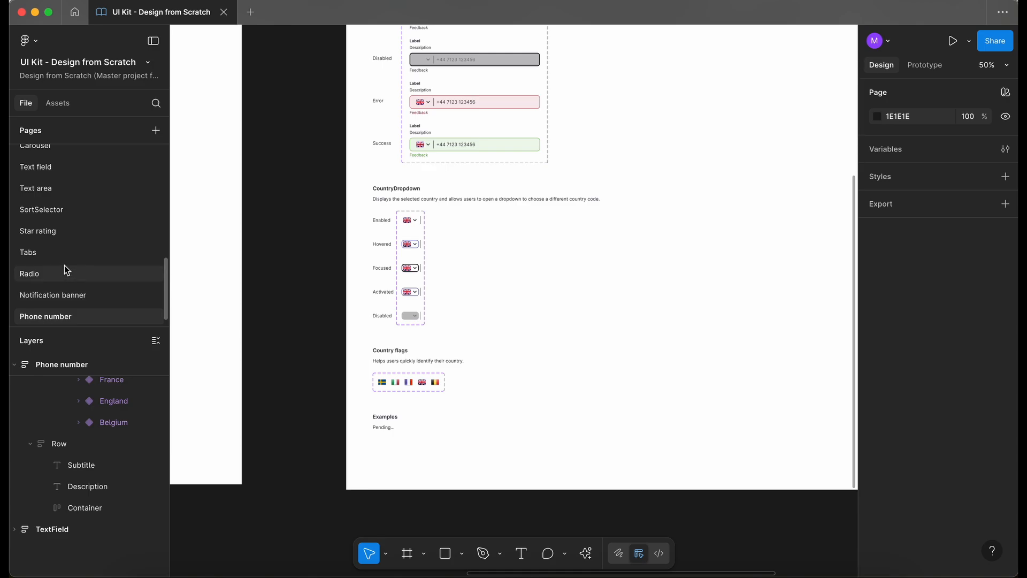
Step: Check the sections on the SortSelector page and add a new page named OptionsList
{"action": "left_click", "coordinate": [69, 210]}
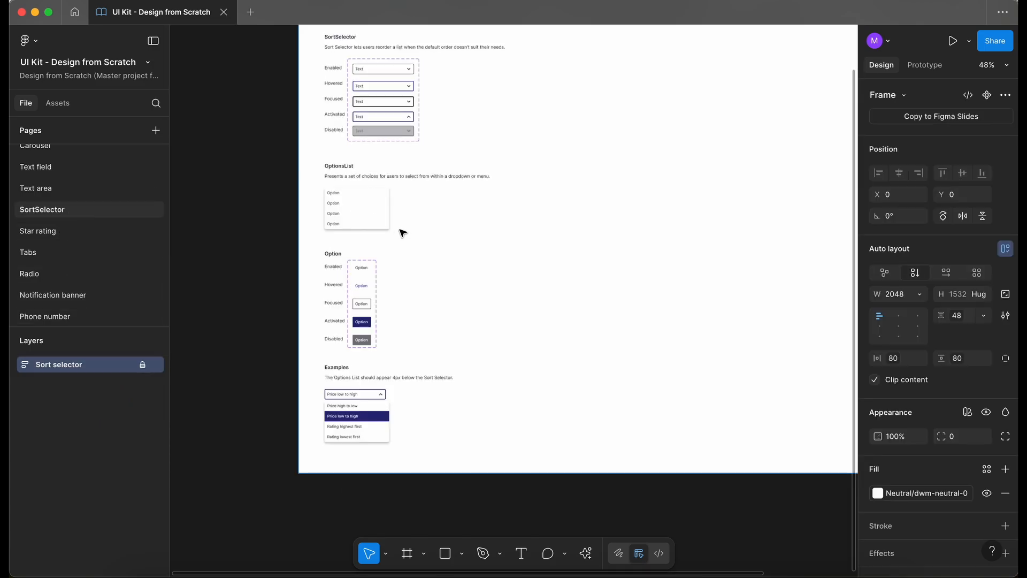
{"action": "scroll", "coordinate": [403, 232], "scroll_direction": "left", "scroll_amount": 2}
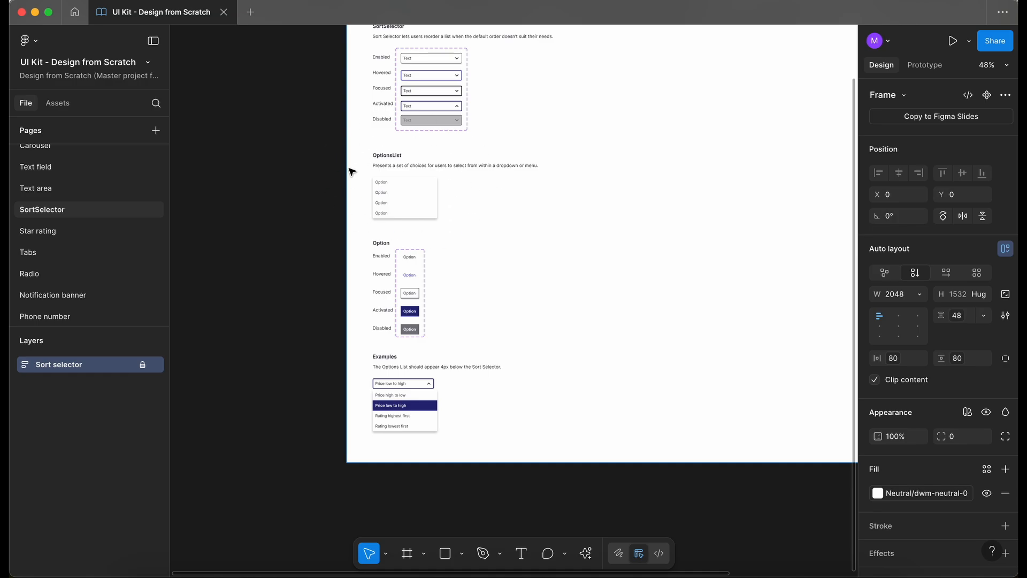
{"action": "key", "text": "shift+1"}
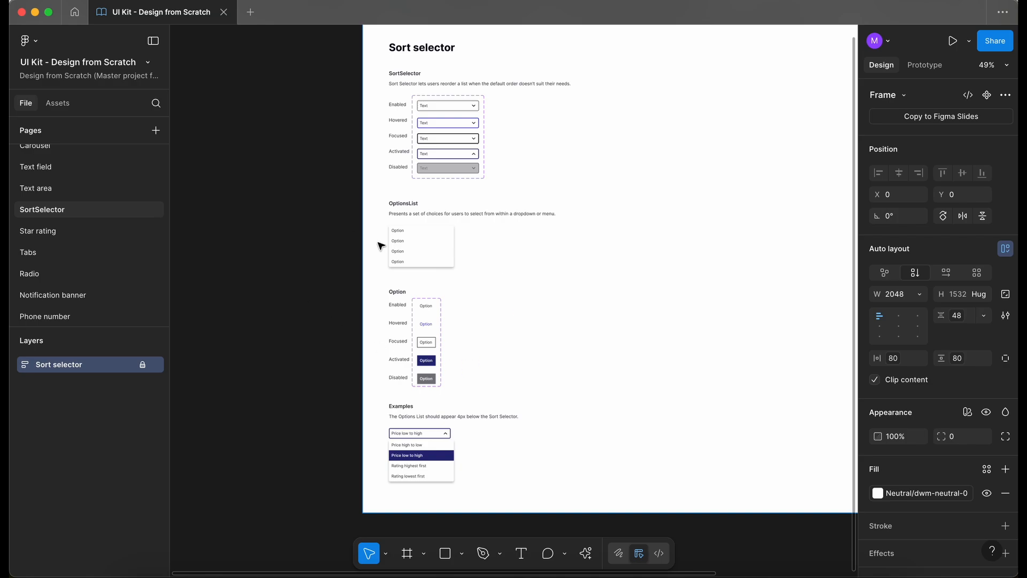
{"action": "scroll", "coordinate": [125, 227], "scroll_direction": "up", "scroll_amount": 5}
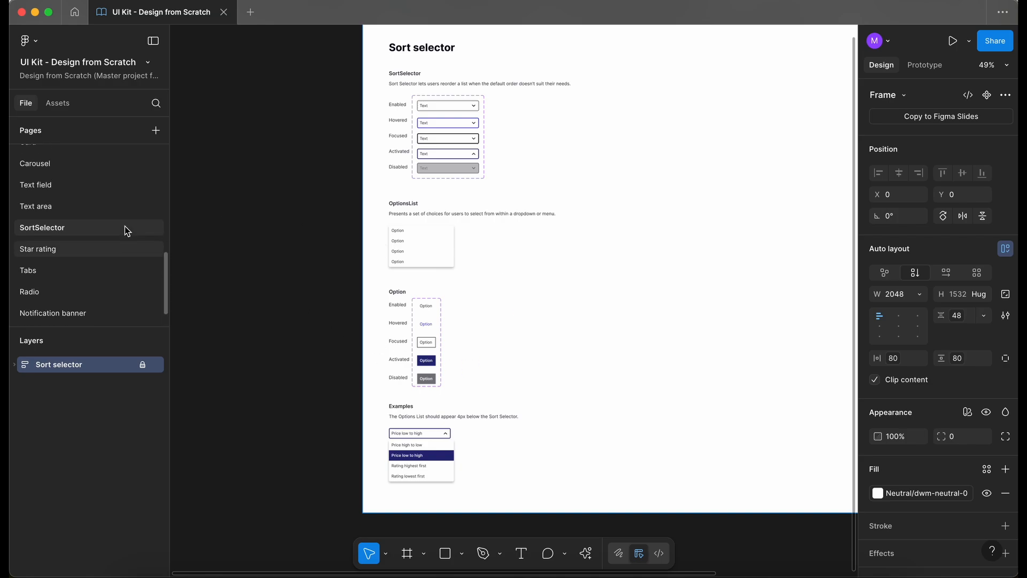
{"action": "scroll", "coordinate": [125, 227], "scroll_direction": "down", "scroll_amount": 4}
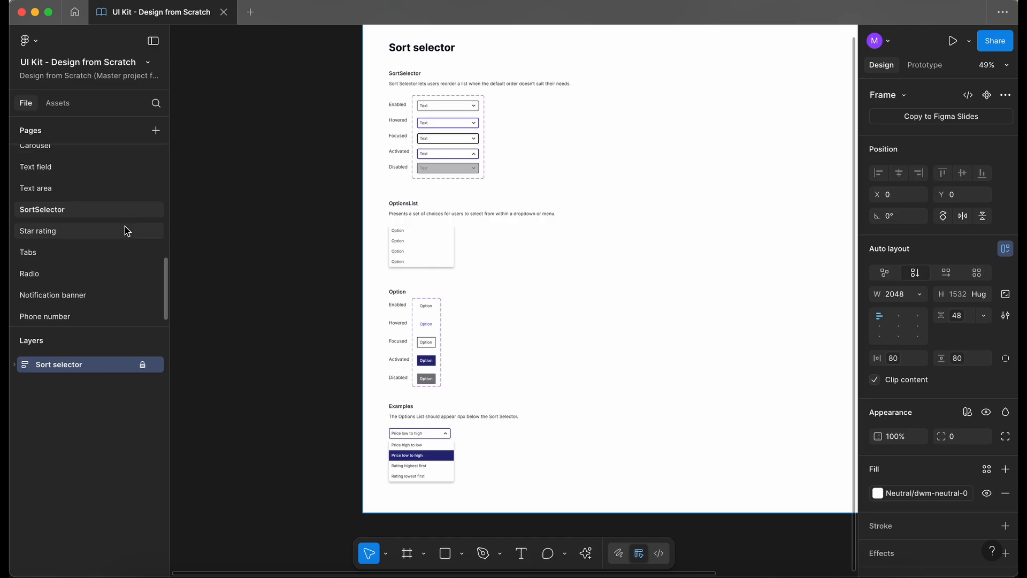
{"action": "left_click", "coordinate": [156, 130]}
{"action": "type", "text": "Optio"}
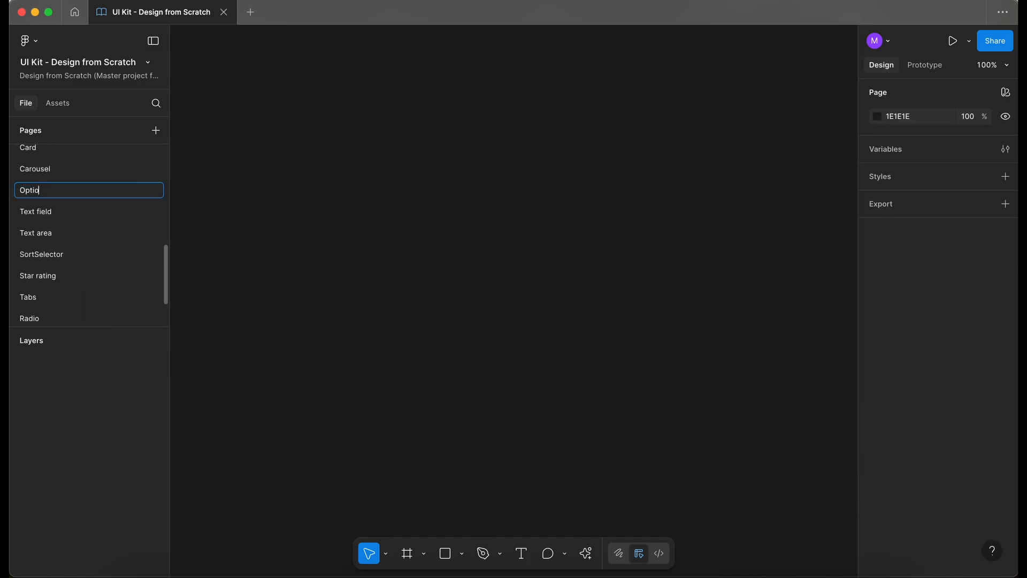
{"action": "type", "text": "nsLists"}
{"action": "key", "text": "BackSpace"}
{"action": "key", "text": "Return"}
Step: Copy the Sort selector frame onto the OptionsList page and select the SortSelector row in the copy
{"action": "left_click", "coordinate": [84, 256]}
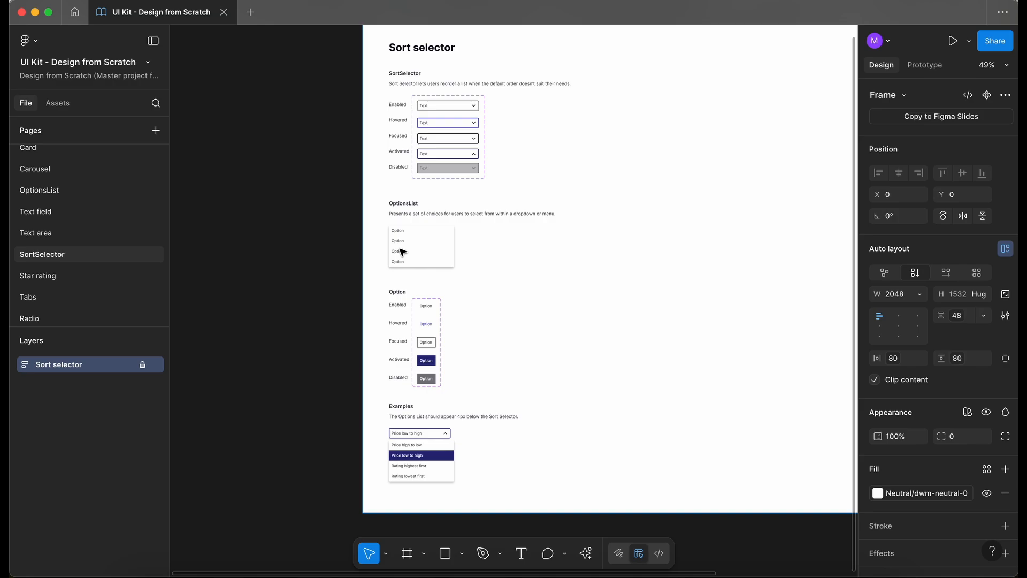
{"action": "scroll", "coordinate": [402, 252], "scroll_direction": "down", "scroll_amount": 3}
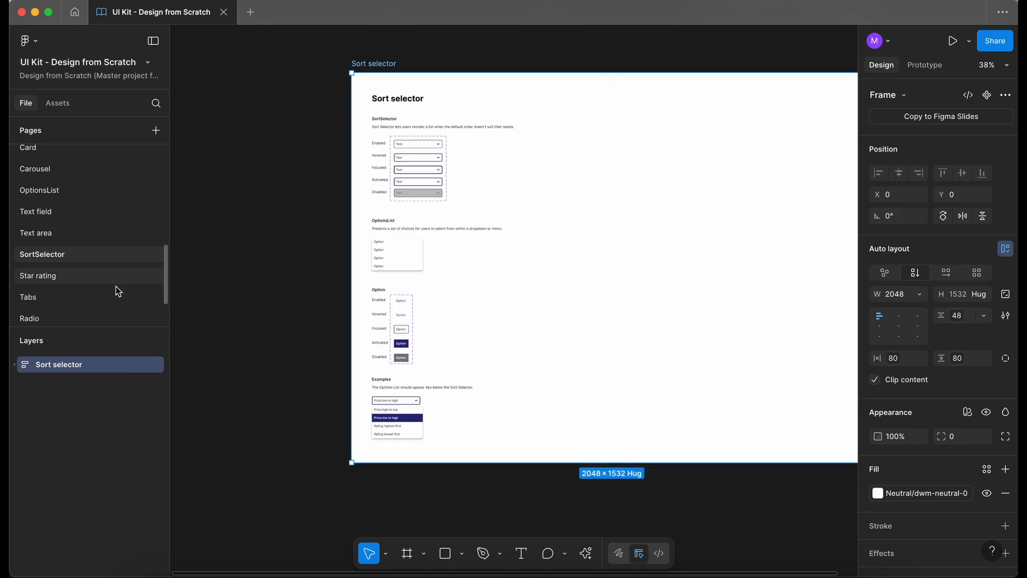
{"action": "left_click", "coordinate": [67, 191]}
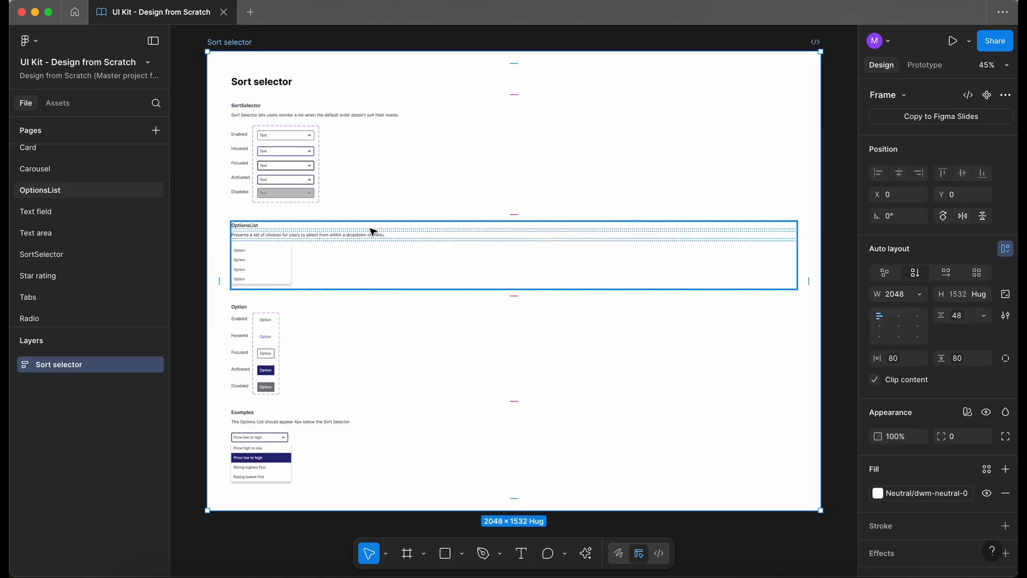
{"action": "scroll", "coordinate": [371, 232], "scroll_direction": "up", "scroll_amount": 3}
{"action": "left_click", "coordinate": [342, 110]}
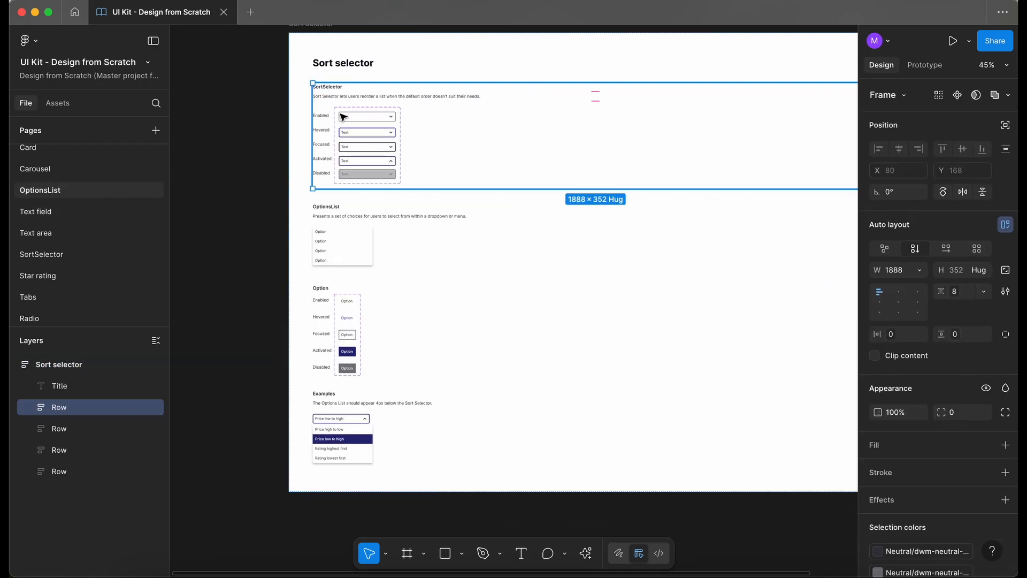
{"action": "scroll", "coordinate": [343, 110], "scroll_direction": "up", "scroll_amount": 1}
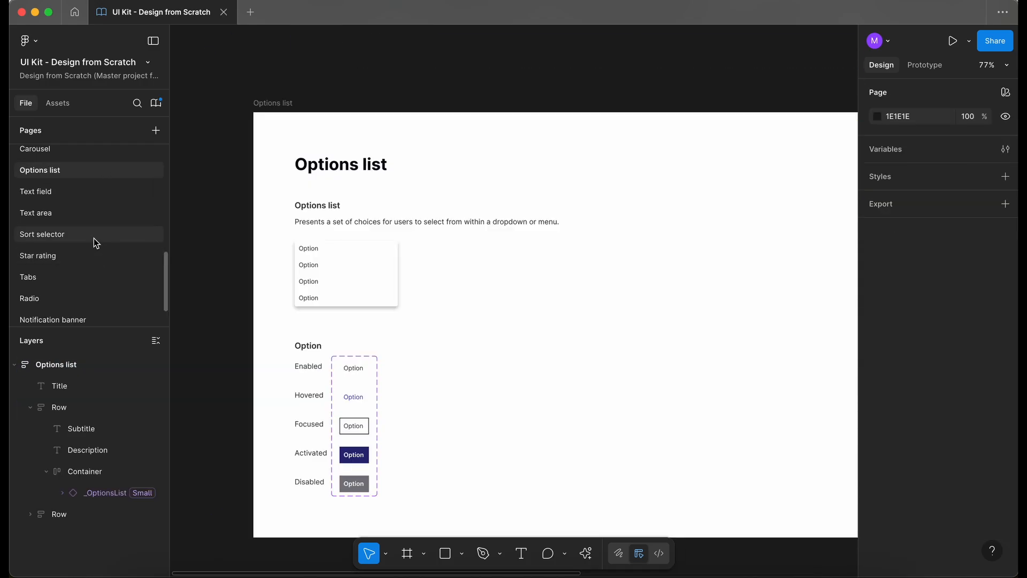
Step: Move the main _OptionsList component from the Sort selector page to the Options list page
{"action": "left_click", "coordinate": [94, 237]}
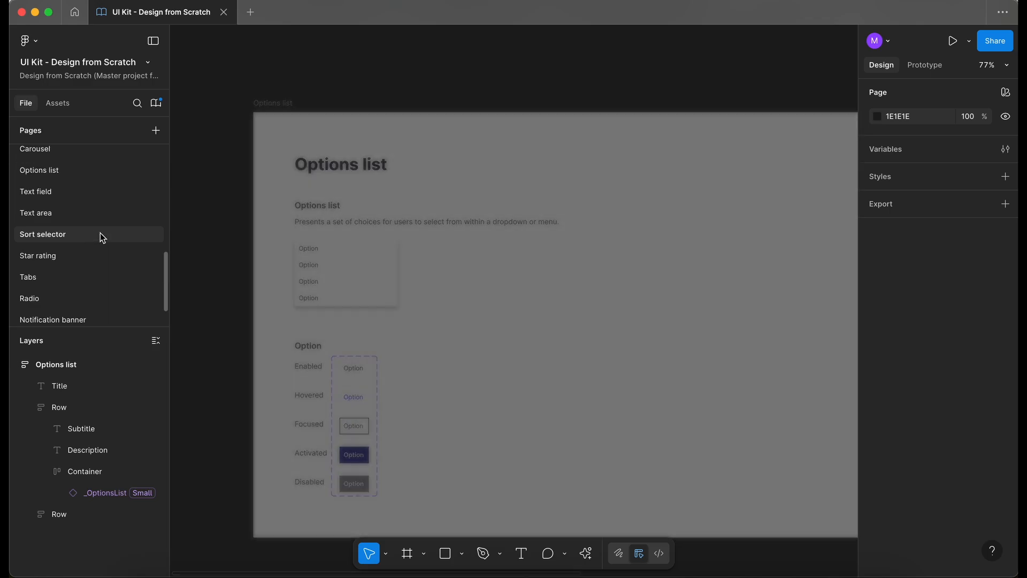
{"action": "left_click", "coordinate": [400, 261]}
{"action": "double_click", "coordinate": [400, 262]}
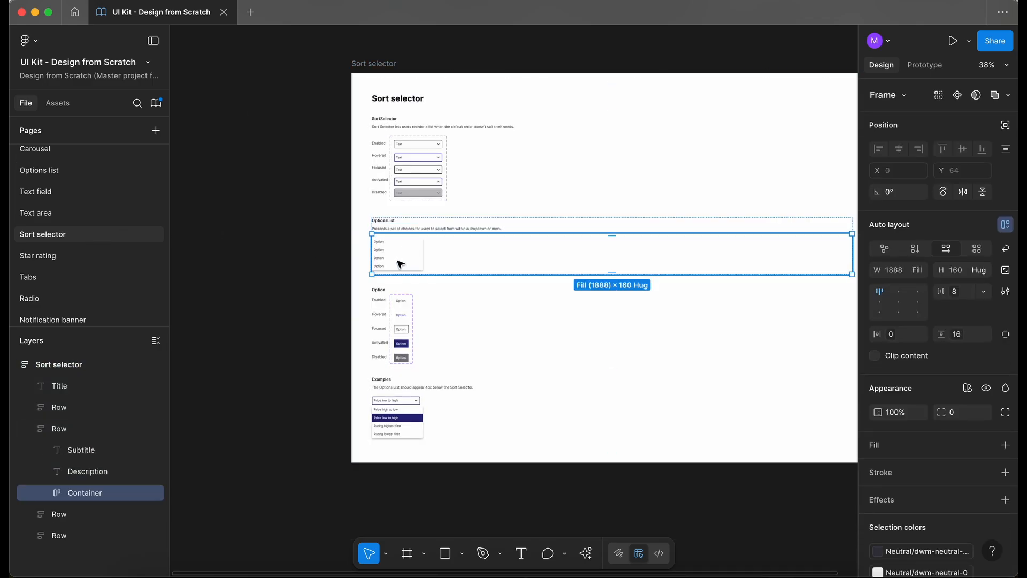
{"action": "double_click", "coordinate": [400, 263]}
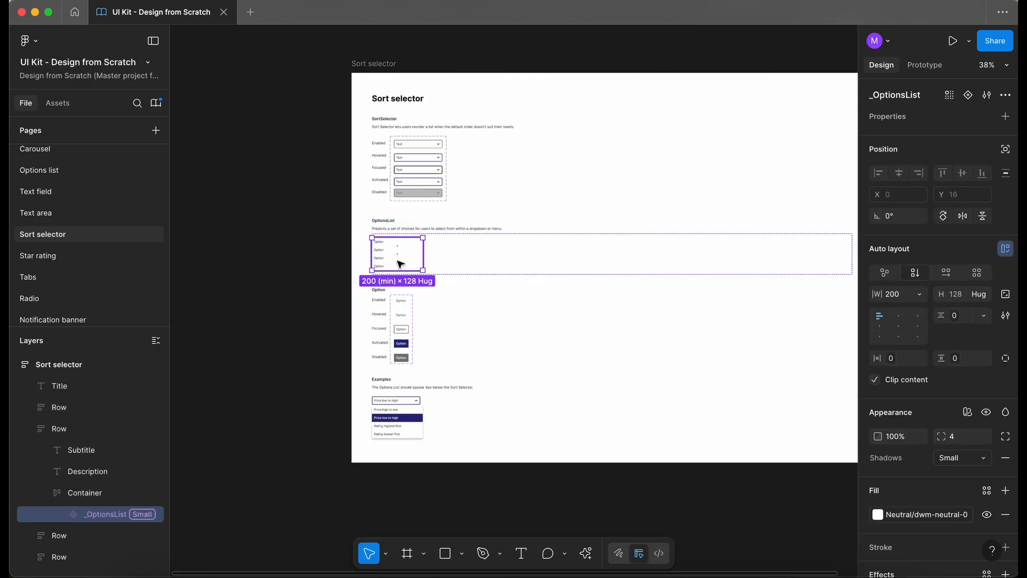
{"action": "right_click", "coordinate": [400, 263]}
{"action": "mouse_move", "coordinate": [514, 206]}
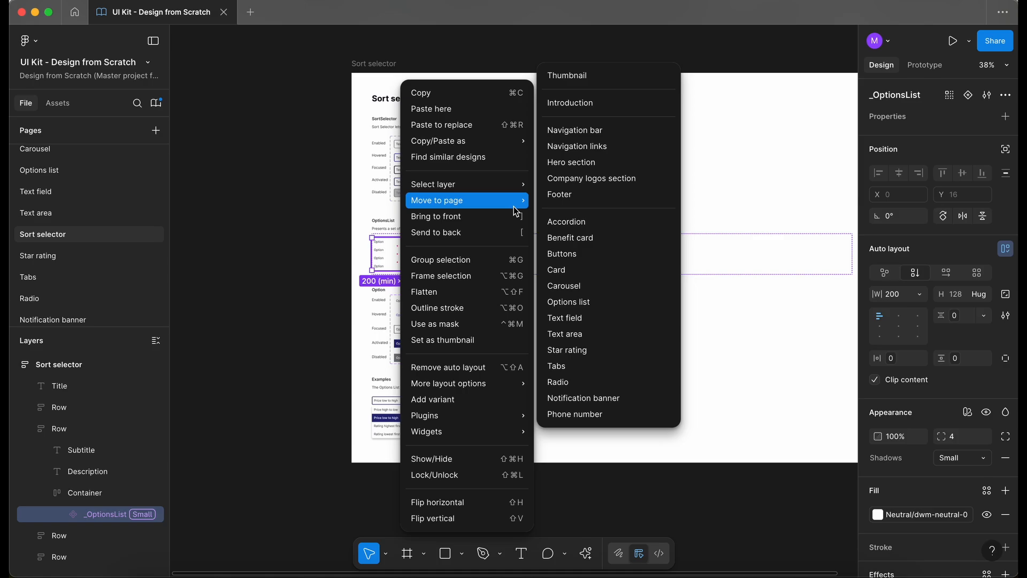
{"action": "left_click", "coordinate": [612, 301]}
Step: Move the _Option component set from the Sort selector page to the Options list page
{"action": "left_click", "coordinate": [401, 323]}
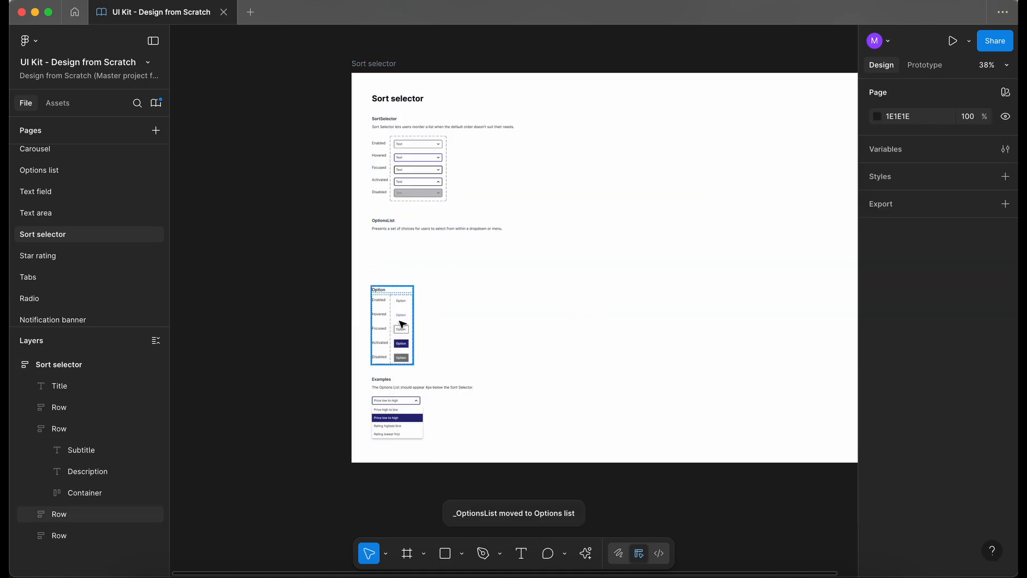
{"action": "right_click", "coordinate": [402, 324]}
{"action": "mouse_move", "coordinate": [497, 199]}
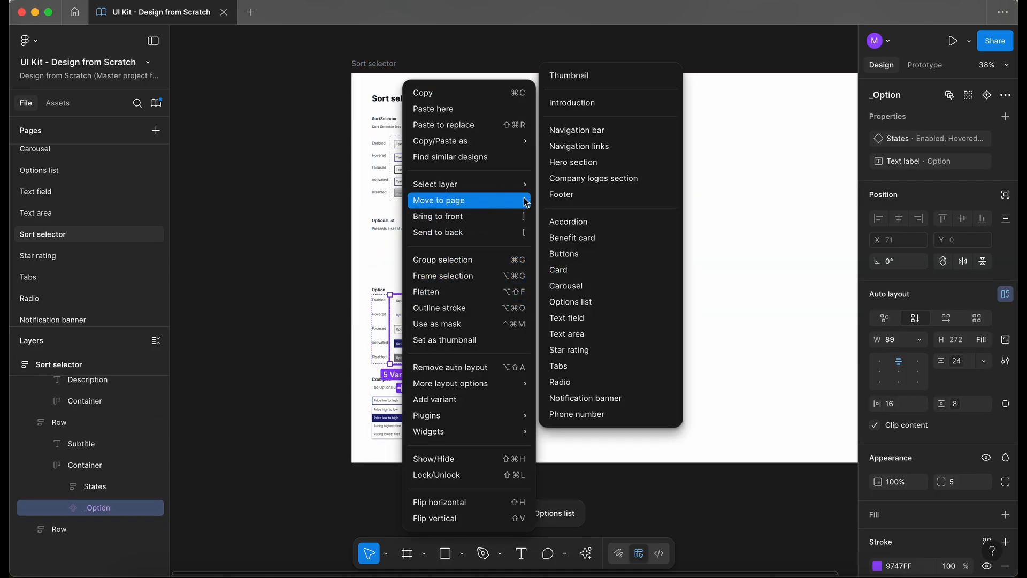
{"action": "left_click", "coordinate": [596, 302]}
Step: Delete the emptied OptionsList and Option rows from the Sort selector frame
{"action": "left_click", "coordinate": [415, 234]}
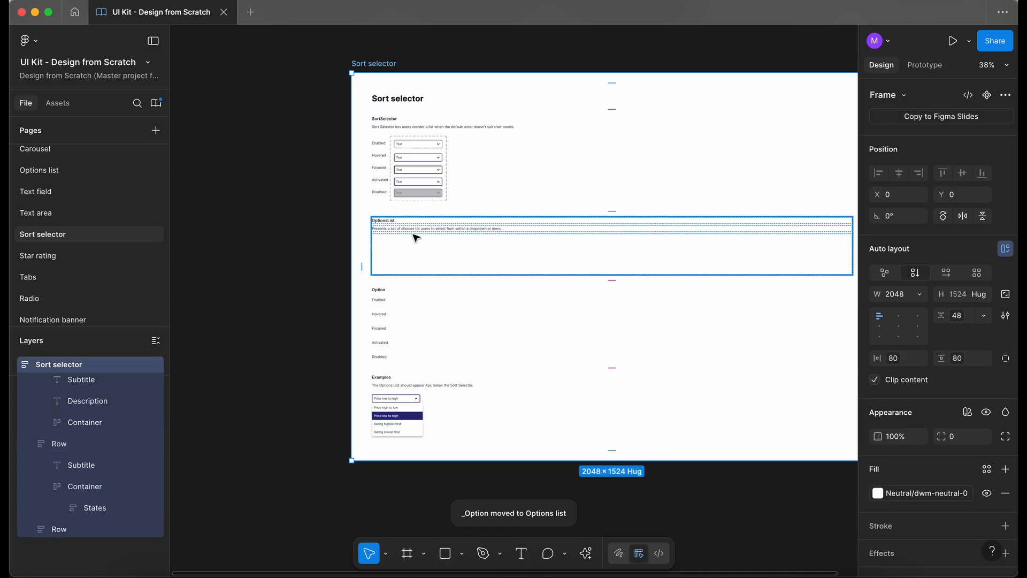
{"action": "key", "text": "Delete"}
{"action": "left_click", "coordinate": [383, 230]}
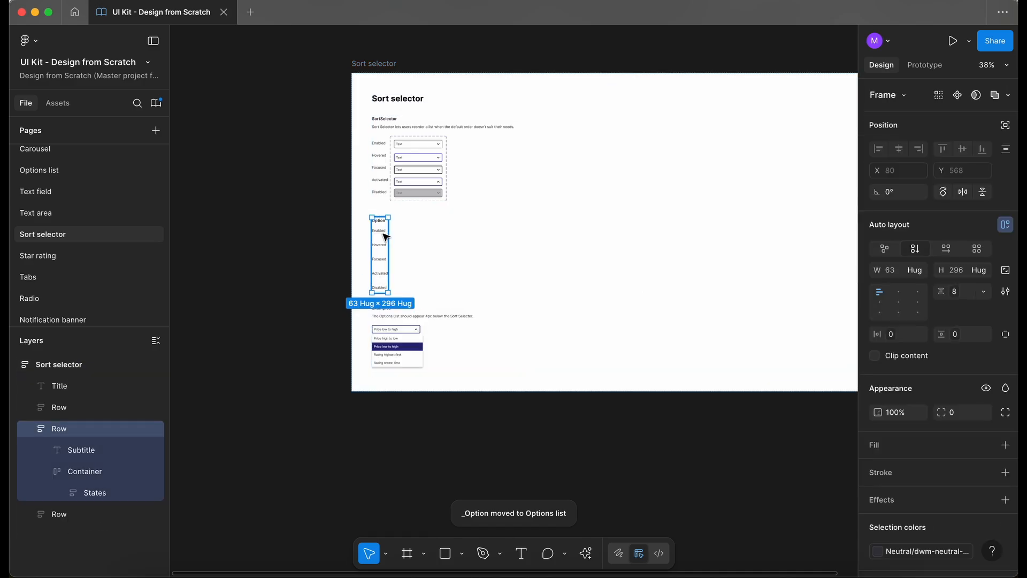
{"action": "key", "text": "Delete"}
{"action": "scroll", "coordinate": [317, 282], "scroll_direction": "up", "scroll_amount": 3}
{"action": "left_click", "coordinate": [305, 284]}
{"action": "scroll", "coordinate": [305, 284], "scroll_direction": "down", "scroll_amount": 4}
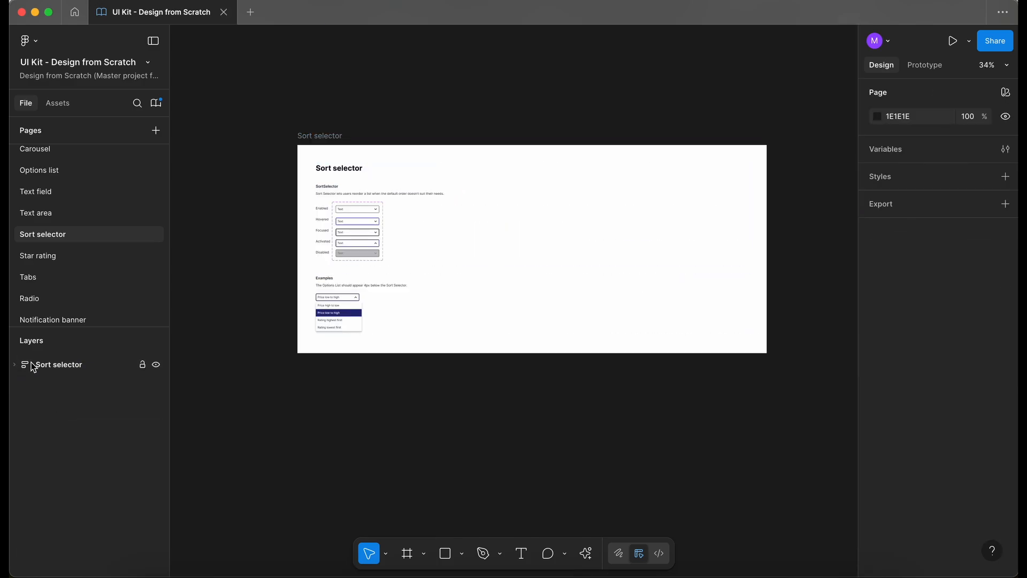
Step: On the Options list page, move the main _OptionsList component out of the frame onto the empty canvas below it
{"action": "left_click", "coordinate": [53, 170]}
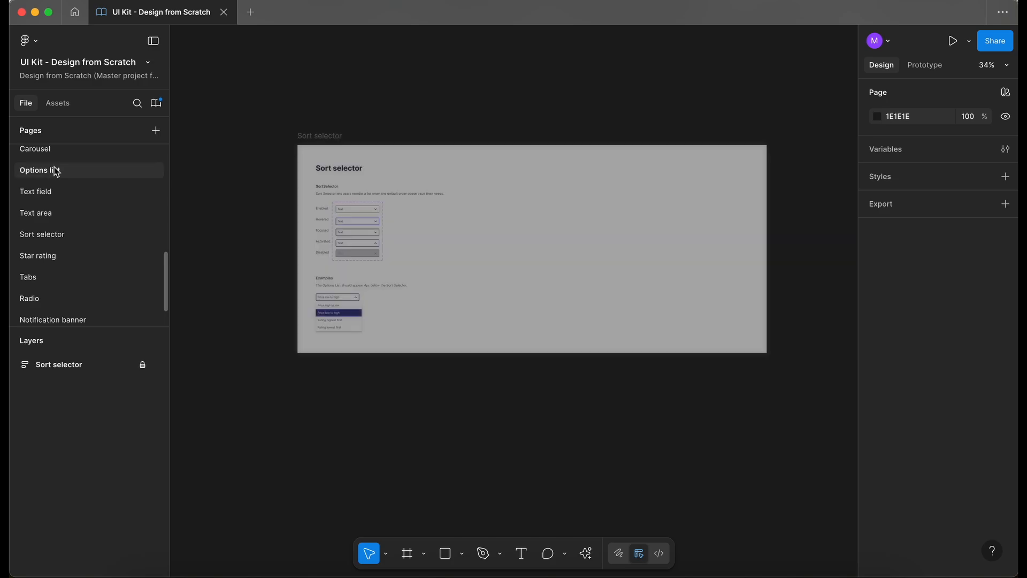
{"action": "scroll", "coordinate": [294, 252], "scroll_direction": "up", "scroll_amount": 3}
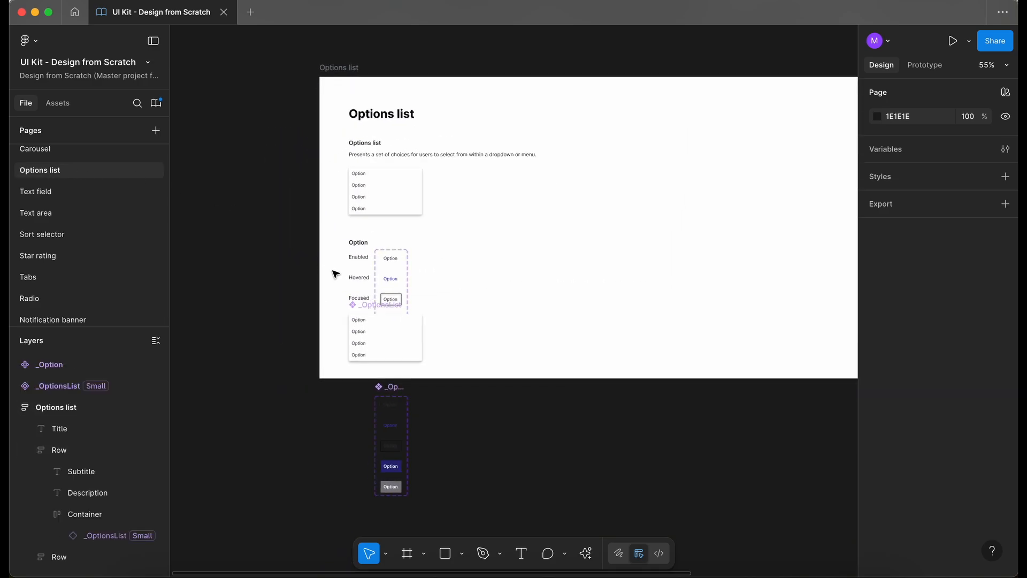
{"action": "left_click_drag", "start_coordinate": [372, 307], "coordinate": [300, 411]}
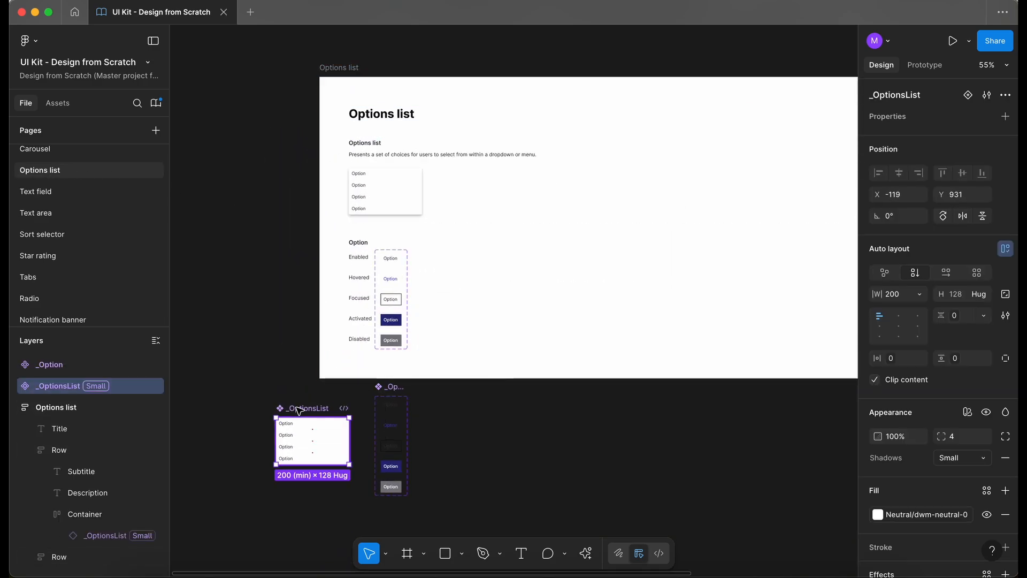
Step: Replace the copied _Option set in the Option row with the main _Option component set and park _OptionsList beside the frame
{"action": "left_click", "coordinate": [402, 303]}
{"action": "left_click", "coordinate": [402, 303]}
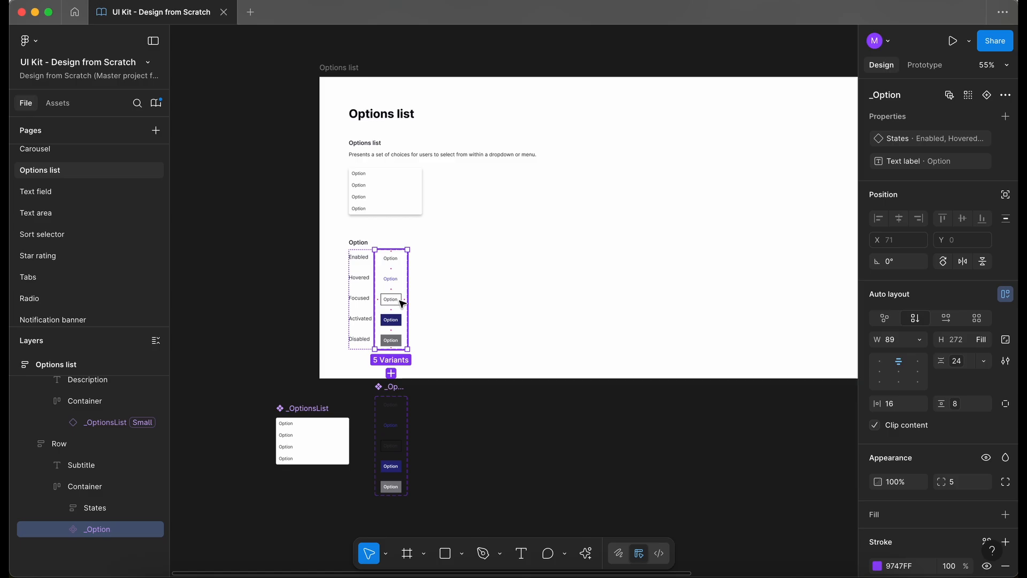
{"action": "left_click_drag", "start_coordinate": [402, 303], "coordinate": [385, 357]}
{"action": "left_click_drag", "start_coordinate": [295, 428], "coordinate": [277, 253]}
{"action": "key", "text": "ctrl+z"}
Step: Replace the _OptionsList instance in the Options list row with the main _OptionsList component
{"action": "left_click", "coordinate": [399, 195]}
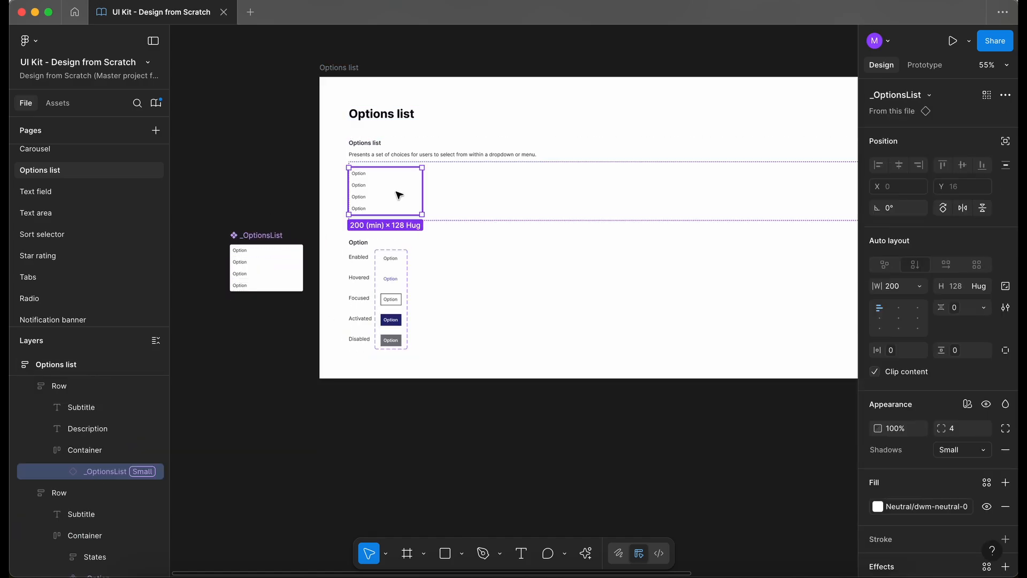
{"action": "key", "text": "Delete"}
{"action": "left_click_drag", "start_coordinate": [271, 236], "coordinate": [415, 194]}
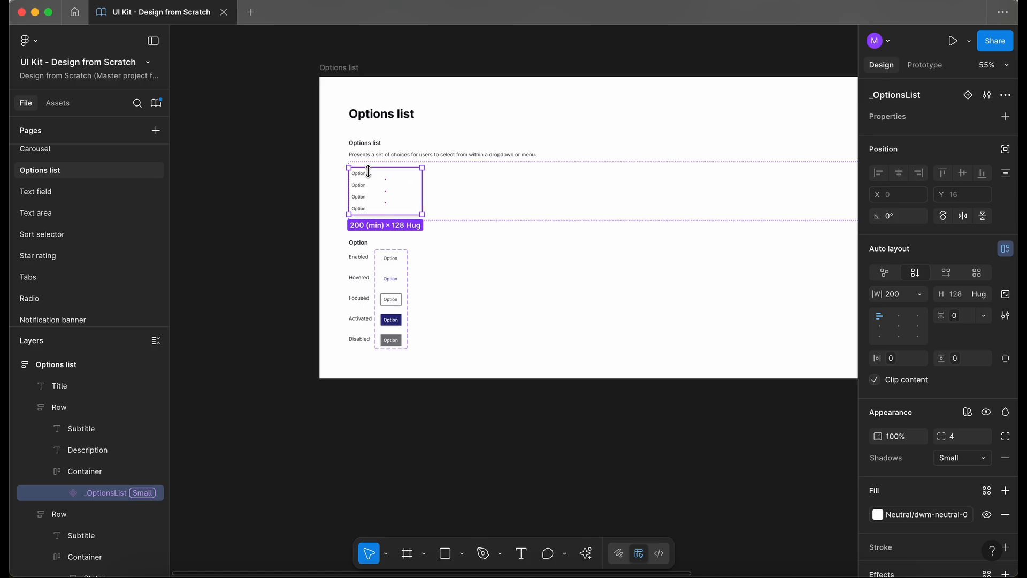
{"action": "scroll", "coordinate": [378, 176], "scroll_direction": "up", "scroll_amount": 5}
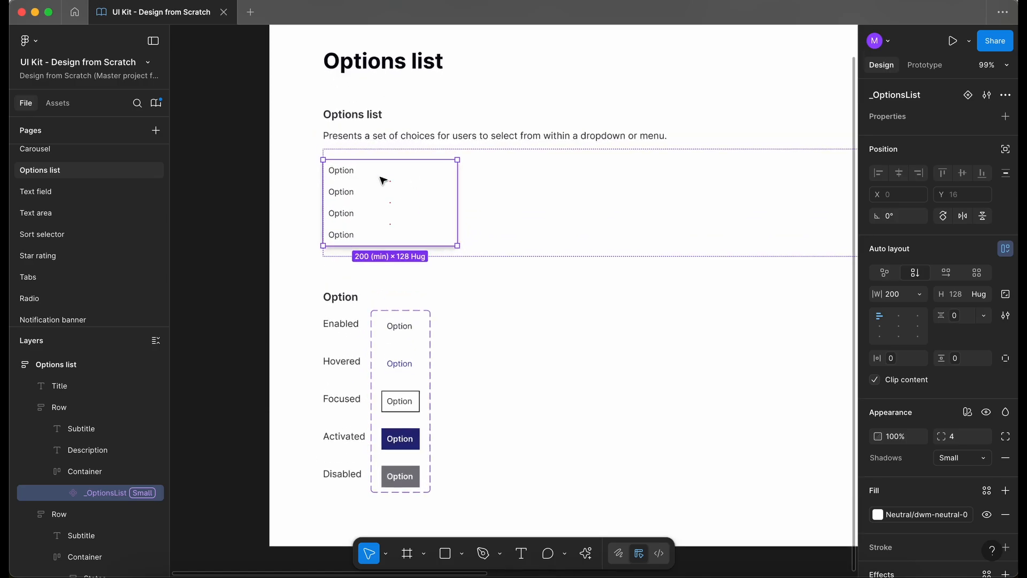
Step: Rename the main _OptionsList component as OptionsList
{"action": "left_click", "coordinate": [883, 97]}
{"action": "left_click", "coordinate": [873, 97]}
{"action": "key", "text": "BackSpace"}
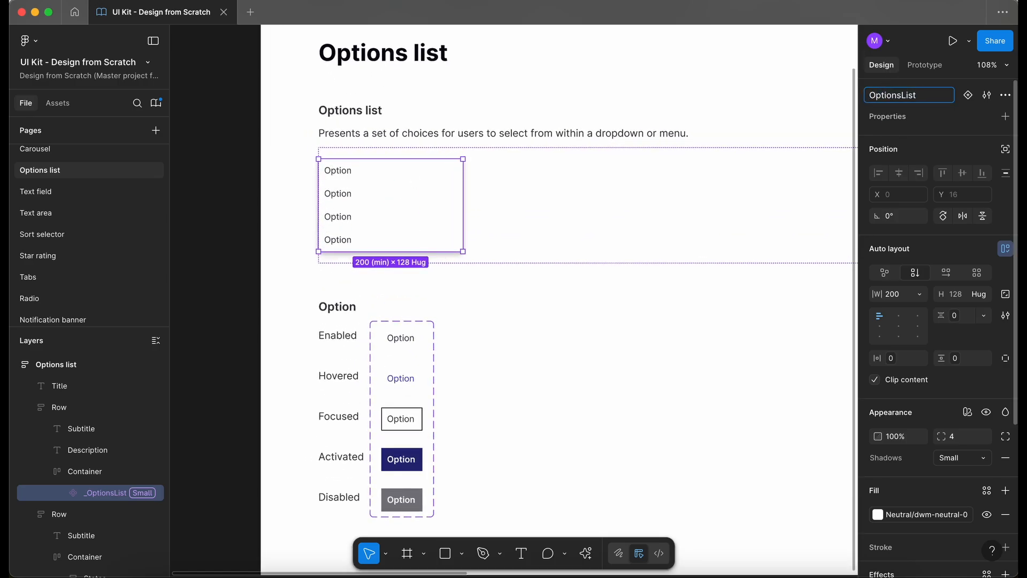
{"action": "left_click", "coordinate": [251, 208]}
{"action": "key", "text": "shift+1"}
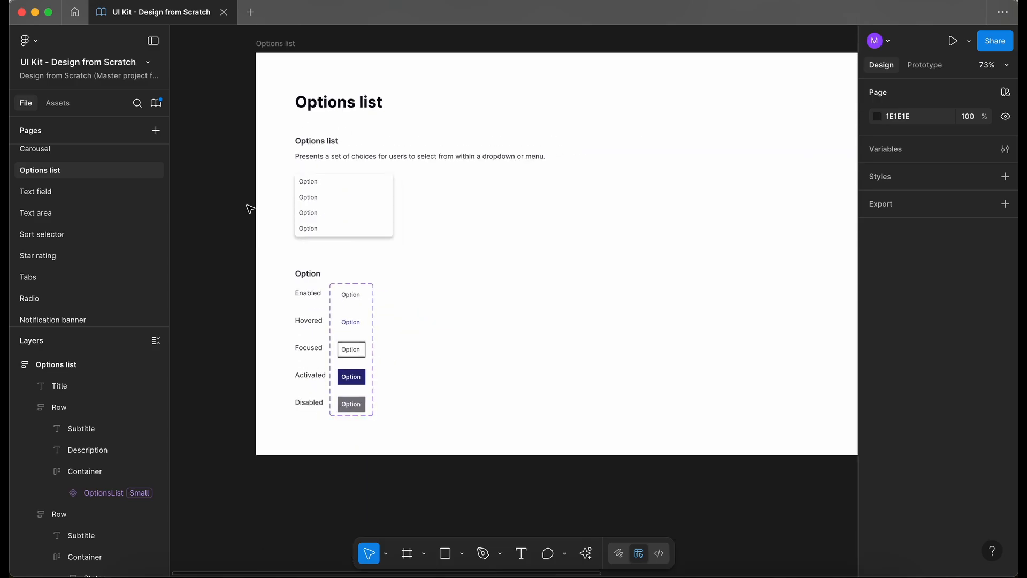
Step: Collapse the Options list frame's layers and lock the frame
{"action": "left_click", "coordinate": [401, 258]}
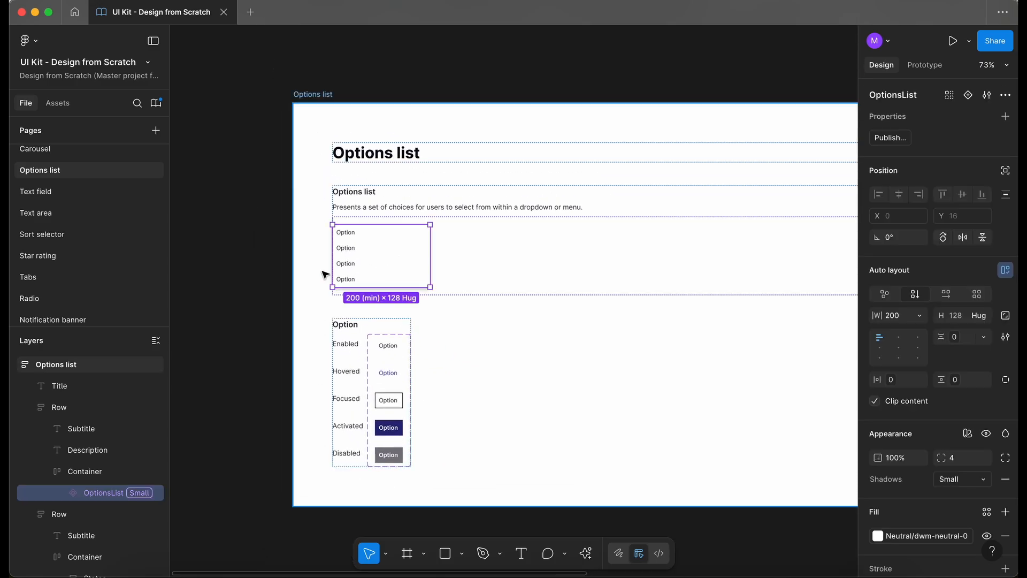
{"action": "left_click", "coordinate": [282, 279]}
{"action": "scroll", "coordinate": [282, 279], "scroll_direction": "down", "scroll_amount": 2}
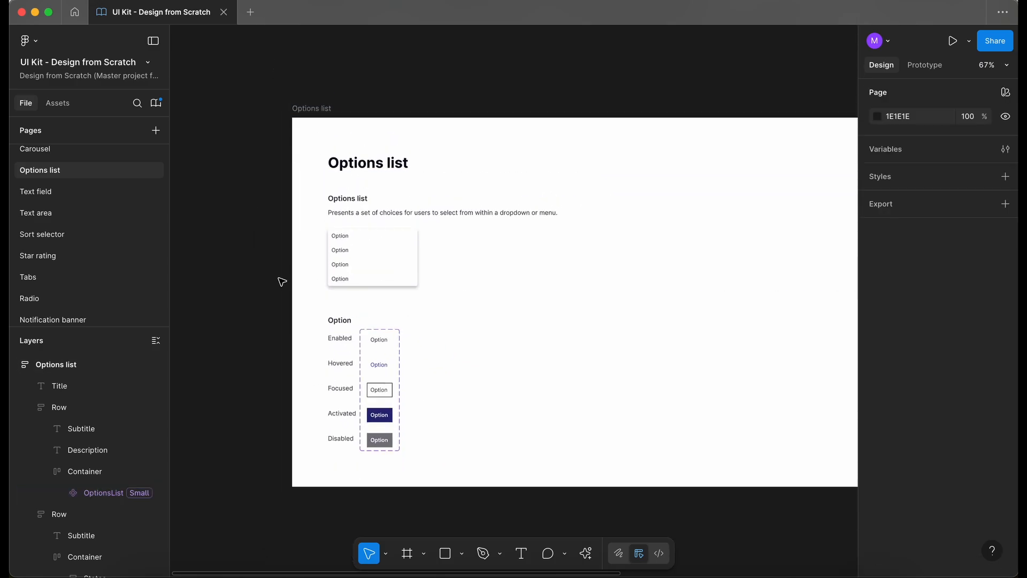
{"action": "left_click", "coordinate": [15, 364]}
{"action": "left_click", "coordinate": [142, 365]}
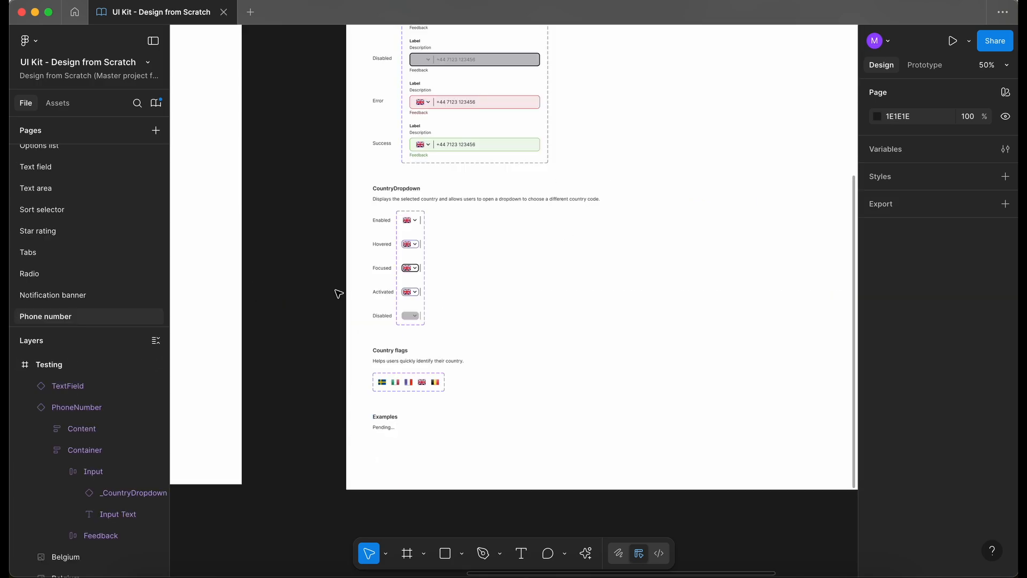
Step: Search the assets for "option" and insert an OptionsList instance under Examples on the Phone number page
{"action": "scroll", "coordinate": [415, 350], "scroll_direction": "down", "scroll_amount": 5}
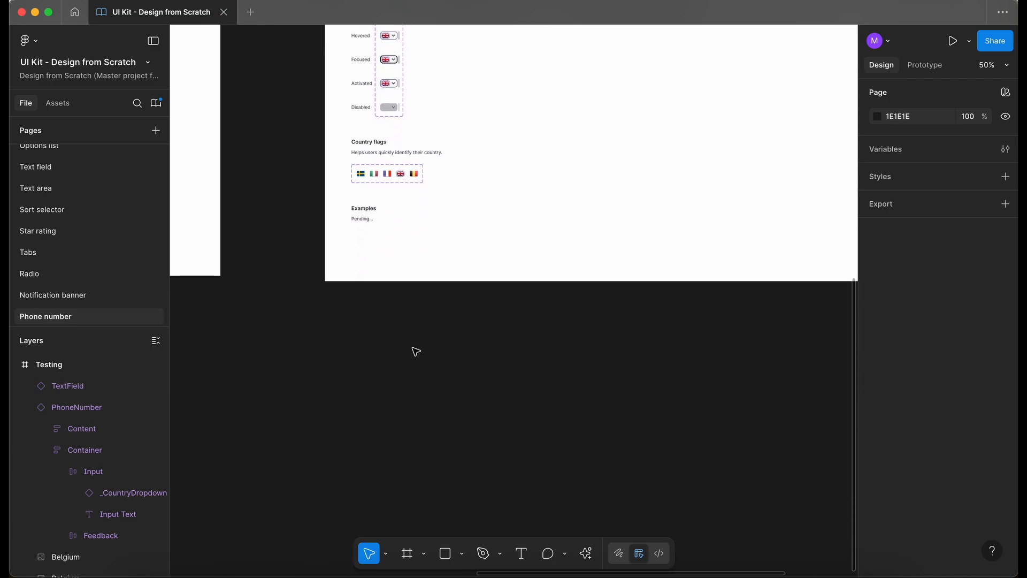
{"action": "left_click", "coordinate": [60, 104]}
{"action": "type", "text": "option"}
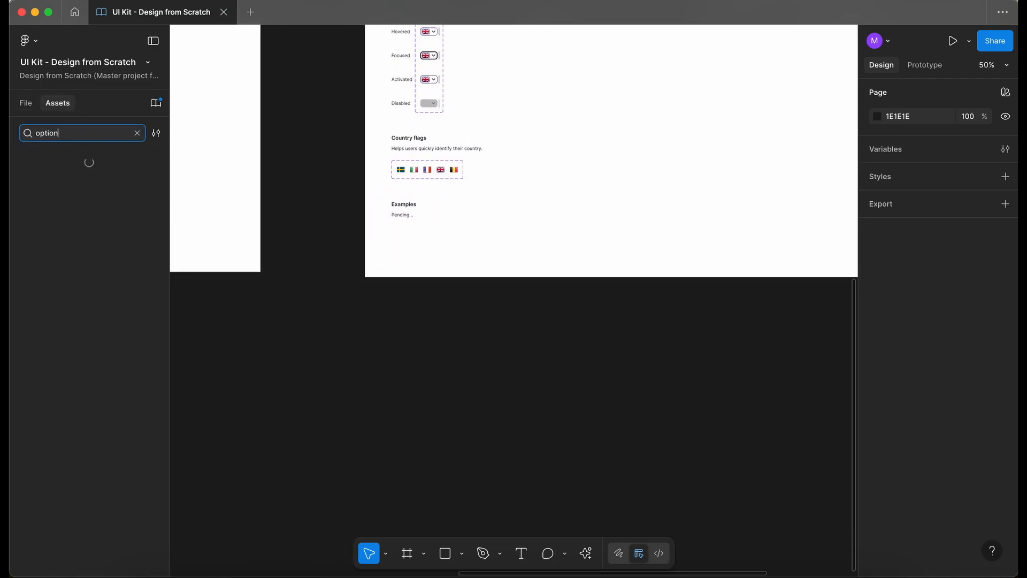
{"action": "left_click_drag", "start_coordinate": [119, 178], "coordinate": [459, 245]}
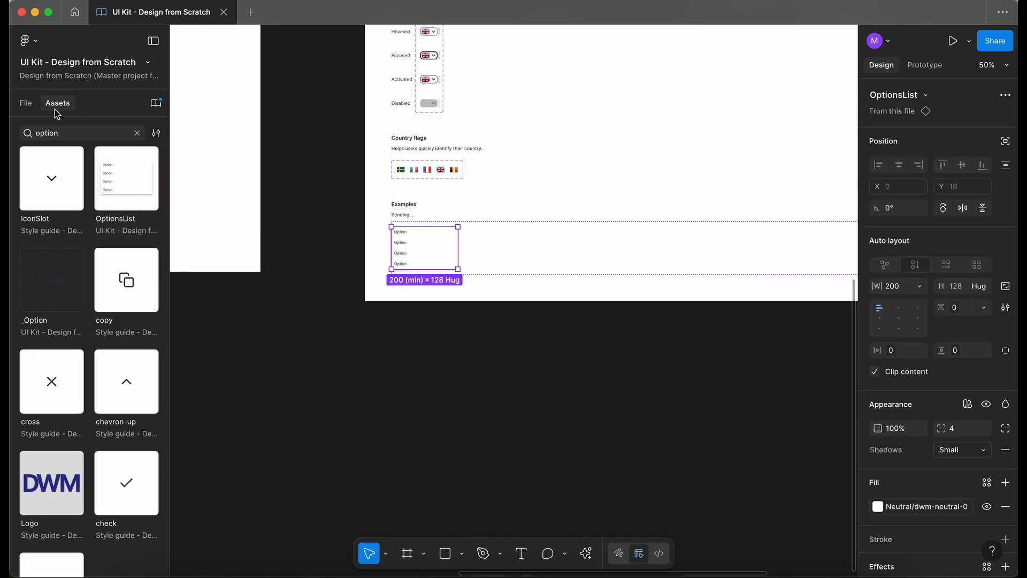
Step: Put an Enabled PhoneNumber instance into the Examples row in place of the OptionsList instance
{"action": "left_click", "coordinate": [33, 101]}
{"action": "scroll", "coordinate": [325, 213], "scroll_direction": "up", "scroll_amount": 5}
{"action": "scroll", "coordinate": [350, 245], "scroll_direction": "up", "scroll_amount": 6}
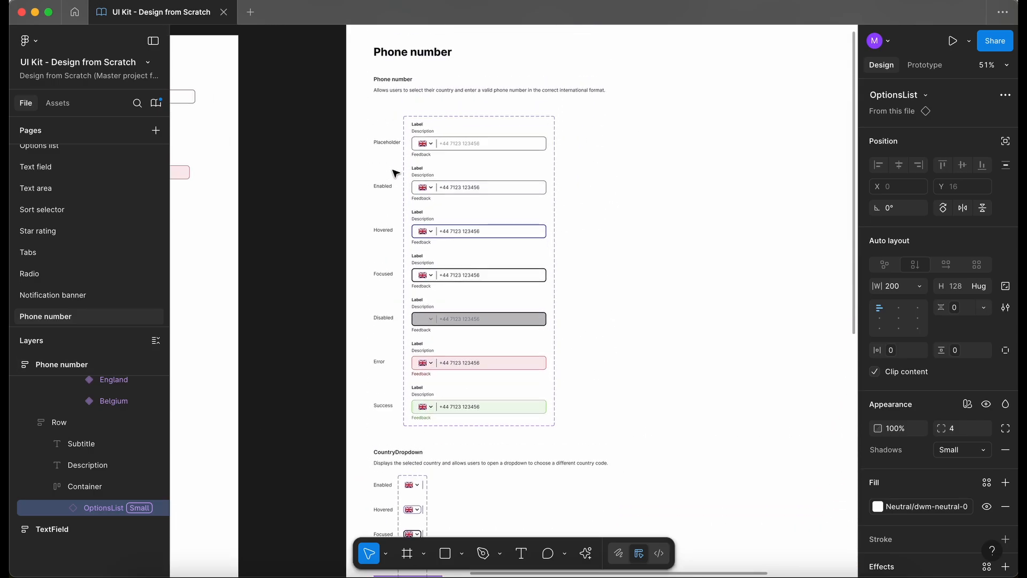
{"action": "scroll", "coordinate": [440, 231], "scroll_direction": "up", "scroll_amount": 5}
{"action": "left_click", "coordinate": [490, 152]}
{"action": "left_click", "coordinate": [490, 152]}
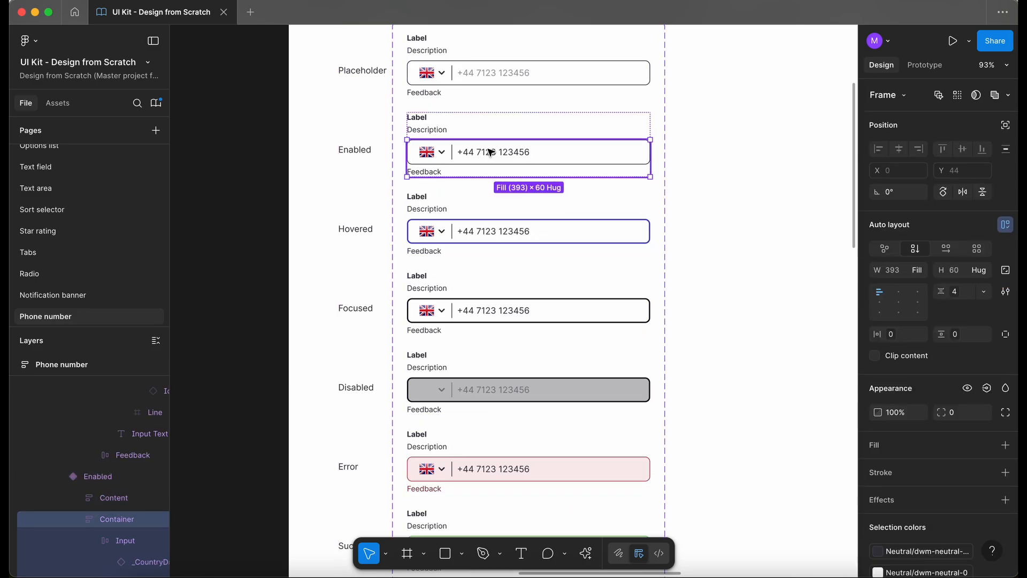
{"action": "scroll", "coordinate": [508, 129], "scroll_direction": "down", "scroll_amount": 3}
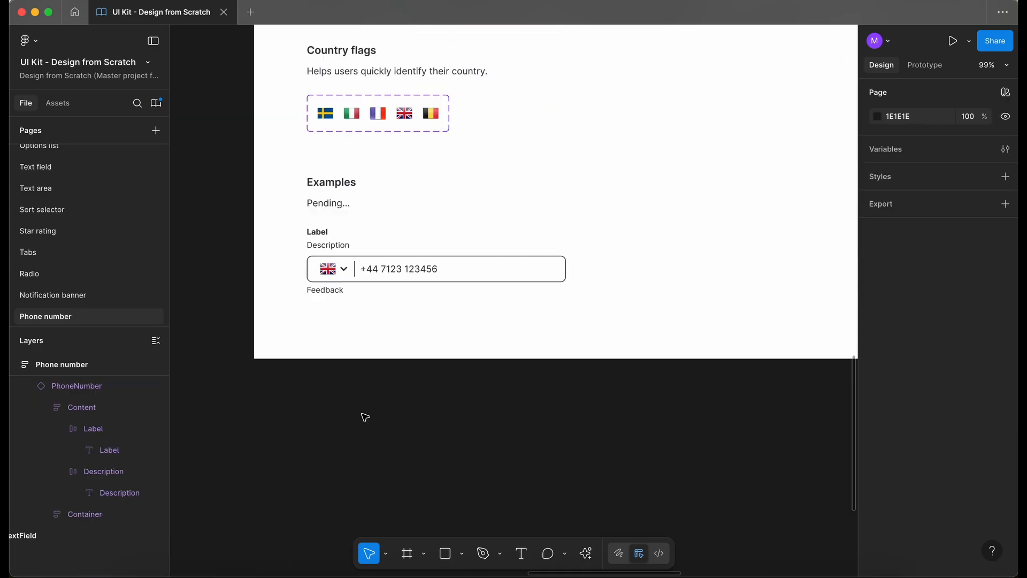
Step: Paste the OptionsList instance, place it directly below the example phone number input and collapse its layers
{"action": "key", "text": "ctrl+v"}
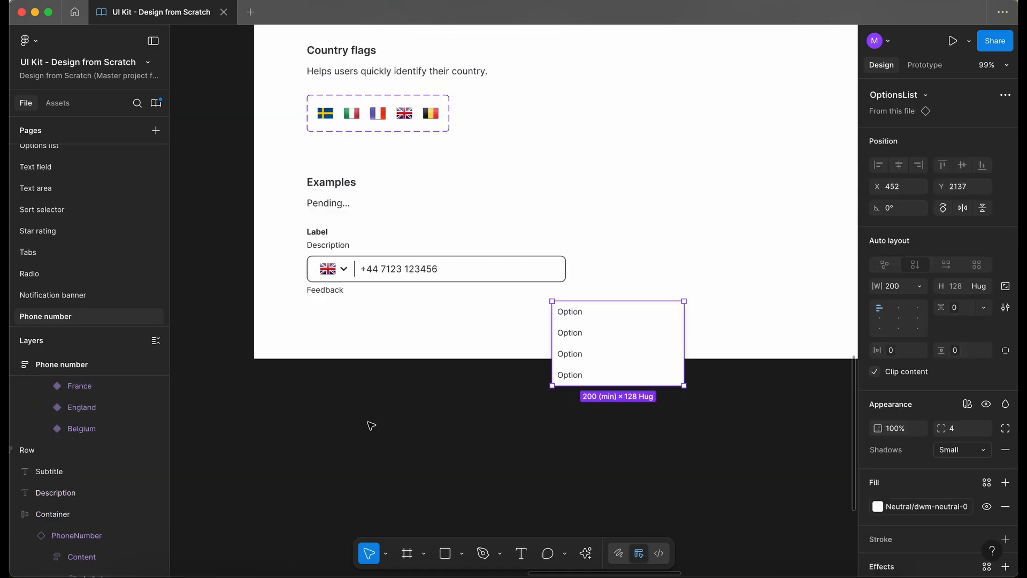
{"action": "left_click_drag", "start_coordinate": [601, 346], "coordinate": [407, 334]}
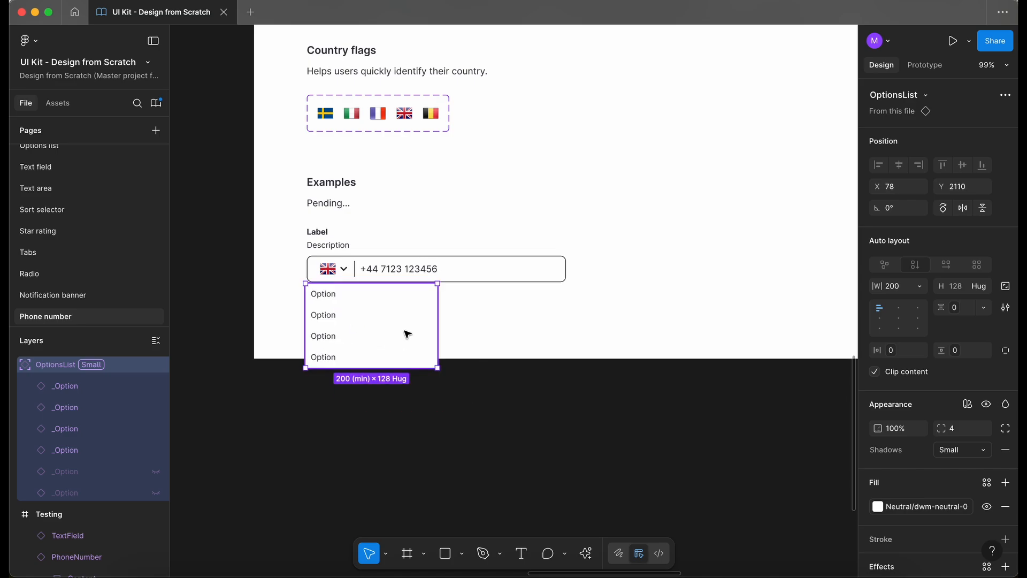
{"action": "left_click", "coordinate": [13, 365]}
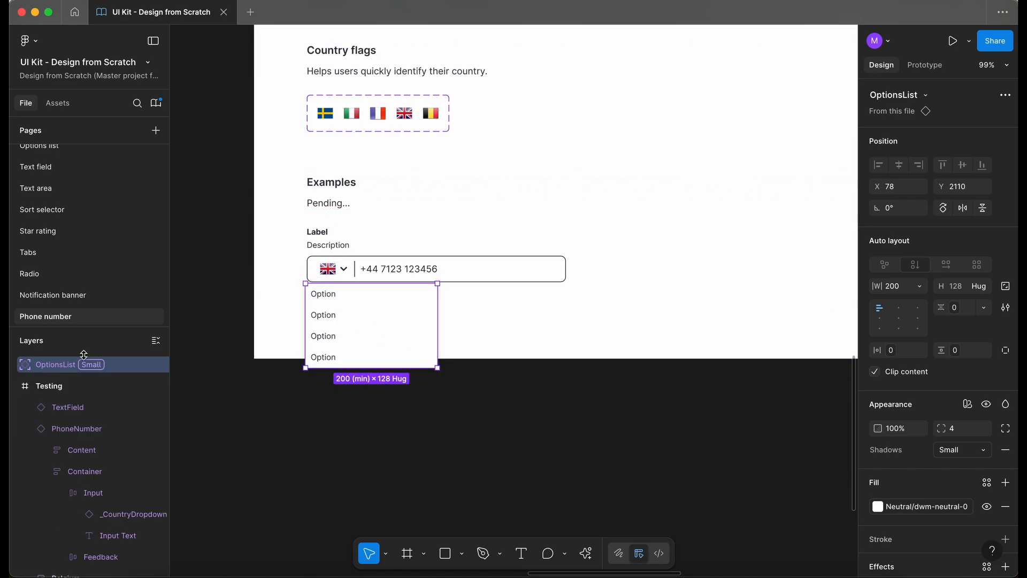
Step: Move the OptionsList instance into the Examples row as an absolutely positioned layer below the phone number input
{"action": "left_click", "coordinate": [468, 257]}
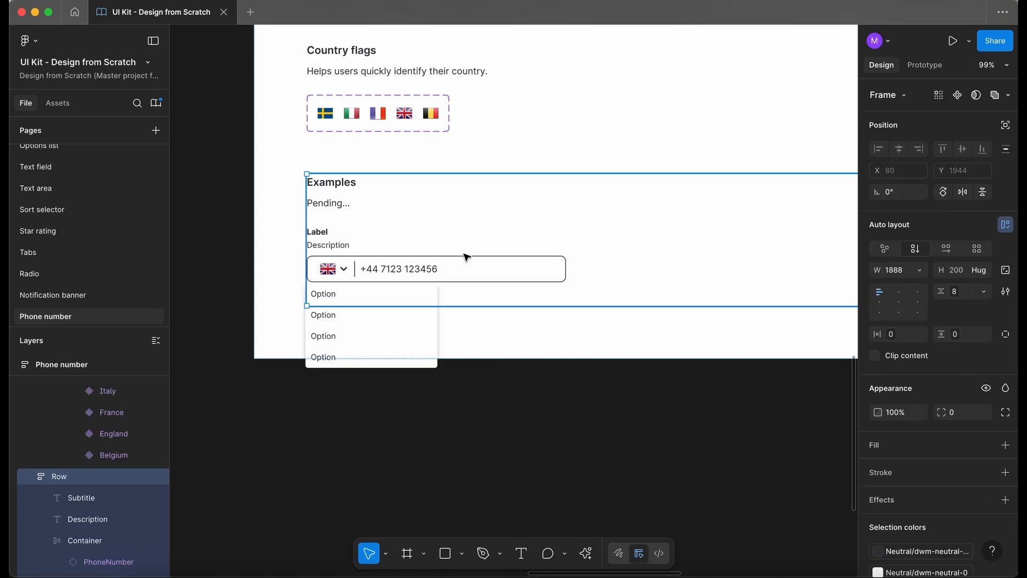
{"action": "left_click", "coordinate": [393, 303]}
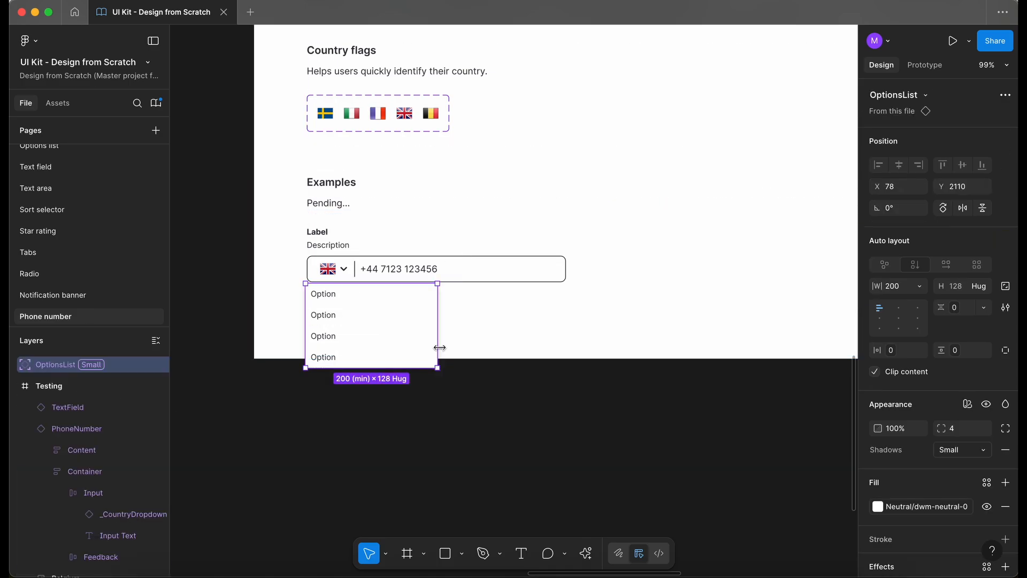
{"action": "key", "text": "ctrl+x"}
{"action": "left_click", "coordinate": [519, 294]}
{"action": "key", "text": "ctrl+v"}
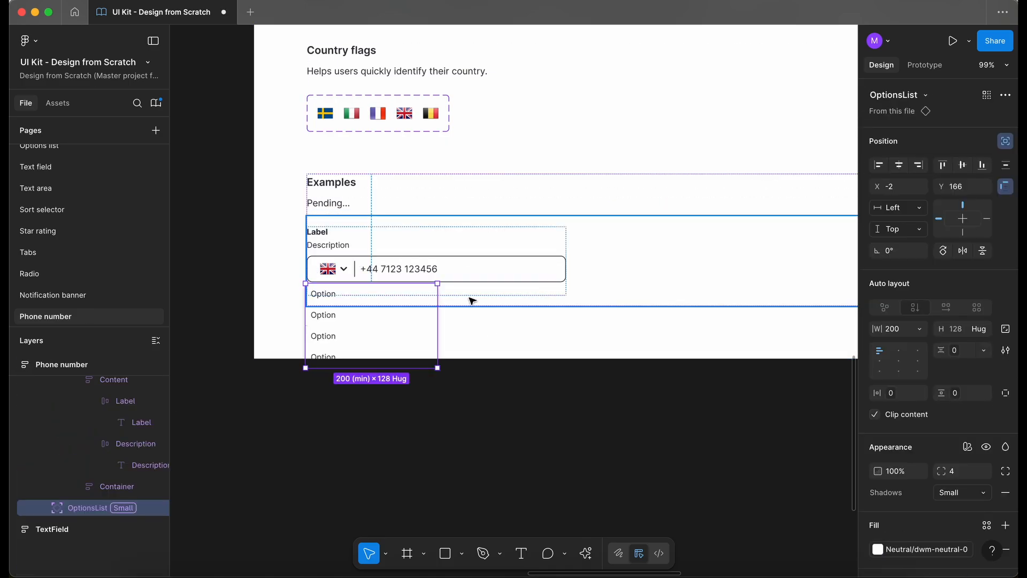
Step: Position the OptionsList instance 4 px below the example's phone number input, aligned with its edge
{"action": "left_click", "coordinate": [452, 276]}
{"action": "scroll", "coordinate": [452, 276], "scroll_direction": "up", "scroll_amount": 3}
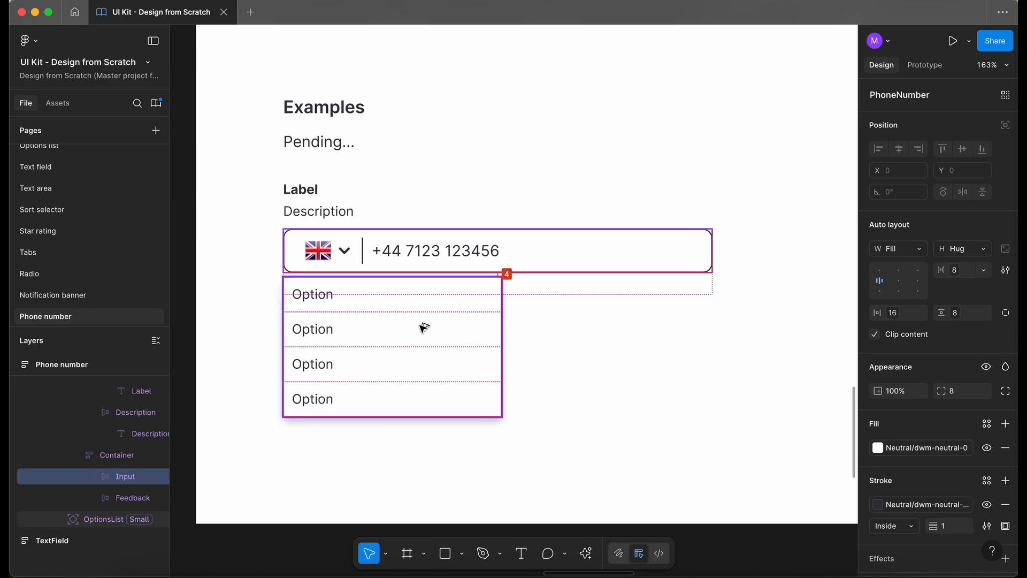
{"action": "scroll", "coordinate": [422, 327], "scroll_direction": "up", "scroll_amount": 3}
{"action": "scroll", "coordinate": [349, 296], "scroll_direction": "down", "scroll_amount": 3}
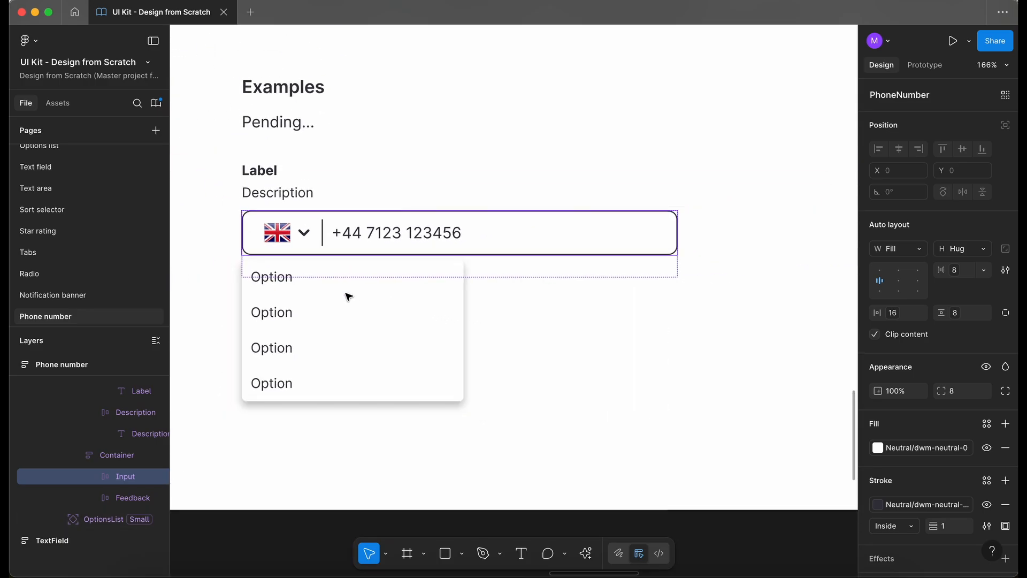
Step: Widen the OptionsList instance to match the full width of the phone number input
{"action": "left_click", "coordinate": [348, 296]}
{"action": "left_click_drag", "start_coordinate": [464, 296], "coordinate": [676, 298]}
{"action": "scroll", "coordinate": [297, 277], "scroll_direction": "down", "scroll_amount": 3}
{"action": "scroll", "coordinate": [298, 277], "scroll_direction": "up", "scroll_amount": 2}
{"action": "scroll", "coordinate": [298, 278], "scroll_direction": "left", "scroll_amount": 2}
{"action": "left_click", "coordinate": [396, 412]}
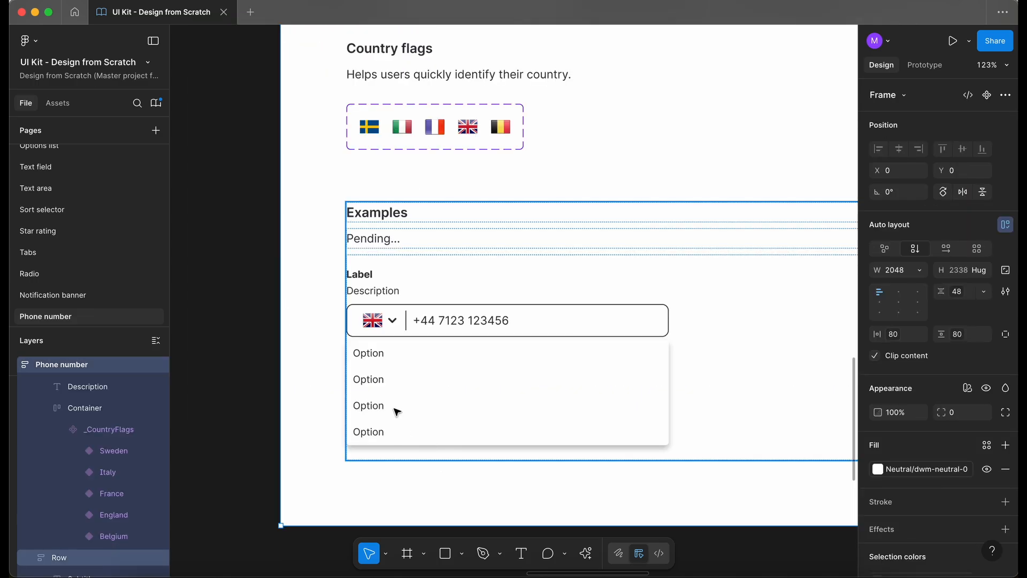
{"action": "scroll", "coordinate": [371, 367], "scroll_direction": "up", "scroll_amount": 3}
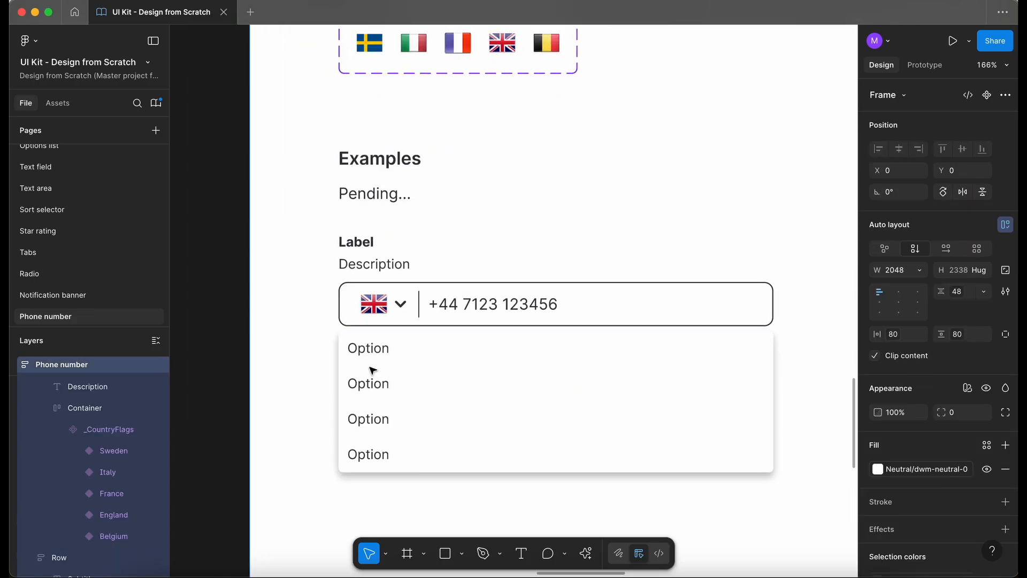
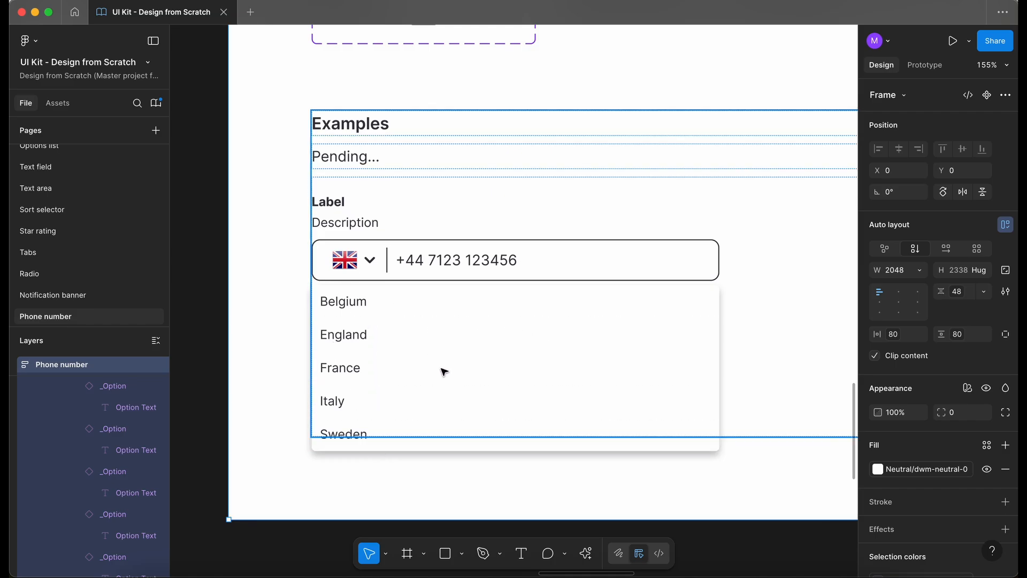
Step: Extend the Examples row to a height of 328 so it encloses the whole country list
{"action": "left_click", "coordinate": [611, 393]}
{"action": "left_click_drag", "start_coordinate": [769, 436], "coordinate": [770, 451]}
{"action": "scroll", "coordinate": [355, 287], "scroll_direction": "right", "scroll_amount": 2}
{"action": "scroll", "coordinate": [356, 286], "scroll_direction": "down", "scroll_amount": 1}
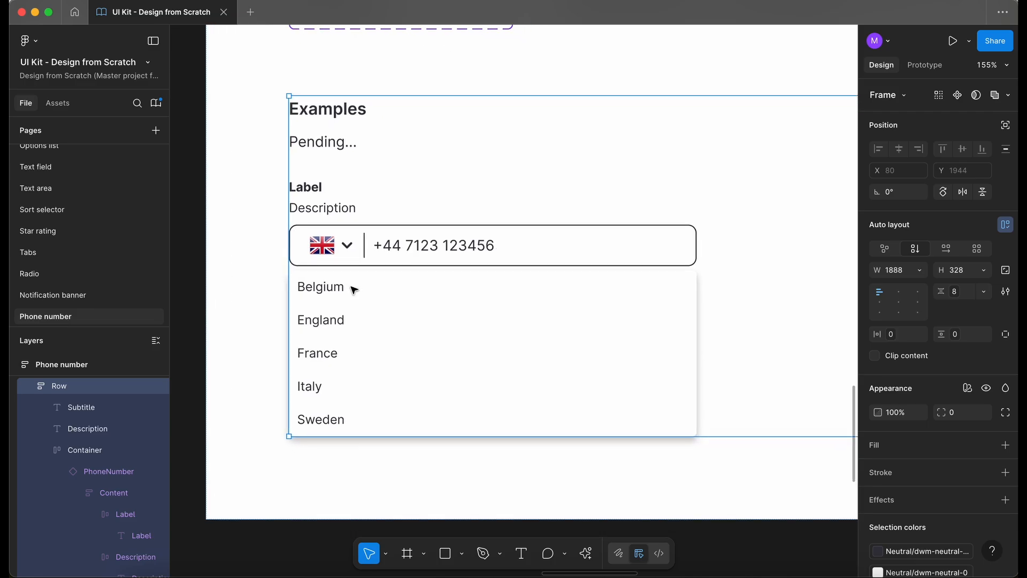
Step: Examine the Belgium option and its text layer inside the example's OptionsList instance
{"action": "scroll", "coordinate": [334, 305], "scroll_direction": "up", "scroll_amount": 3}
{"action": "key", "text": "Escape"}
{"action": "scroll", "coordinate": [332, 321], "scroll_direction": "down", "scroll_amount": 4}
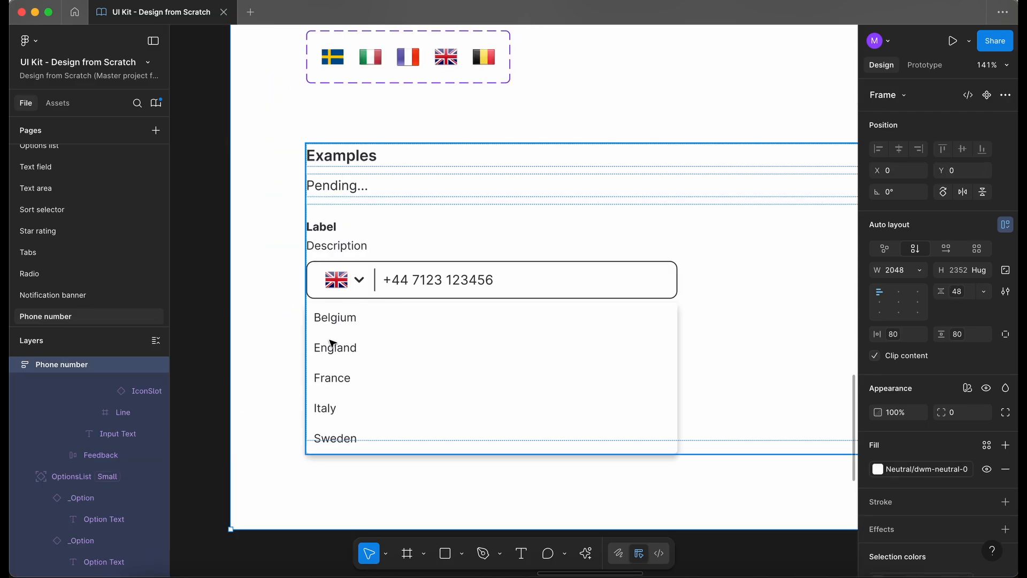
{"action": "left_click", "coordinate": [348, 324]}
{"action": "left_click", "coordinate": [346, 323]}
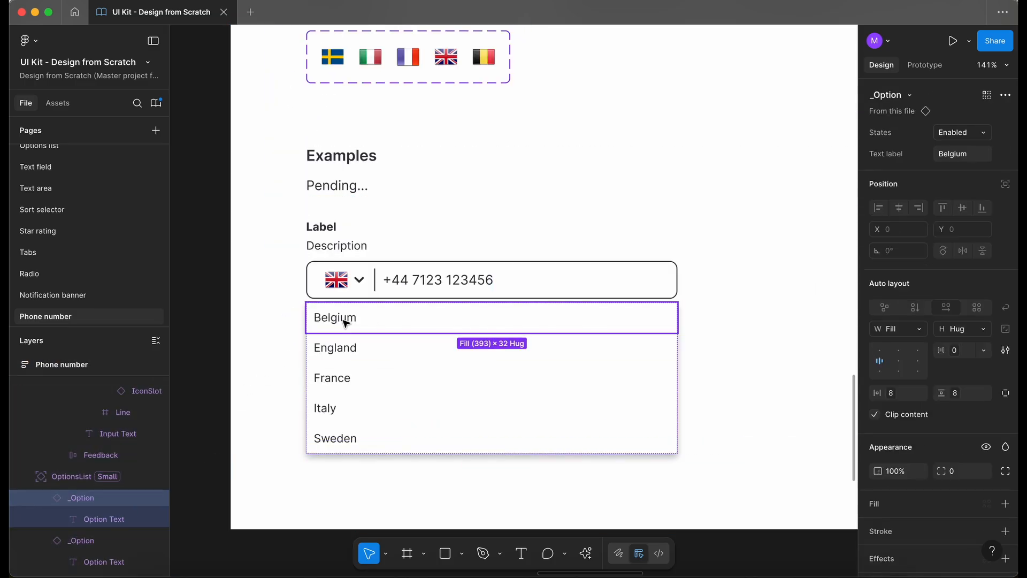
{"action": "double_click", "coordinate": [345, 323]}
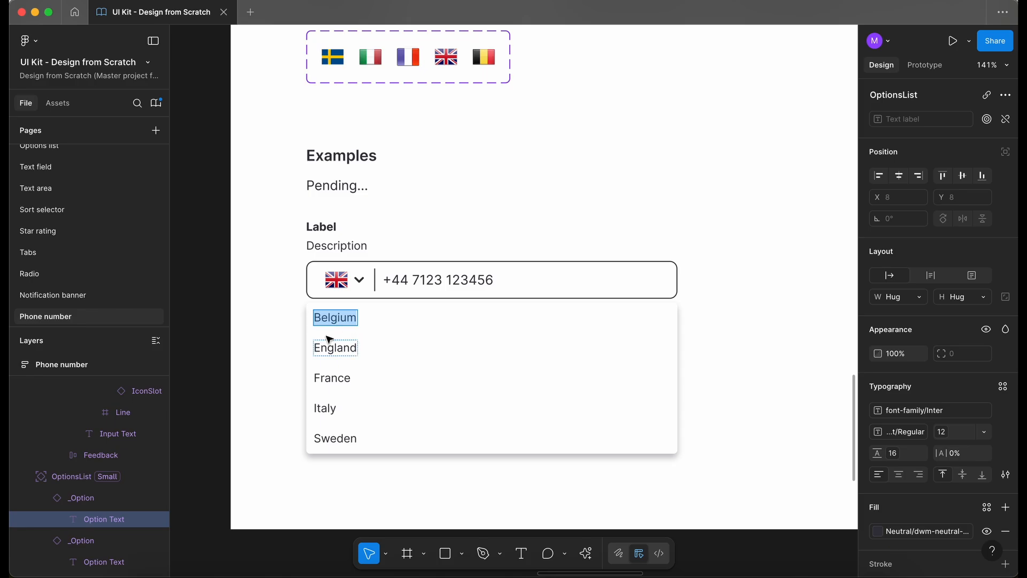
{"action": "key", "text": "Escape"}
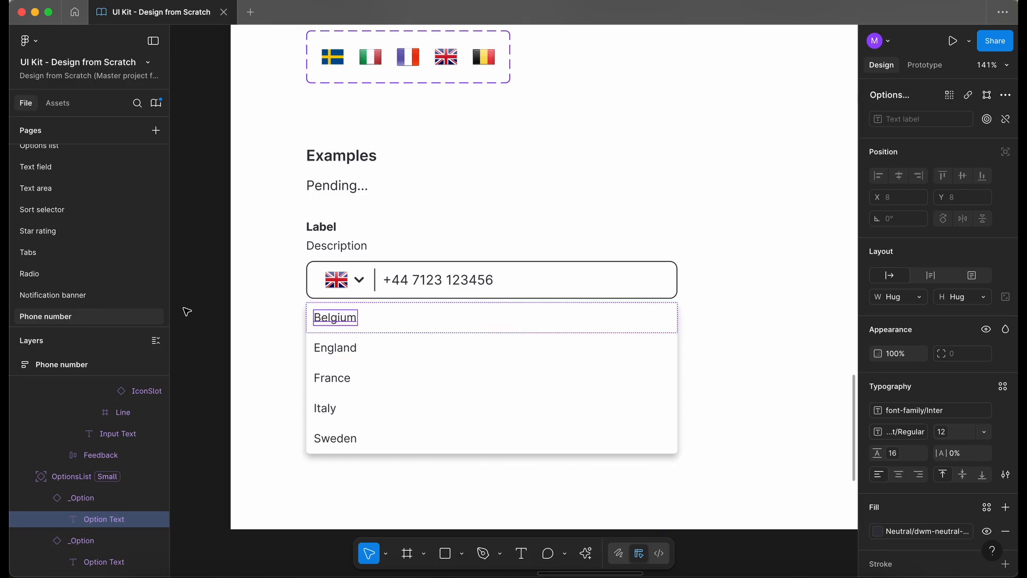
{"action": "scroll", "coordinate": [33, 170], "scroll_direction": "up", "scroll_amount": 1}
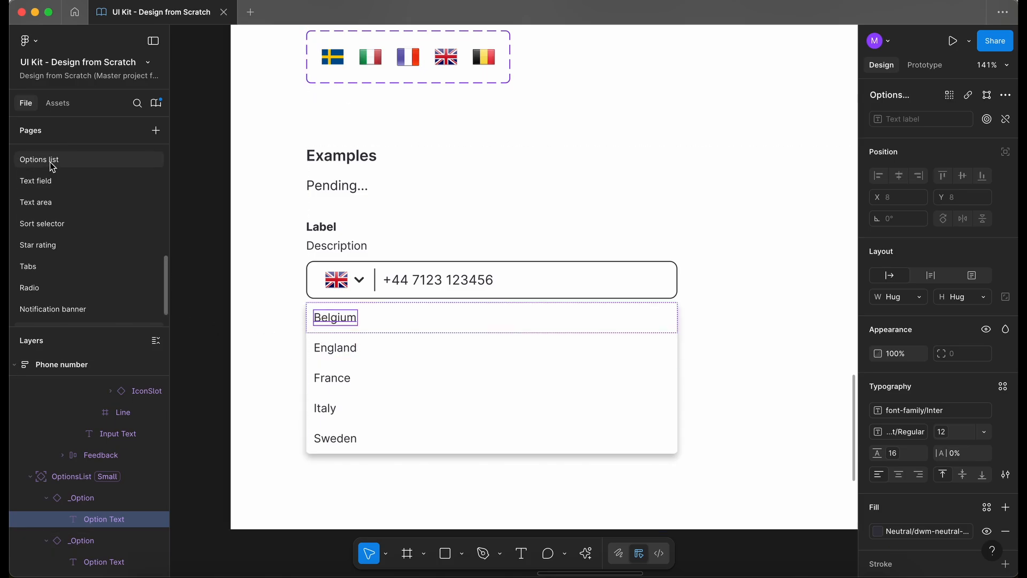
Step: Open the Options list page, unlock its main frame and select the Enabled variant's text layer
{"action": "left_click", "coordinate": [50, 162]}
{"action": "scroll", "coordinate": [371, 369], "scroll_direction": "up", "scroll_amount": 5}
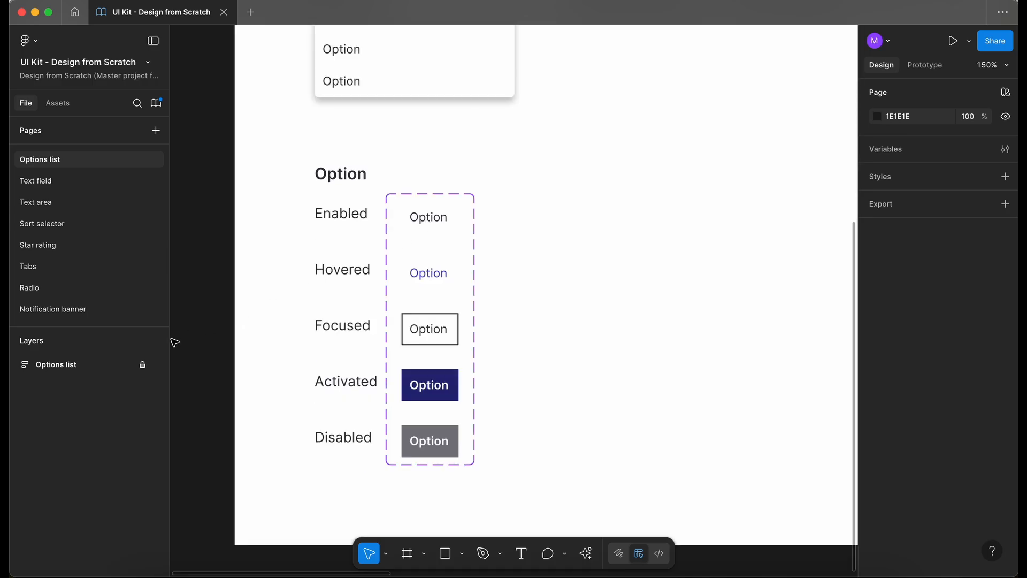
{"action": "left_click", "coordinate": [143, 364]}
{"action": "left_click", "coordinate": [440, 222], "text": "super"}
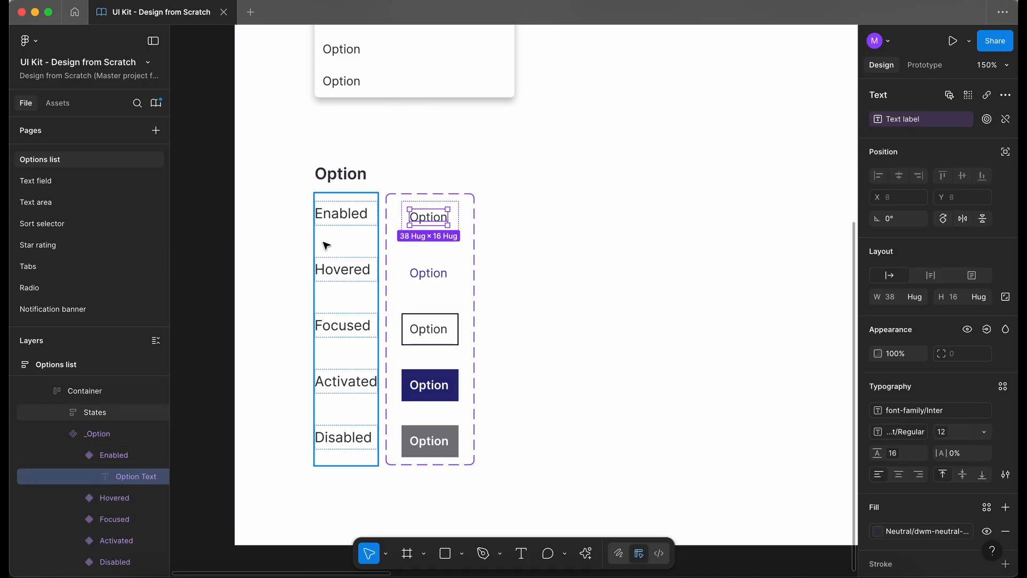
{"action": "scroll", "coordinate": [325, 246], "scroll_direction": "down", "scroll_amount": 3}
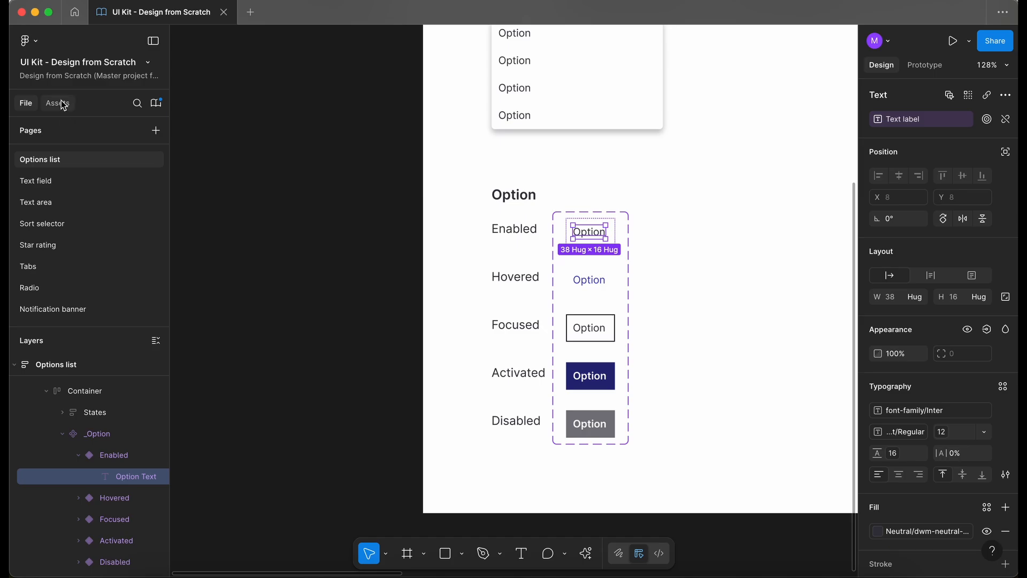
Step: Find the IconSlot component in the assets, place an instance on the empty canvas and cut it
{"action": "left_click", "coordinate": [58, 102]}
{"action": "type", "text": "cons"}
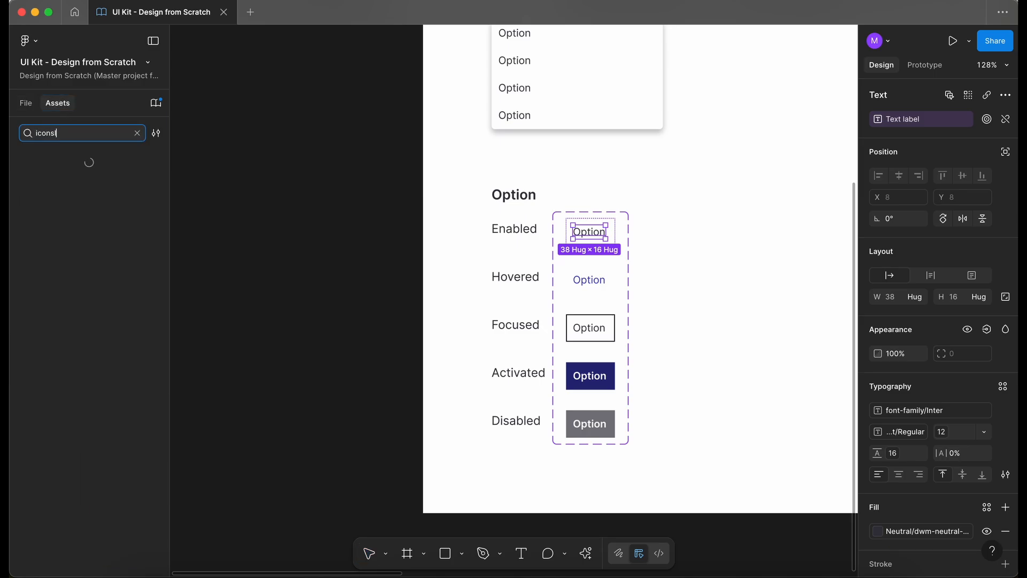
{"action": "left_click_drag", "start_coordinate": [46, 160], "coordinate": [317, 222]}
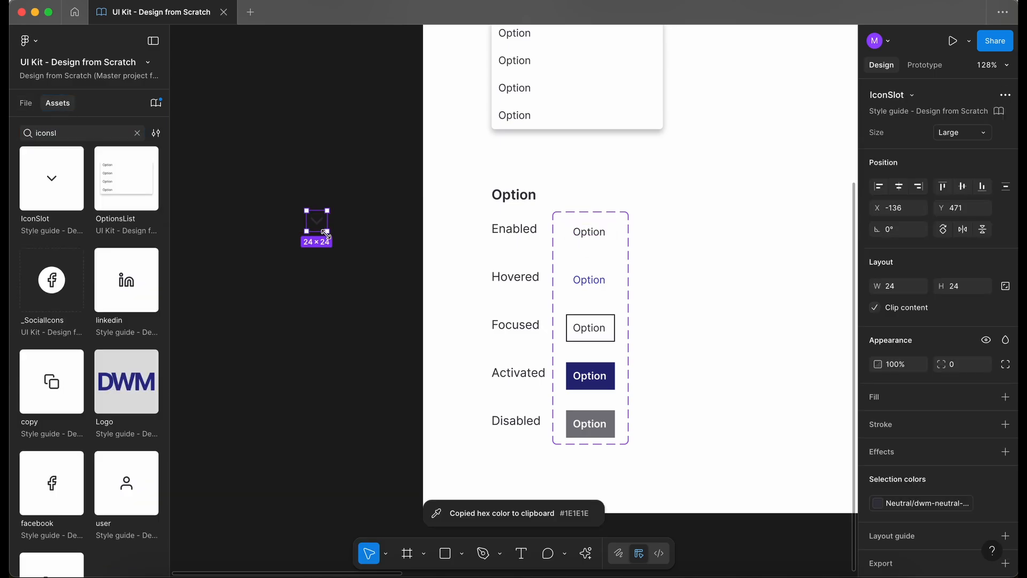
{"action": "key", "text": "Delete"}
Step: Paste the IconSlot instance into all five _Option variants
{"action": "left_click", "coordinate": [608, 276], "text": "shift"}
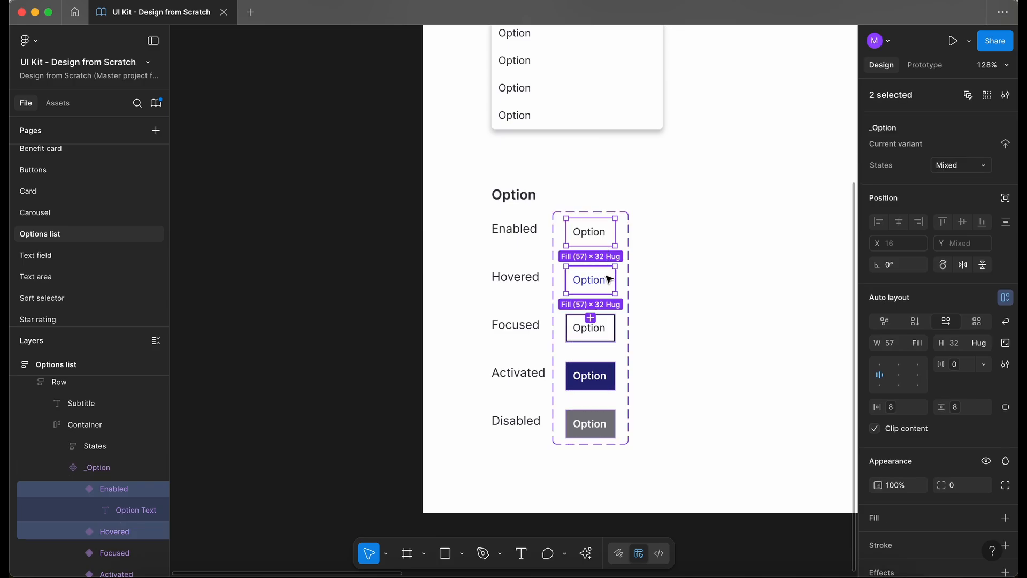
{"action": "left_click", "coordinate": [607, 327], "text": "shift"}
{"action": "left_click", "coordinate": [606, 374], "text": "shift"}
{"action": "left_click", "coordinate": [607, 430], "text": "shift"}
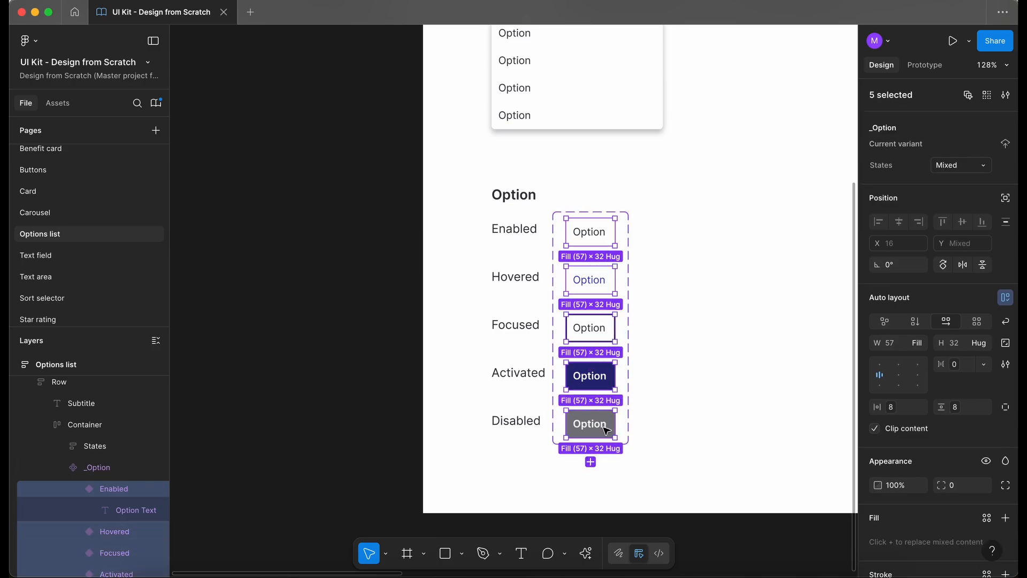
{"action": "key", "text": "ctrl+v"}
{"action": "scroll", "coordinate": [371, 357], "scroll_direction": "right", "scroll_amount": 2}
{"action": "scroll", "coordinate": [371, 357], "scroll_direction": "up", "scroll_amount": 1}
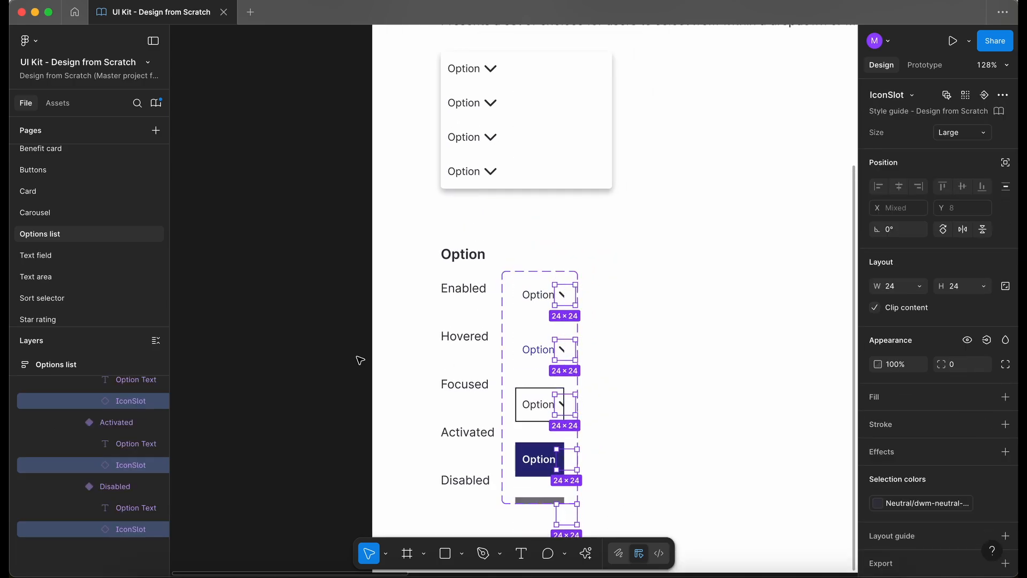
Step: Reorder the Enabled variant's layers so the IconSlot comes before the Option Text
{"action": "scroll", "coordinate": [134, 444], "scroll_direction": "up", "scroll_amount": 5}
{"action": "left_click", "coordinate": [122, 426]}
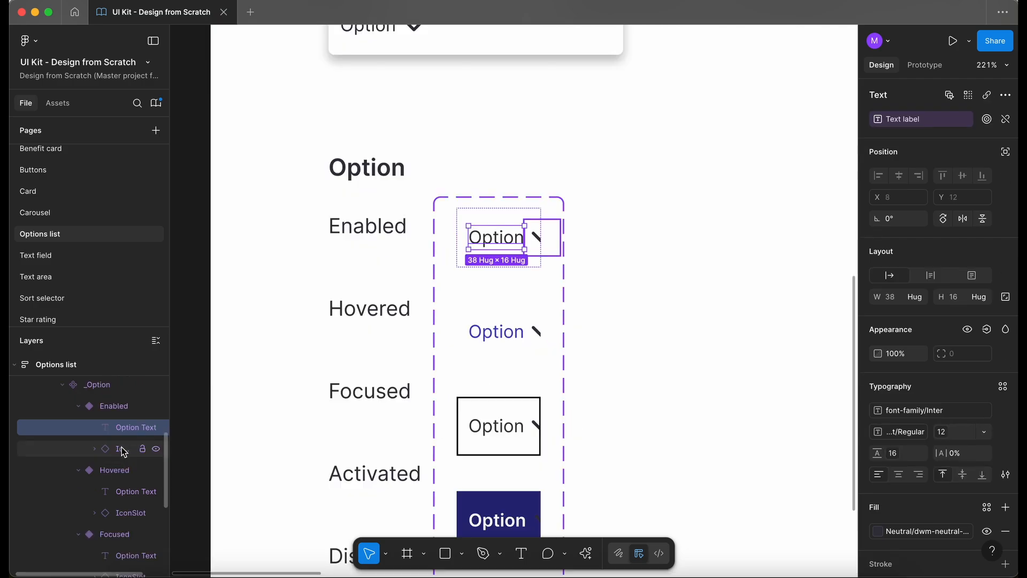
{"action": "left_click", "coordinate": [119, 448]}
{"action": "left_click_drag", "start_coordinate": [128, 426], "coordinate": [128, 423]}
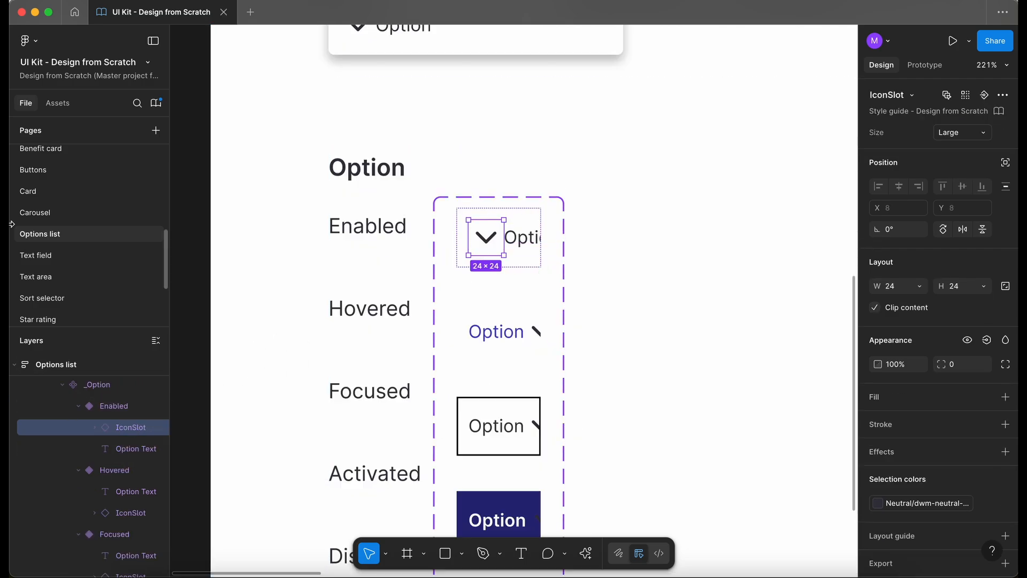
Step: Go to the Phone number page and select the chevron icon inside the example's Belgium option
{"action": "scroll", "coordinate": [113, 277], "scroll_direction": "down", "scroll_amount": 3}
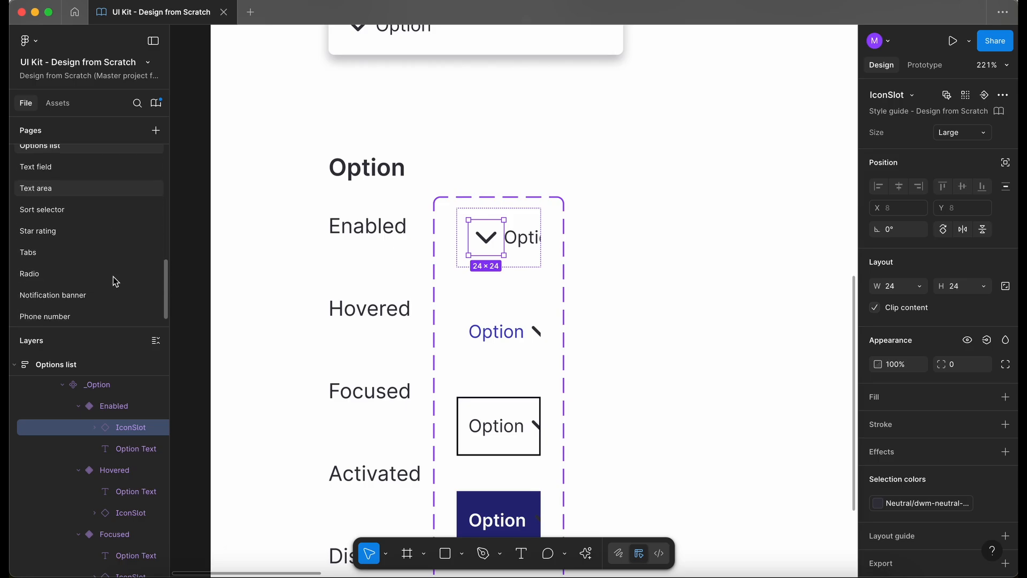
{"action": "left_click", "coordinate": [64, 316]}
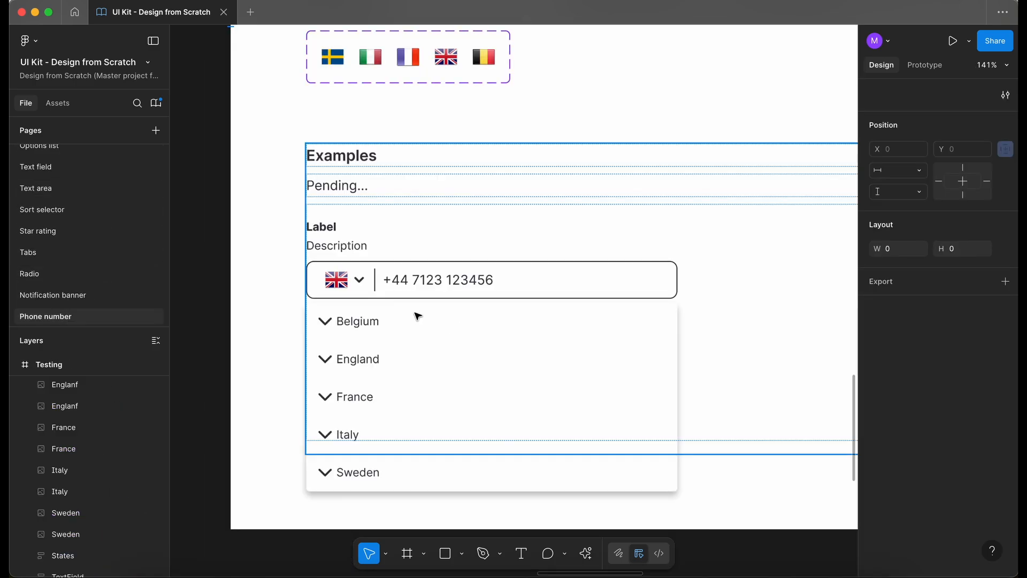
{"action": "left_click", "coordinate": [327, 320]}
{"action": "key", "text": "Return"}
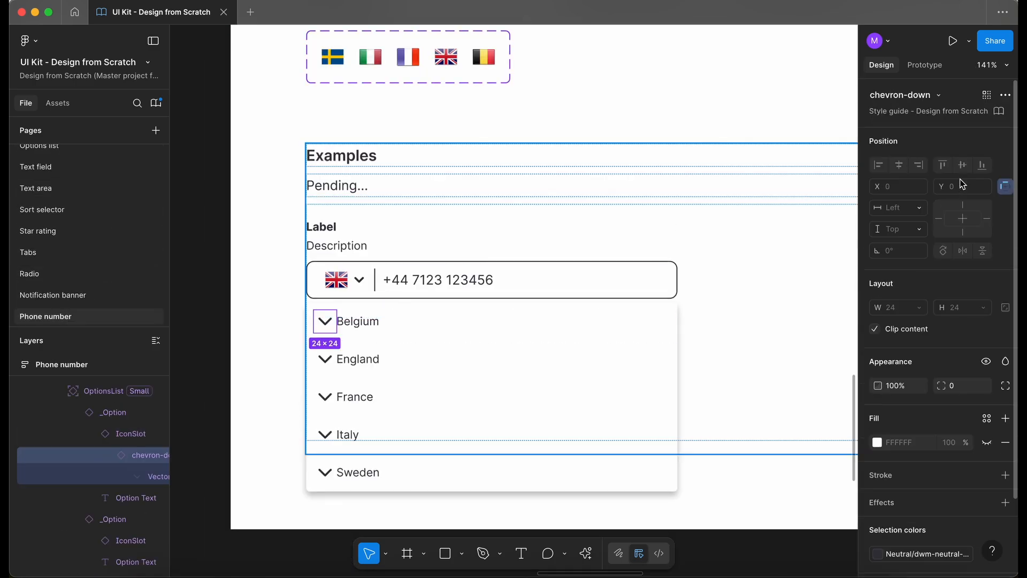
{"action": "left_click", "coordinate": [939, 95]}
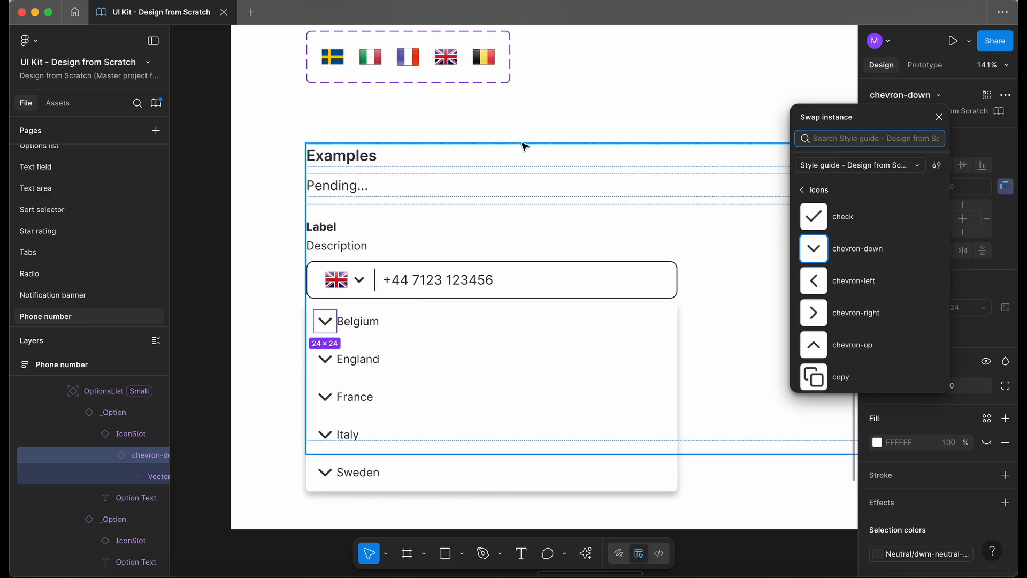
{"action": "type", "text": "_fla"}
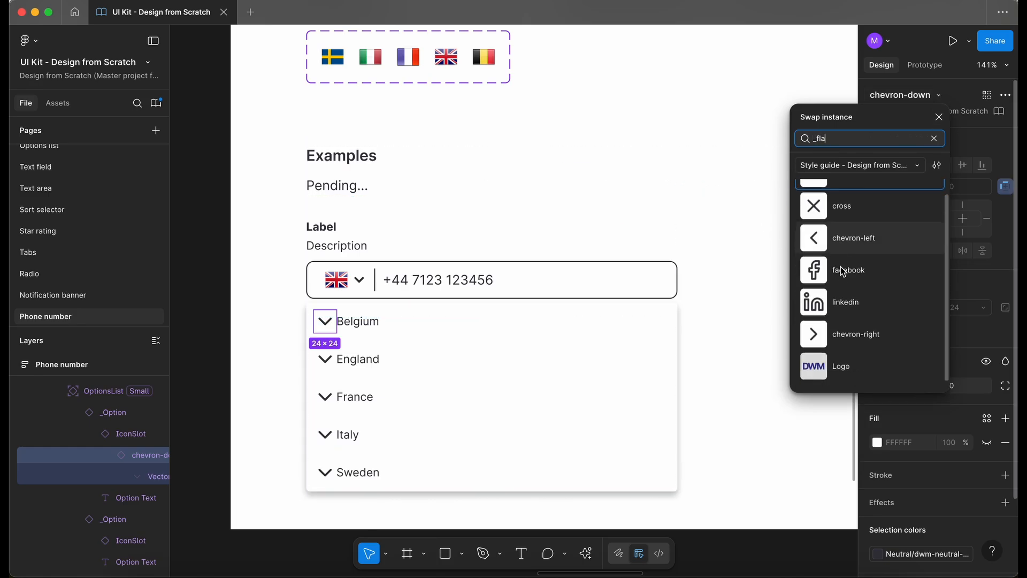
{"action": "left_click", "coordinate": [876, 164]}
{"action": "left_click", "coordinate": [328, 315]}
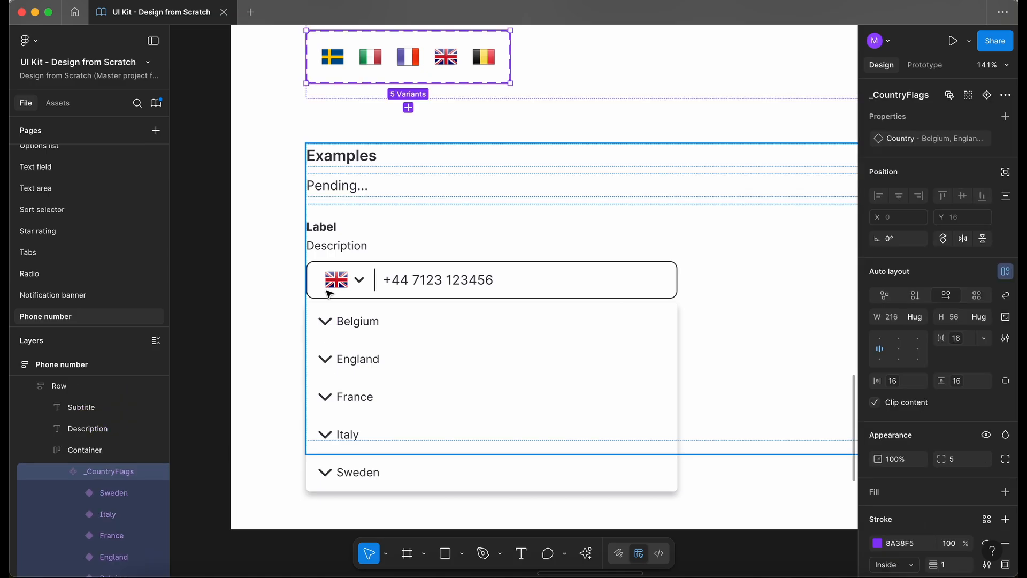
Step: Swap the Belgium option's IconSlot instance for the _CountryFlags component created in this file
{"action": "left_click", "coordinate": [328, 321]}
{"action": "double_click", "coordinate": [328, 321]}
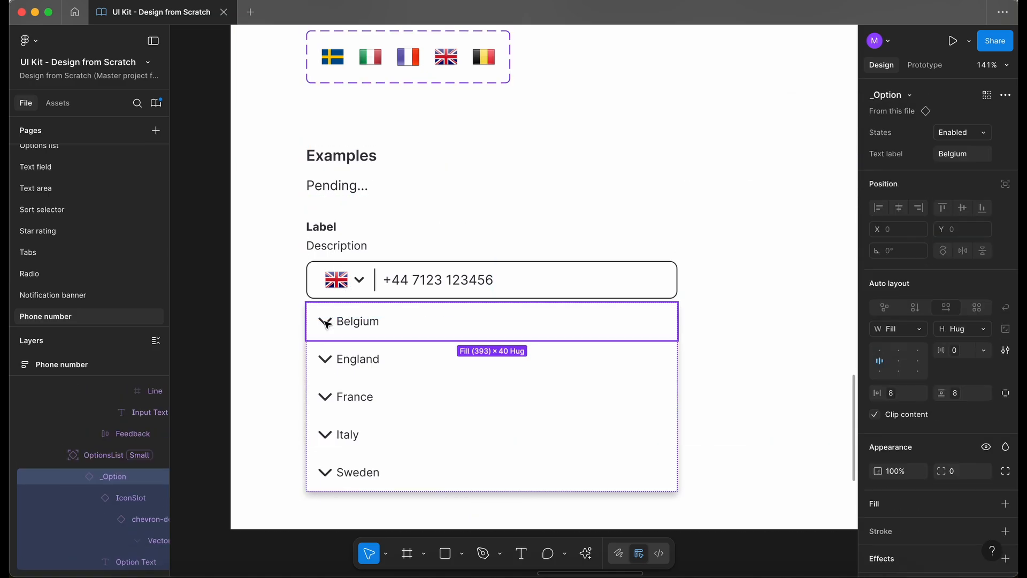
{"action": "double_click", "coordinate": [325, 321]}
{"action": "left_click", "coordinate": [1005, 132]}
{"action": "type", "text": "countr"}
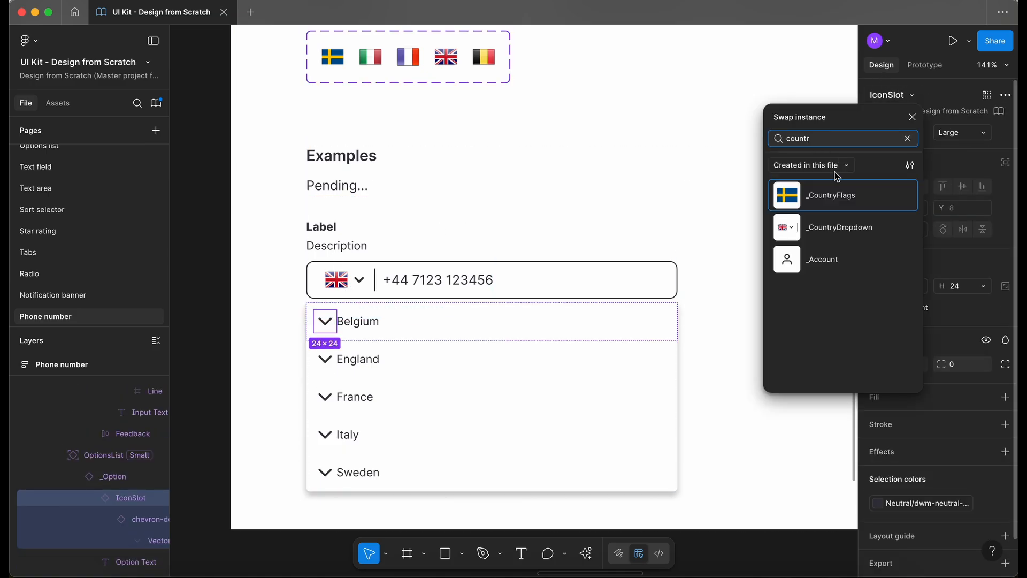
{"action": "left_click", "coordinate": [836, 194]}
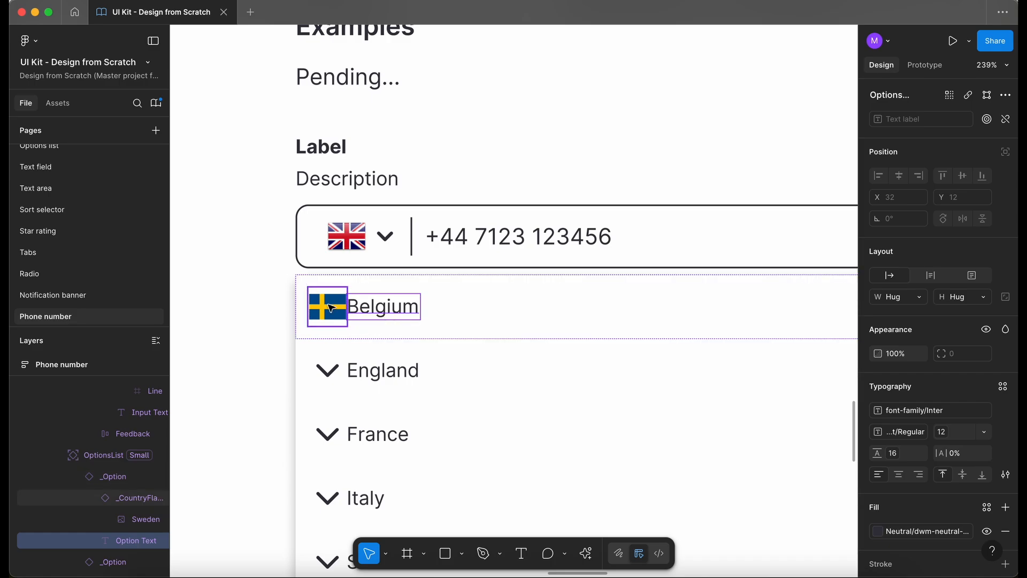
Step: Return to the Options list page and set the Enabled variant's auto layout gap to 4
{"action": "scroll", "coordinate": [83, 197], "scroll_direction": "up", "scroll_amount": 2}
{"action": "left_click", "coordinate": [69, 172]}
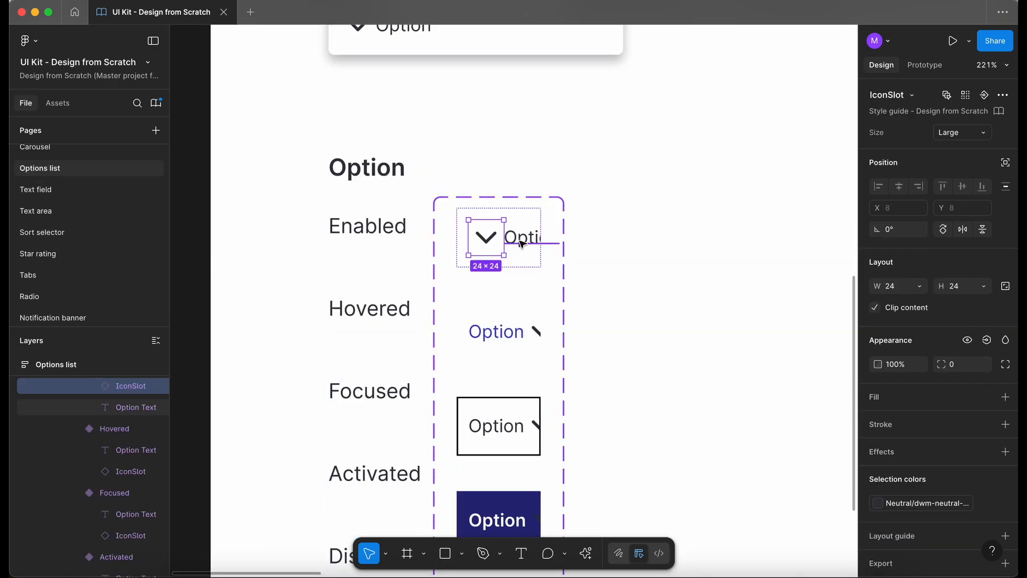
{"action": "left_click", "coordinate": [521, 243]}
{"action": "left_click", "coordinate": [486, 269]}
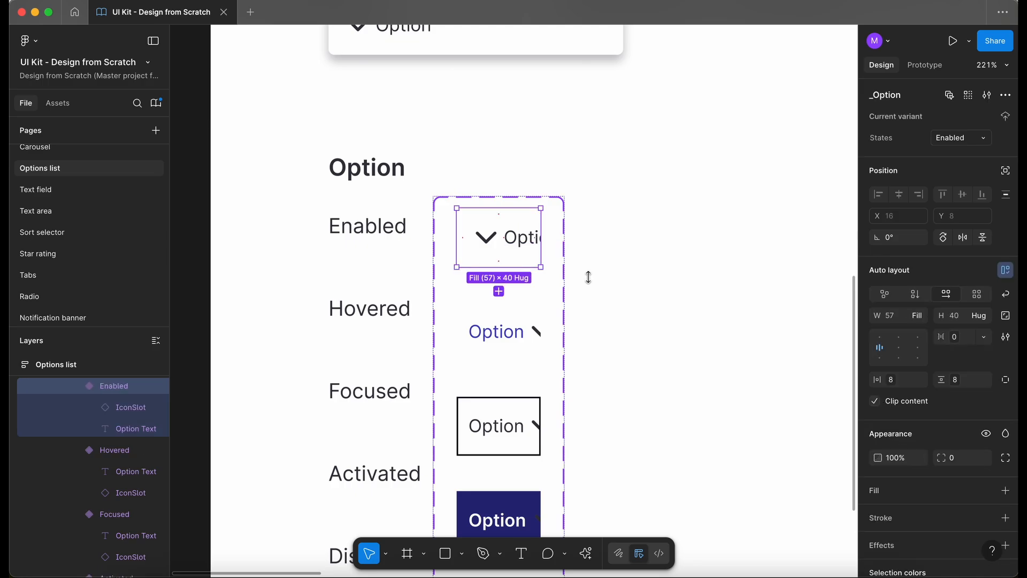
{"action": "left_click", "coordinate": [957, 342]}
{"action": "key", "text": "Escape"}
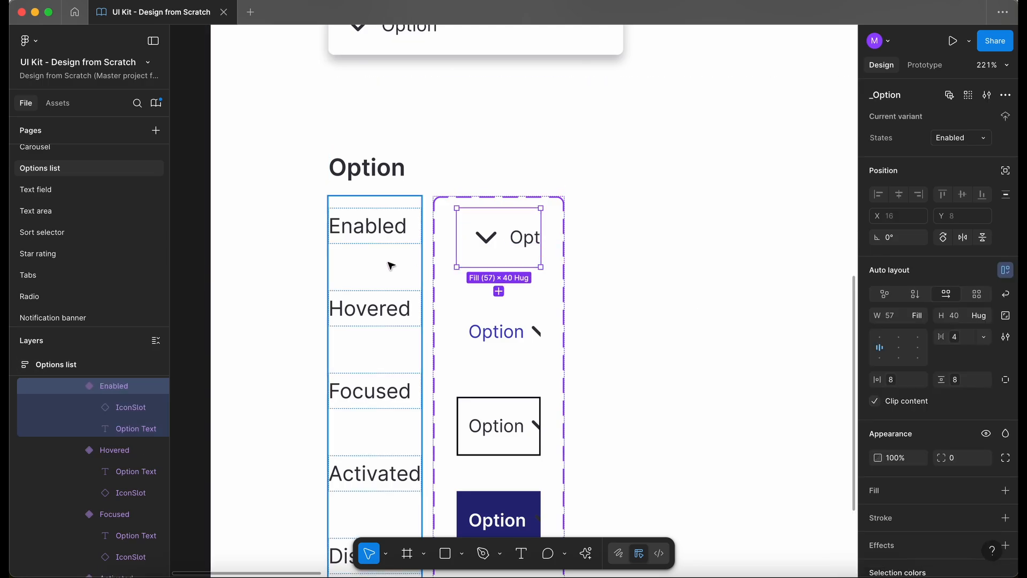
Step: Make the _Option component set's width hug its contents so the icon and text fit
{"action": "scroll", "coordinate": [456, 213], "scroll_direction": "down", "scroll_amount": 3}
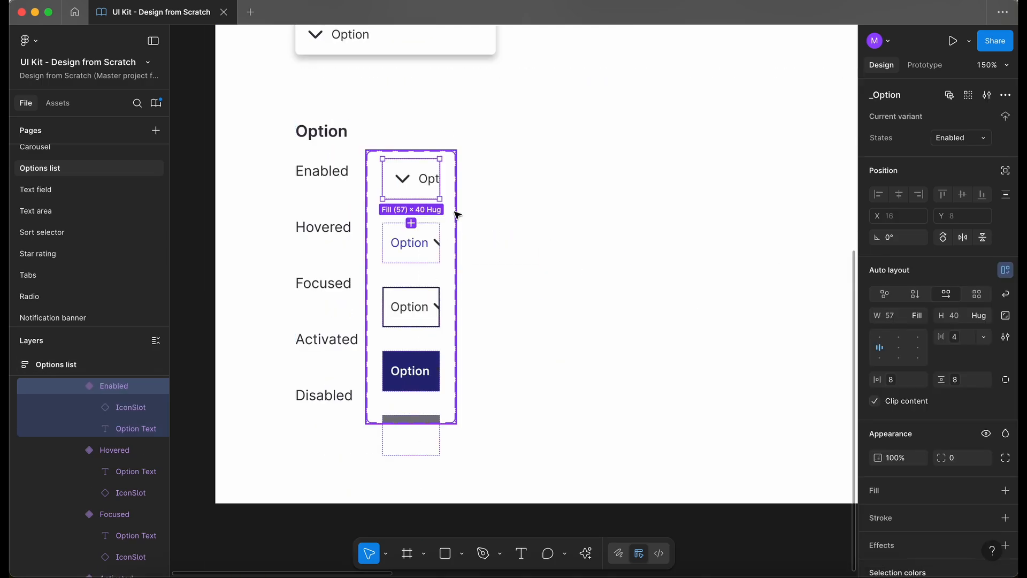
{"action": "left_click", "coordinate": [454, 211]}
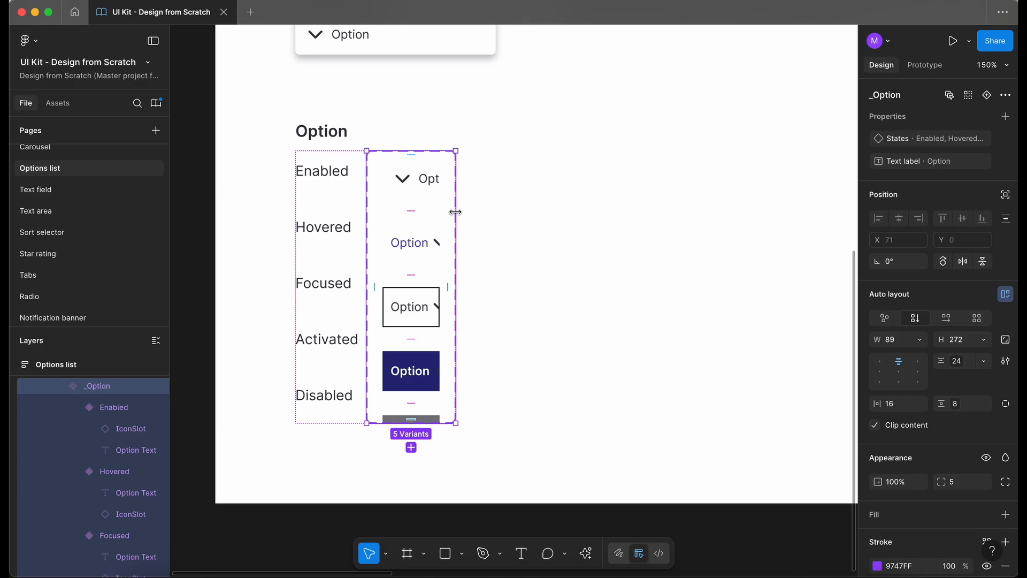
{"action": "left_click", "coordinate": [424, 178]}
{"action": "scroll", "coordinate": [422, 174], "scroll_direction": "up", "scroll_amount": 5}
{"action": "left_click", "coordinate": [470, 362]}
{"action": "scroll", "coordinate": [471, 363], "scroll_direction": "down", "scroll_amount": 3}
Step: Move the IconSlot before the text in the Hovered and Focused variants, and make the _Option set's height hug its contents
{"action": "left_click", "coordinate": [482, 284]}
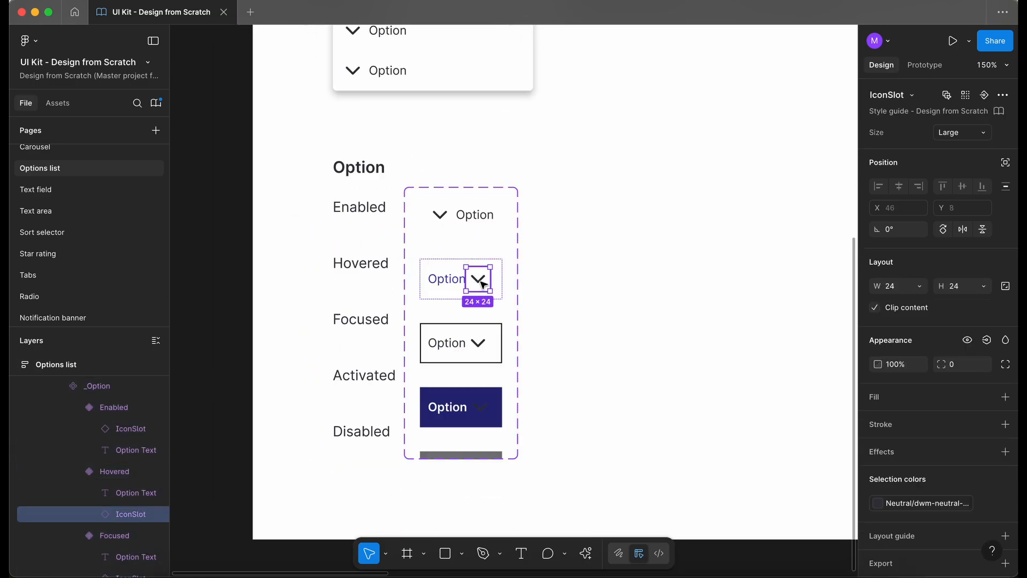
{"action": "left_click_drag", "start_coordinate": [479, 283], "coordinate": [444, 280]}
{"action": "left_click", "coordinate": [518, 300]}
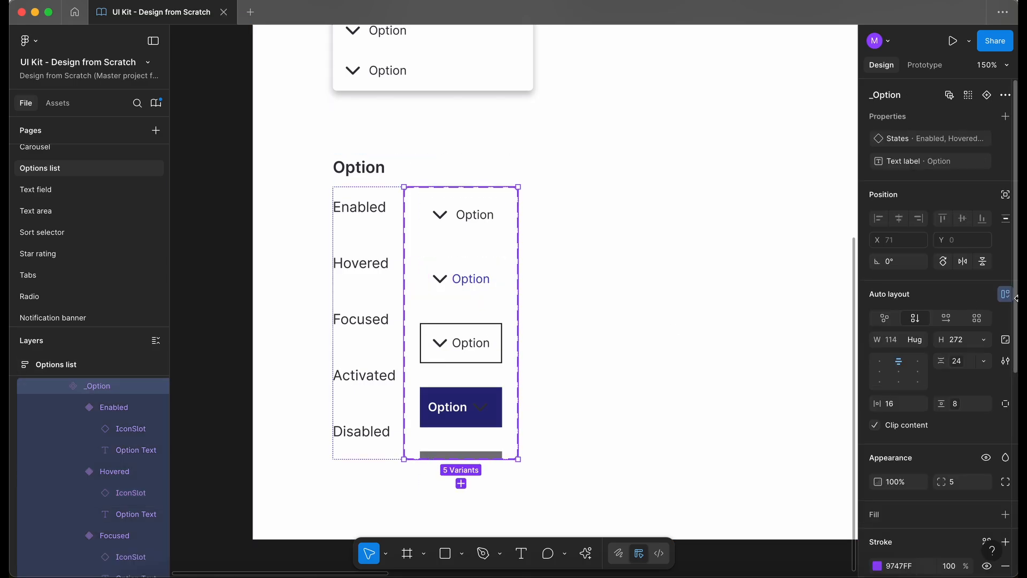
{"action": "left_click", "coordinate": [983, 339]}
Step: Move the IconSlot before the text in the Activated and Disabled variants
{"action": "scroll", "coordinate": [588, 343], "scroll_direction": "down", "scroll_amount": 3}
{"action": "left_click", "coordinate": [420, 313]}
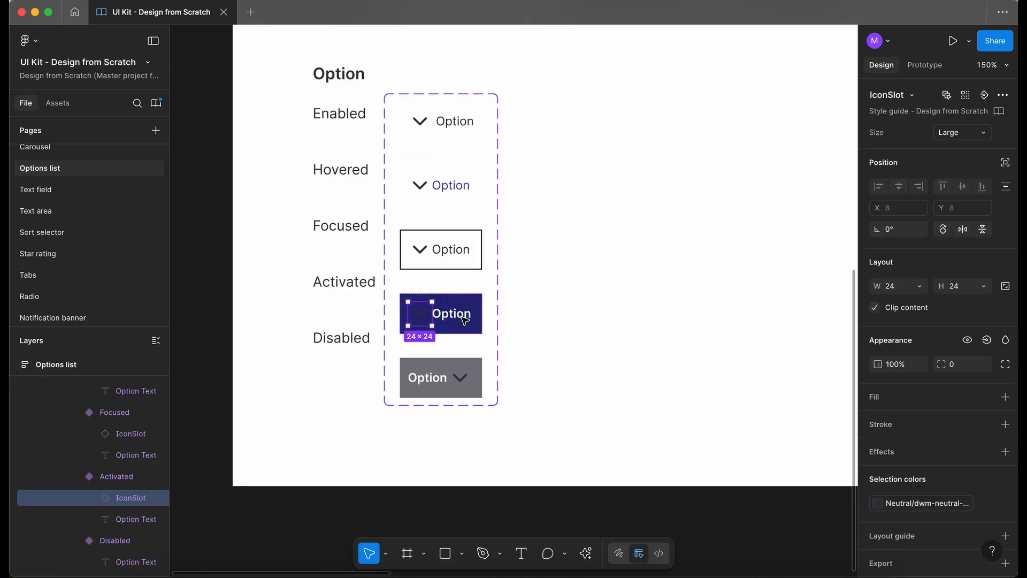
{"action": "left_click", "coordinate": [461, 379]}
{"action": "left_click_drag", "start_coordinate": [461, 380], "coordinate": [422, 378]}
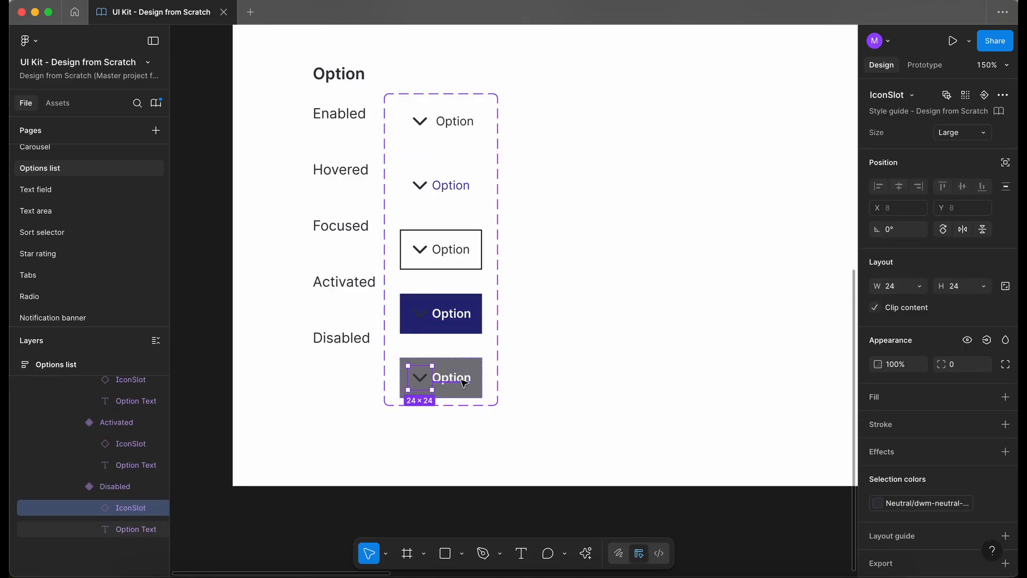
Step: Try to detach the neutral colour from the Disabled variant's IconSlot
{"action": "left_click", "coordinate": [918, 501]}
{"action": "type", "text": "ed"}
{"action": "key", "text": "Escape"}
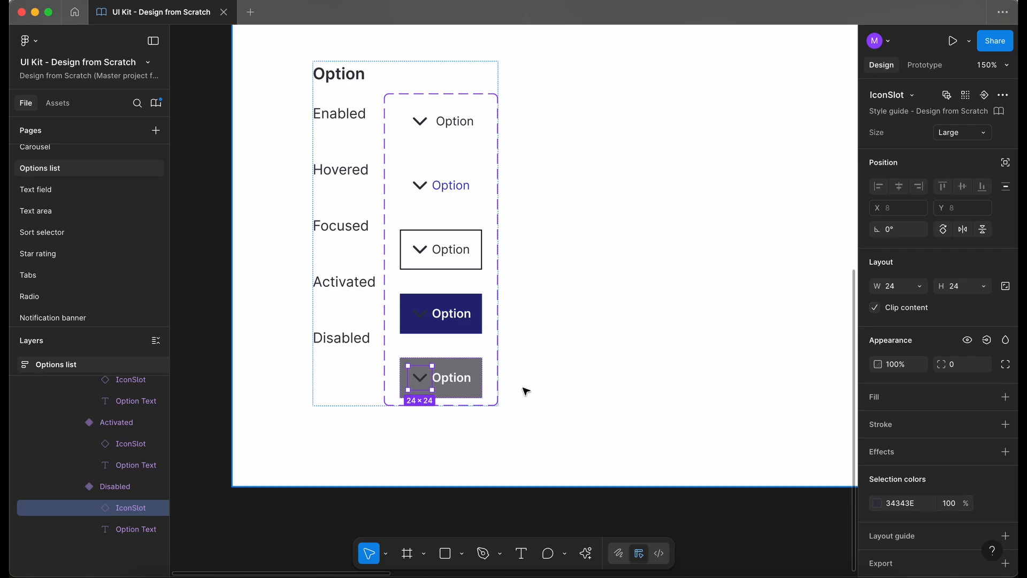
Step: Create a visibility property named IconSlot with value False for the IconSlot layers of all five _Option variants
{"action": "scroll", "coordinate": [443, 318], "scroll_direction": "up", "scroll_amount": 3}
{"action": "left_click", "coordinate": [488, 205]}
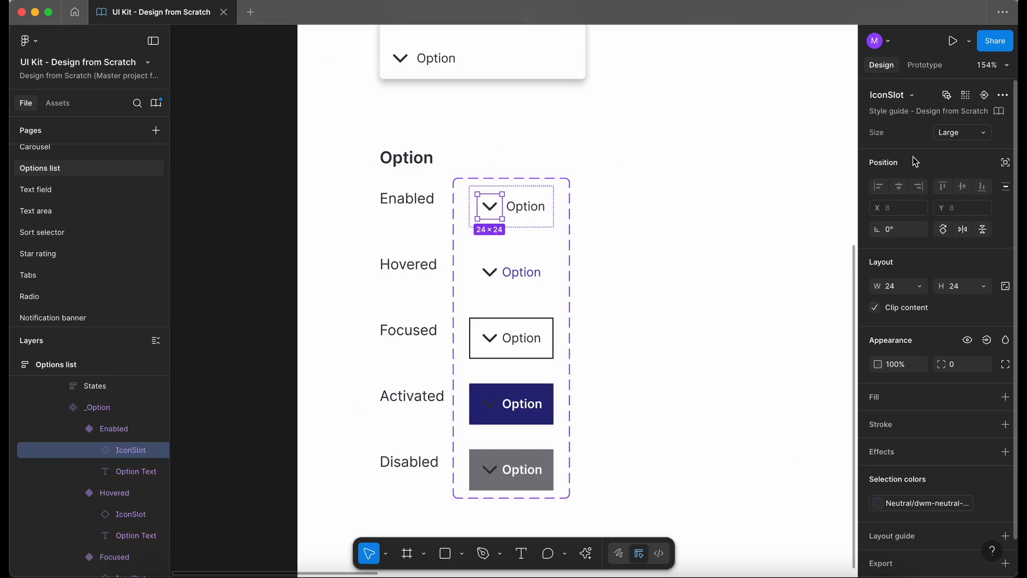
{"action": "left_click", "coordinate": [947, 96]}
{"action": "scroll", "coordinate": [600, 225], "scroll_direction": "down", "scroll_amount": 2}
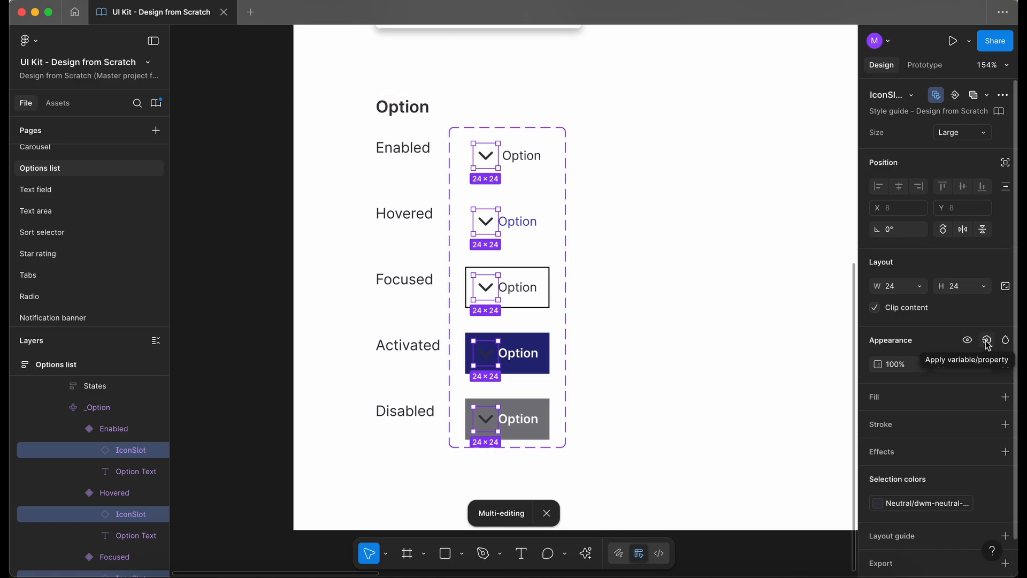
{"action": "left_click", "coordinate": [986, 342]}
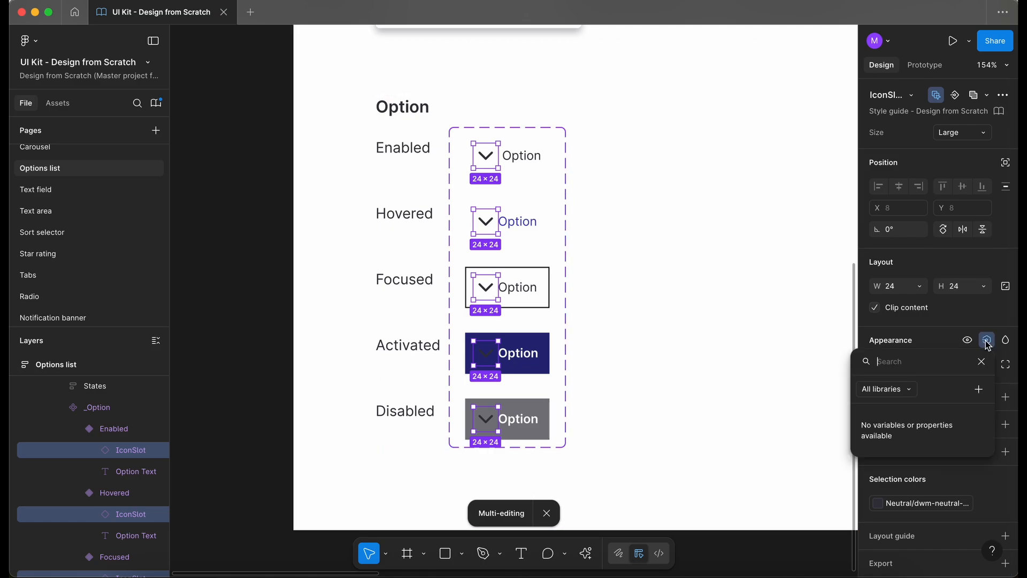
{"action": "left_click", "coordinate": [978, 389]}
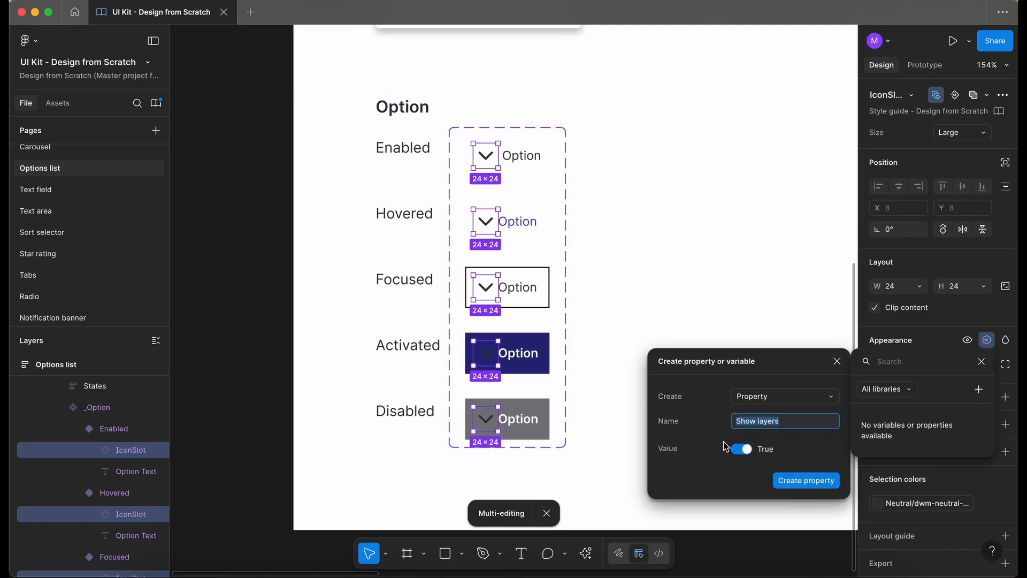
{"action": "key", "text": "BackSpace"}
{"action": "type", "text": "IconSlot"}
{"action": "left_click", "coordinate": [742, 449]}
{"action": "left_click", "coordinate": [805, 480]}
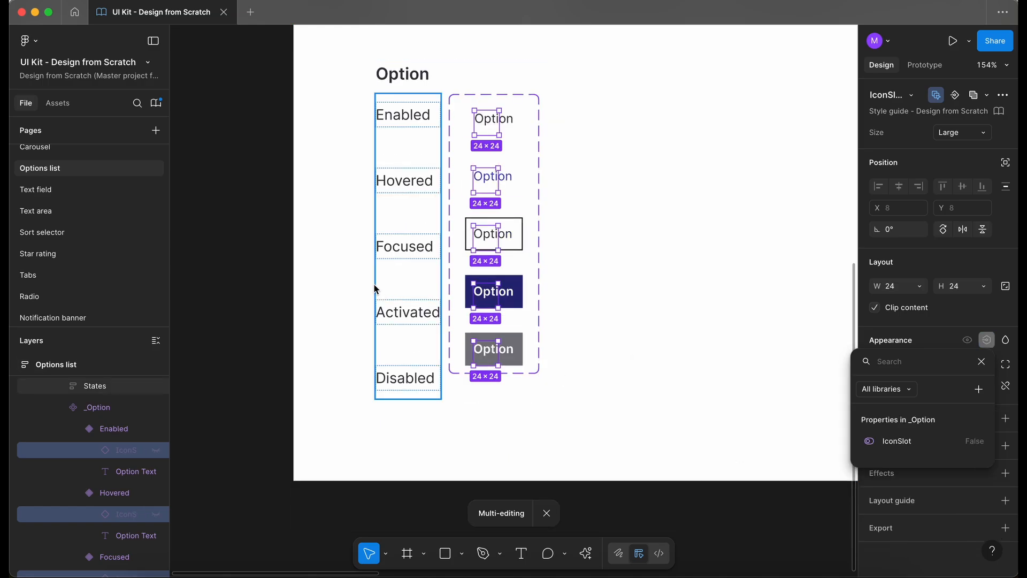
{"action": "key", "text": "Escape"}
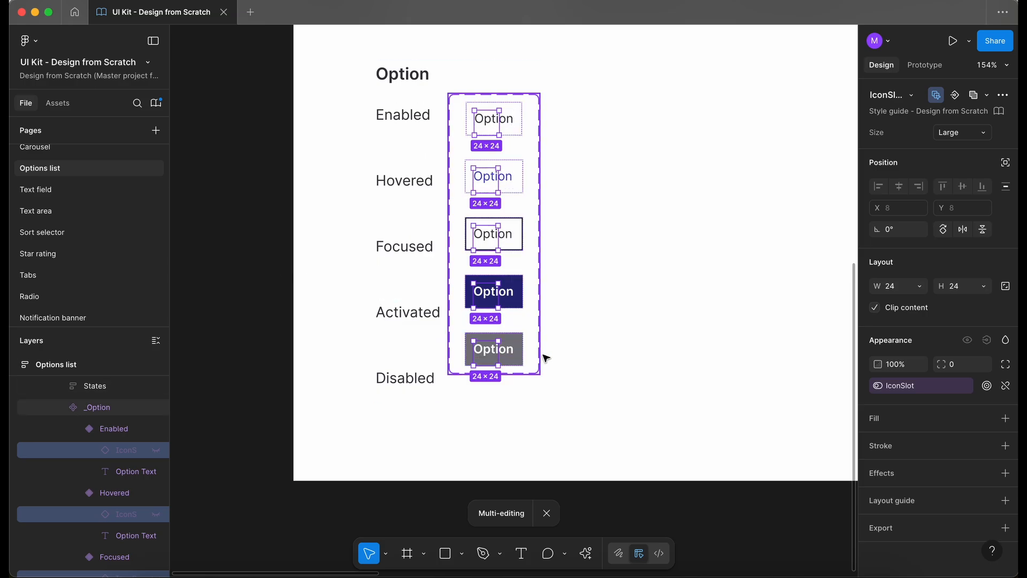
Step: Extend the lower edge of the _Option component set downwards to add space below the Disabled variant
{"action": "left_click", "coordinate": [538, 373]}
{"action": "left_click_drag", "start_coordinate": [533, 377], "coordinate": [534, 399]}
{"action": "left_click", "coordinate": [282, 260]}
{"action": "scroll", "coordinate": [288, 452], "scroll_direction": "down", "scroll_amount": 3}
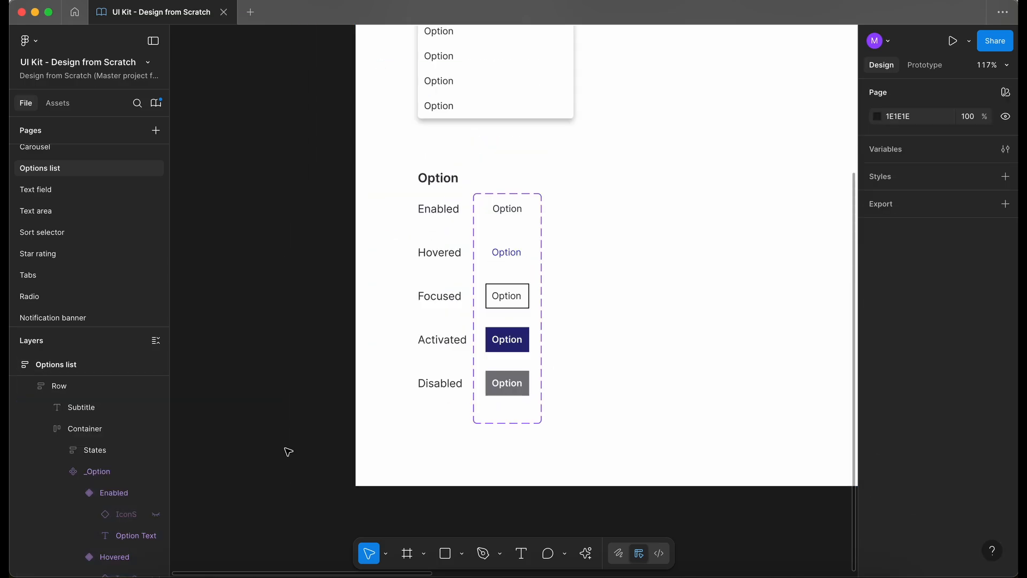
{"action": "scroll", "coordinate": [288, 451], "scroll_direction": "down", "scroll_amount": 5}
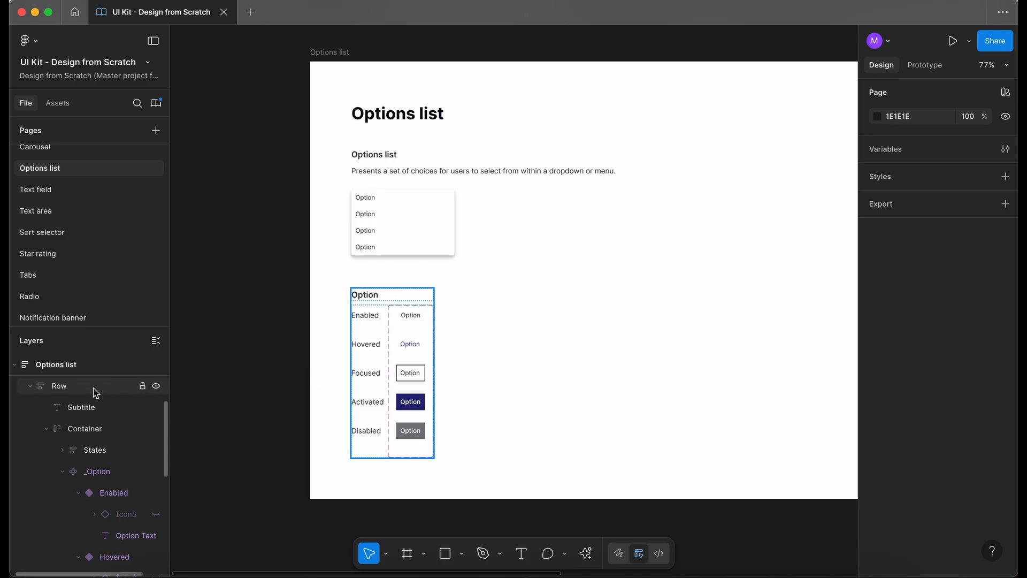
Step: Go to the Phone number page and turn on IconSlot for the Belgium option in the example's list
{"action": "scroll", "coordinate": [43, 390], "scroll_direction": "up", "scroll_amount": 2}
{"action": "left_click", "coordinate": [78, 367]}
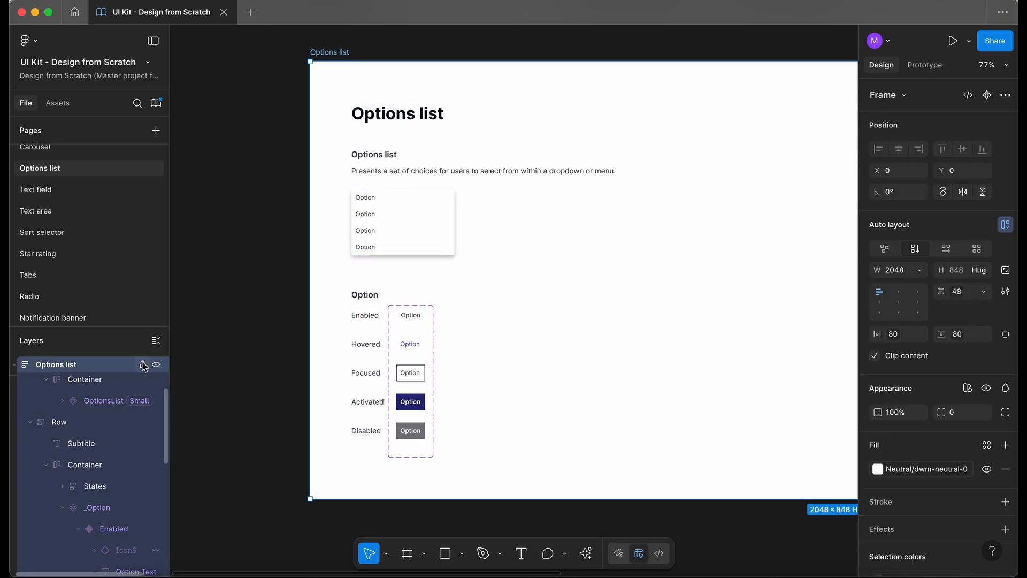
{"action": "left_click", "coordinate": [147, 345]}
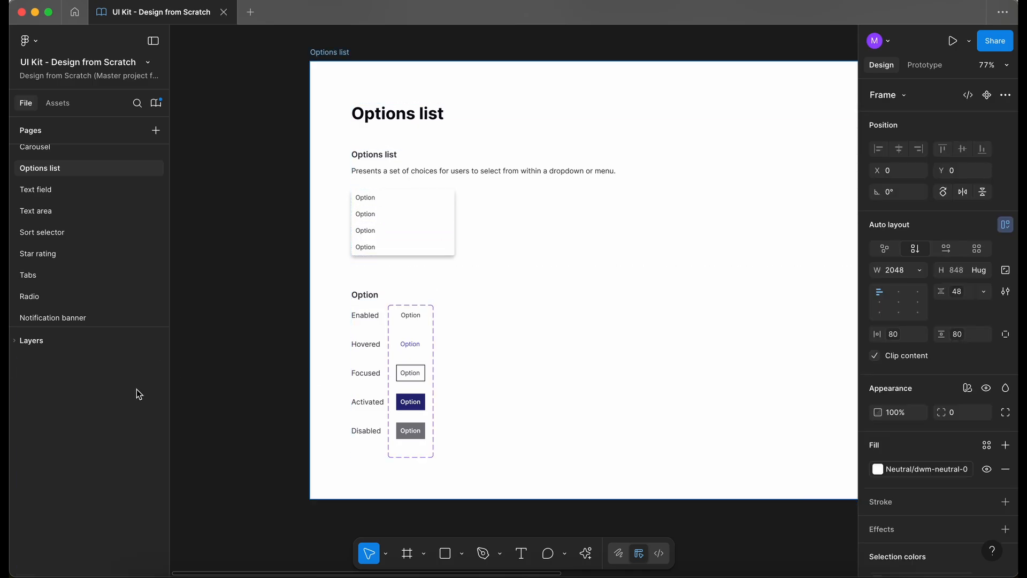
{"action": "scroll", "coordinate": [77, 311], "scroll_direction": "down", "scroll_amount": 1}
{"action": "left_click", "coordinate": [77, 314]}
{"action": "scroll", "coordinate": [402, 322], "scroll_direction": "down", "scroll_amount": 3}
{"action": "left_click", "coordinate": [425, 320]}
{"action": "scroll", "coordinate": [409, 325], "scroll_direction": "up", "scroll_amount": 3}
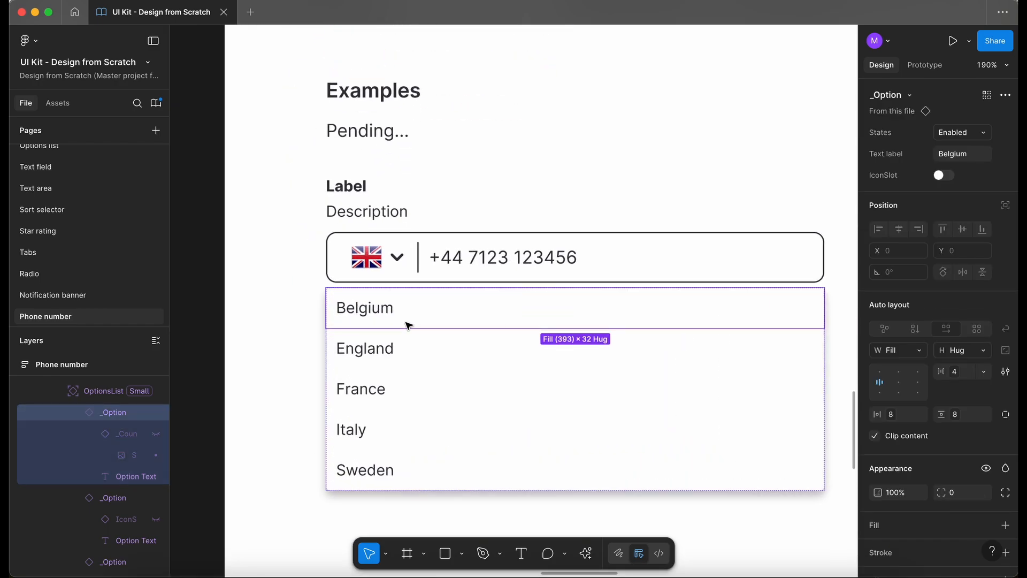
{"action": "left_click", "coordinate": [944, 176]}
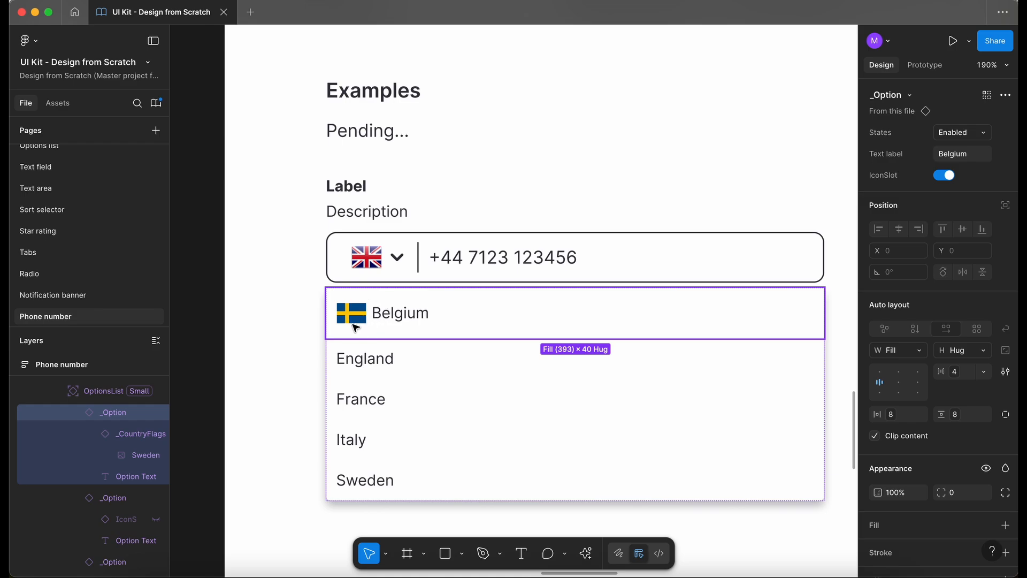
Step: Turn on IconSlot for the England, France, Italy and Sweden options together
{"action": "left_click", "coordinate": [368, 361]}
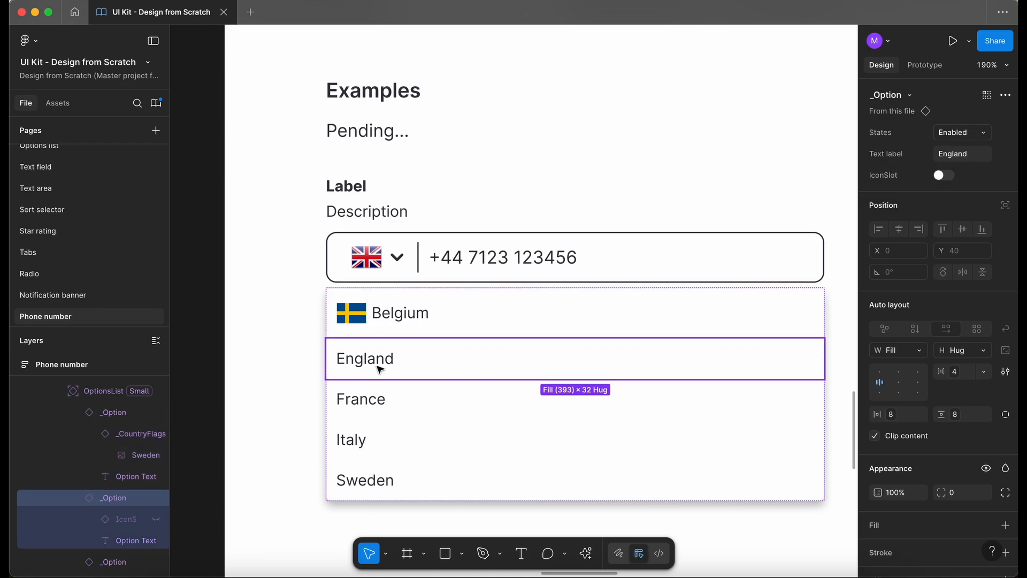
{"action": "left_click", "coordinate": [415, 406], "text": "shift"}
{"action": "left_click", "coordinate": [422, 448], "text": "shift"}
{"action": "left_click", "coordinate": [426, 482], "text": "shift"}
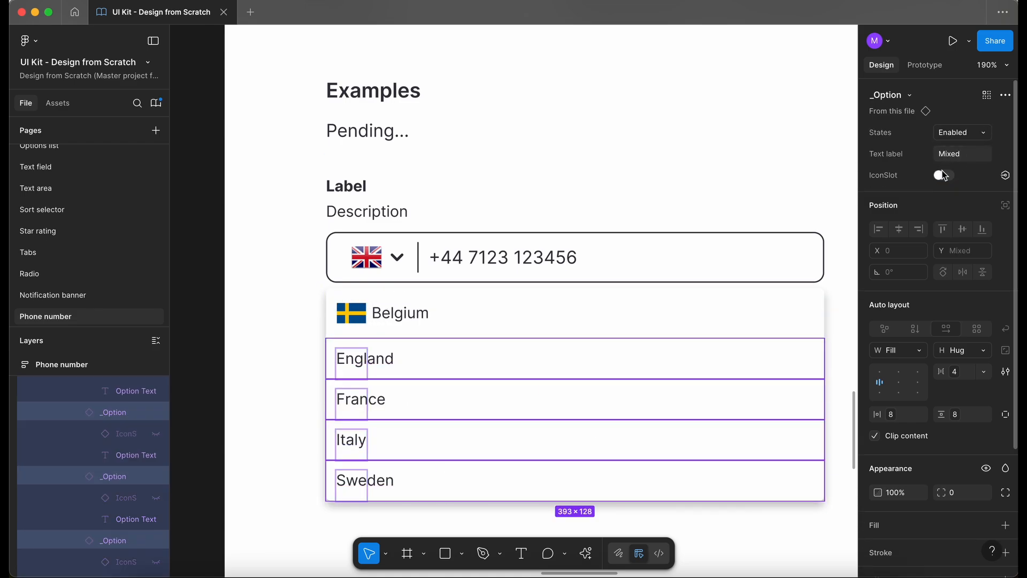
{"action": "left_click", "coordinate": [942, 173]}
Step: Swap the chevron icons of the England and France options for _CountryFlags showing their matching flags
{"action": "scroll", "coordinate": [348, 310], "scroll_direction": "down", "scroll_amount": 2}
{"action": "scroll", "coordinate": [348, 310], "scroll_direction": "right", "scroll_amount": 1}
{"action": "left_click", "coordinate": [320, 321]}
{"action": "left_click", "coordinate": [320, 321]}
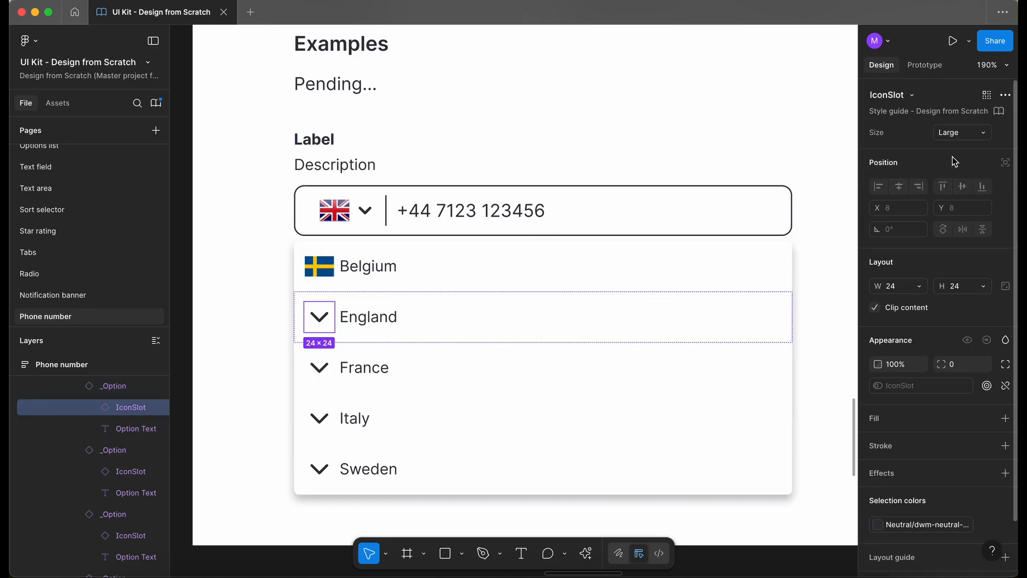
{"action": "key", "text": "Return"}
Step: Swap the Italy option's chevron-down for this file's _CountryFlags set to Italy, and match the Belgium and Sweden flags to their names
{"action": "left_click", "coordinate": [321, 419]}
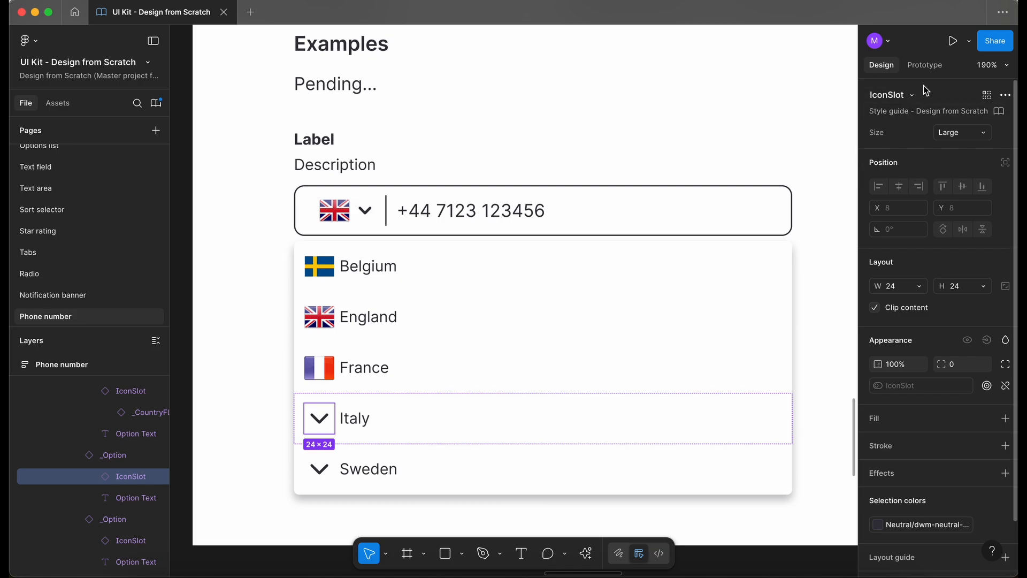
{"action": "left_click", "coordinate": [912, 96]}
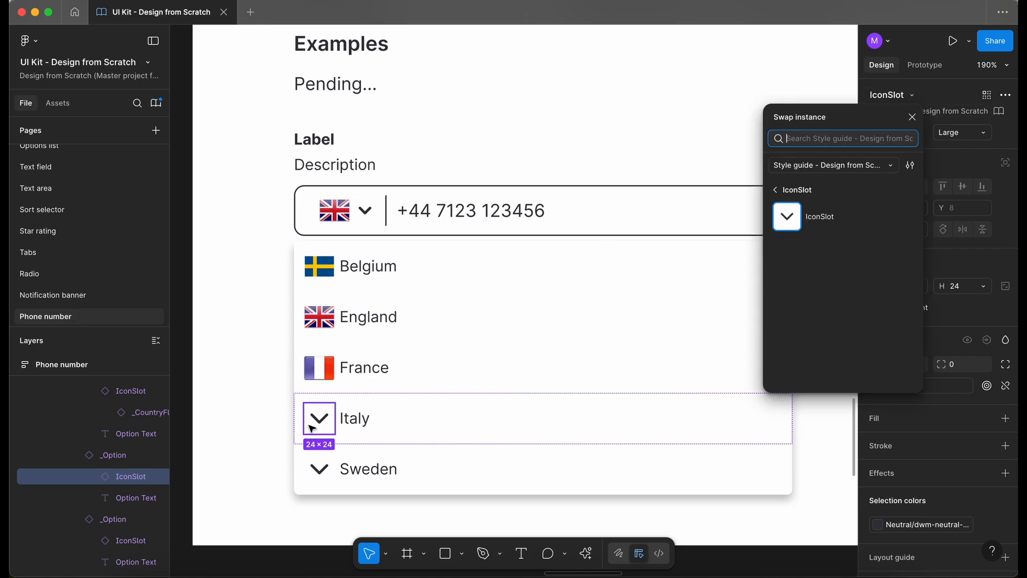
{"action": "key", "text": "Return"}
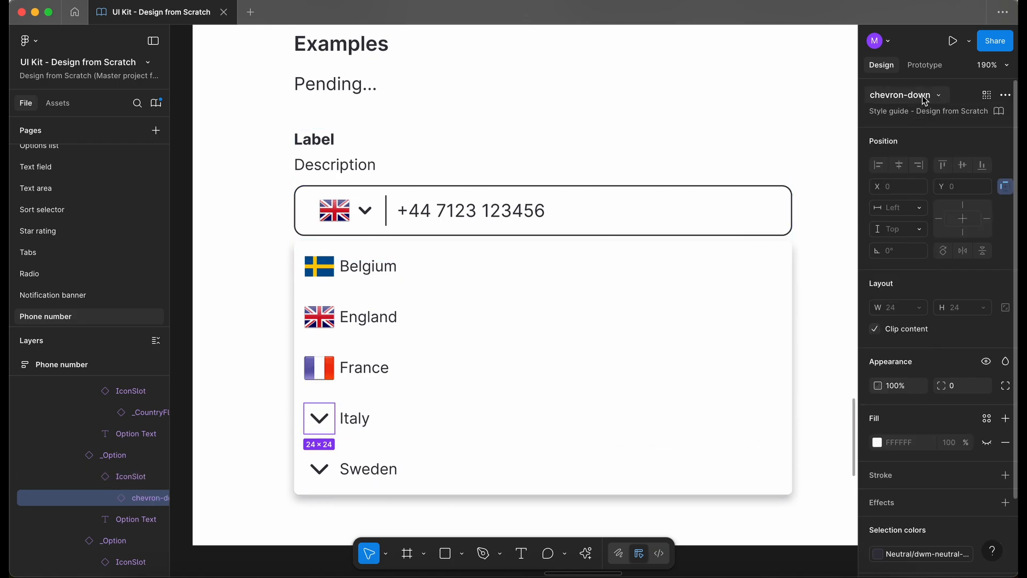
{"action": "left_click", "coordinate": [924, 97]}
{"action": "type", "text": "country"}
{"action": "left_click", "coordinate": [859, 166]}
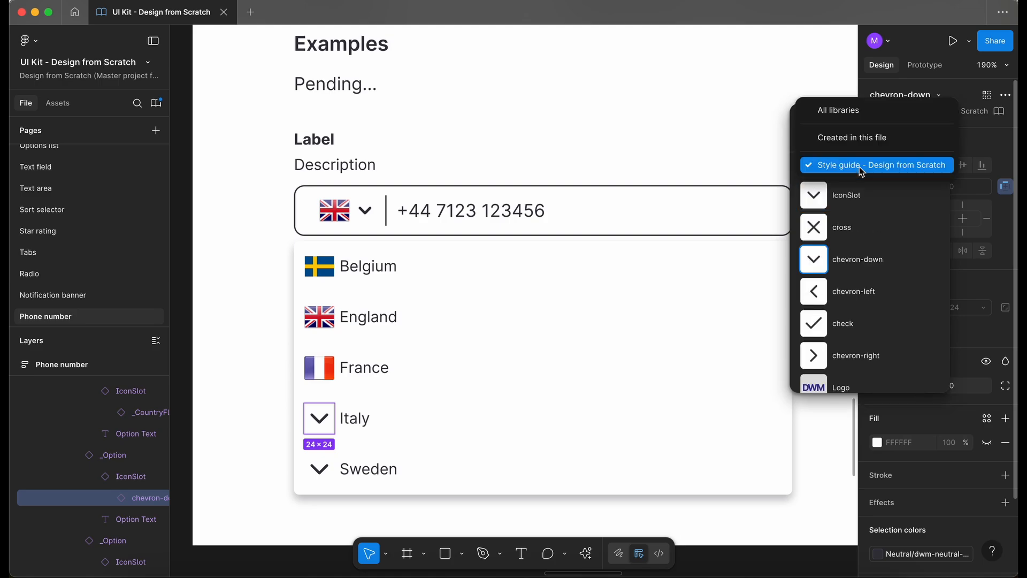
{"action": "left_click", "coordinate": [856, 139]}
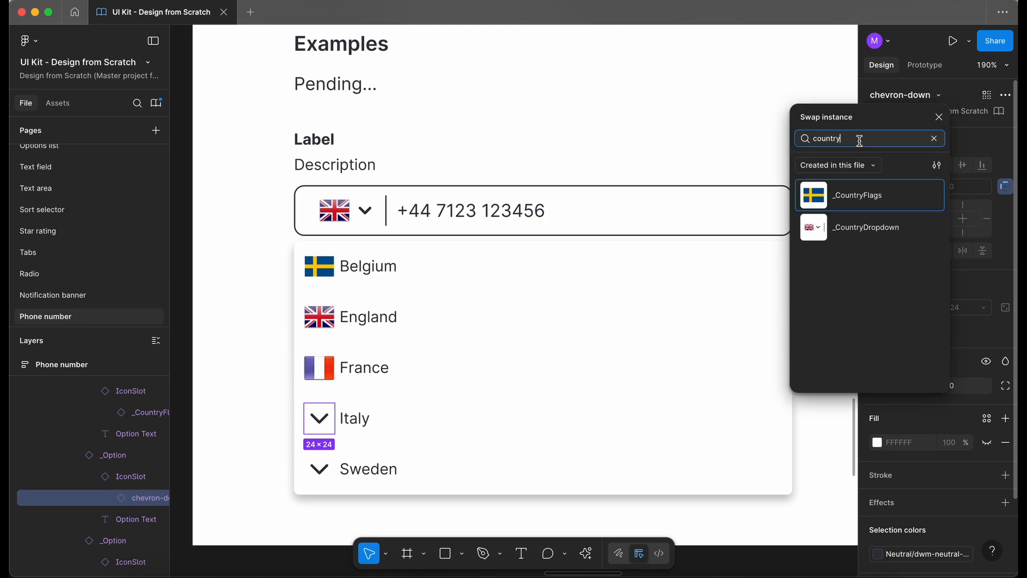
{"action": "left_click", "coordinate": [846, 202]}
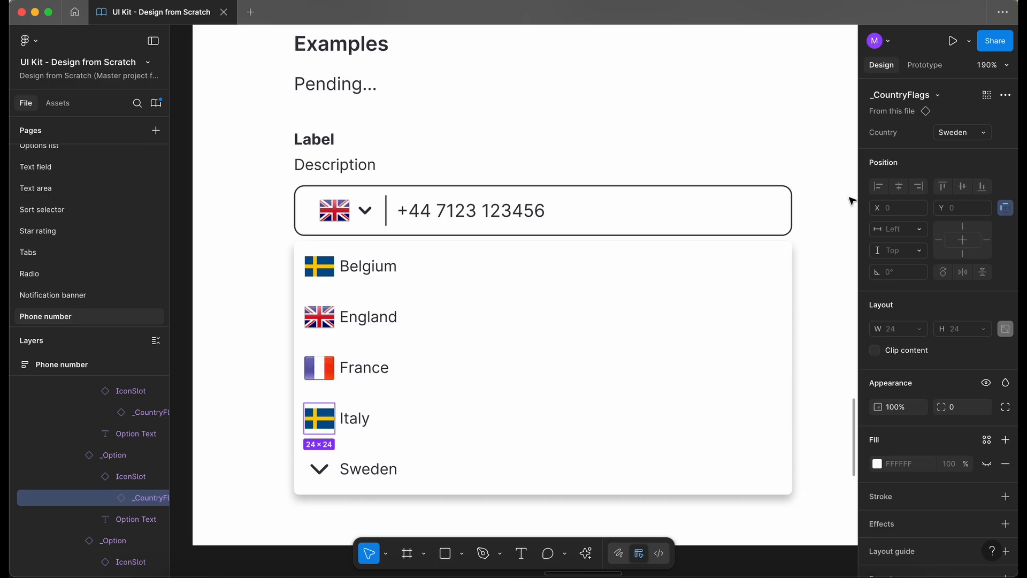
{"action": "left_click", "coordinate": [982, 134]}
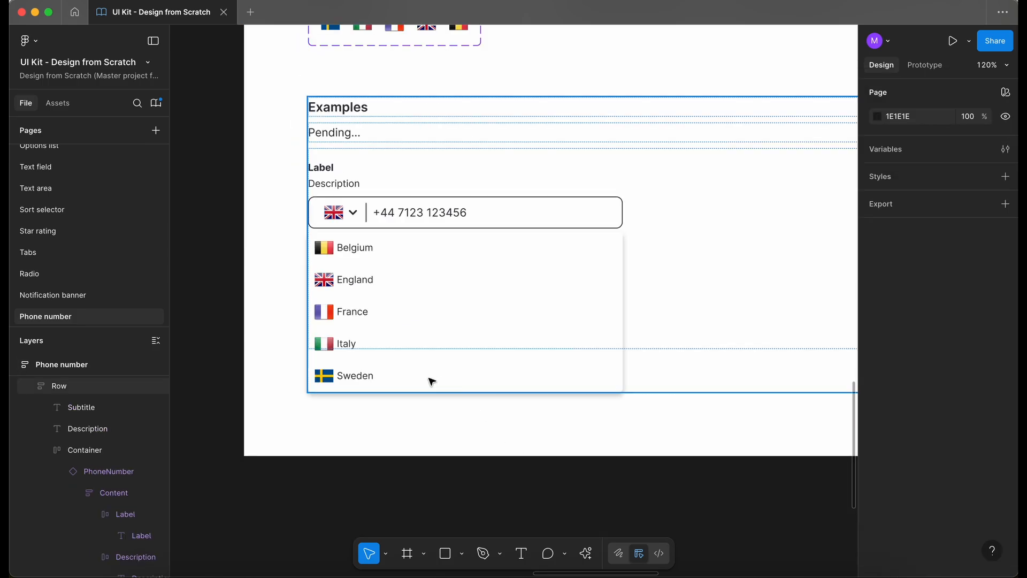
Step: Replace the Examples placeholder description with "Example showing the phone number component using the country dropdown."
{"action": "scroll", "coordinate": [339, 300], "scroll_direction": "up", "scroll_amount": 5}
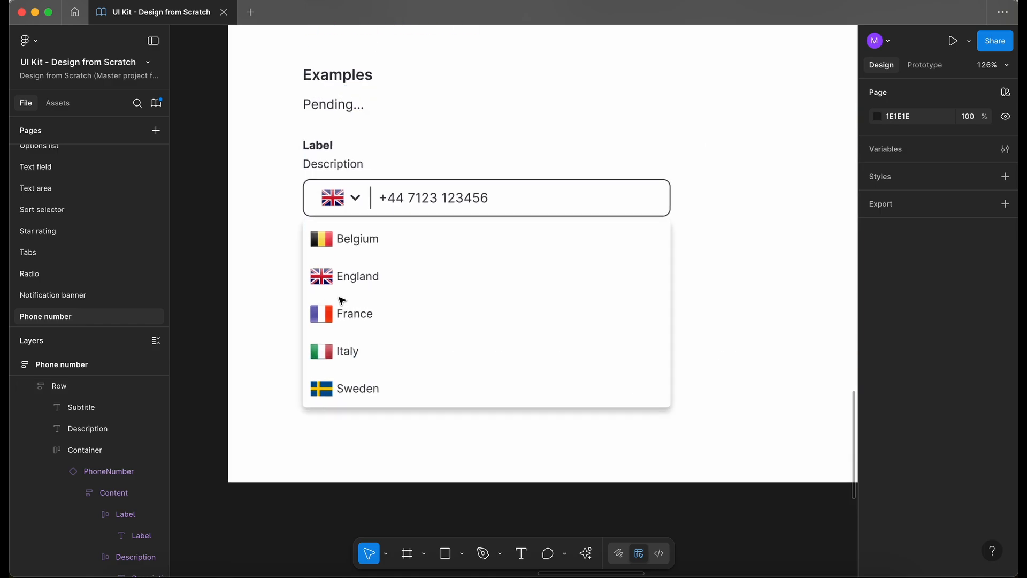
{"action": "scroll", "coordinate": [316, 337], "scroll_direction": "down", "scroll_amount": 4}
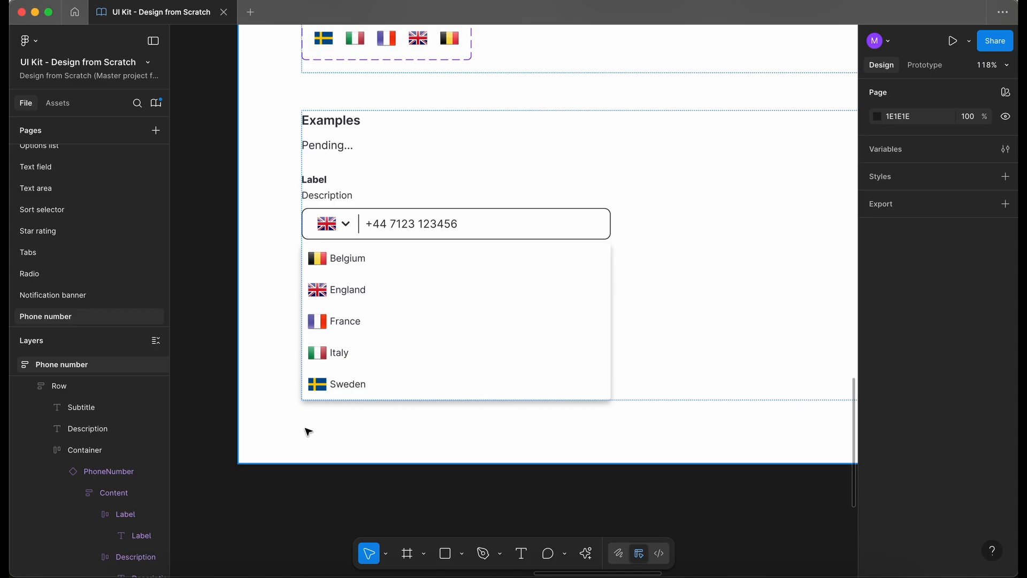
{"action": "scroll", "coordinate": [308, 431], "scroll_direction": "down", "scroll_amount": 2}
{"action": "double_click", "coordinate": [307, 172]}
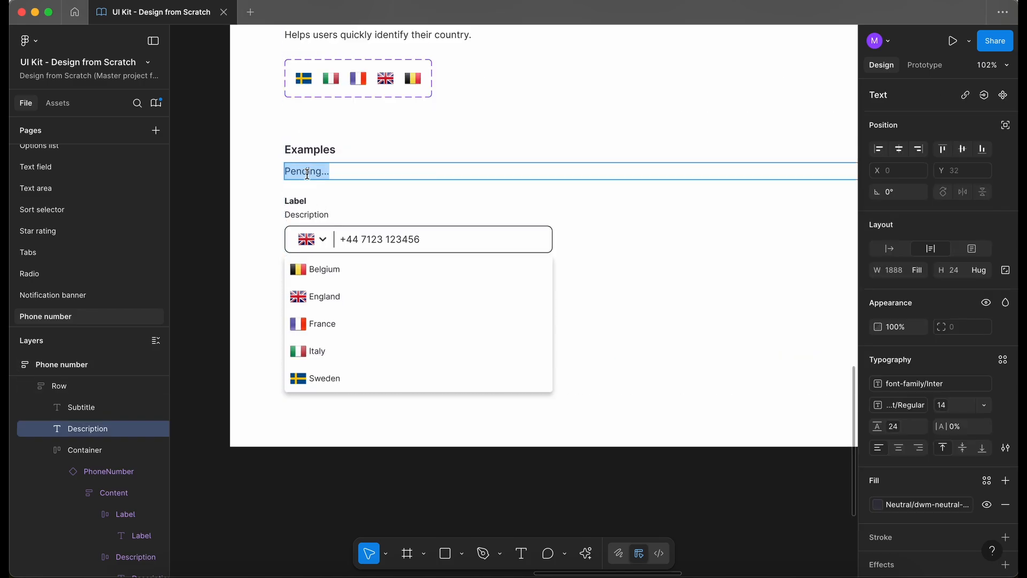
{"action": "type", "text": "Example showing the phone number component using the country dropdown."}
{"action": "left_click", "coordinate": [223, 225]}
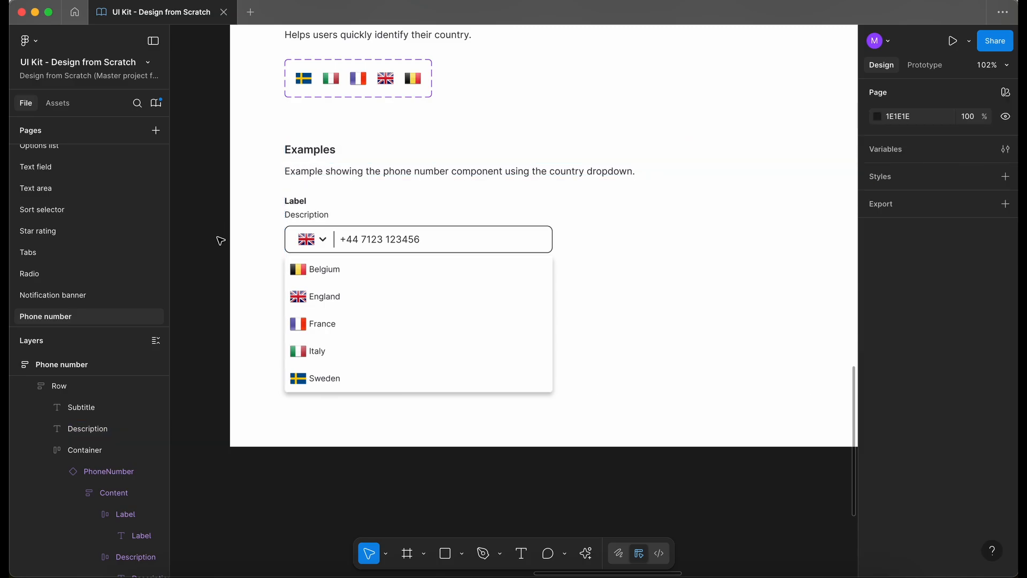
Step: Set the nested _CountryDropdown state to Activated in the example's PhoneNumber instance
{"action": "left_click", "coordinate": [309, 242]}
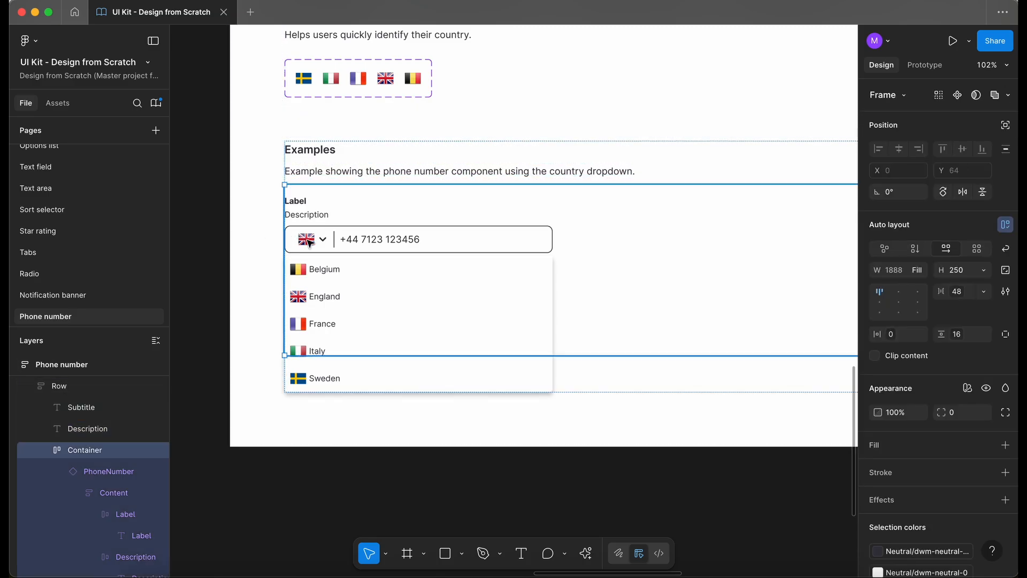
{"action": "double_click", "coordinate": [310, 241]}
{"action": "double_click", "coordinate": [310, 242]}
{"action": "double_click", "coordinate": [309, 242]}
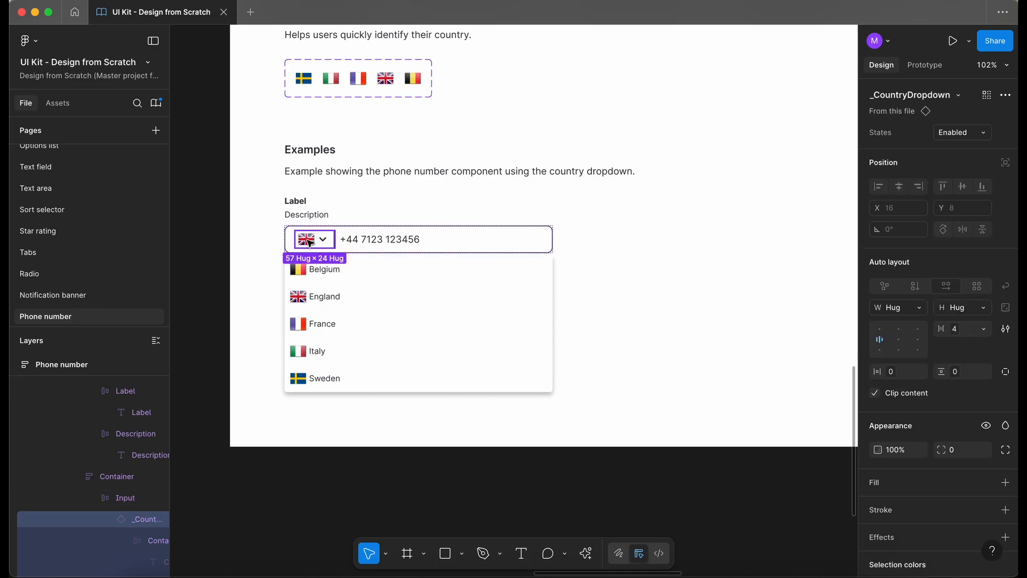
{"action": "key", "text": "Escape"}
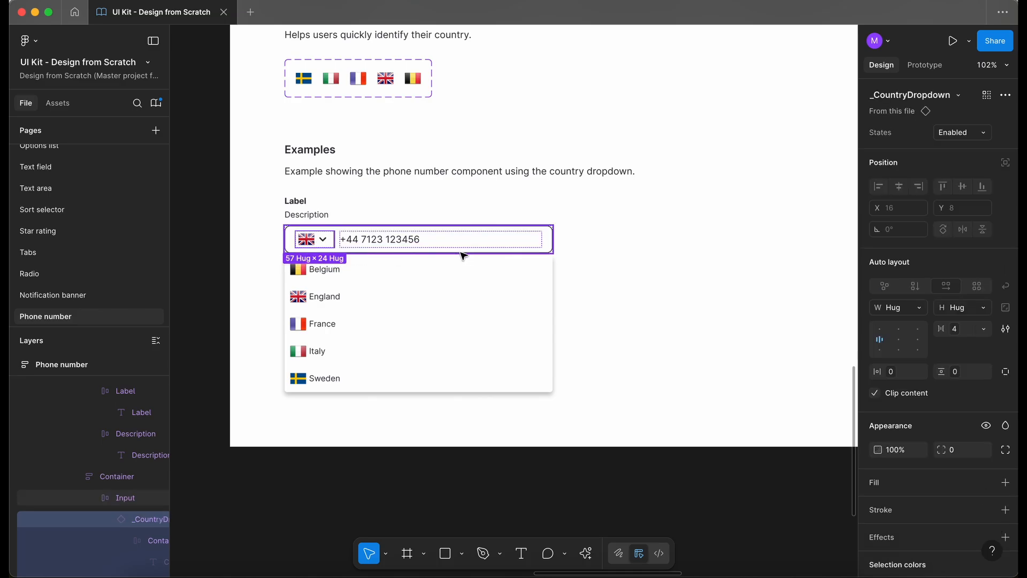
{"action": "left_click", "coordinate": [324, 207]}
{"action": "double_click", "coordinate": [326, 207]}
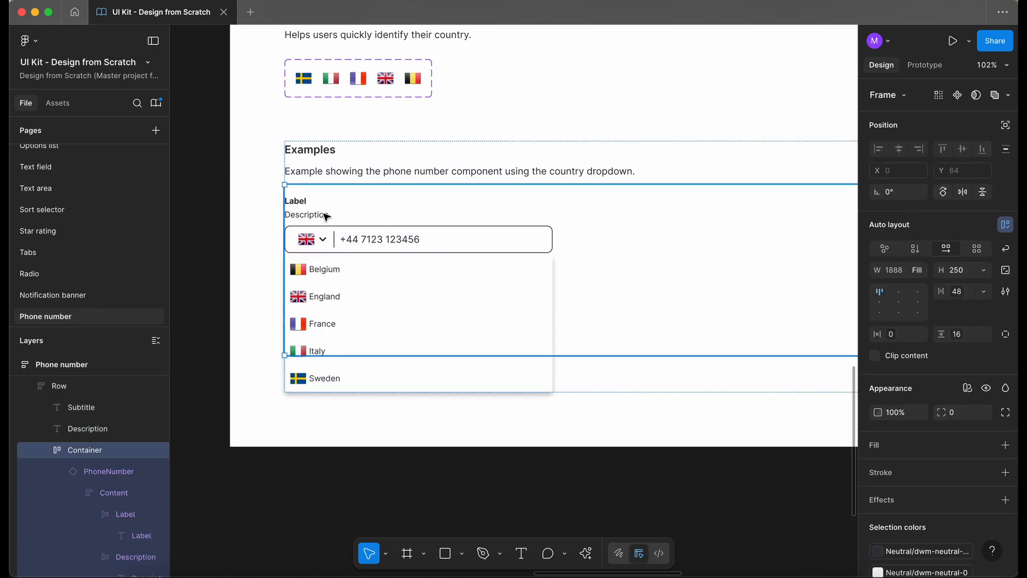
{"action": "double_click", "coordinate": [326, 216]}
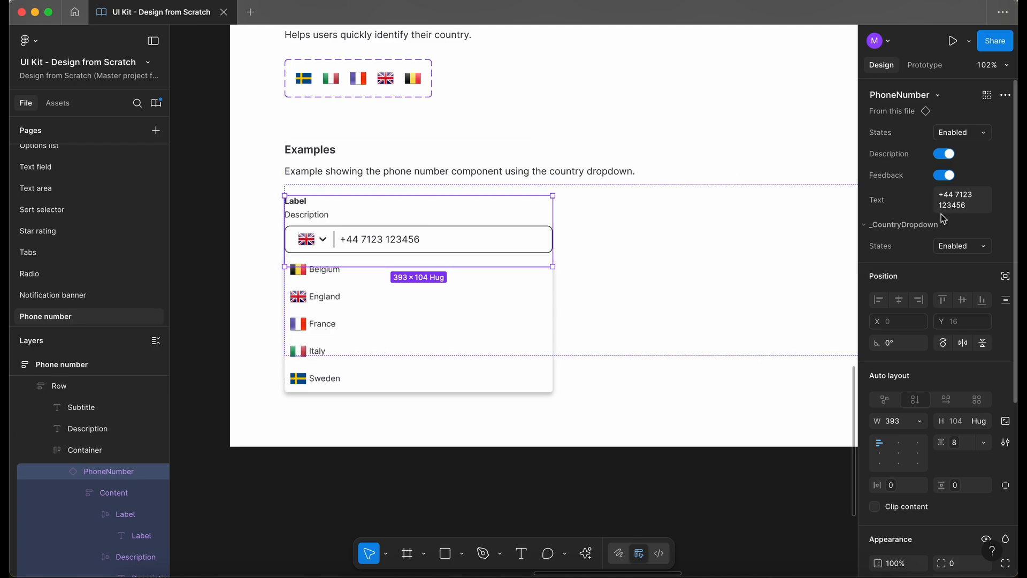
{"action": "left_click", "coordinate": [986, 248]}
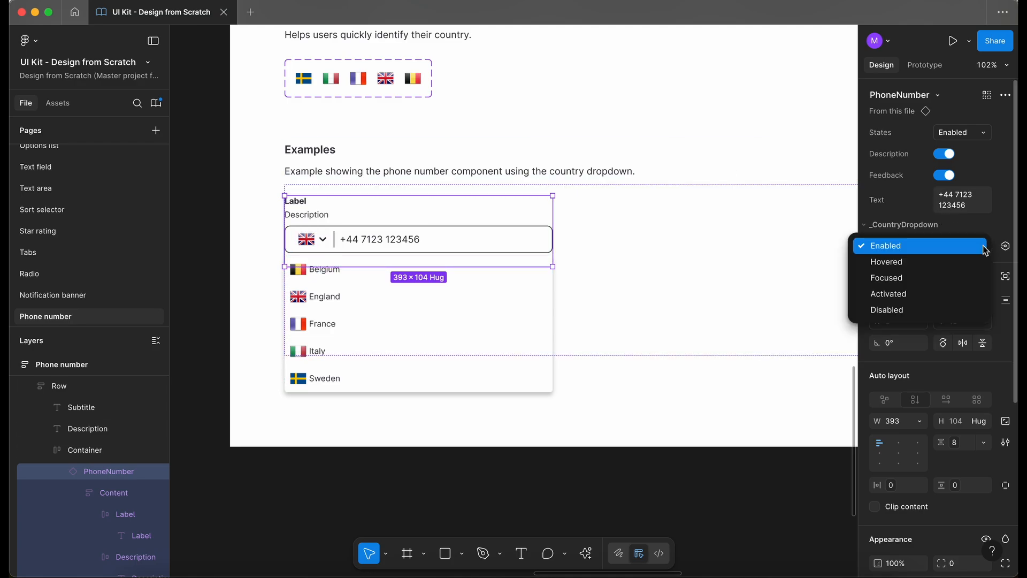
{"action": "left_click", "coordinate": [935, 289]}
{"action": "left_click", "coordinate": [374, 483]}
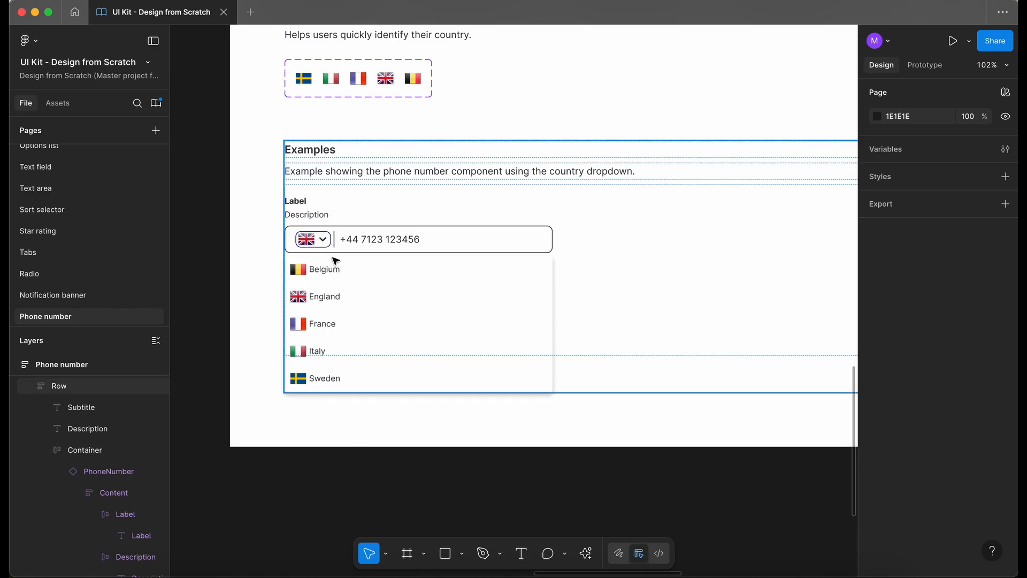
Step: Review the page's PhoneNumber states and CountryDropdown variants, checking how the flag looks in the Disabled ones
{"action": "scroll", "coordinate": [343, 99], "scroll_direction": "down", "scroll_amount": 5}
{"action": "scroll", "coordinate": [342, 98], "scroll_direction": "up", "scroll_amount": 5}
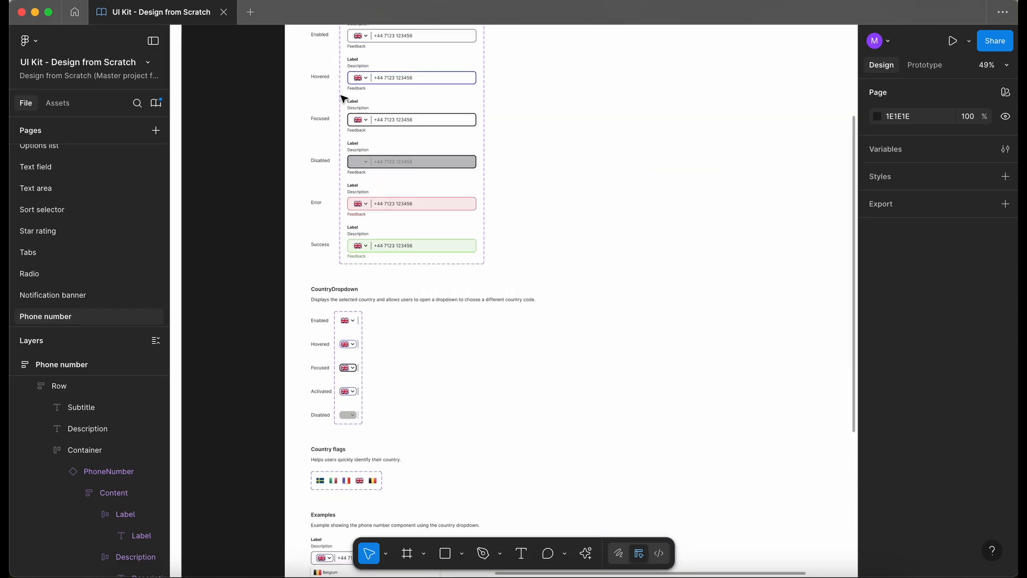
{"action": "scroll", "coordinate": [357, 143], "scroll_direction": "up", "scroll_amount": 5}
{"action": "scroll", "coordinate": [356, 144], "scroll_direction": "down", "scroll_amount": 6}
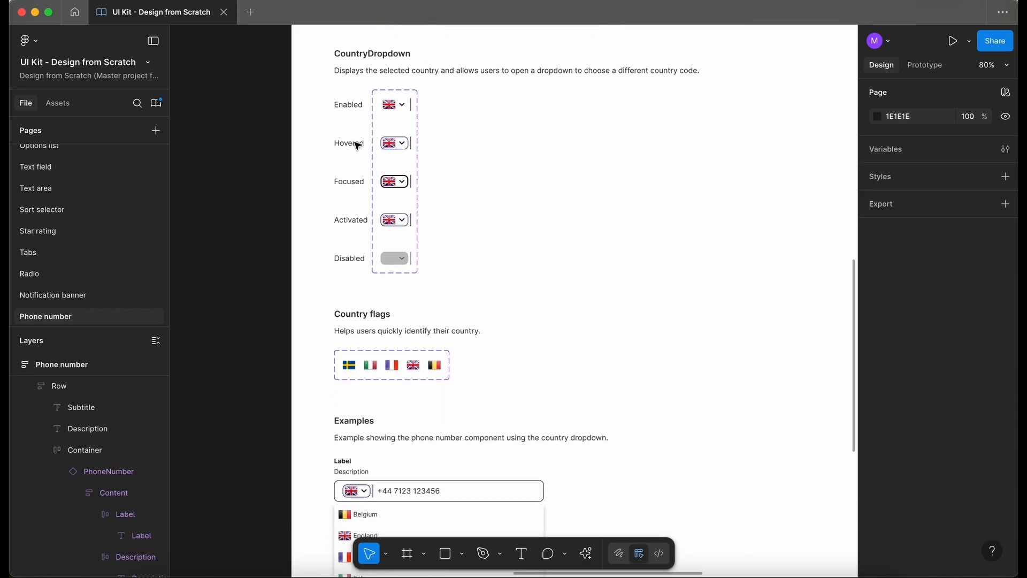
{"action": "scroll", "coordinate": [358, 144], "scroll_direction": "up", "scroll_amount": 7}
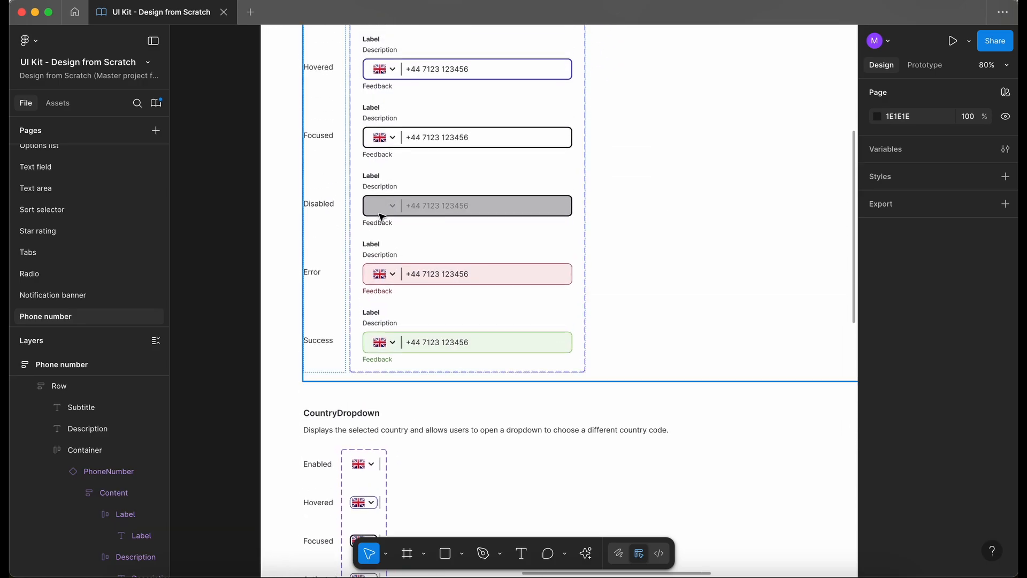
{"action": "scroll", "coordinate": [367, 206], "scroll_direction": "up", "scroll_amount": 5}
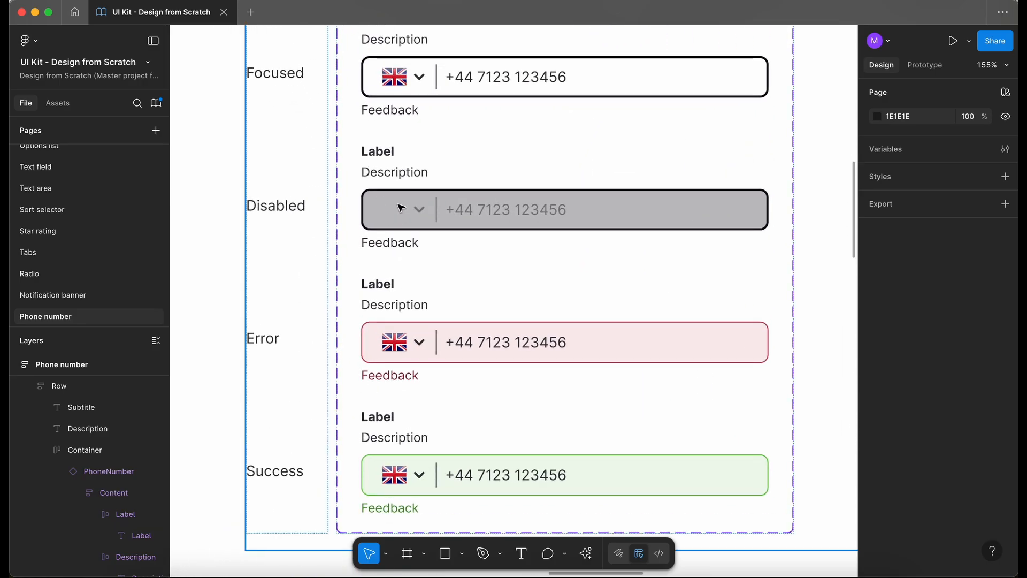
{"action": "scroll", "coordinate": [412, 223], "scroll_direction": "down", "scroll_amount": 4}
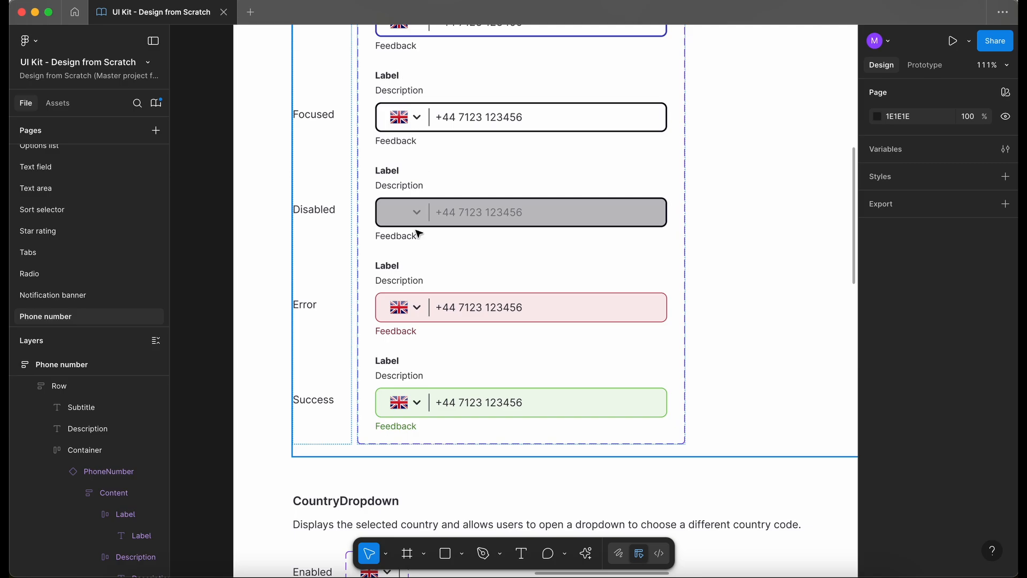
{"action": "scroll", "coordinate": [419, 234], "scroll_direction": "down", "scroll_amount": 8}
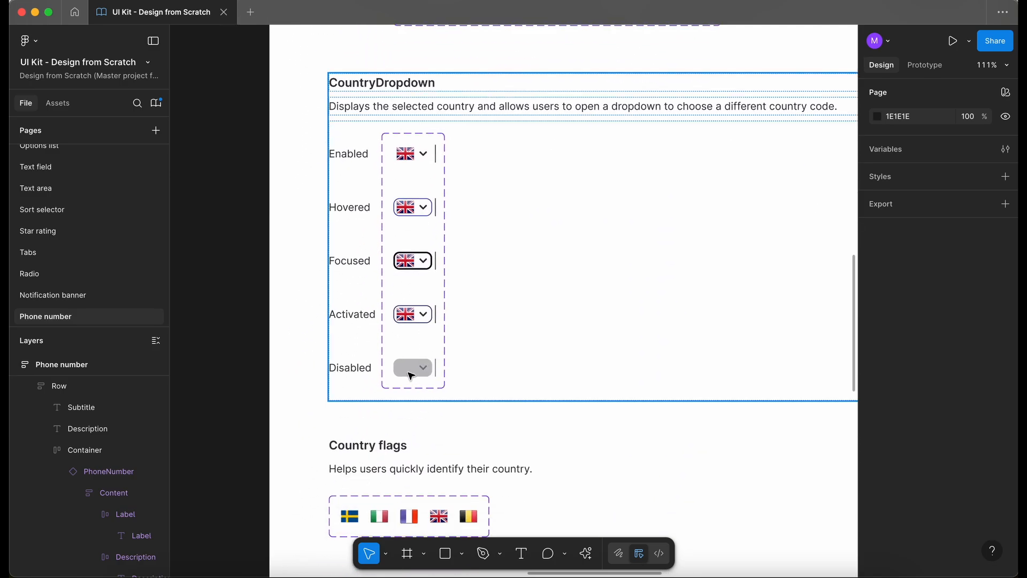
Step: Set the opacity of the _CountryFlags instance in the Disabled CountryDropdown variant to 10% and check it in the Disabled PhoneNumber state
{"action": "scroll", "coordinate": [411, 376], "scroll_direction": "up", "scroll_amount": 4}
{"action": "left_click", "coordinate": [409, 374], "text": "super"}
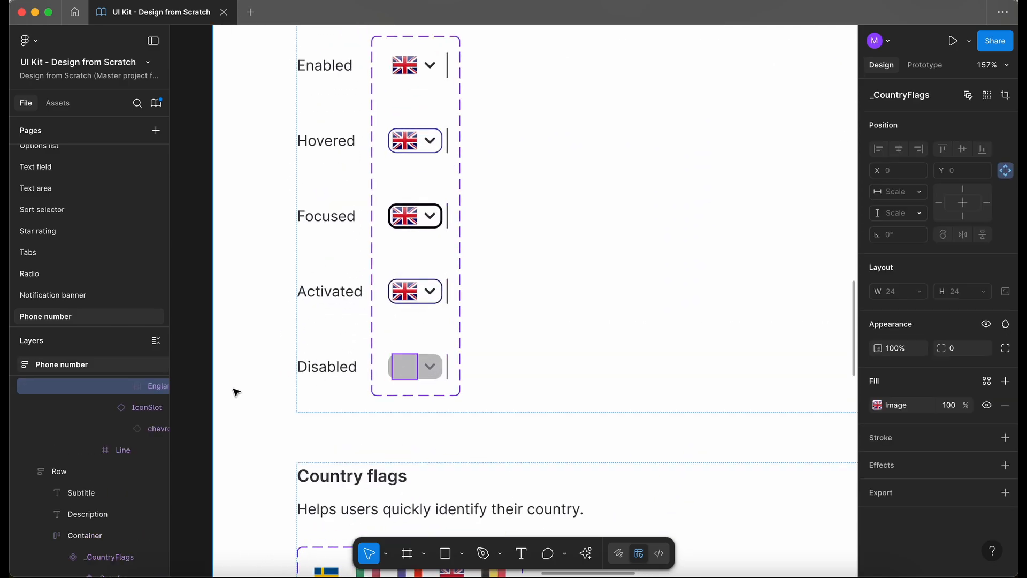
{"action": "scroll", "coordinate": [150, 422], "scroll_direction": "up", "scroll_amount": 1}
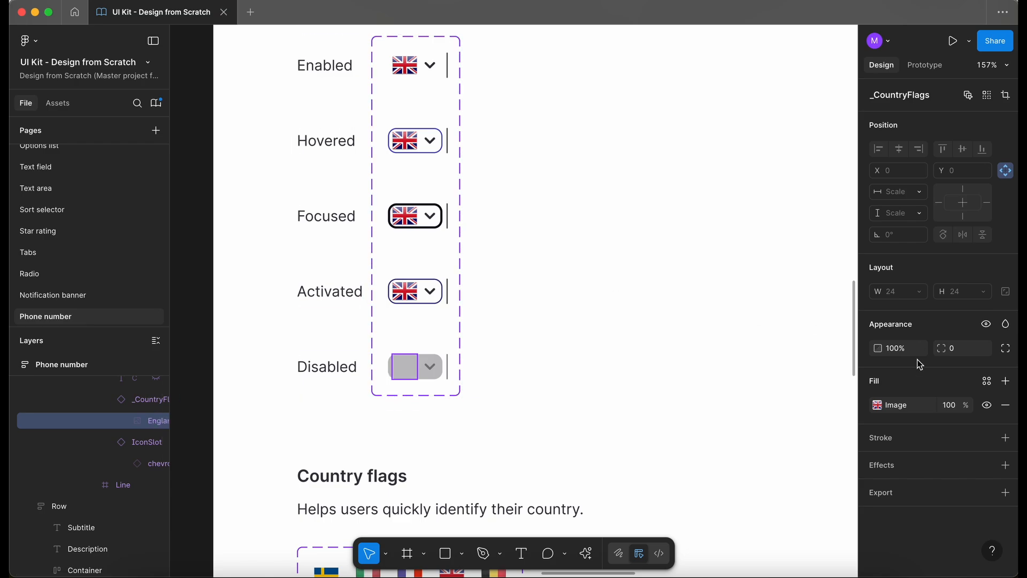
{"action": "left_click", "coordinate": [124, 403]}
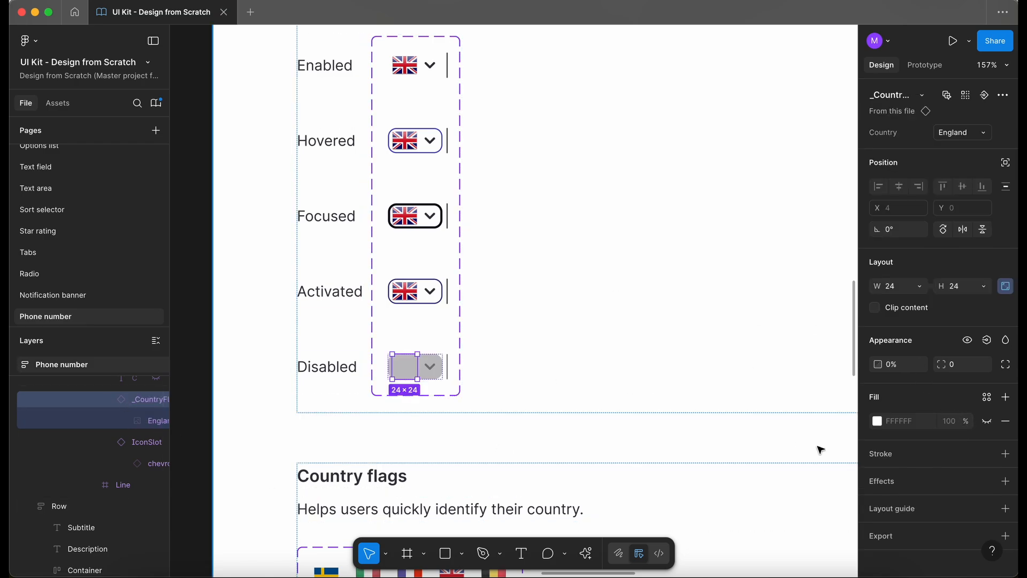
{"action": "left_click", "coordinate": [909, 370]}
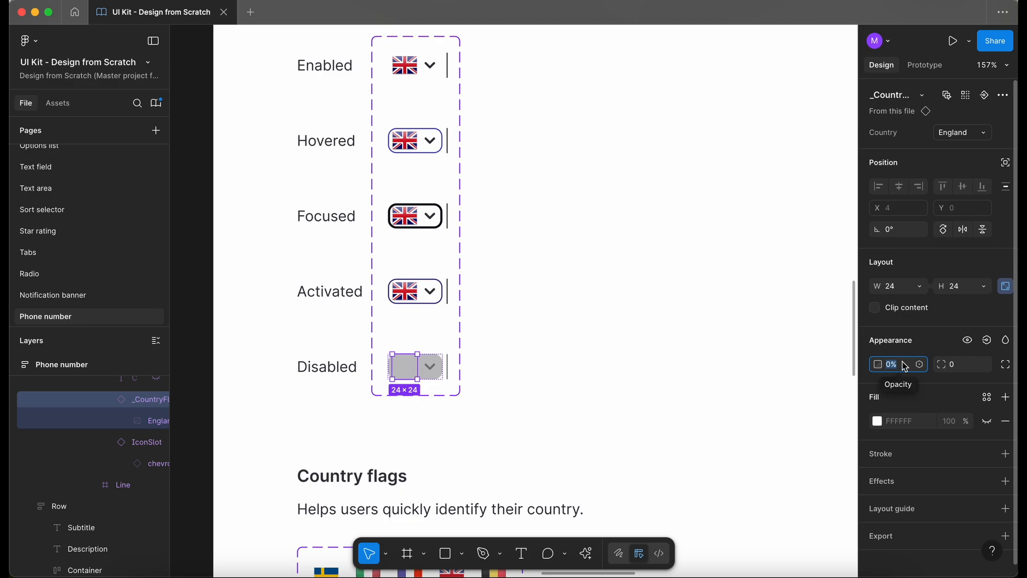
{"action": "type", "text": "1"}
{"action": "key", "text": "Return"}
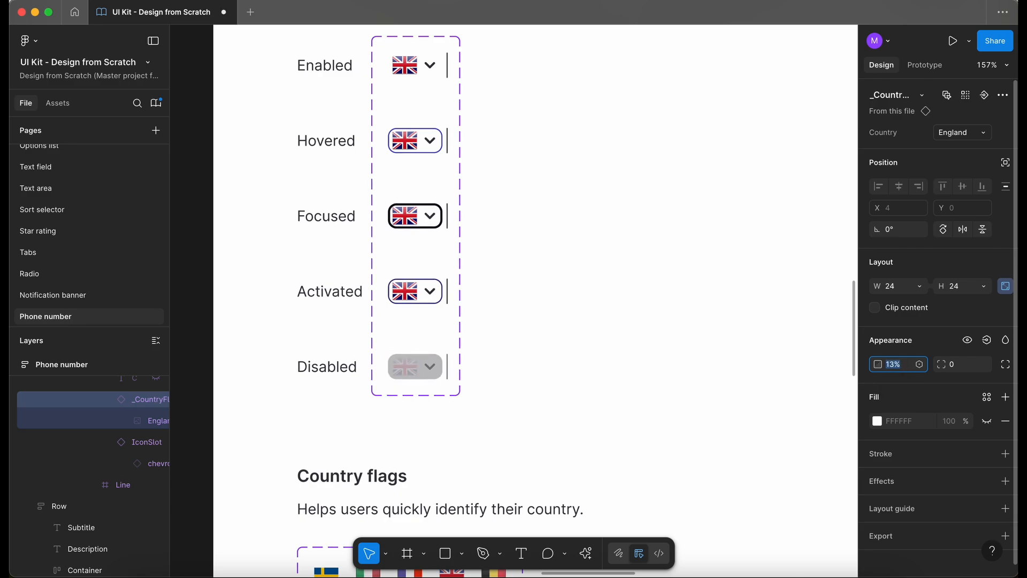
{"action": "scroll", "coordinate": [313, 362], "scroll_direction": "down", "scroll_amount": 3}
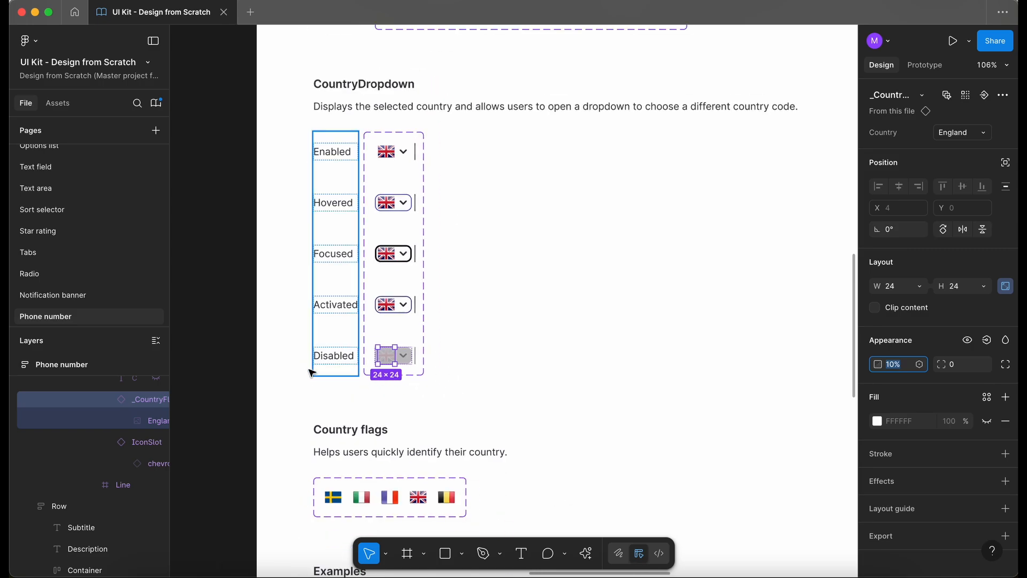
{"action": "left_click", "coordinate": [270, 400]}
{"action": "scroll", "coordinate": [268, 396], "scroll_direction": "up", "scroll_amount": 10}
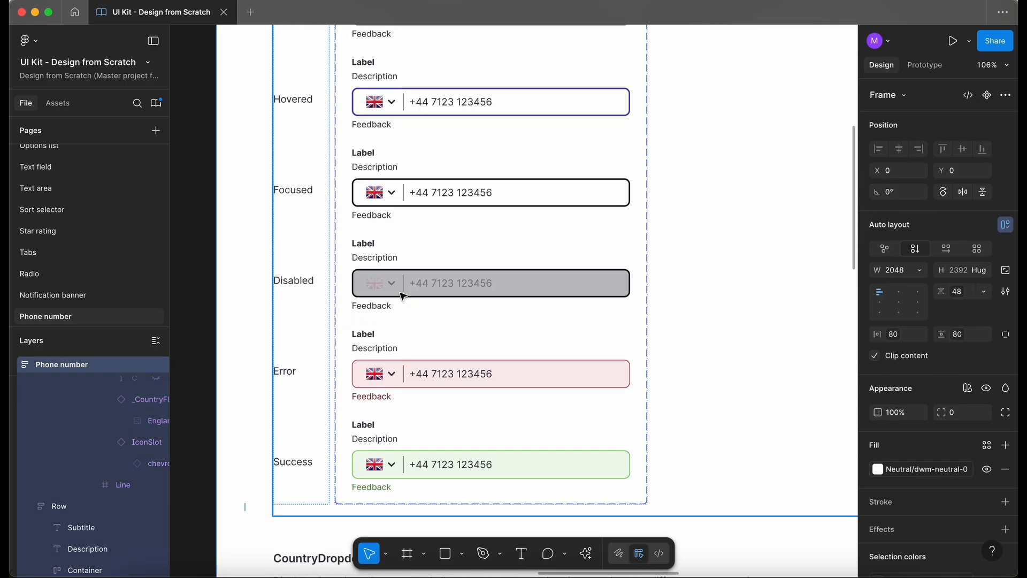
{"action": "scroll", "coordinate": [363, 278], "scroll_direction": "up", "scroll_amount": 3}
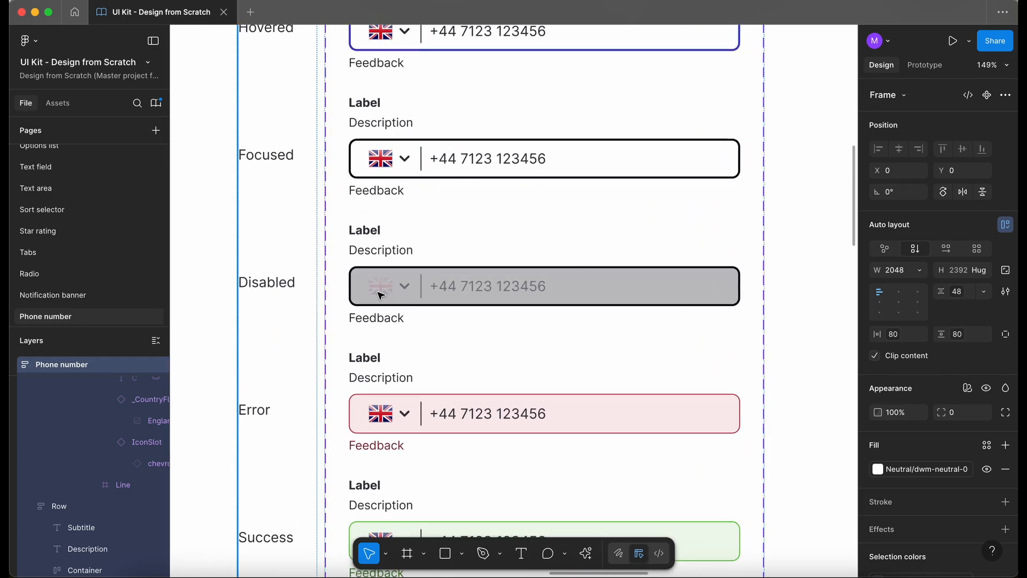
Step: Delete the Testing frame beside the Phone number frame
{"action": "scroll", "coordinate": [378, 291], "scroll_direction": "down", "scroll_amount": 6}
{"action": "left_click", "coordinate": [281, 382]}
{"action": "scroll", "coordinate": [281, 382], "scroll_direction": "down", "scroll_amount": 3}
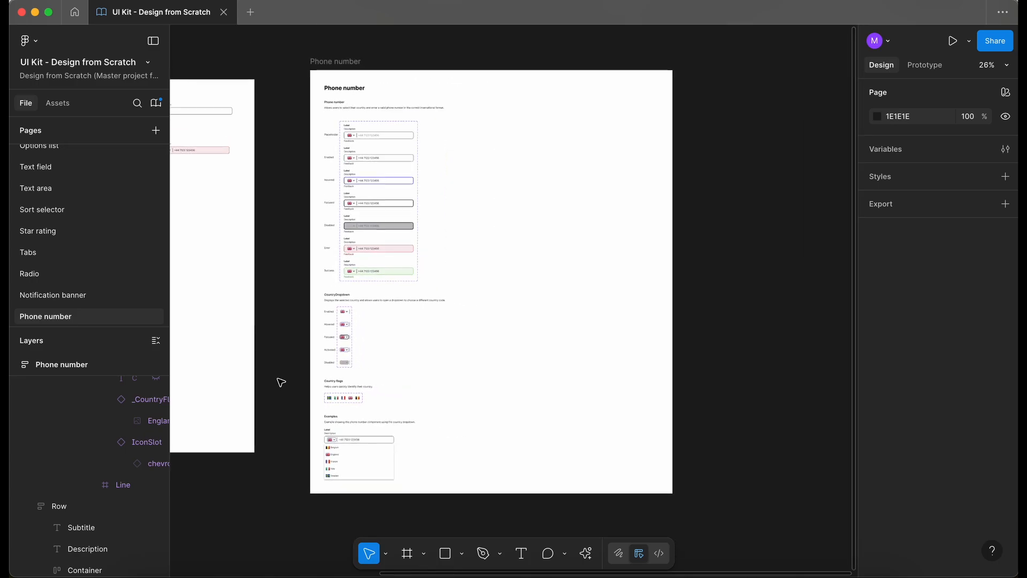
{"action": "scroll", "coordinate": [280, 382], "scroll_direction": "left", "scroll_amount": 10}
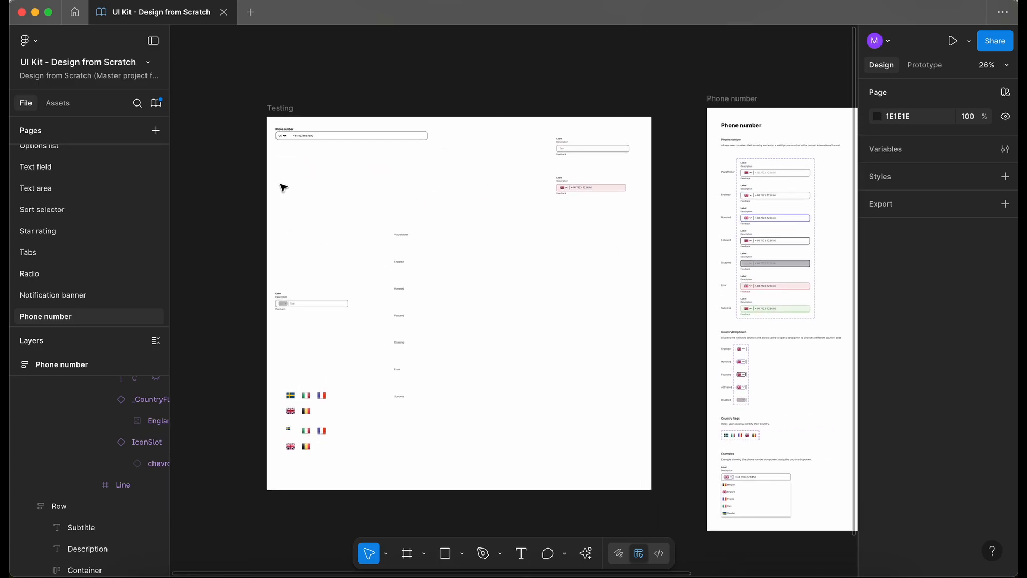
{"action": "left_click", "coordinate": [282, 107]}
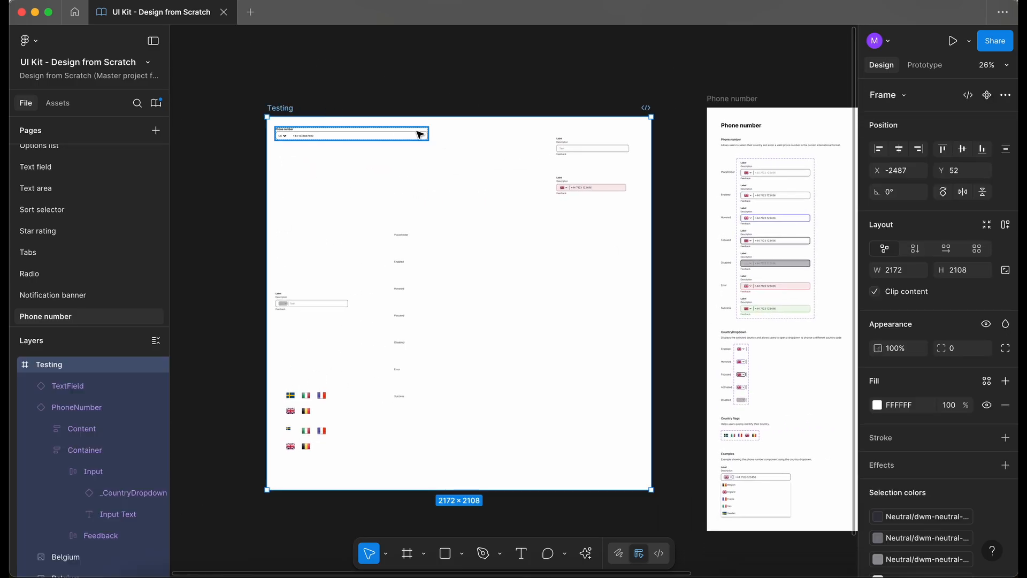
{"action": "scroll", "coordinate": [419, 135], "scroll_direction": "up", "scroll_amount": 2}
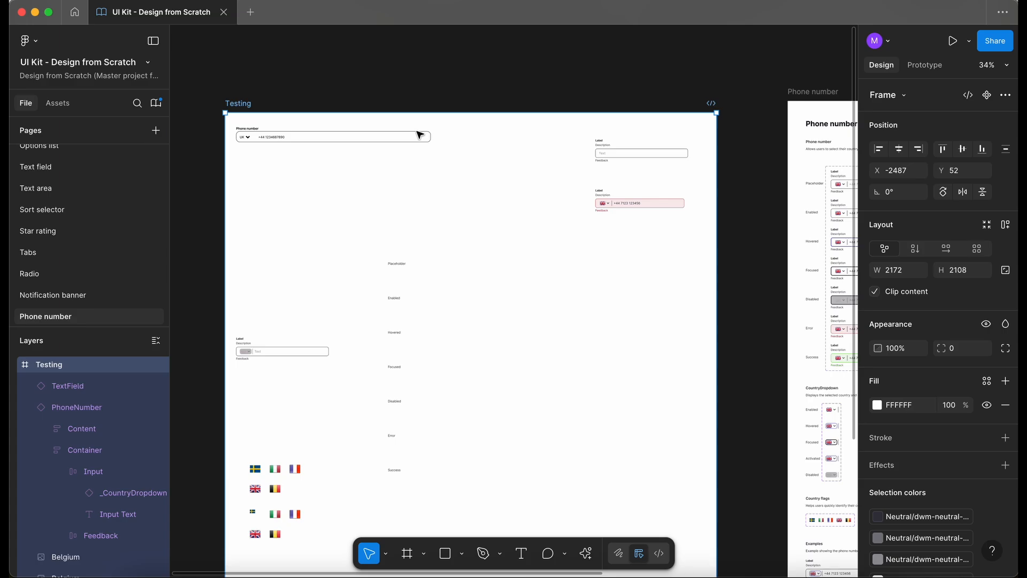
{"action": "key", "text": "Delete"}
{"action": "scroll", "coordinate": [419, 134], "scroll_direction": "right", "scroll_amount": 1}
{"action": "scroll", "coordinate": [420, 134], "scroll_direction": "up", "scroll_amount": 2, "text": "ctrl"}
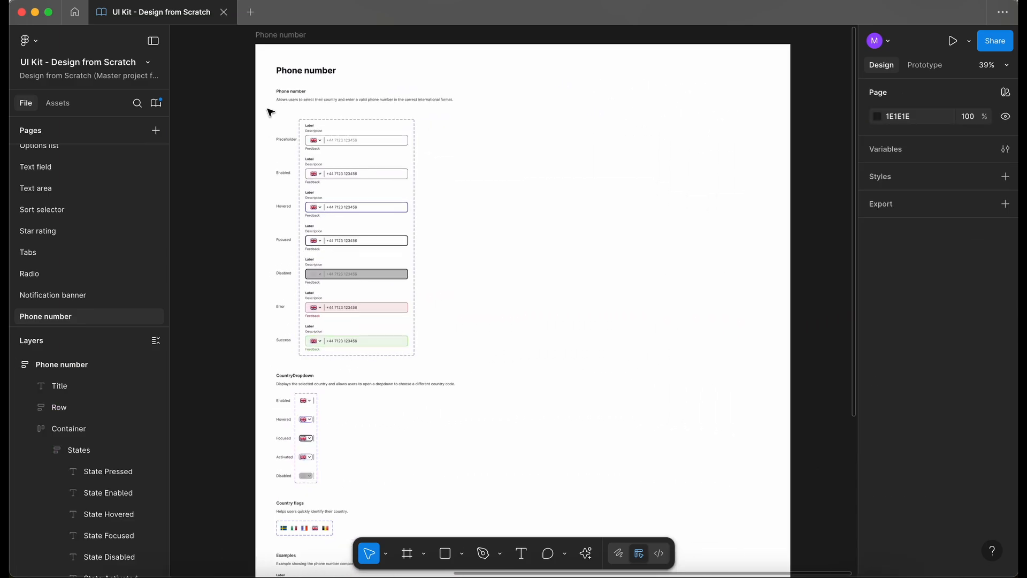
{"action": "scroll", "coordinate": [269, 111], "scroll_direction": "up", "scroll_amount": 1}
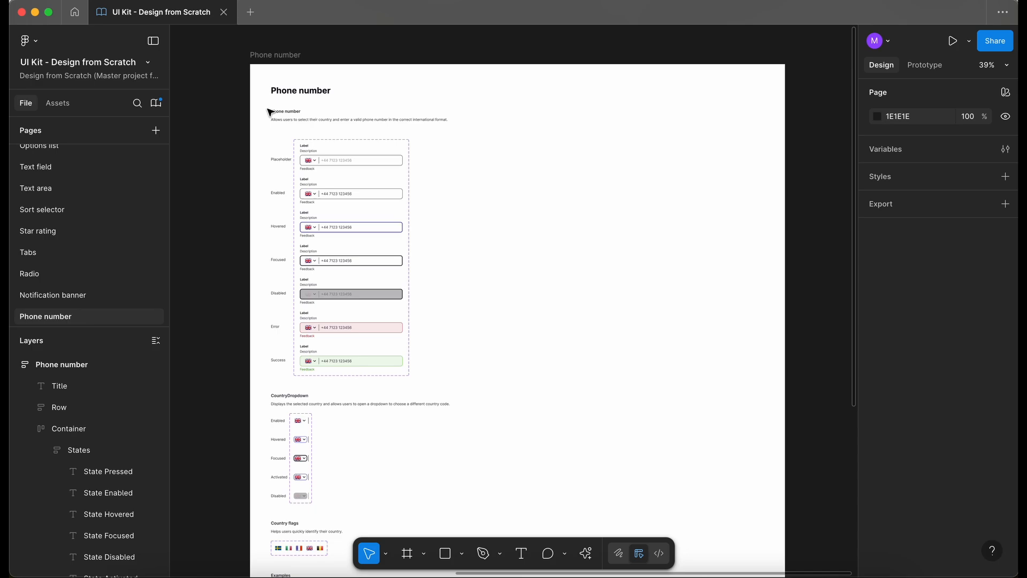
{"action": "scroll", "coordinate": [270, 113], "scroll_direction": "up", "scroll_amount": 3, "text": "ctrl"}
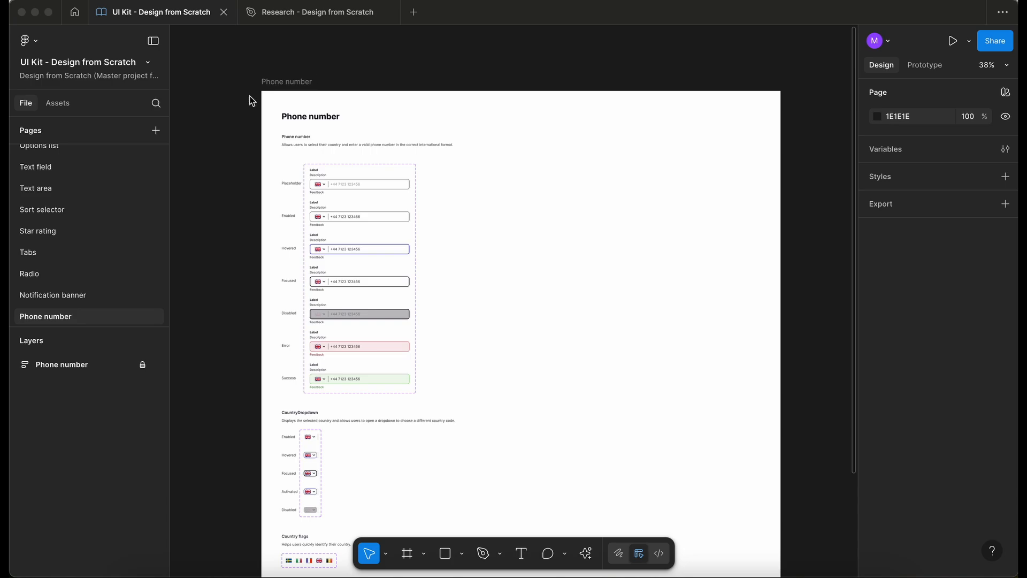
Step: Publish only OptionsList to the UI kit library, leaving out PhoneNumber, with the description "Added OptionsList as a component on a new page."
{"action": "scroll", "coordinate": [251, 101], "scroll_direction": "down", "scroll_amount": 3}
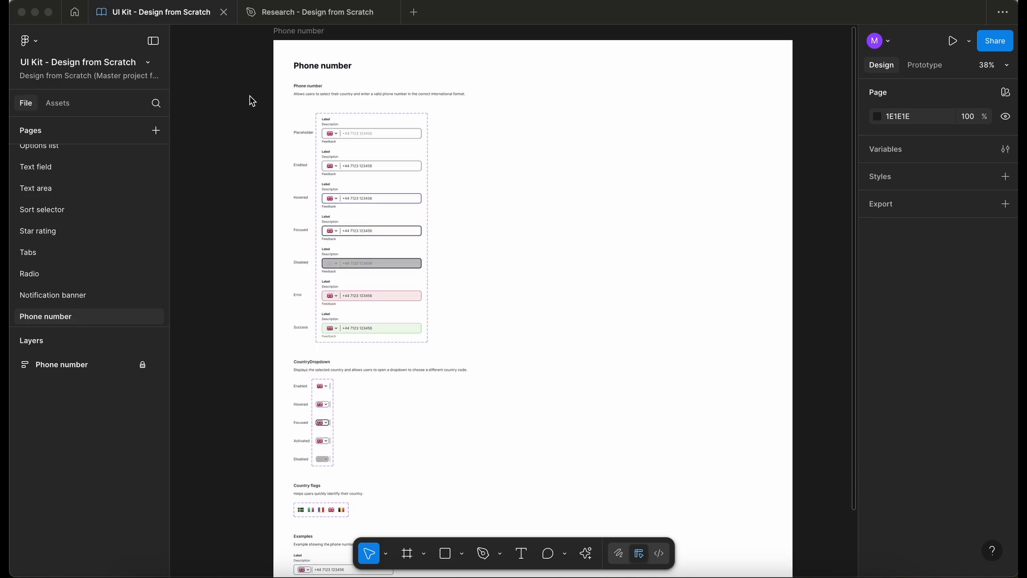
{"action": "left_click", "coordinate": [62, 107]}
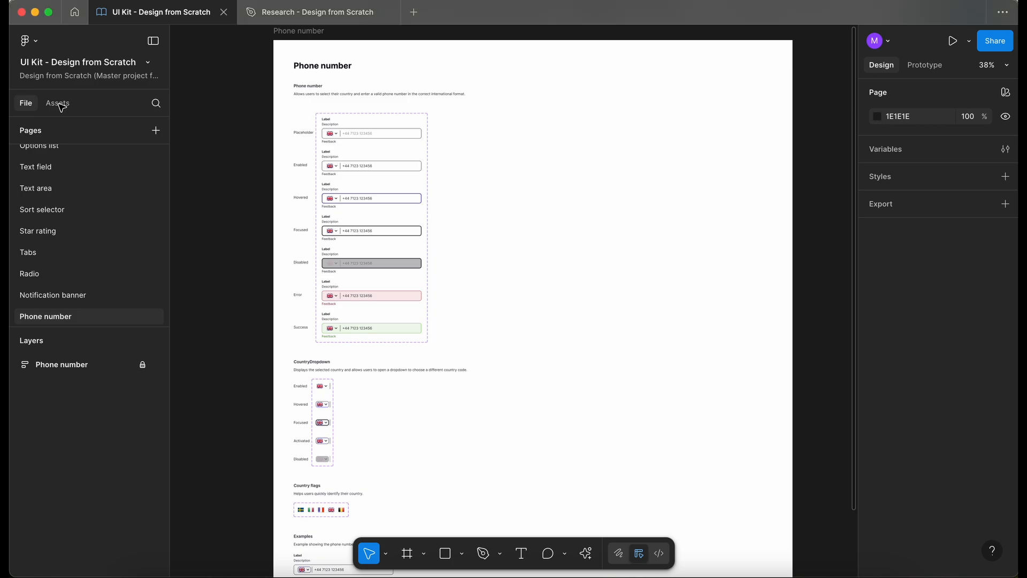
{"action": "left_click", "coordinate": [58, 103]}
{"action": "left_click", "coordinate": [156, 103]}
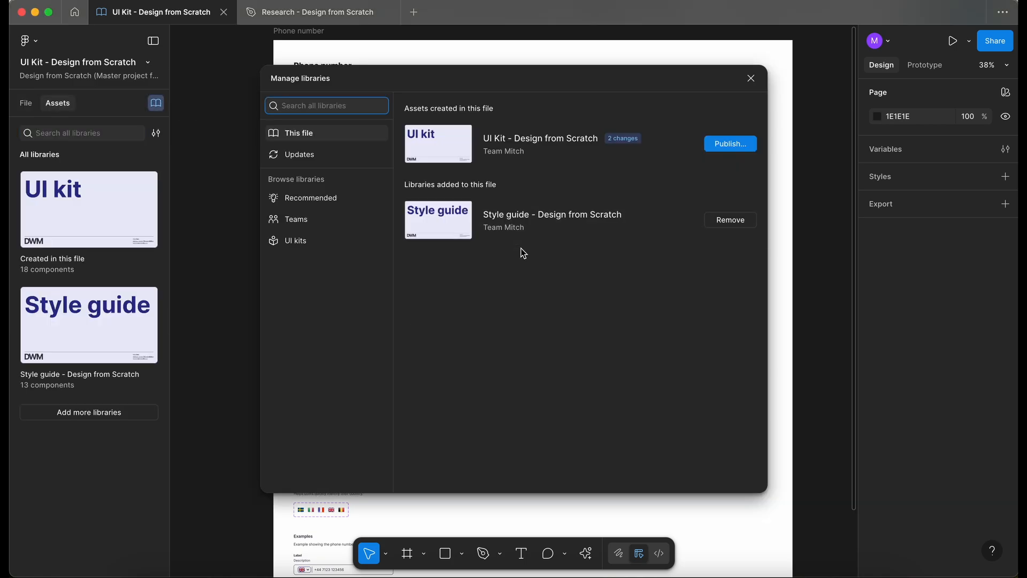
{"action": "left_click", "coordinate": [731, 144]}
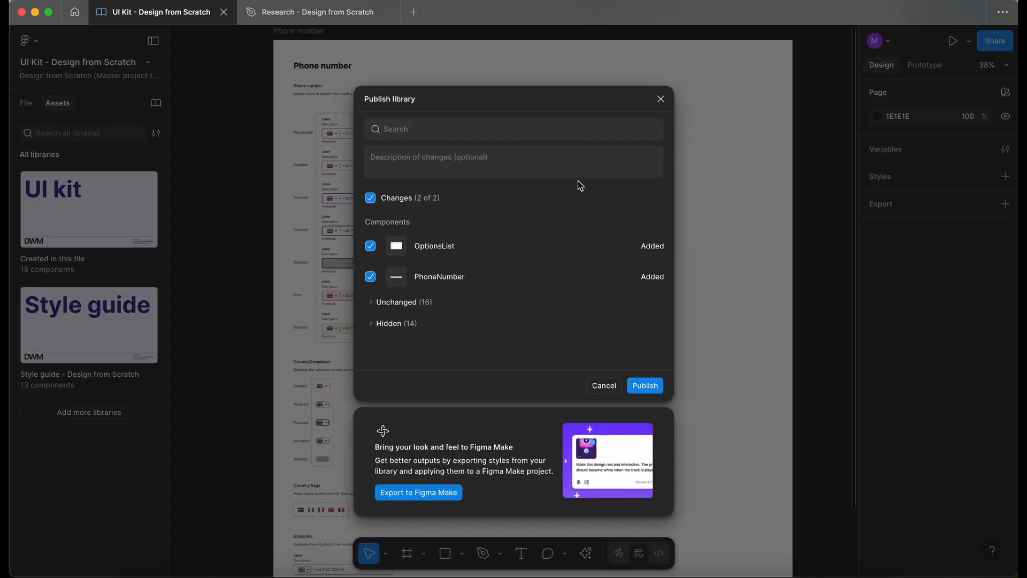
{"action": "left_click", "coordinate": [370, 277]}
{"action": "left_click", "coordinate": [449, 162]}
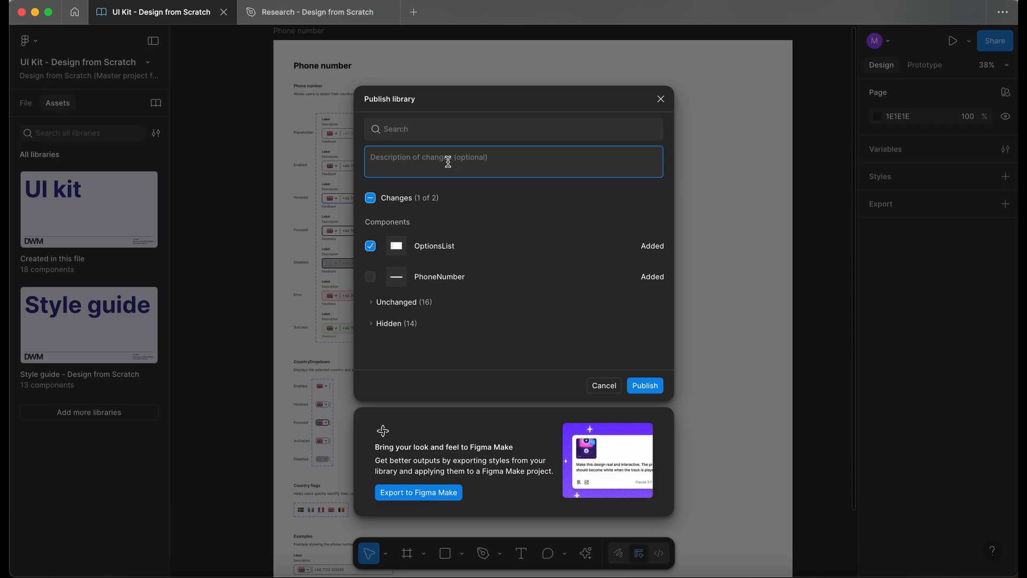
{"action": "type", "text": "Added OptionsList as a component on a new page."}
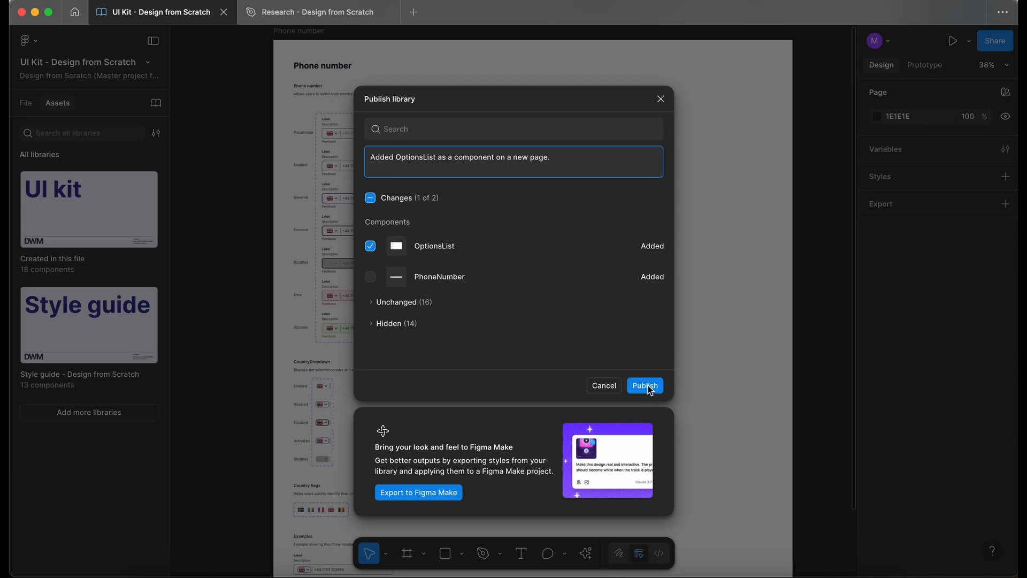
{"action": "left_click", "coordinate": [645, 385]}
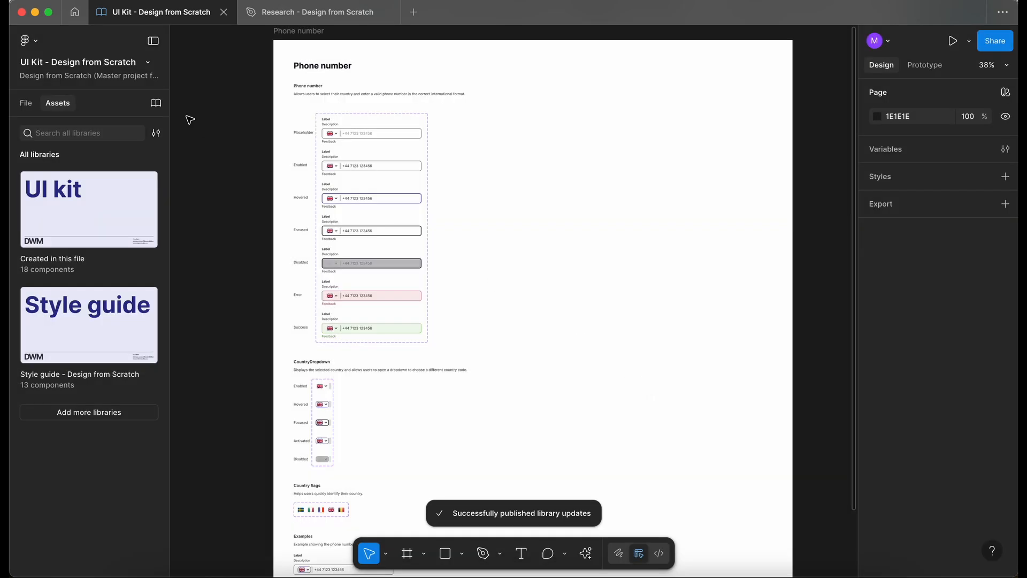
Step: Publish the PhoneNumber component to the UI kit library with the description "PhoneNumber component added to the UI kit."
{"action": "left_click", "coordinate": [156, 102]}
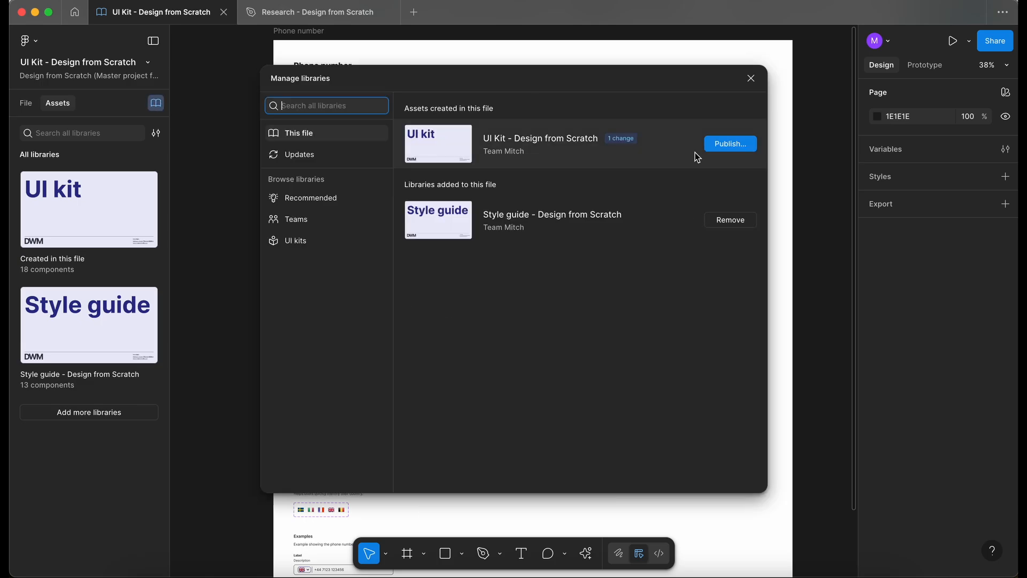
{"action": "left_click", "coordinate": [733, 145]}
{"action": "left_click", "coordinate": [402, 179]}
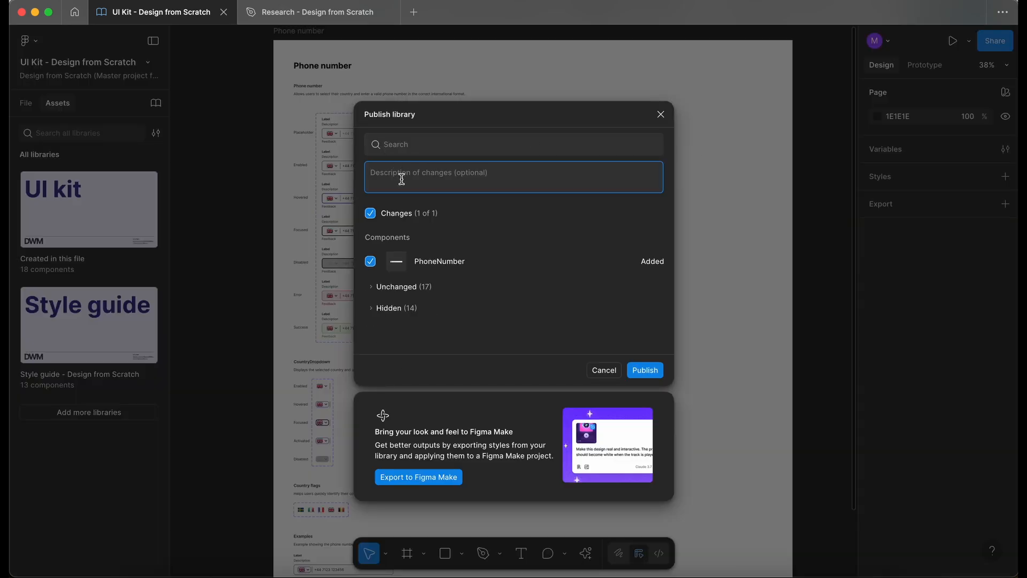
{"action": "type", "text": "PhoneNumber component added to the UI kit."}
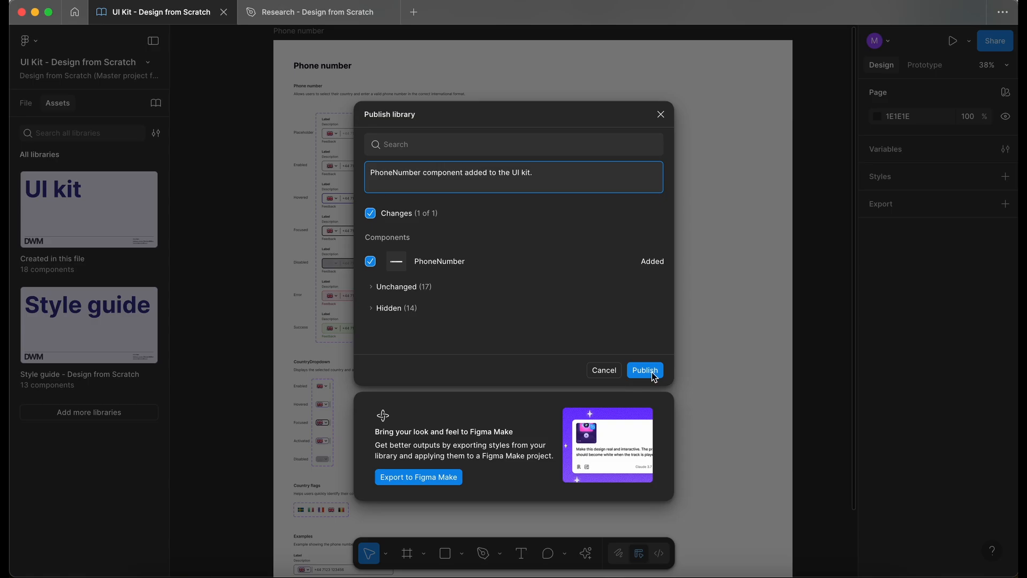
{"action": "left_click", "coordinate": [645, 370]}
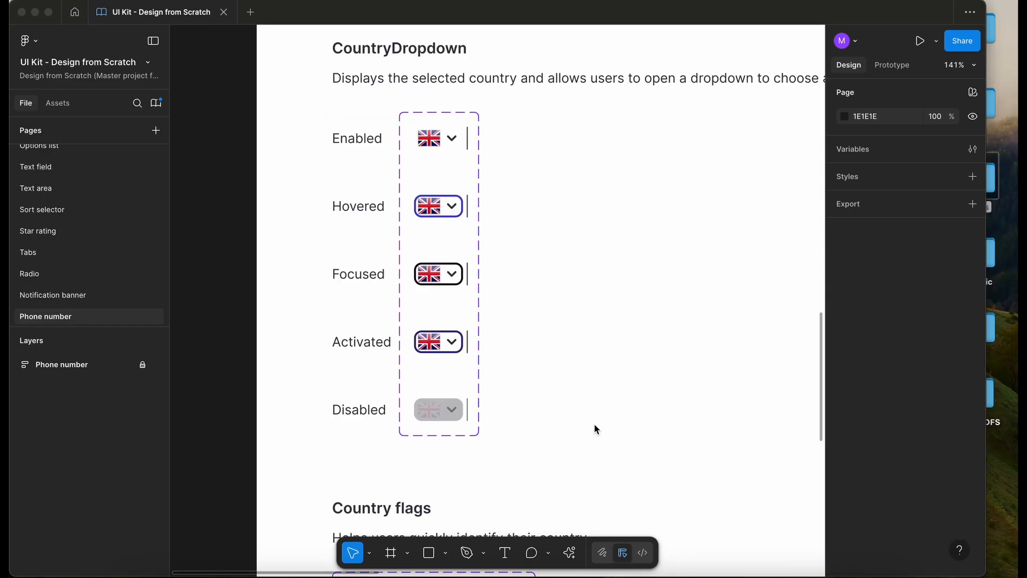
{"action": "scroll", "coordinate": [593, 425], "scroll_direction": "up", "scroll_amount": 2}
{"action": "scroll", "coordinate": [594, 425], "scroll_direction": "down", "scroll_amount": 1}
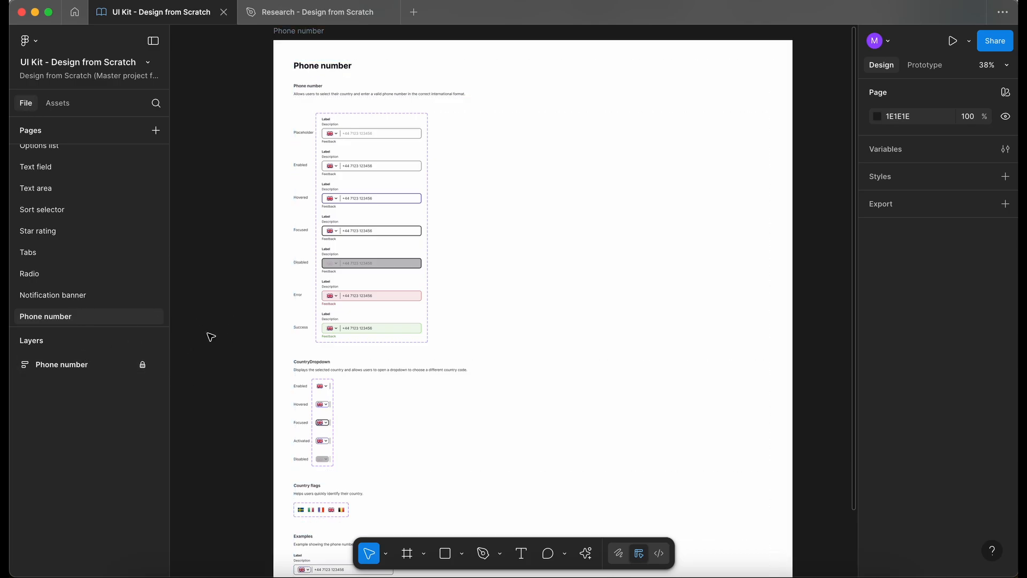
Step: Switch to the Research - Design from Scratch file and examine the Contact wireframe's form, from the name fields to the sent-message notice
{"action": "left_click", "coordinate": [328, 19]}
{"action": "scroll", "coordinate": [284, 327], "scroll_direction": "up", "scroll_amount": 3}
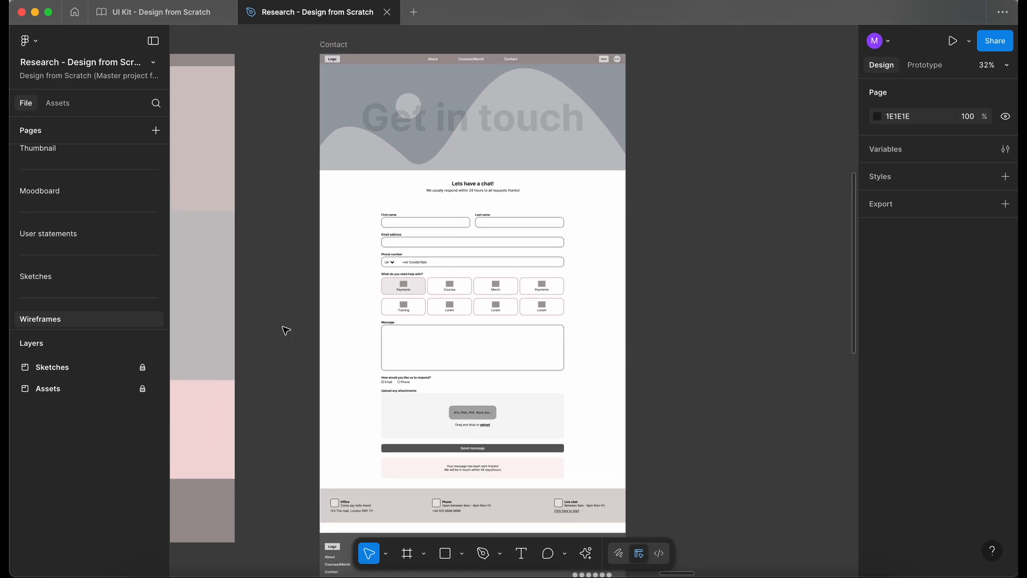
{"action": "scroll", "coordinate": [421, 172], "scroll_direction": "up", "scroll_amount": 3}
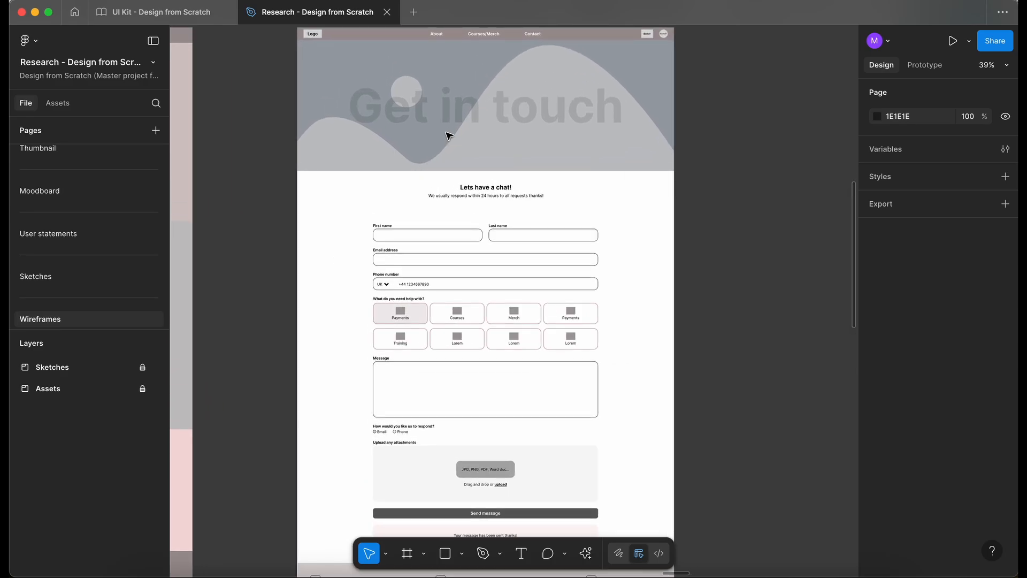
{"action": "scroll", "coordinate": [448, 136], "scroll_direction": "up", "scroll_amount": 5}
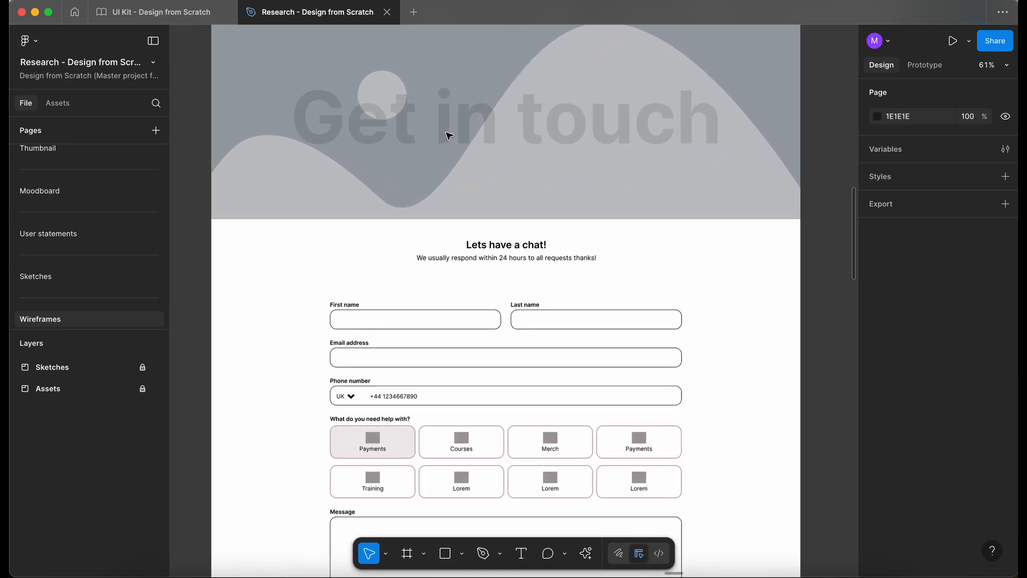
{"action": "scroll", "coordinate": [263, 145], "scroll_direction": "down", "scroll_amount": 5}
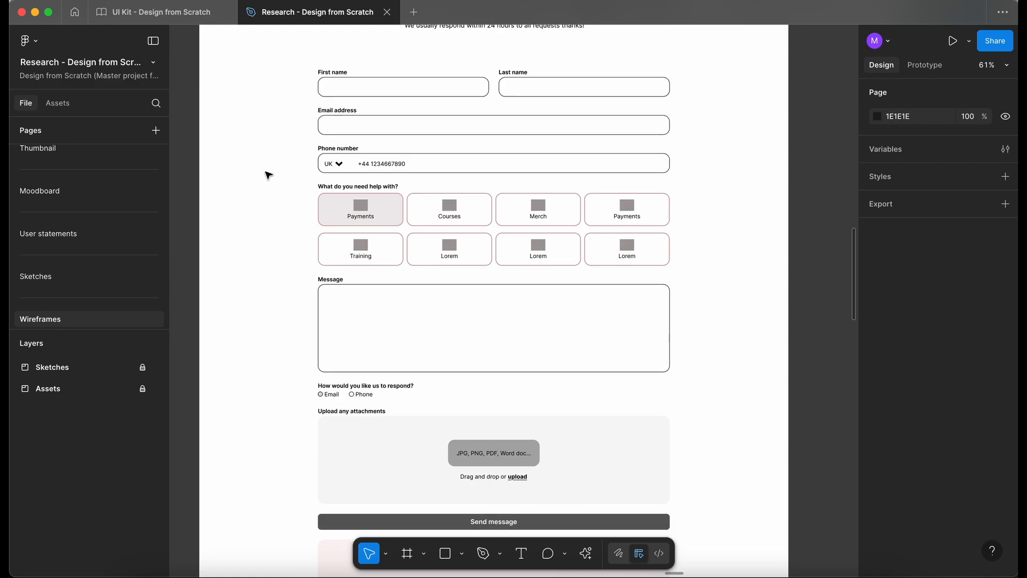
{"action": "scroll", "coordinate": [268, 174], "scroll_direction": "down", "scroll_amount": 3}
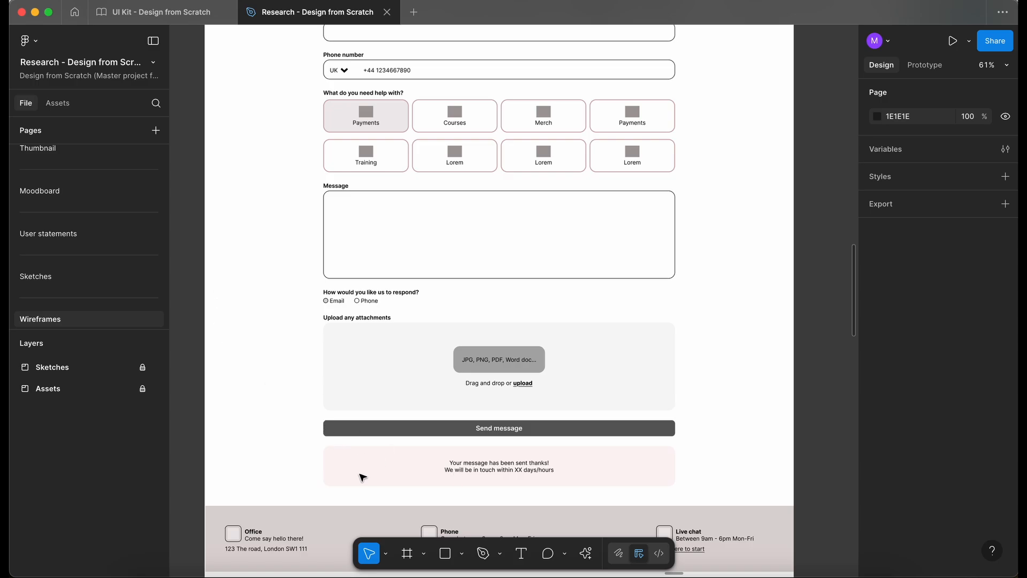
{"action": "scroll", "coordinate": [276, 437], "scroll_direction": "up", "scroll_amount": 3}
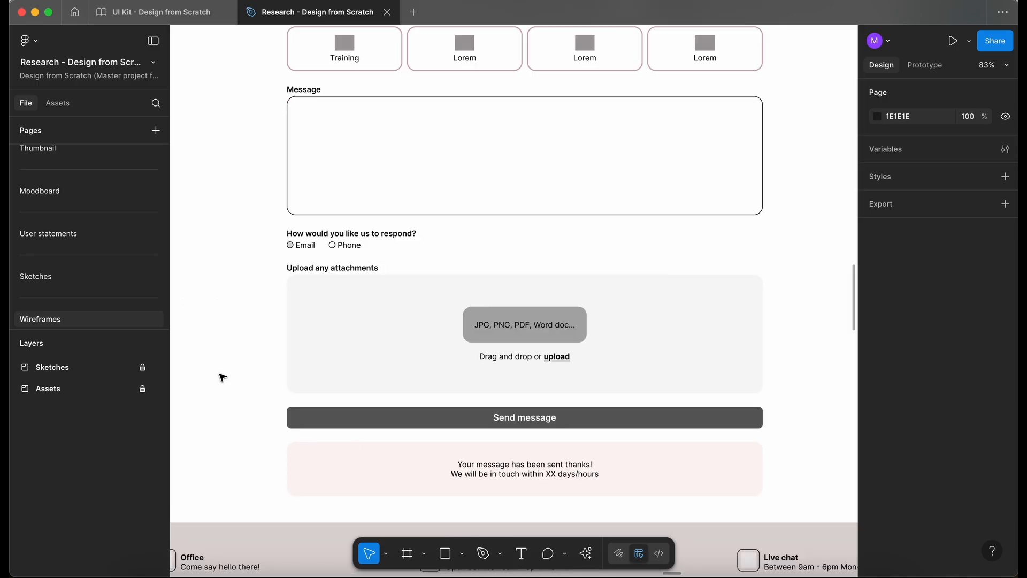